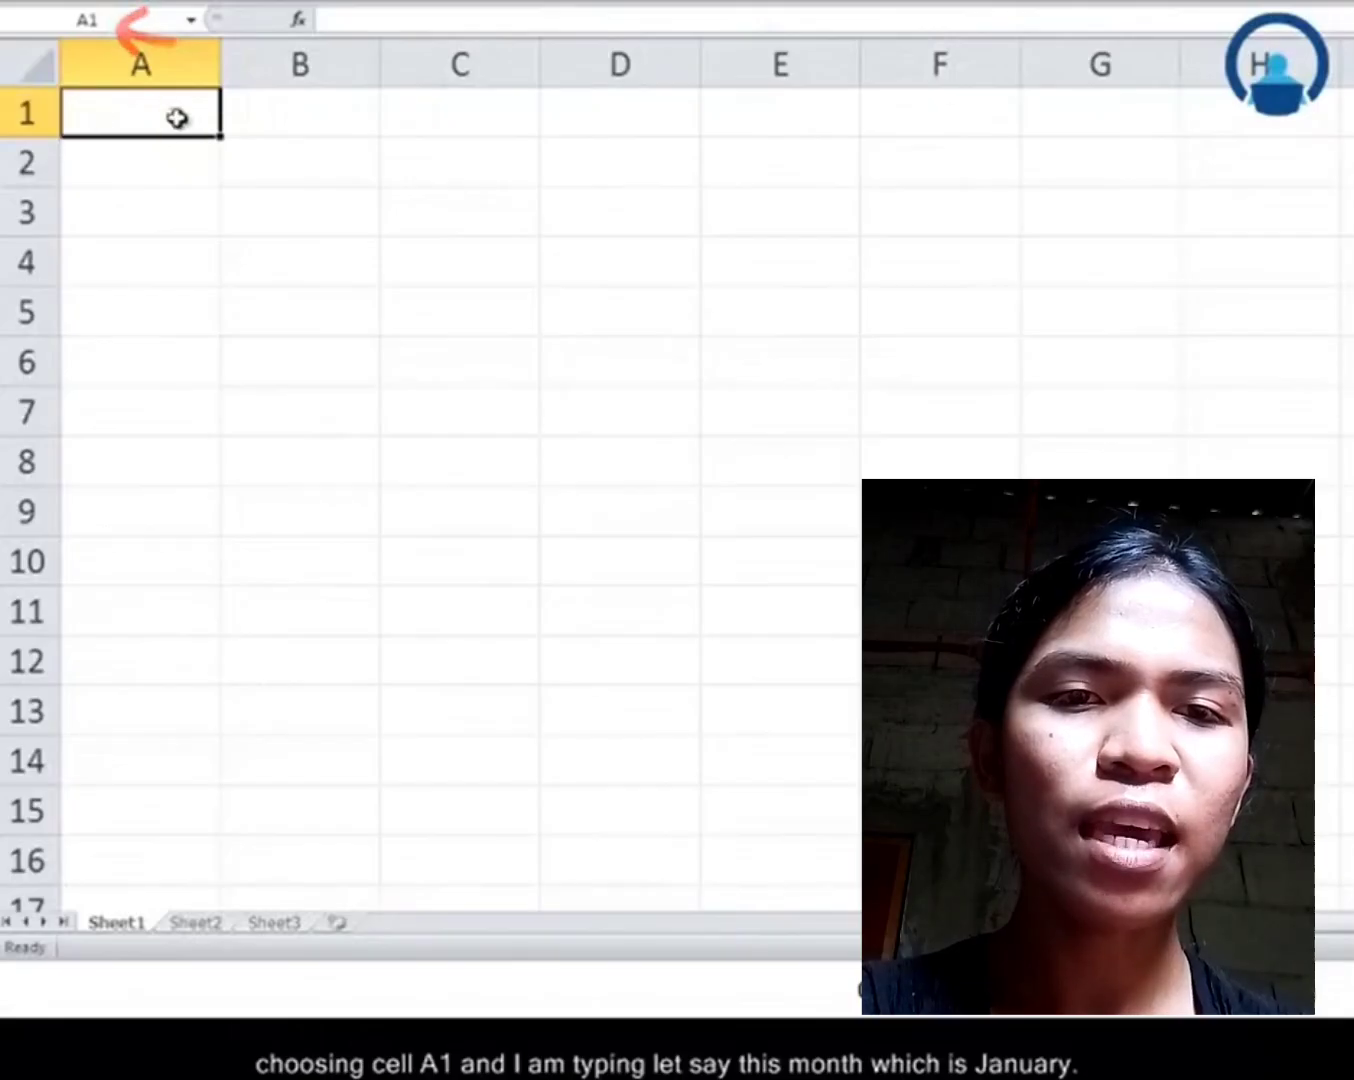
Enter January in cell A1 and practise moving the selection from A1 down to A2 and across to B1, returning to A1.
{"action": "type", "text": "January"}
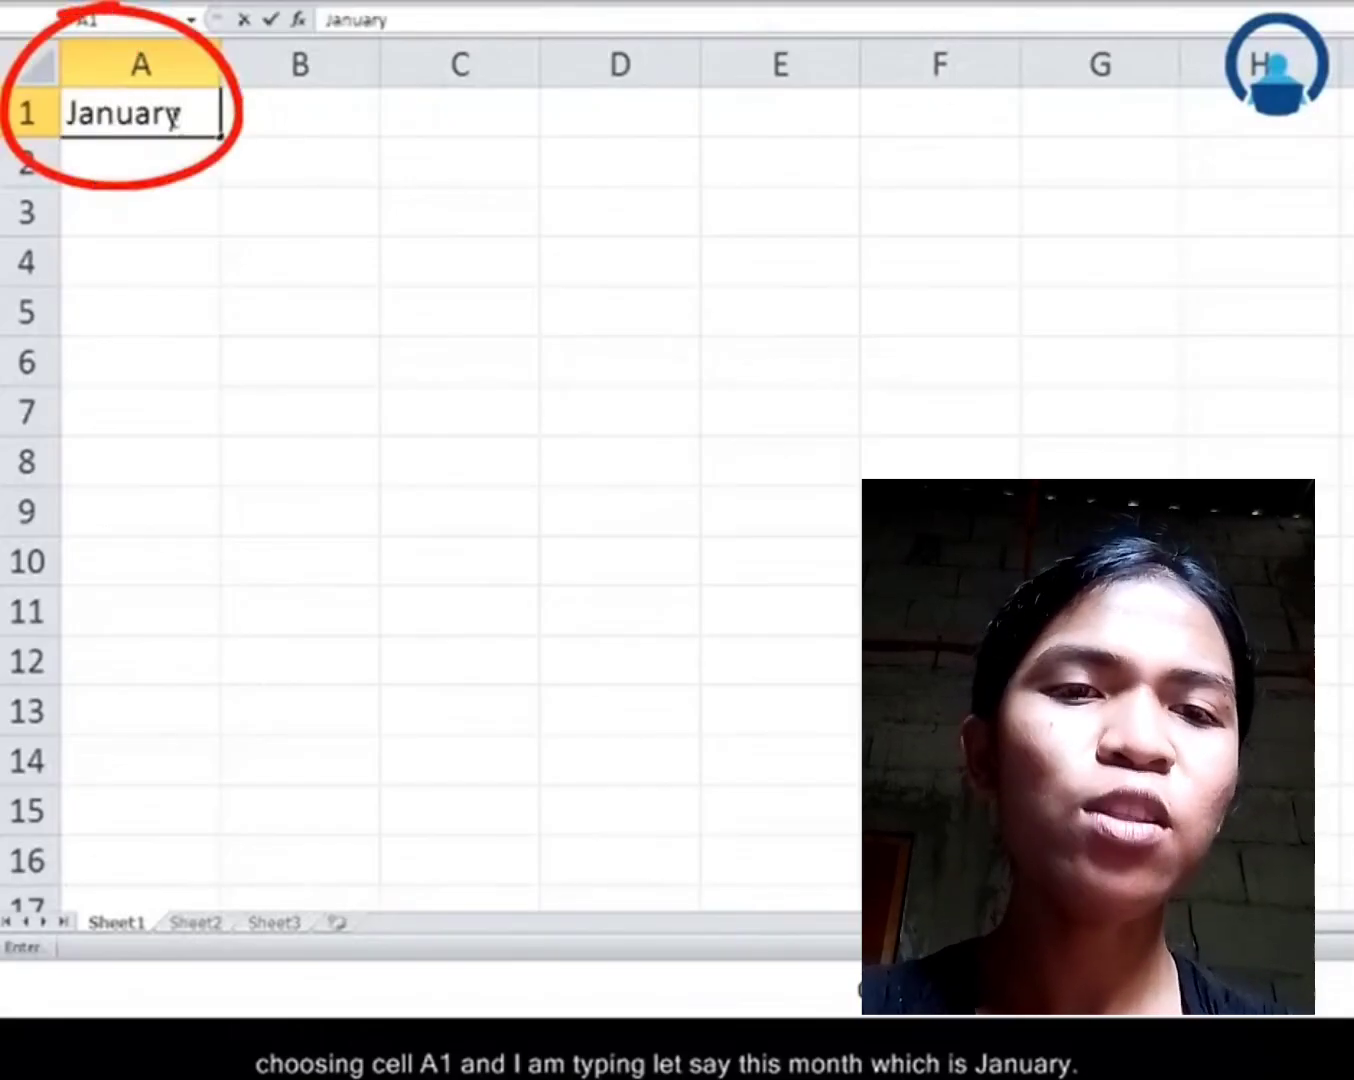
{"action": "key", "text": "Return"}
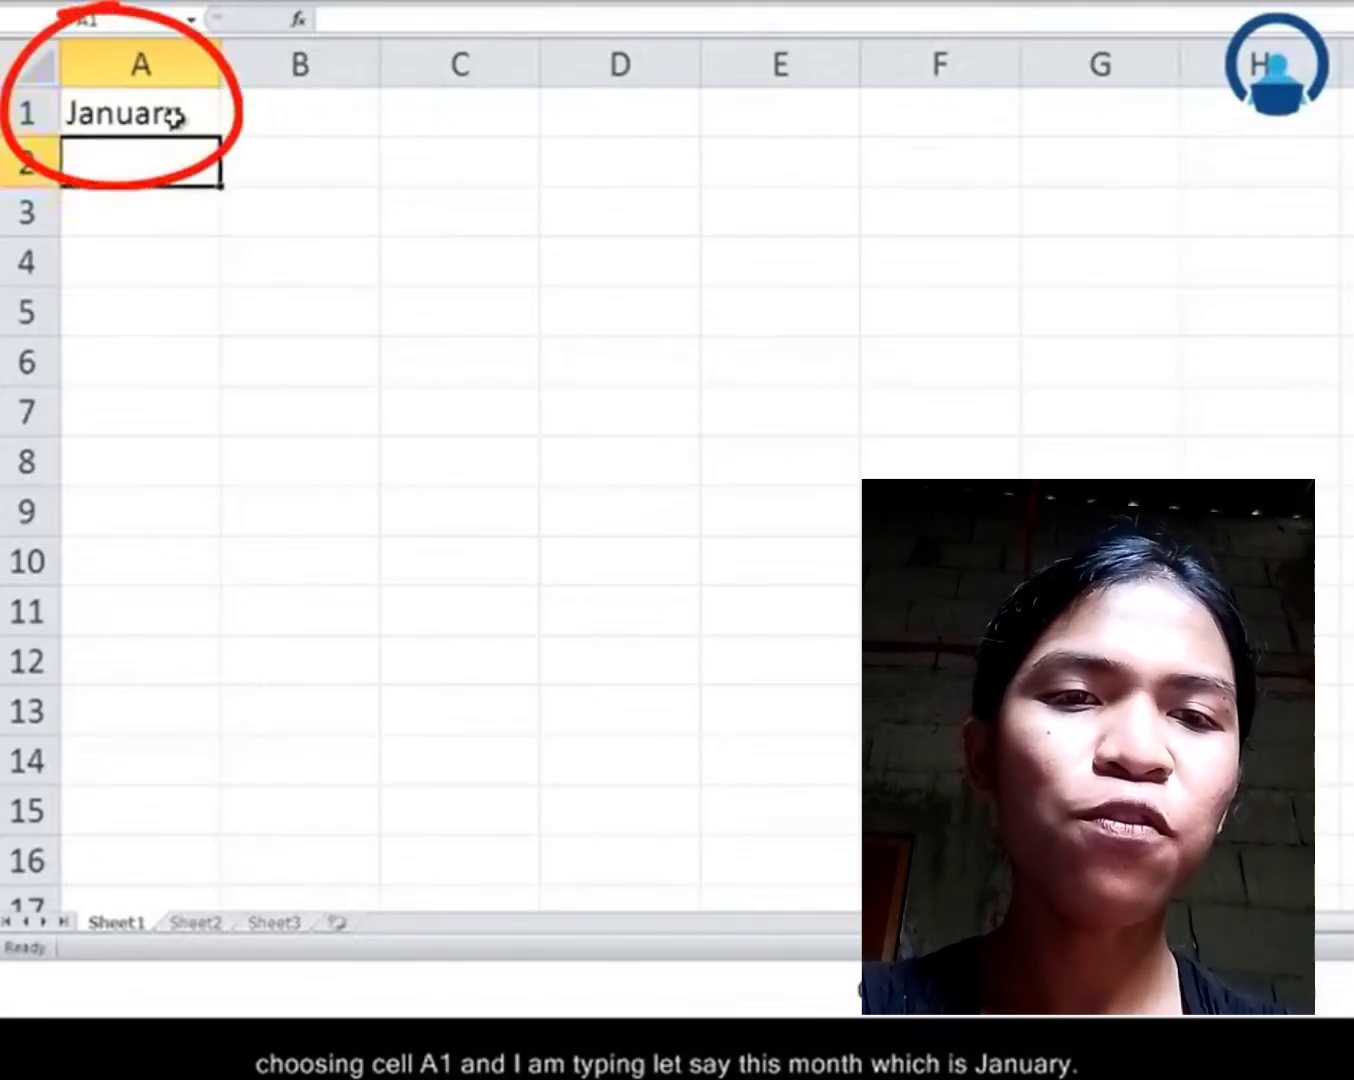
{"action": "left_click", "coordinate": [174, 118]}
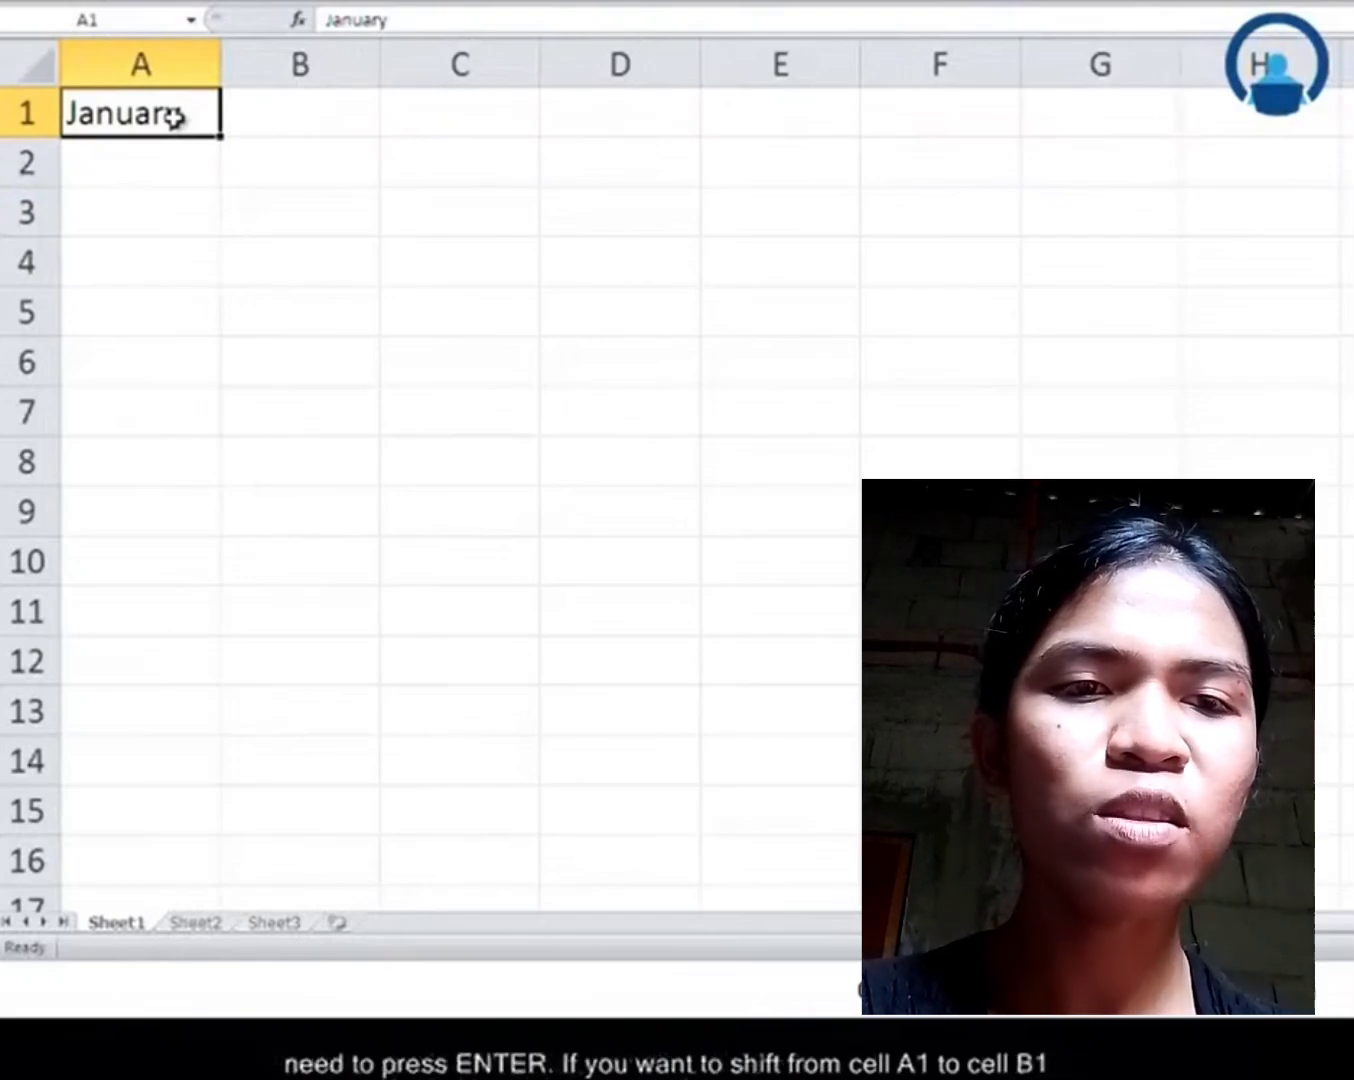
{"action": "key", "text": "Return"}
{"action": "left_click", "coordinate": [173, 119]}
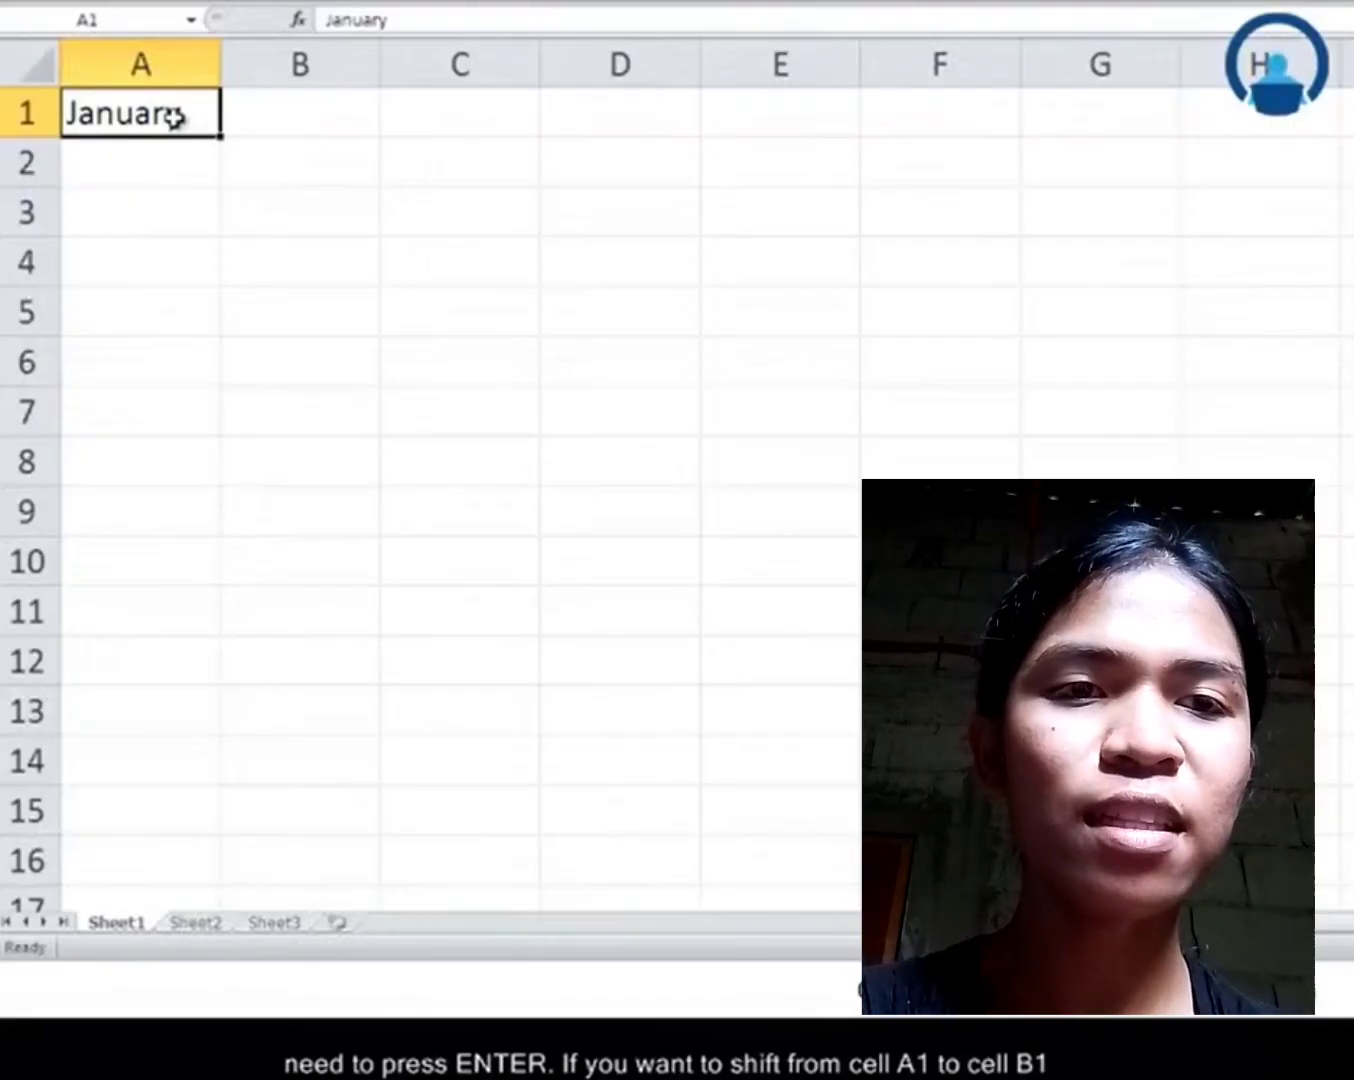
{"action": "key", "text": "Tab"}
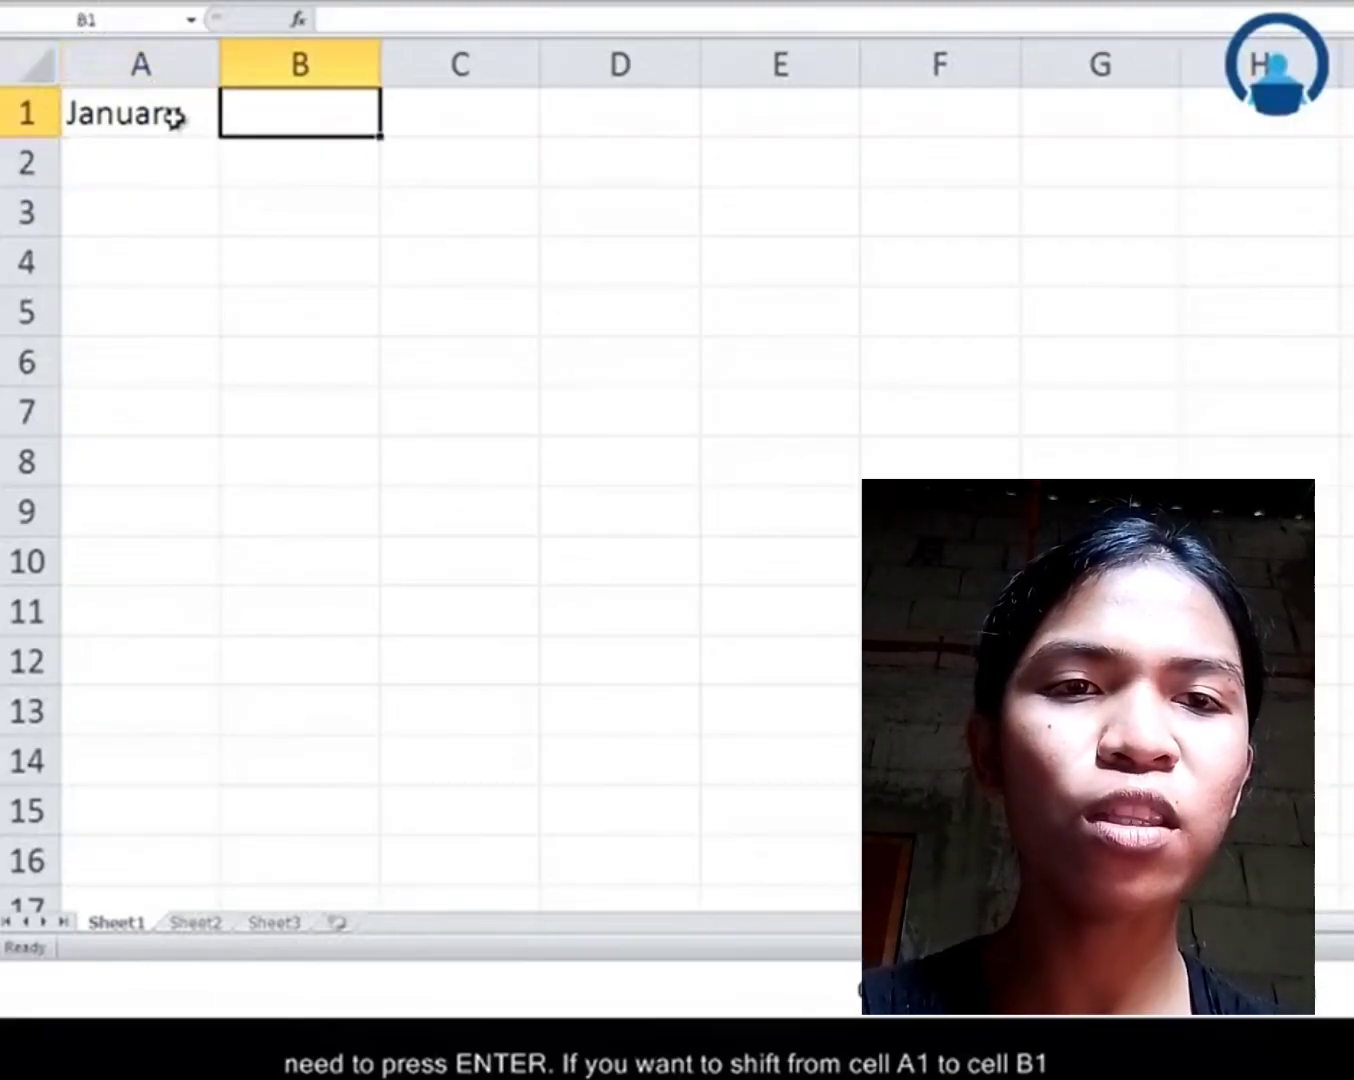
{"action": "left_click", "coordinate": [173, 118]}
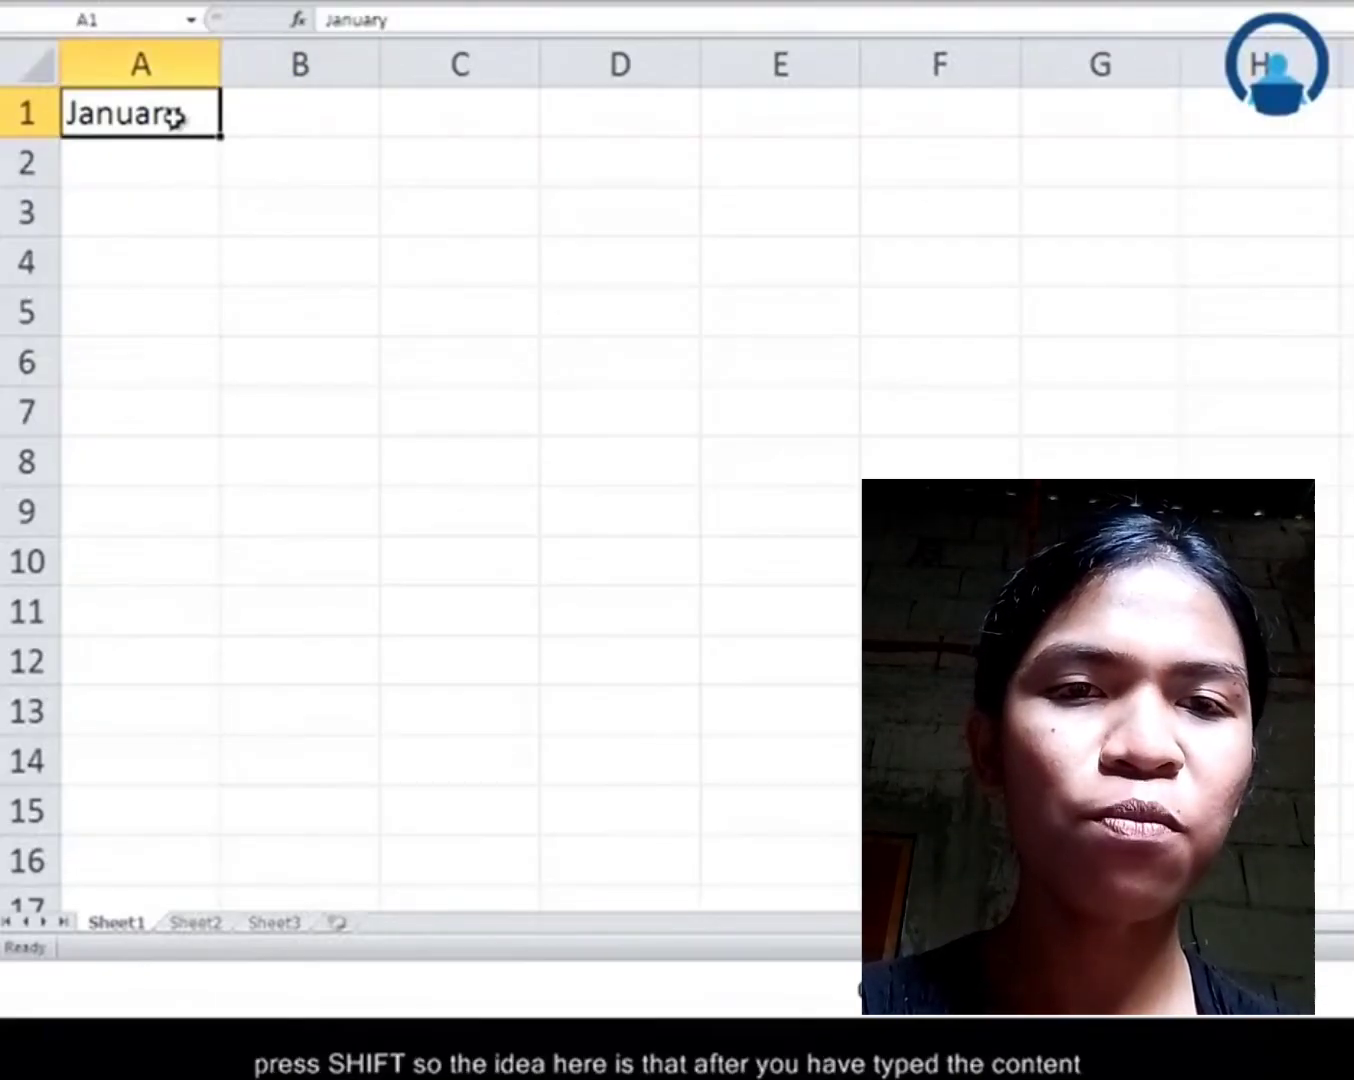
Enter February in cell A2, then move the selection through B2 and A3 and back to A2.
{"action": "key", "text": "Return"}
{"action": "type", "text": "FEbruary"}
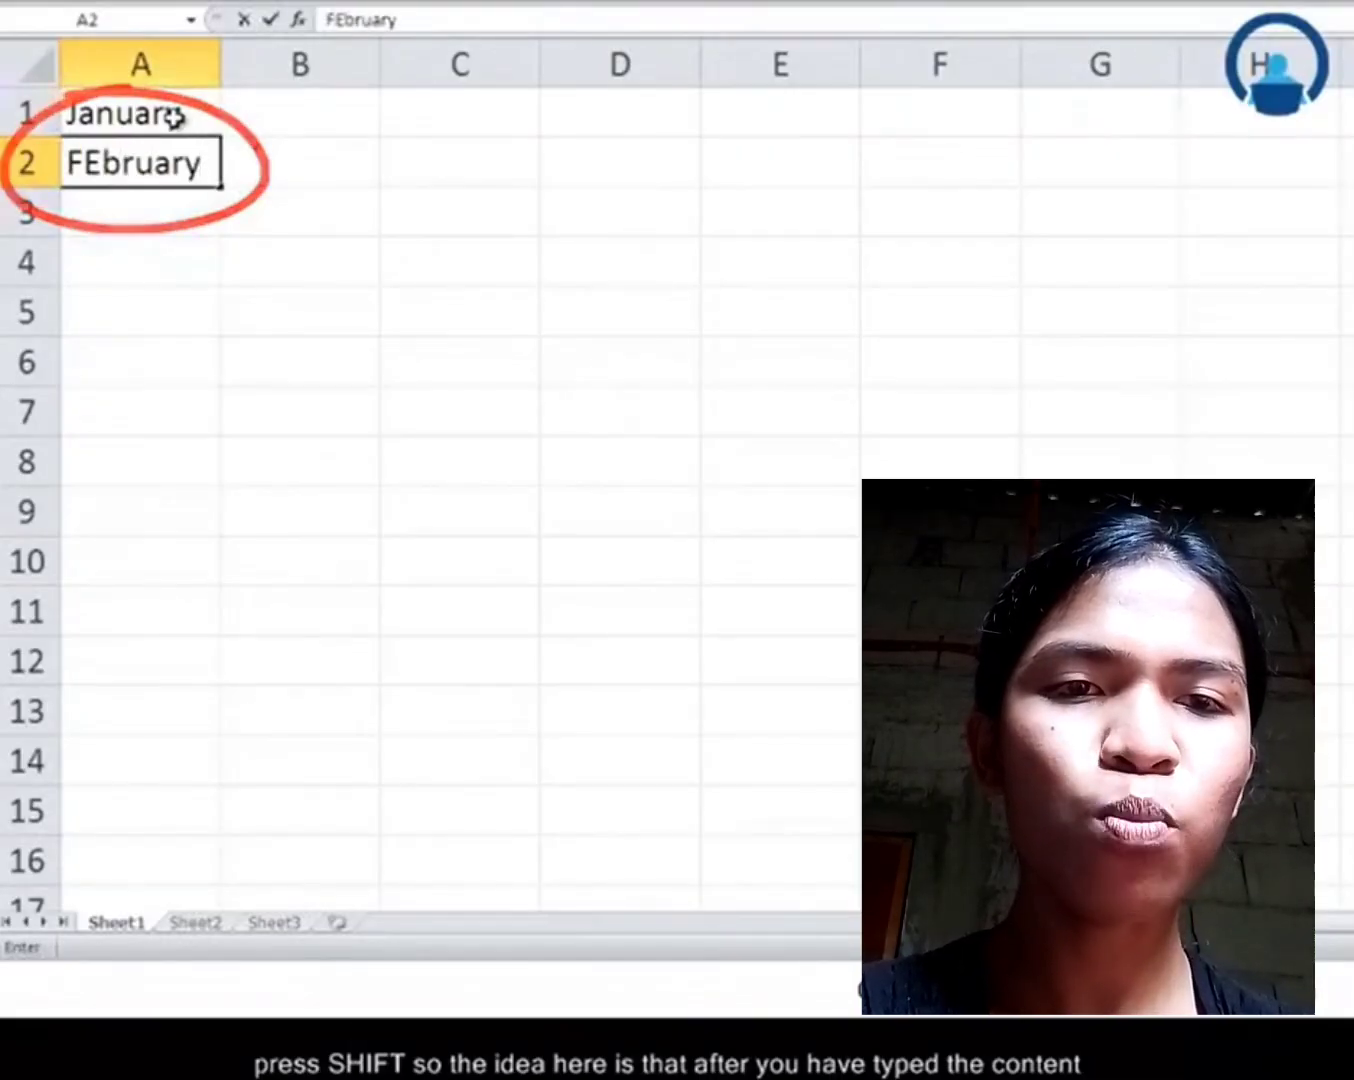
{"action": "key", "text": "Tab"}
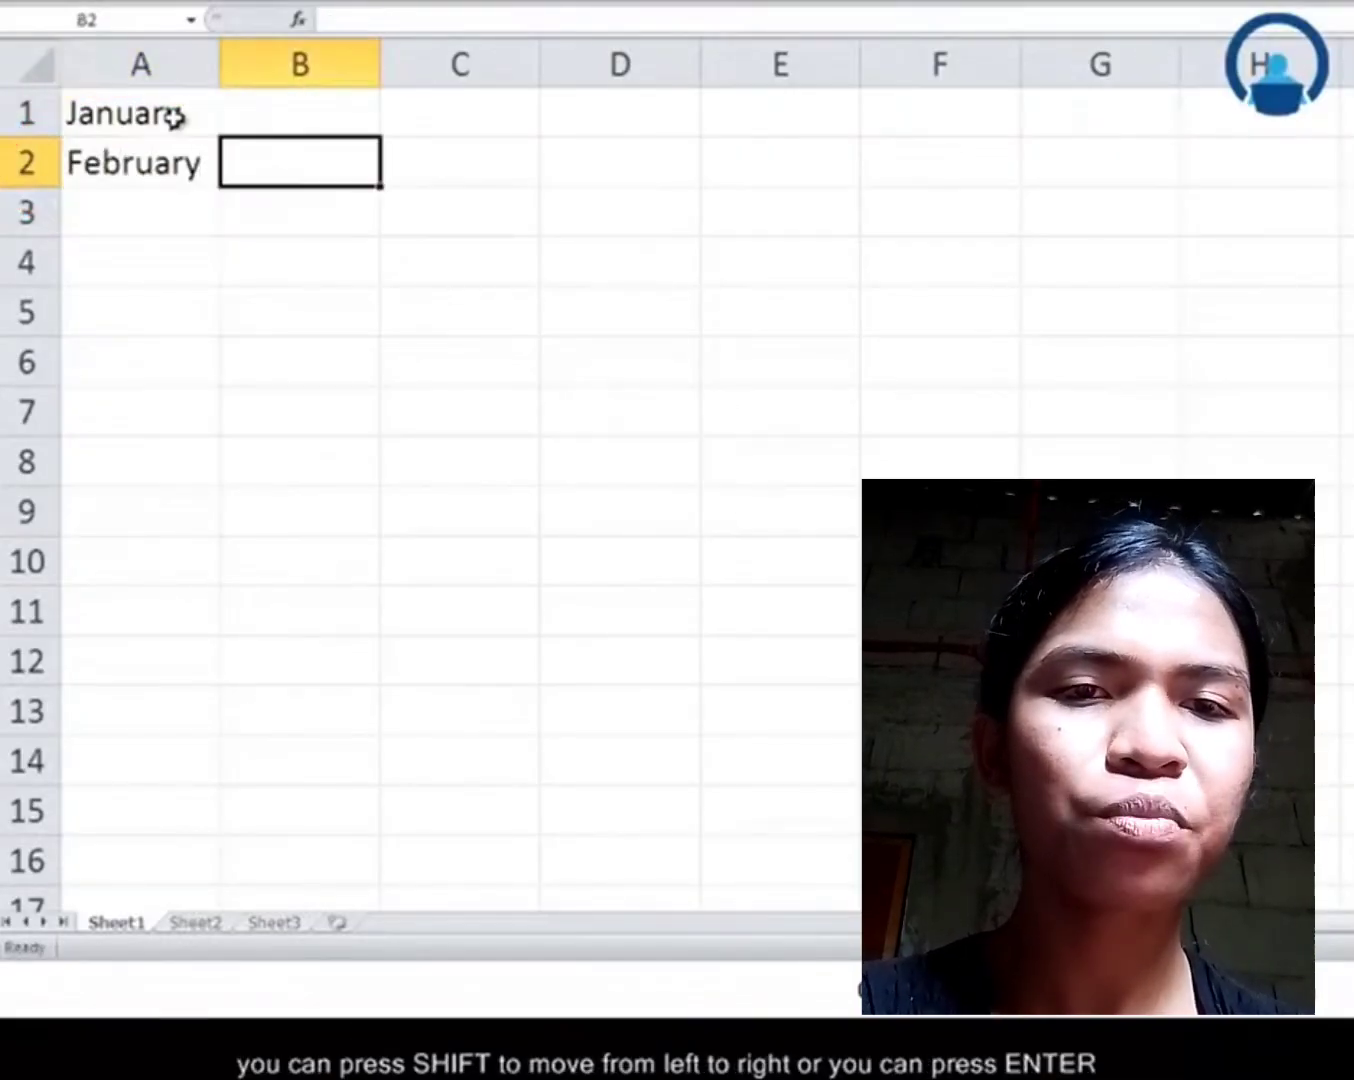
{"action": "key", "text": "shift+Tab"}
{"action": "key", "text": "Return"}
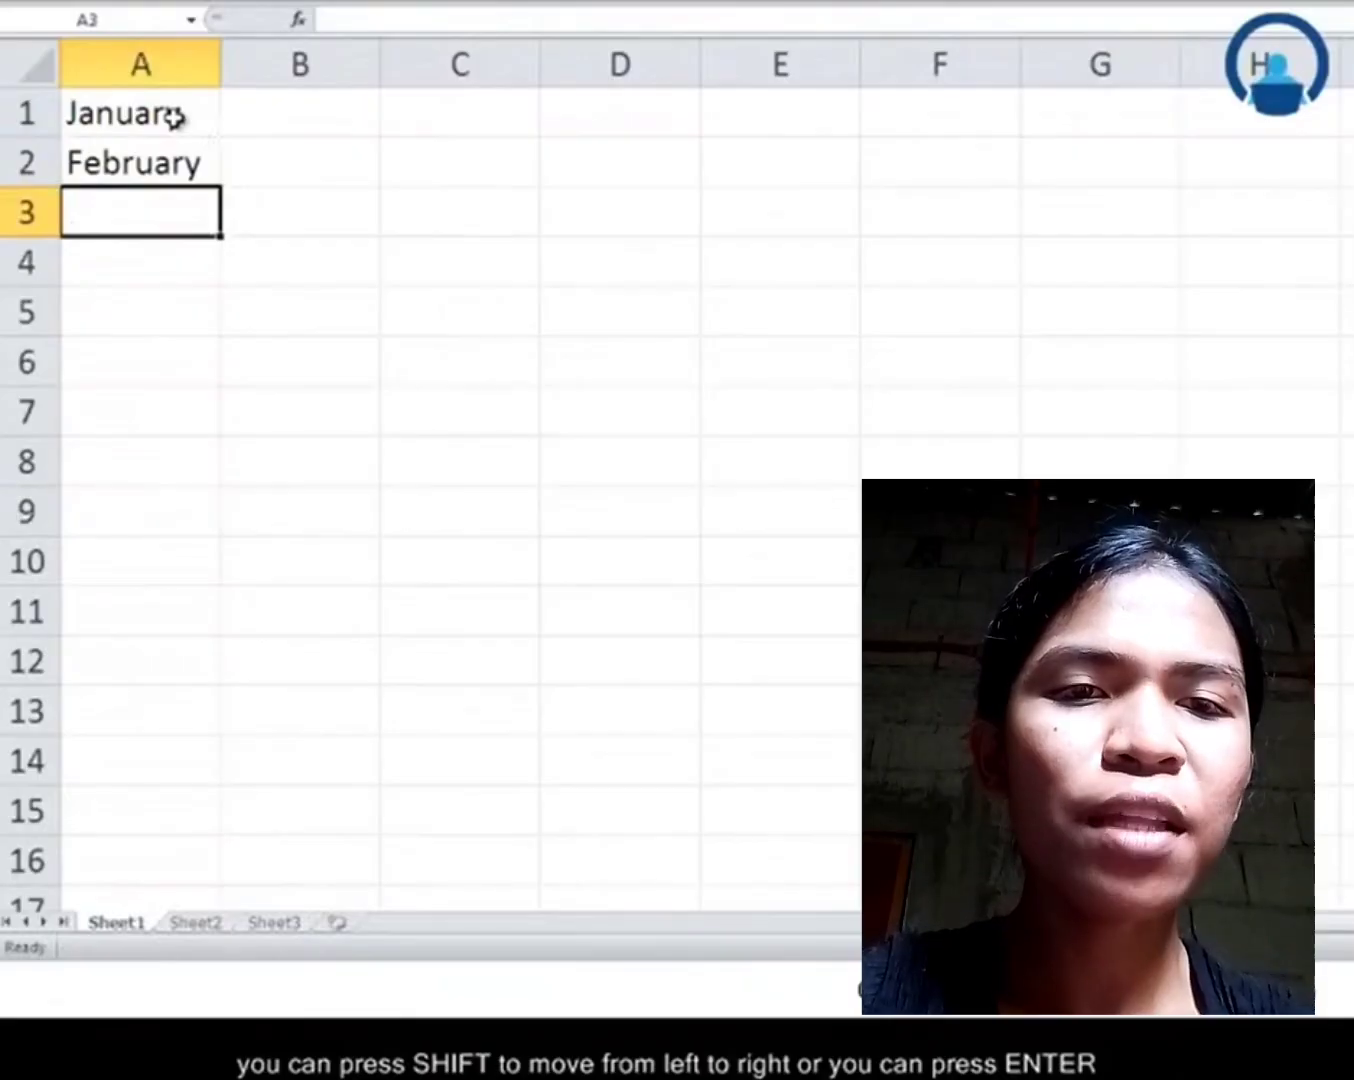
{"action": "key", "text": "shift+Return"}
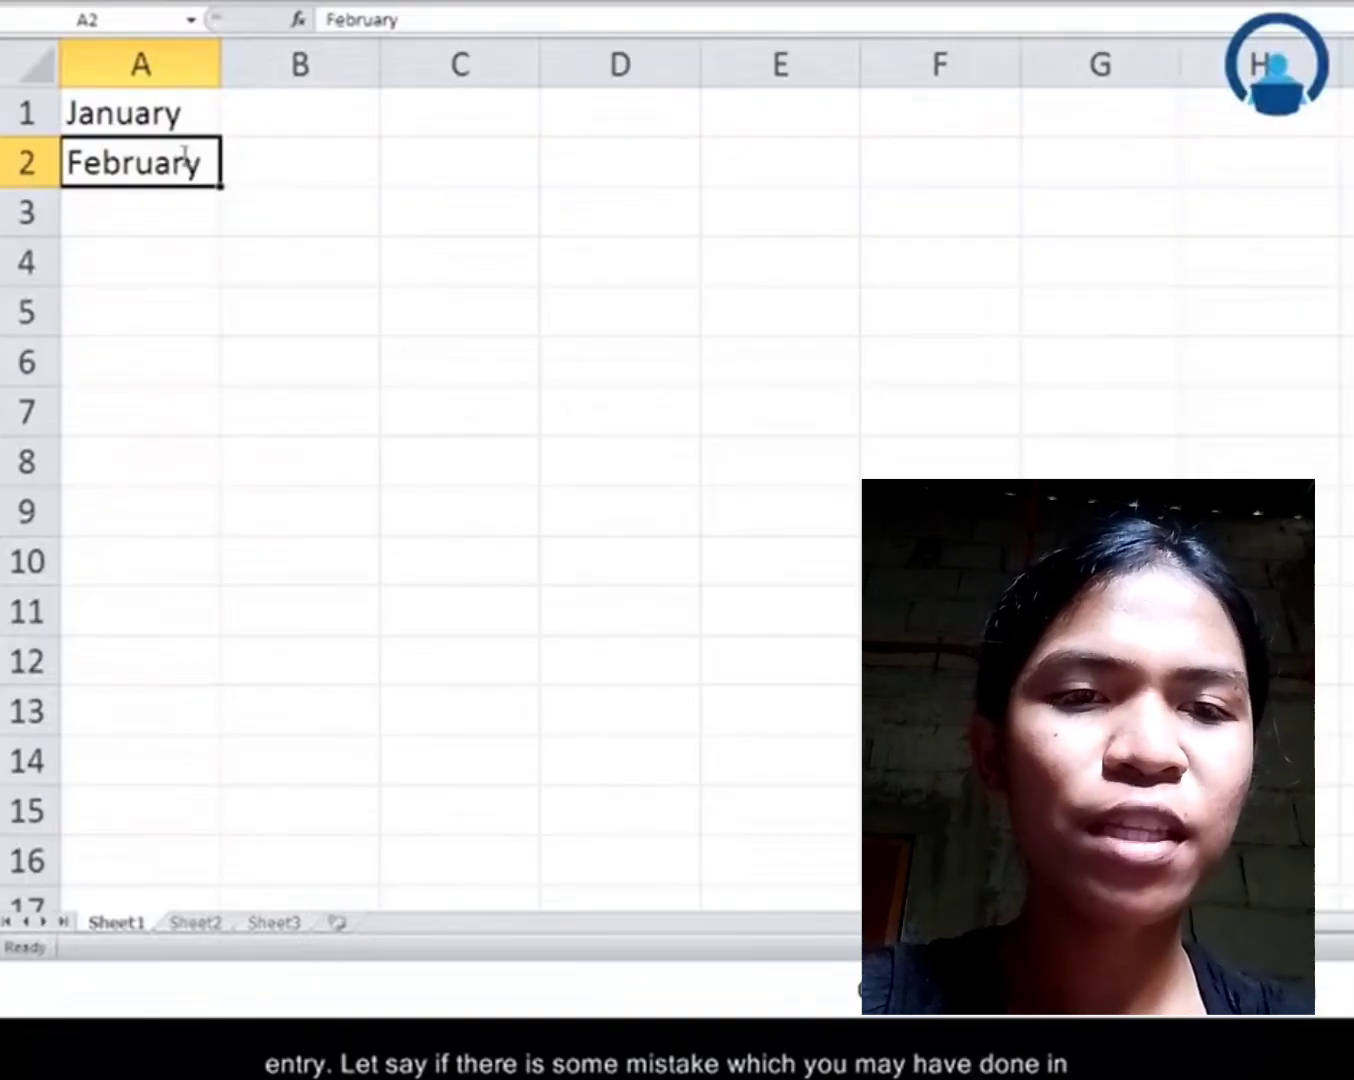
Misspell the month in cell A2 as Februay by deleting its second r within the cell.
{"action": "double_click", "coordinate": [187, 157]}
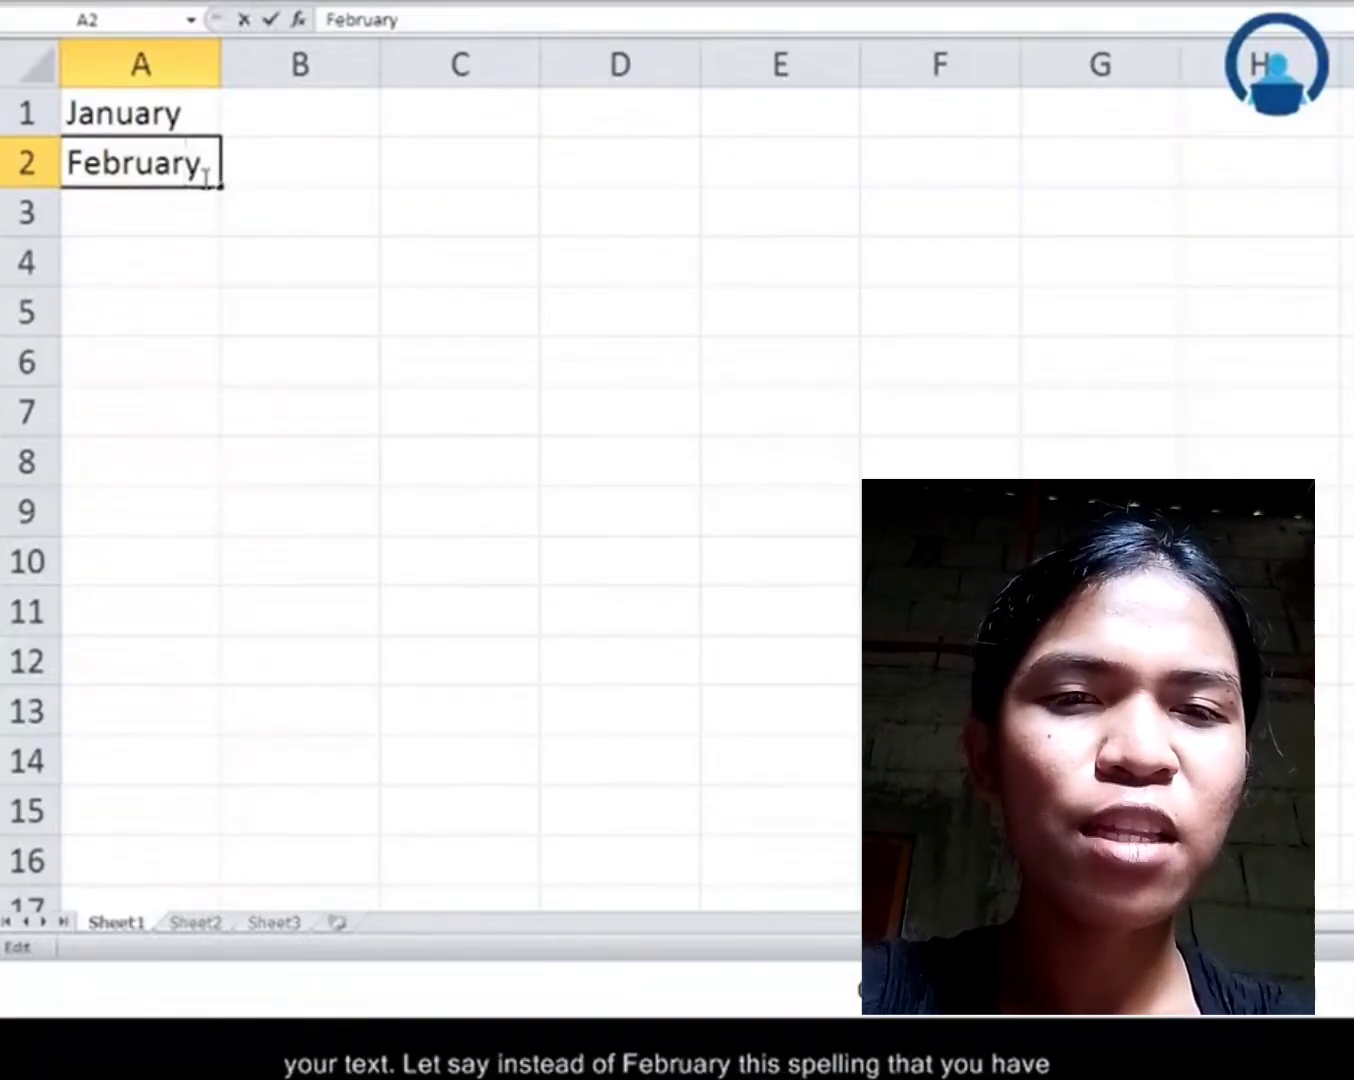
{"action": "key", "text": "BackSpace"}
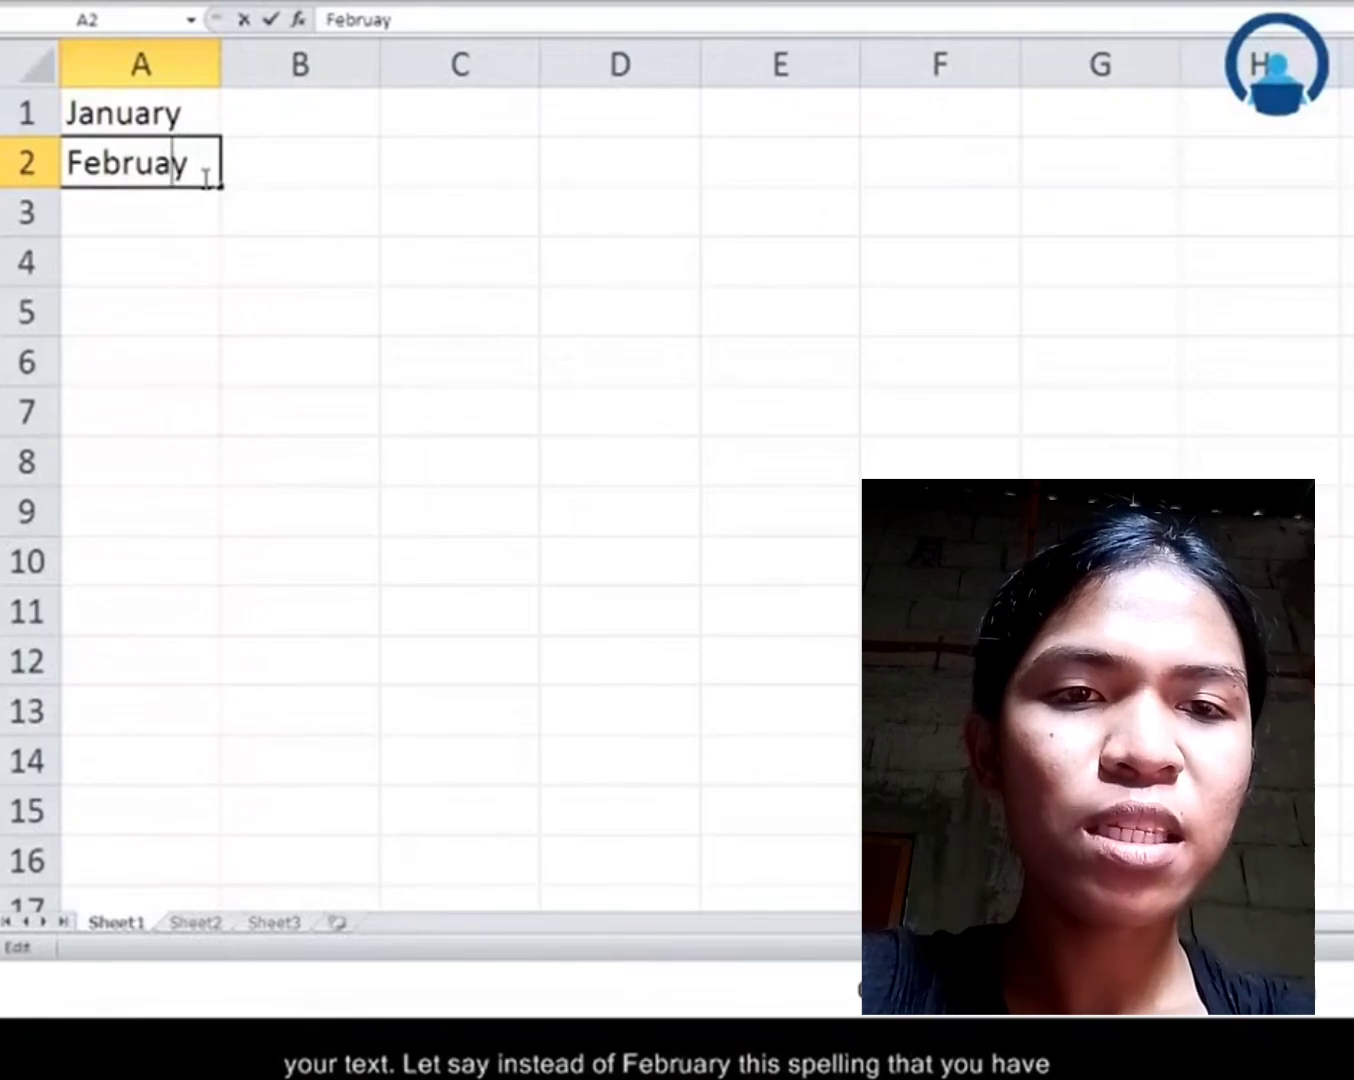
{"action": "key", "text": "Return"}
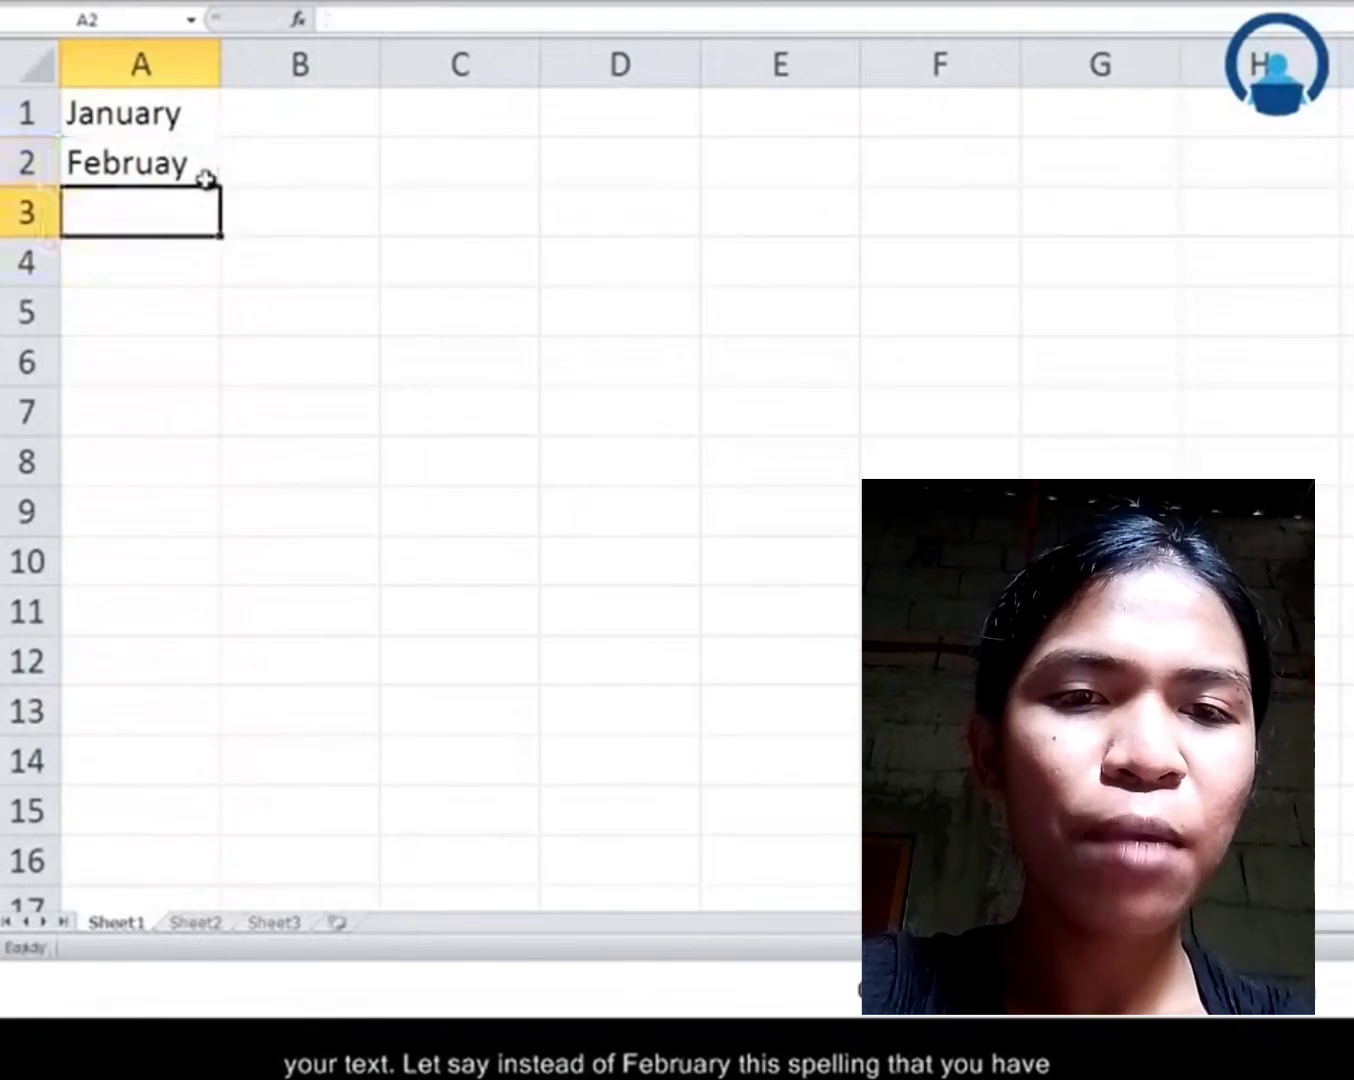
Correct the misspelled month in cell A2 to February by inserting the missing r in the formula bar.
{"action": "left_click", "coordinate": [206, 178]}
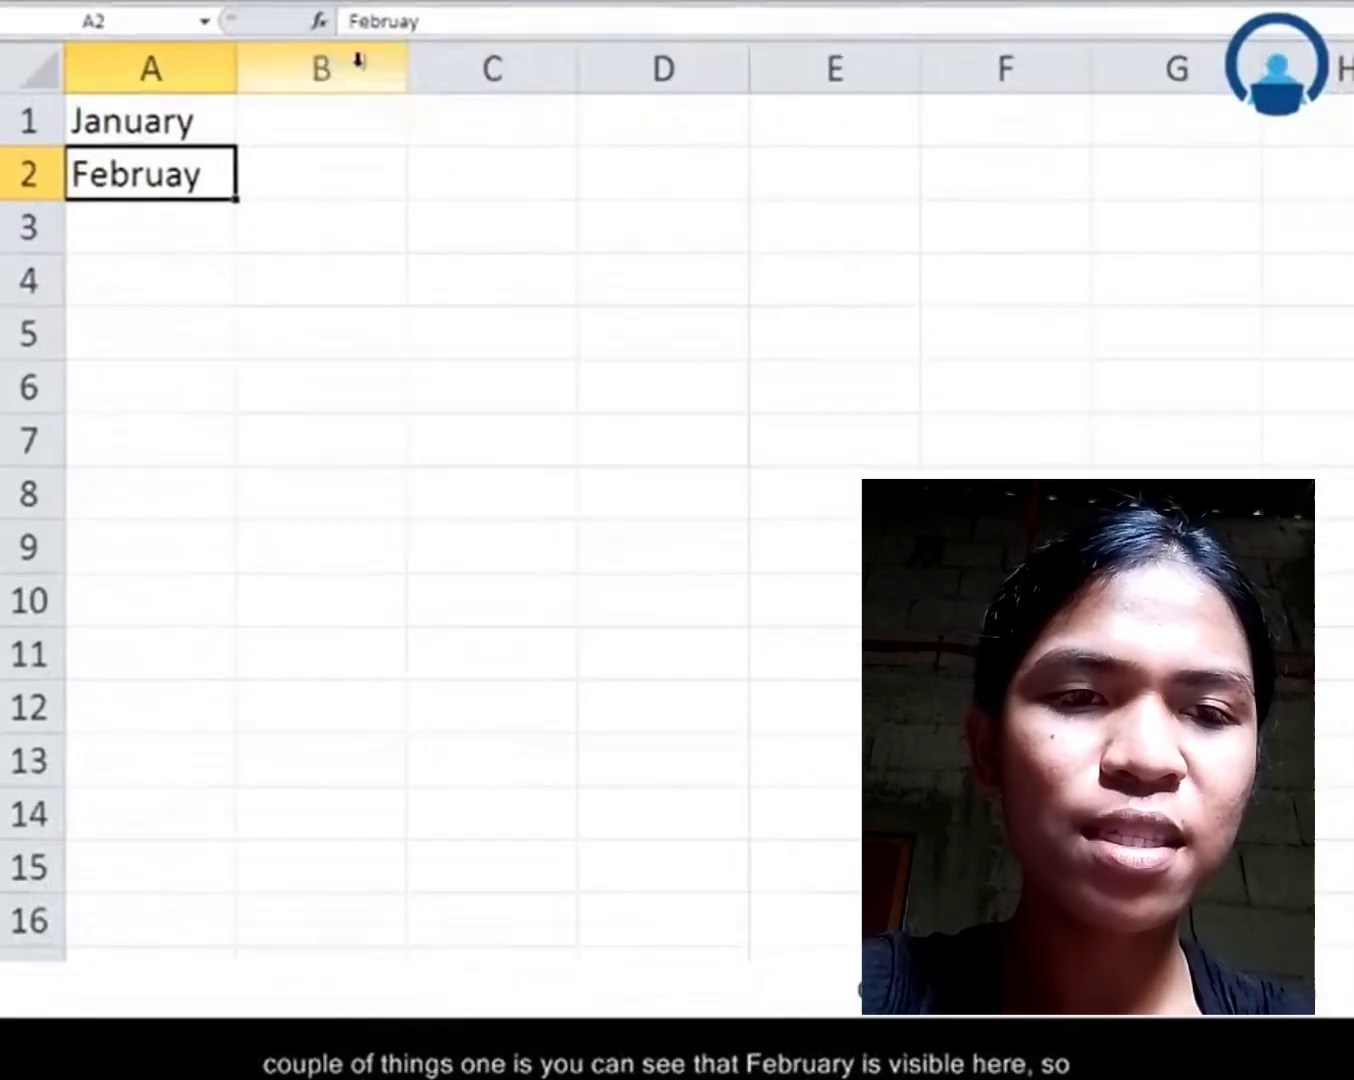
{"action": "left_click", "coordinate": [357, 20]}
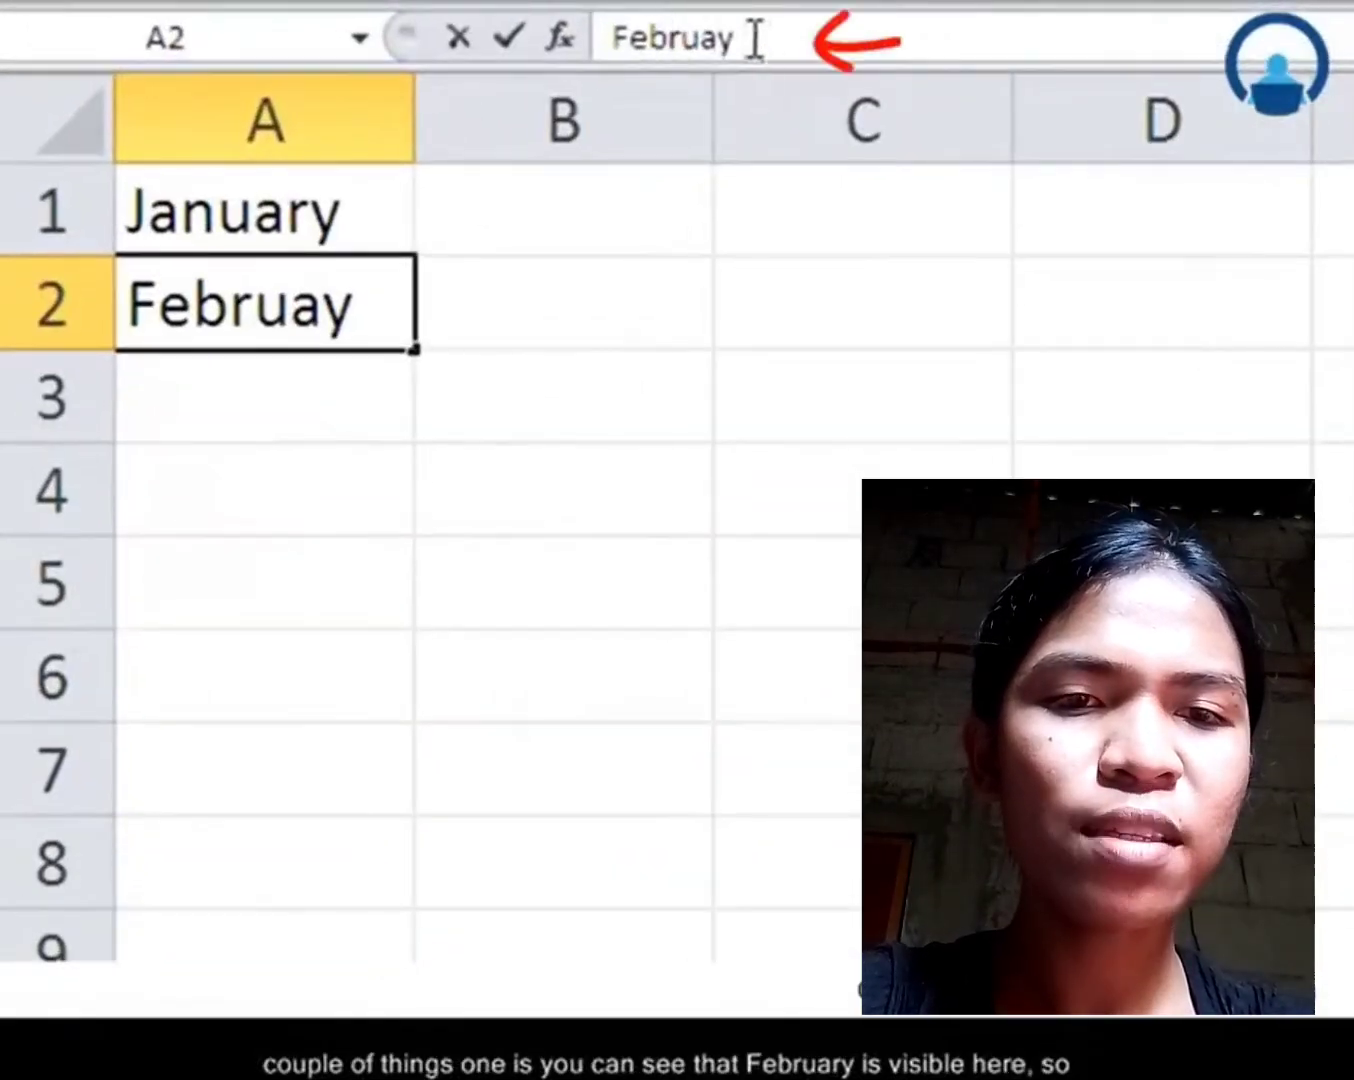
{"action": "left_click_drag", "start_coordinate": [756, 40], "coordinate": [614, 38]}
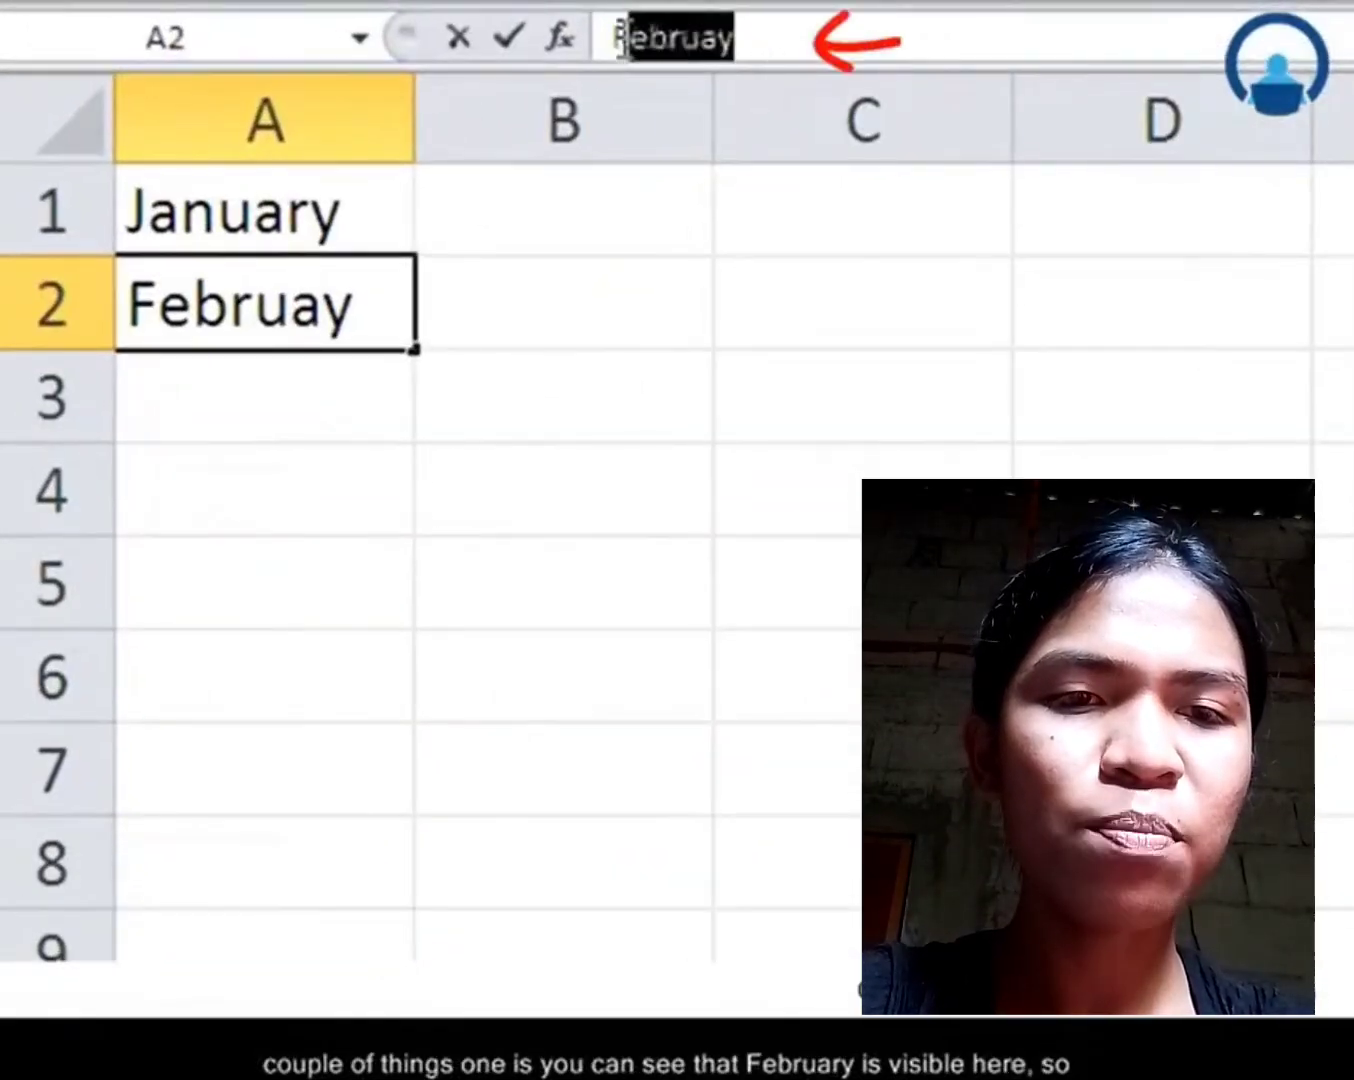
{"action": "left_click", "coordinate": [762, 46]}
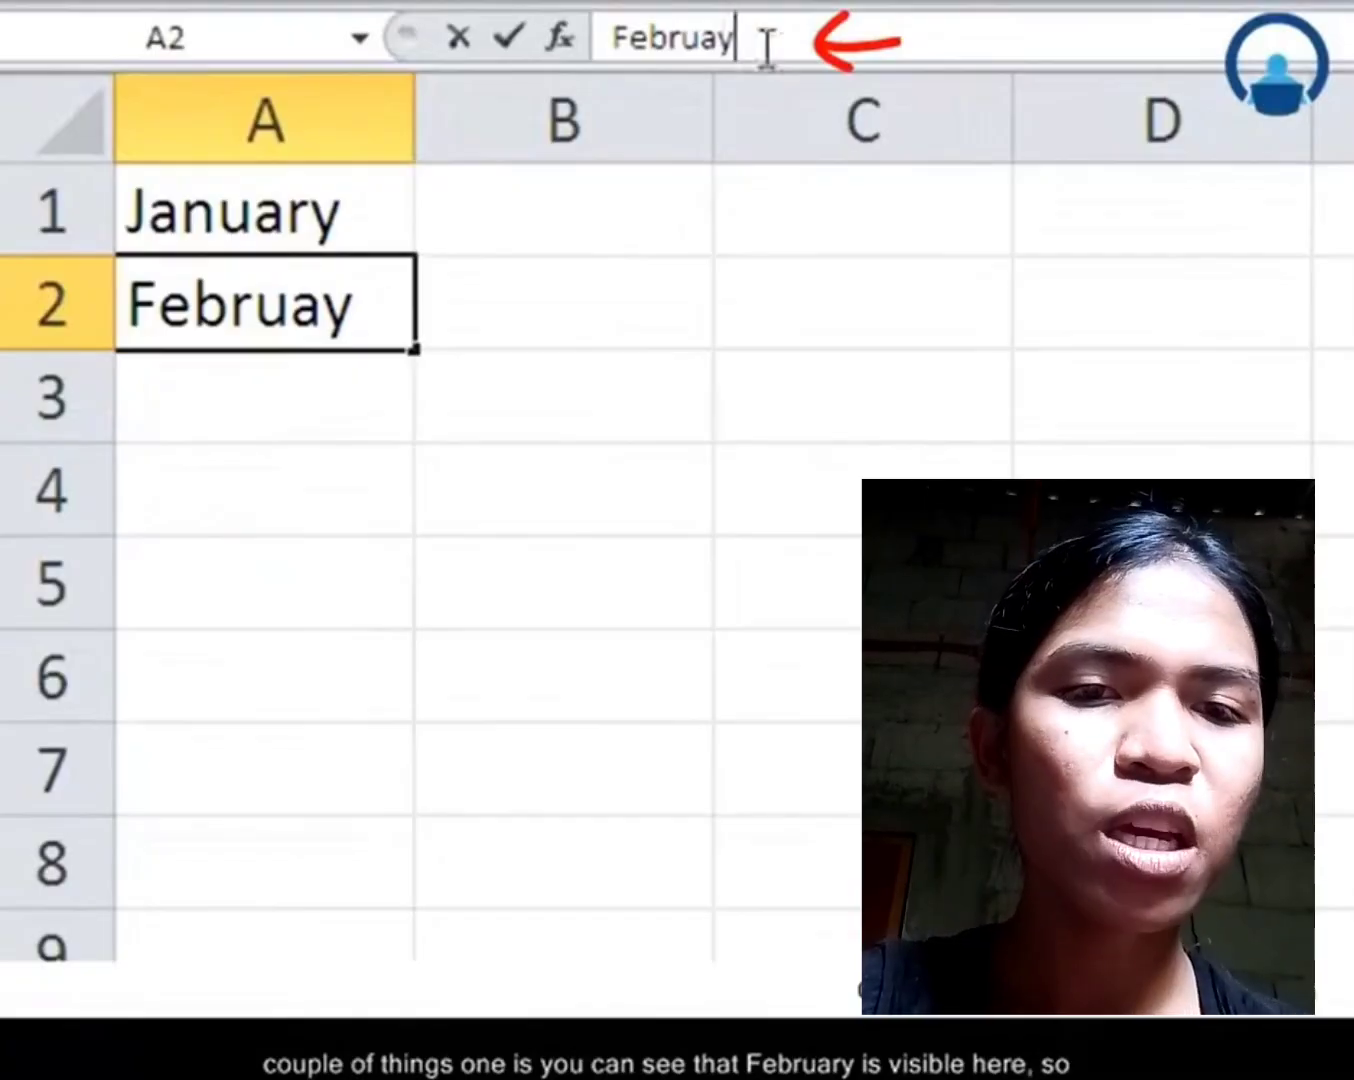
{"action": "left_click", "coordinate": [716, 45]}
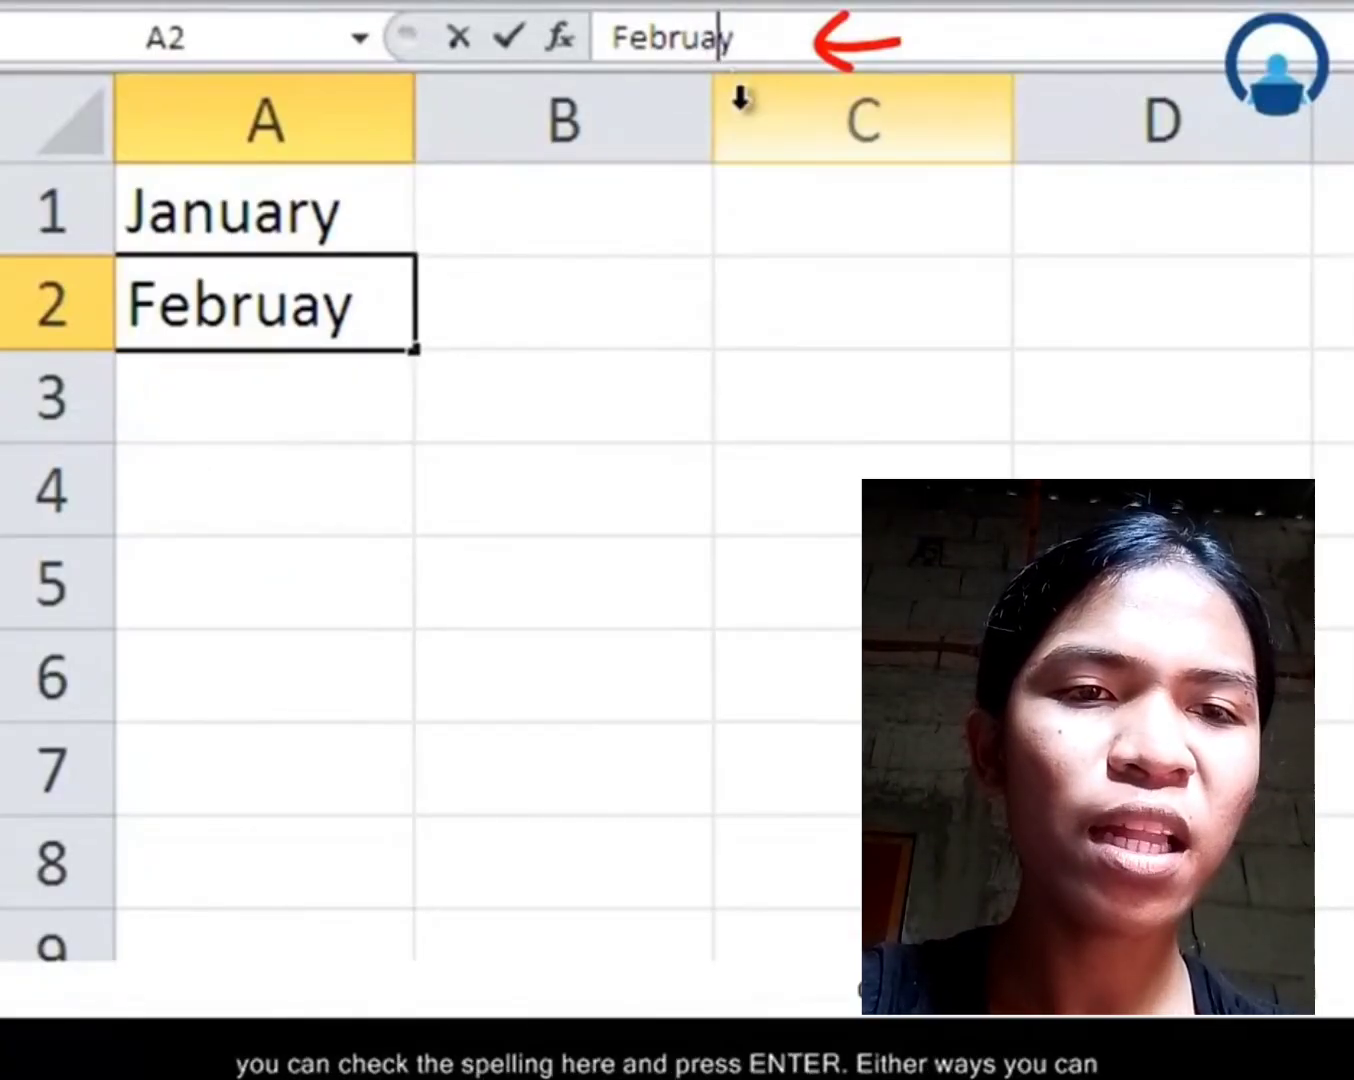
{"action": "type", "text": "r"}
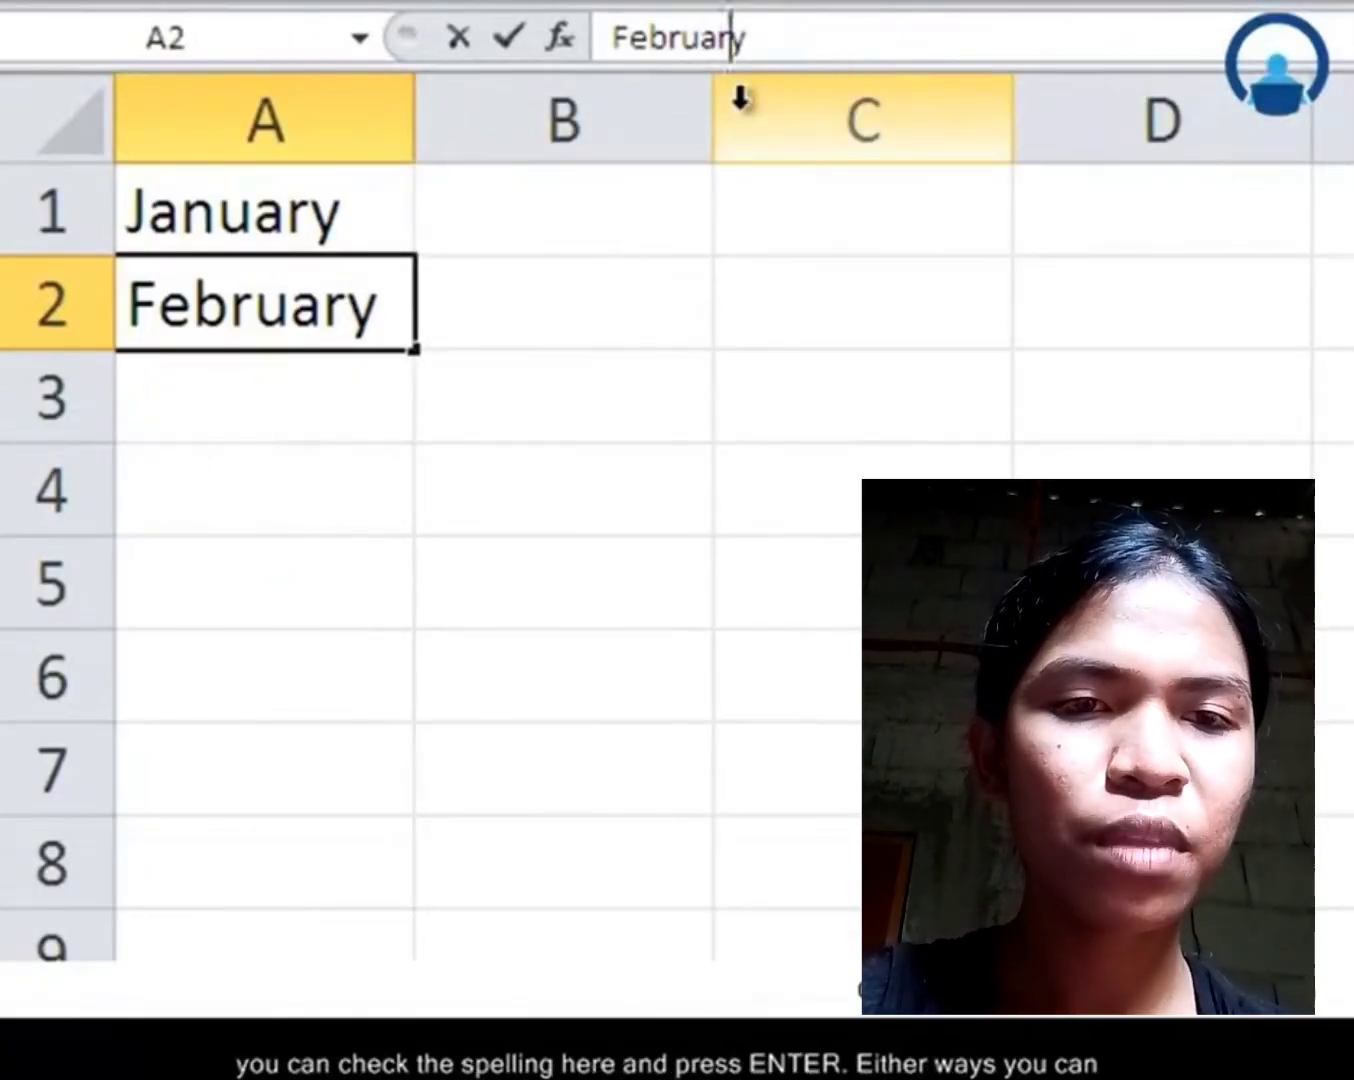
{"action": "key", "text": "Return"}
Edit February directly inside cell A2, removing and restoring the second r, and leave cell editing.
{"action": "left_click", "coordinate": [298, 302]}
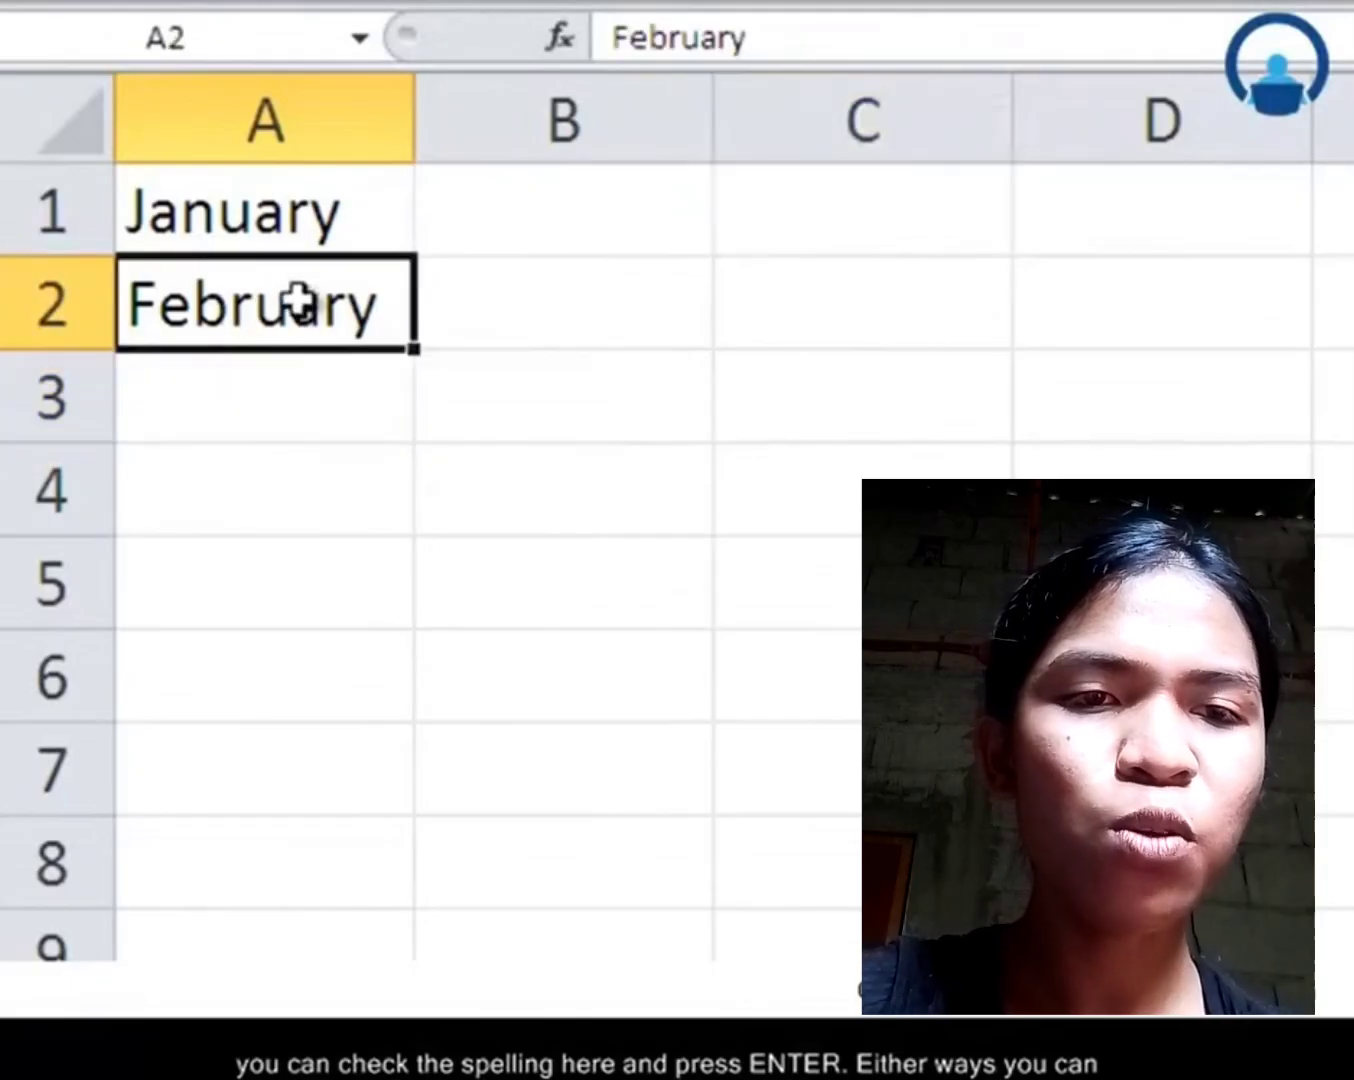
{"action": "double_click", "coordinate": [347, 304]}
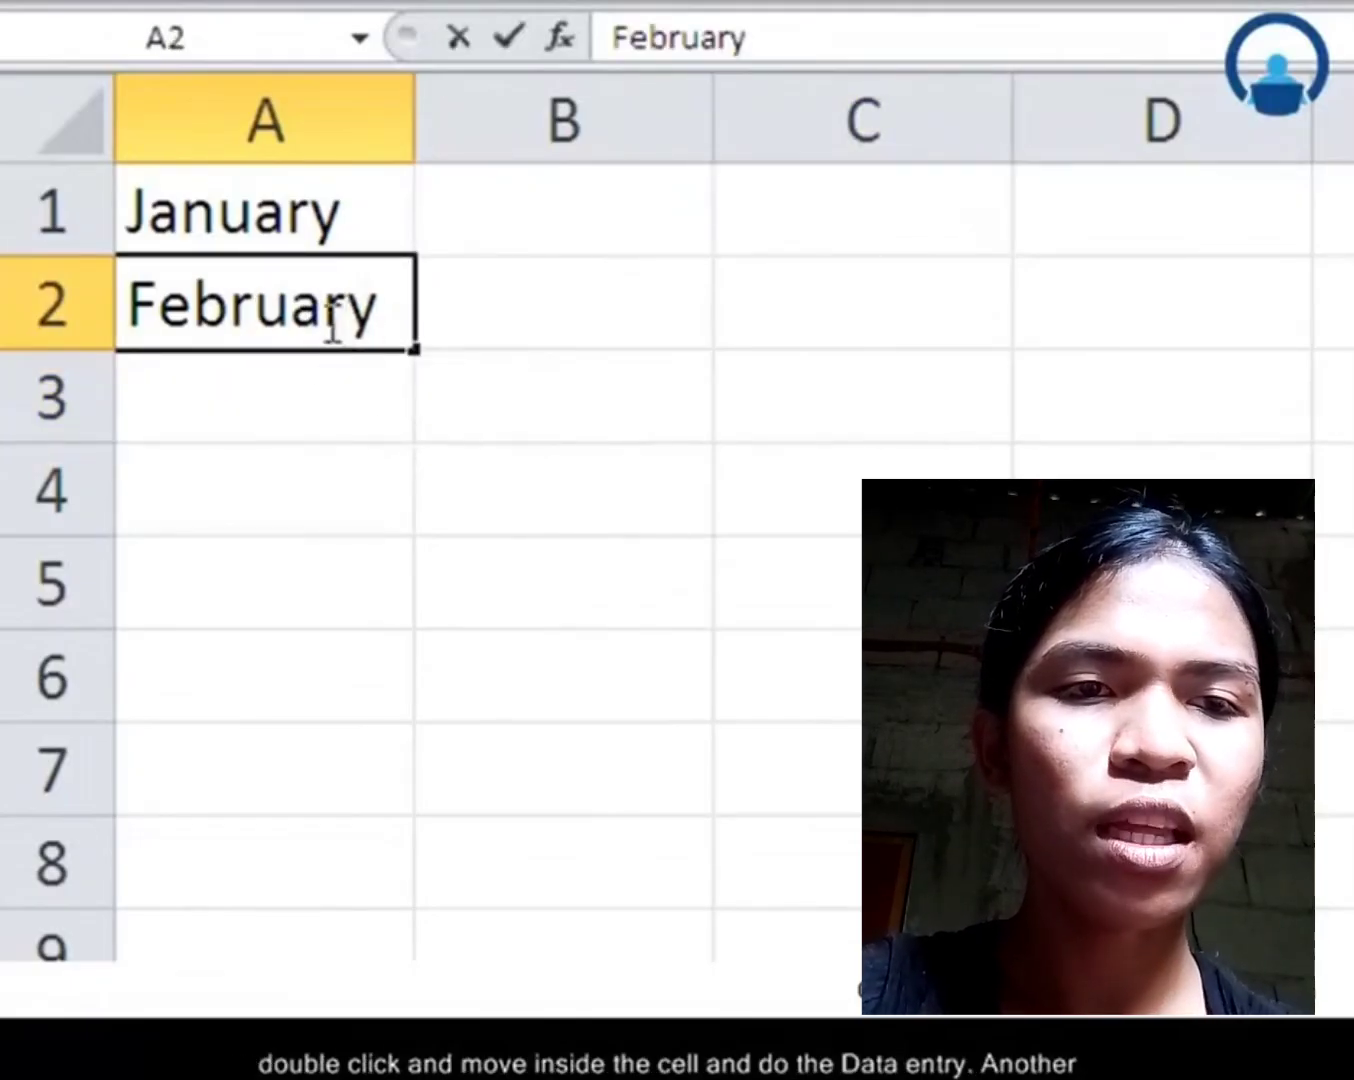
{"action": "key", "text": "BackSpace"}
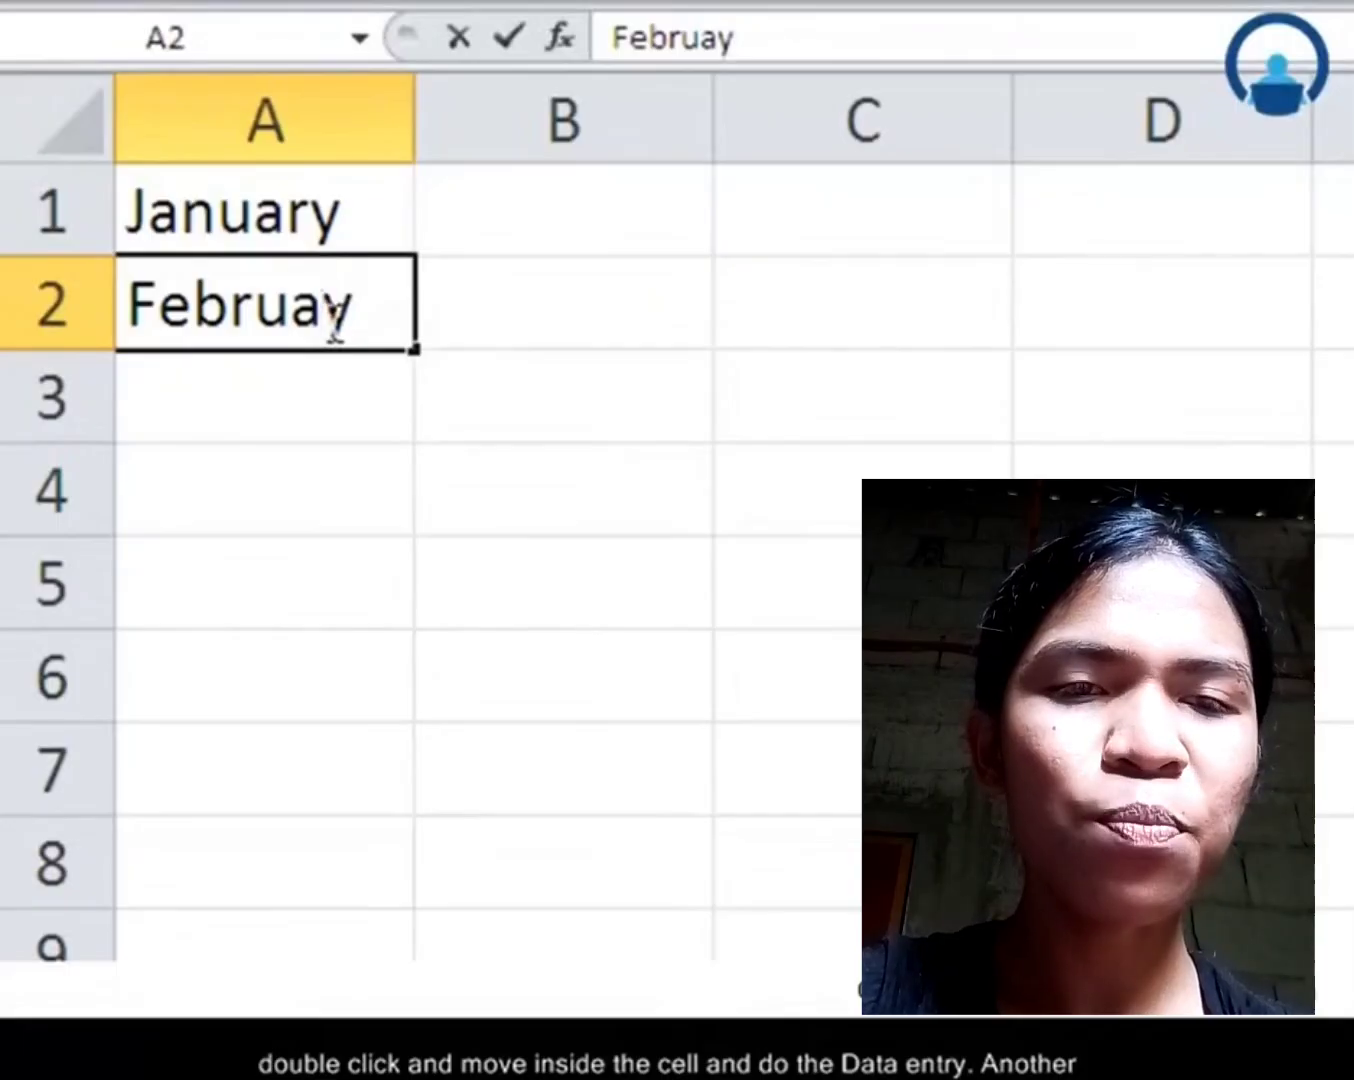
{"action": "type", "text": "r"}
{"action": "key", "text": "Escape"}
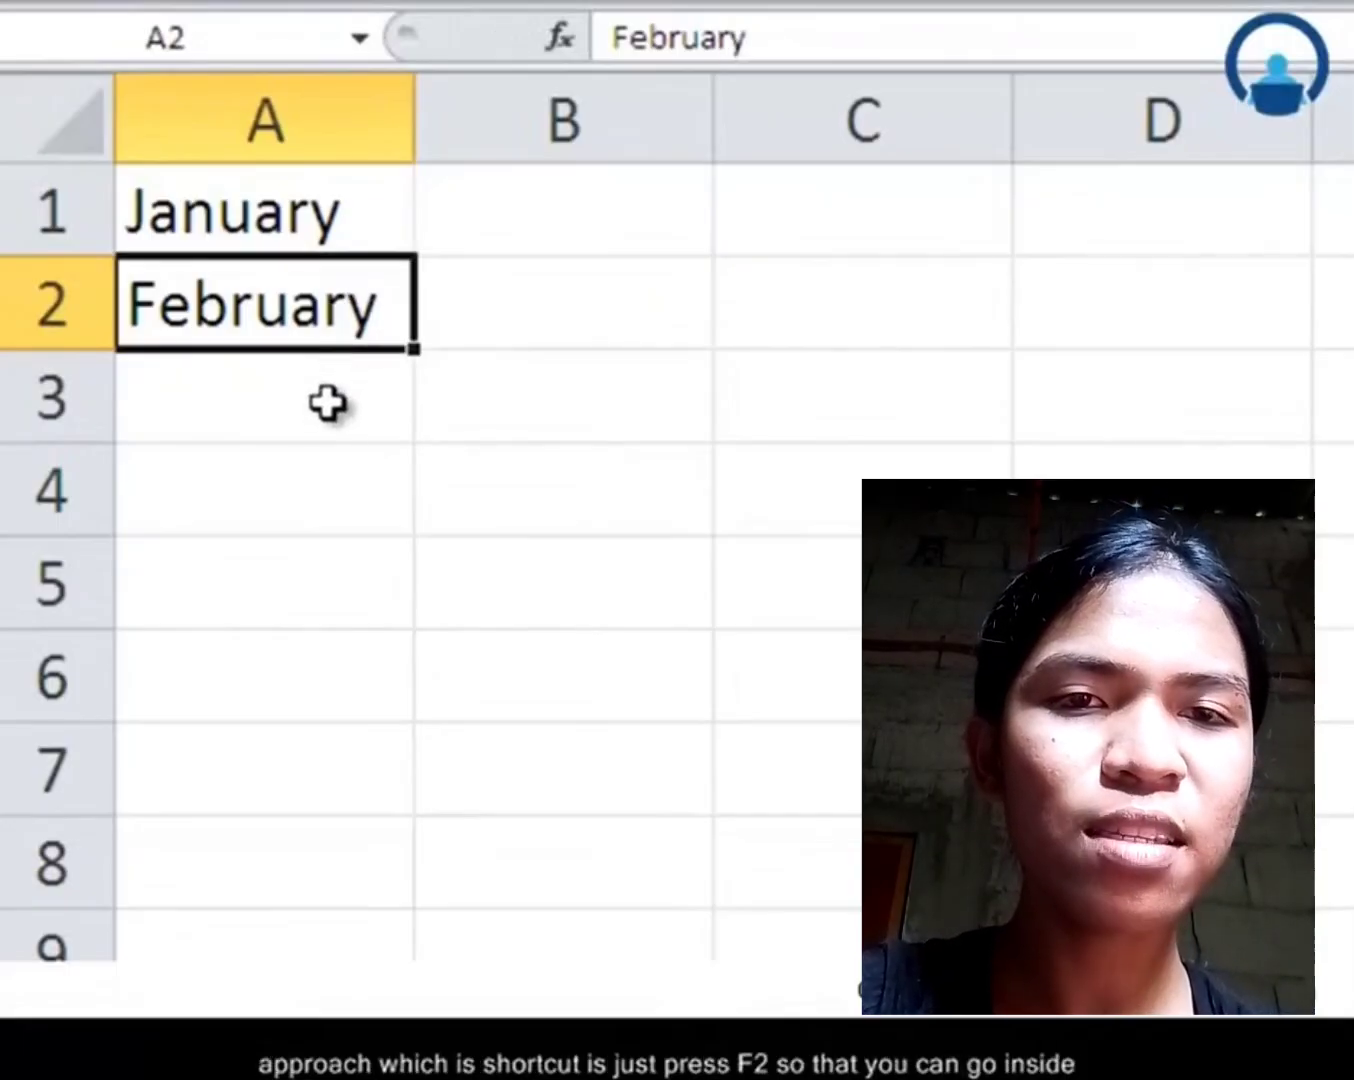
Enter the text F2 in cell B2, beside February.
{"action": "left_click", "coordinate": [546, 321]}
{"action": "key", "text": "F2"}
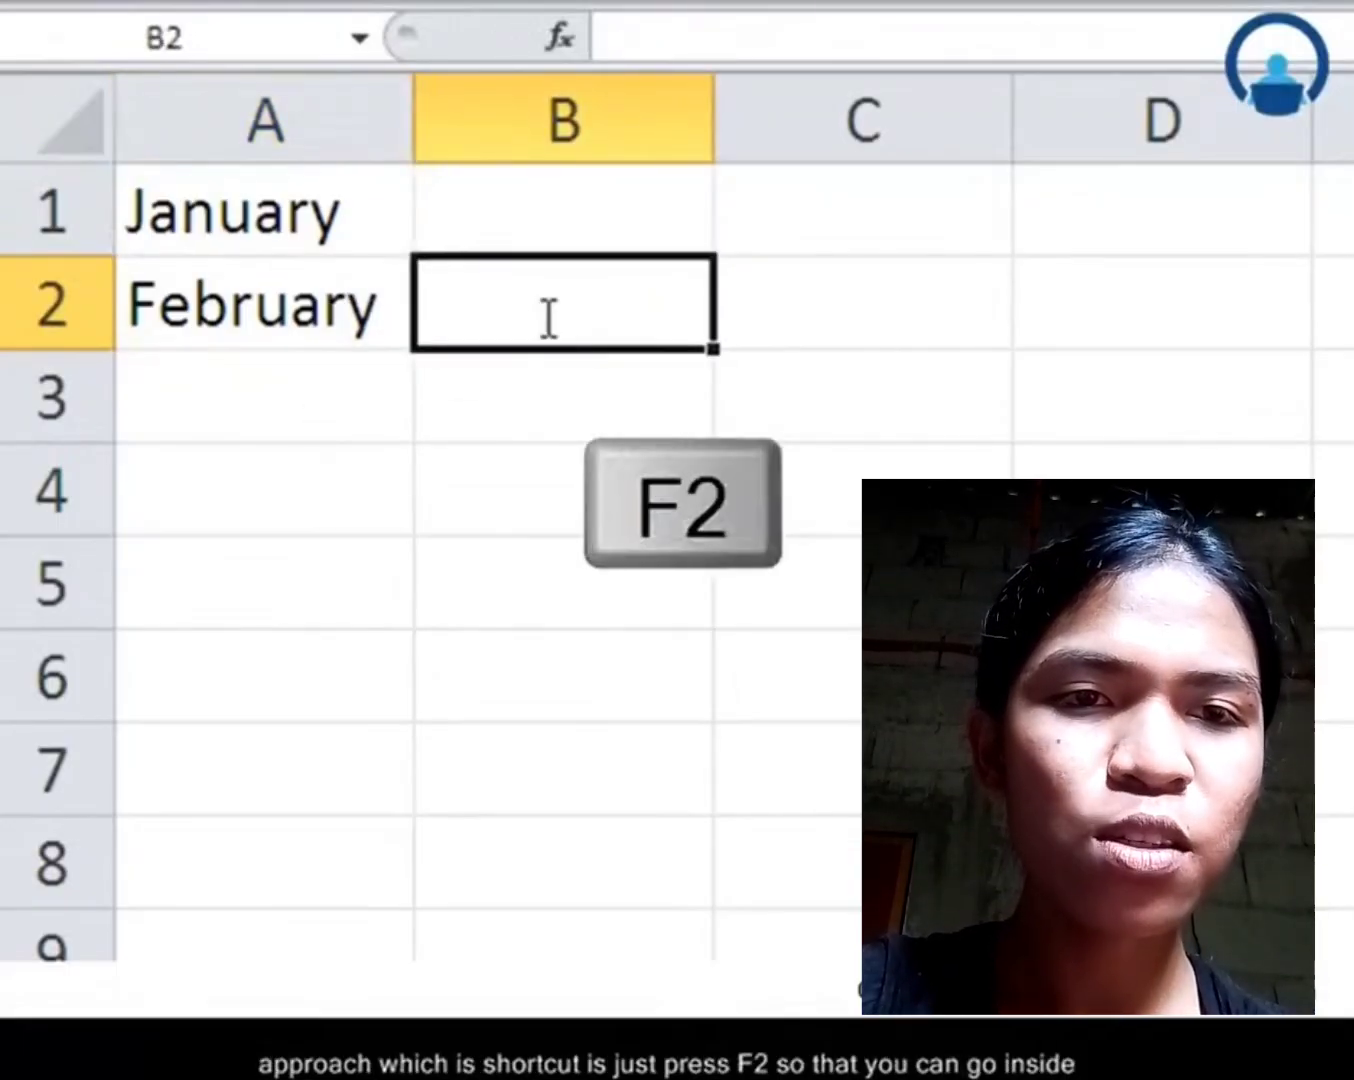
{"action": "type", "text": "F2"}
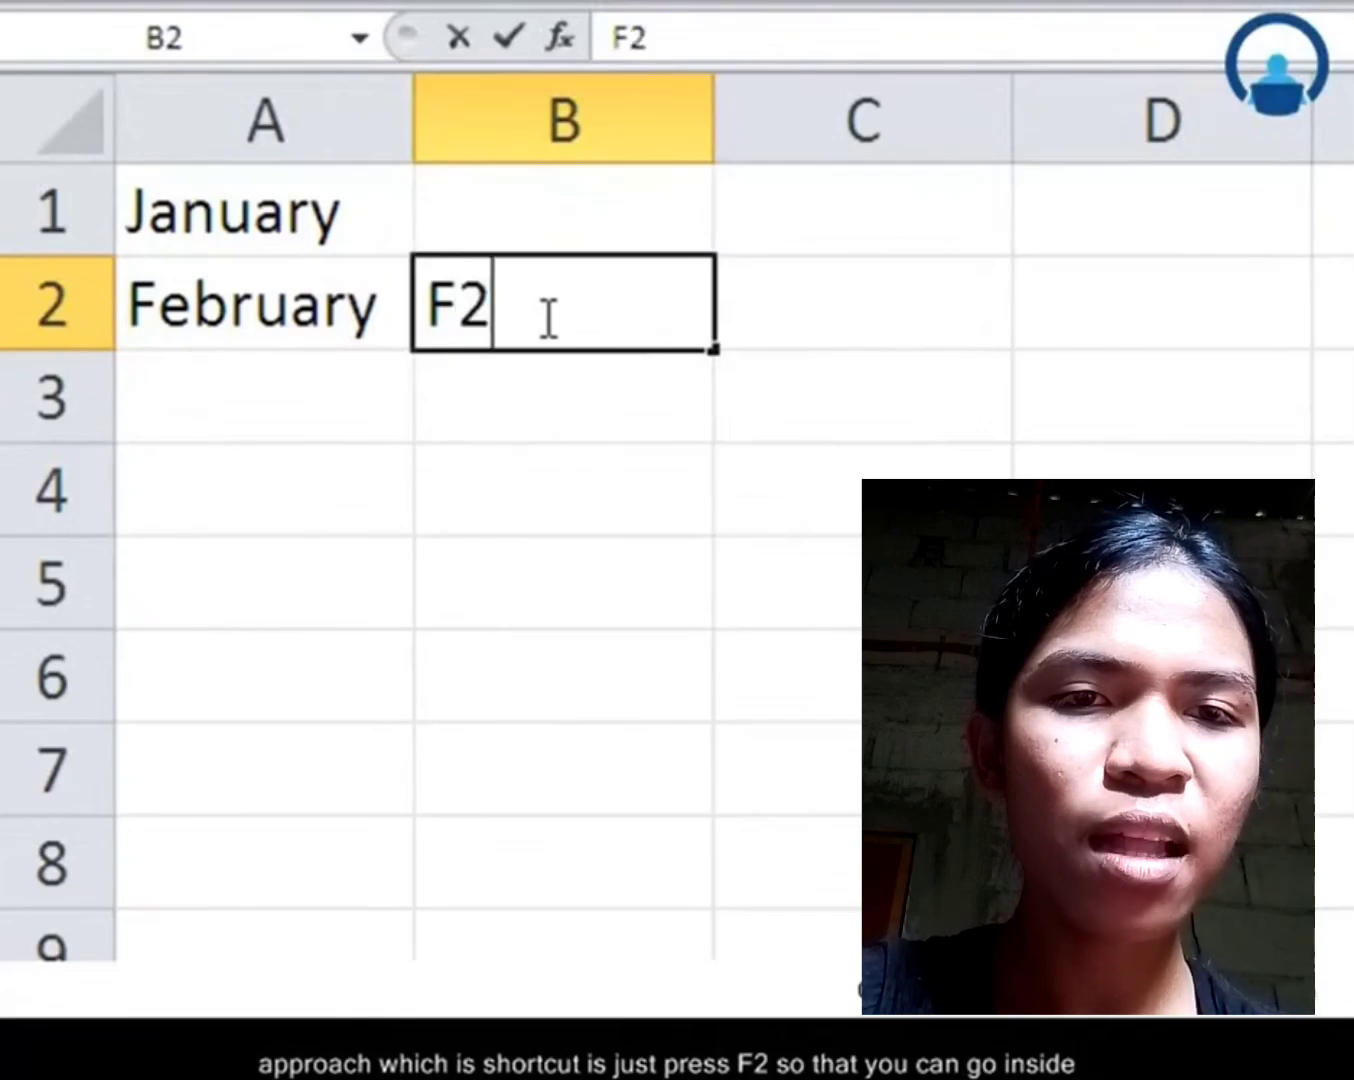
{"action": "key", "text": "Return"}
Open cell A2 for in-cell editing with the cursor after February and leave it without changing the text.
{"action": "key", "text": "Up"}
{"action": "key", "text": "Left"}
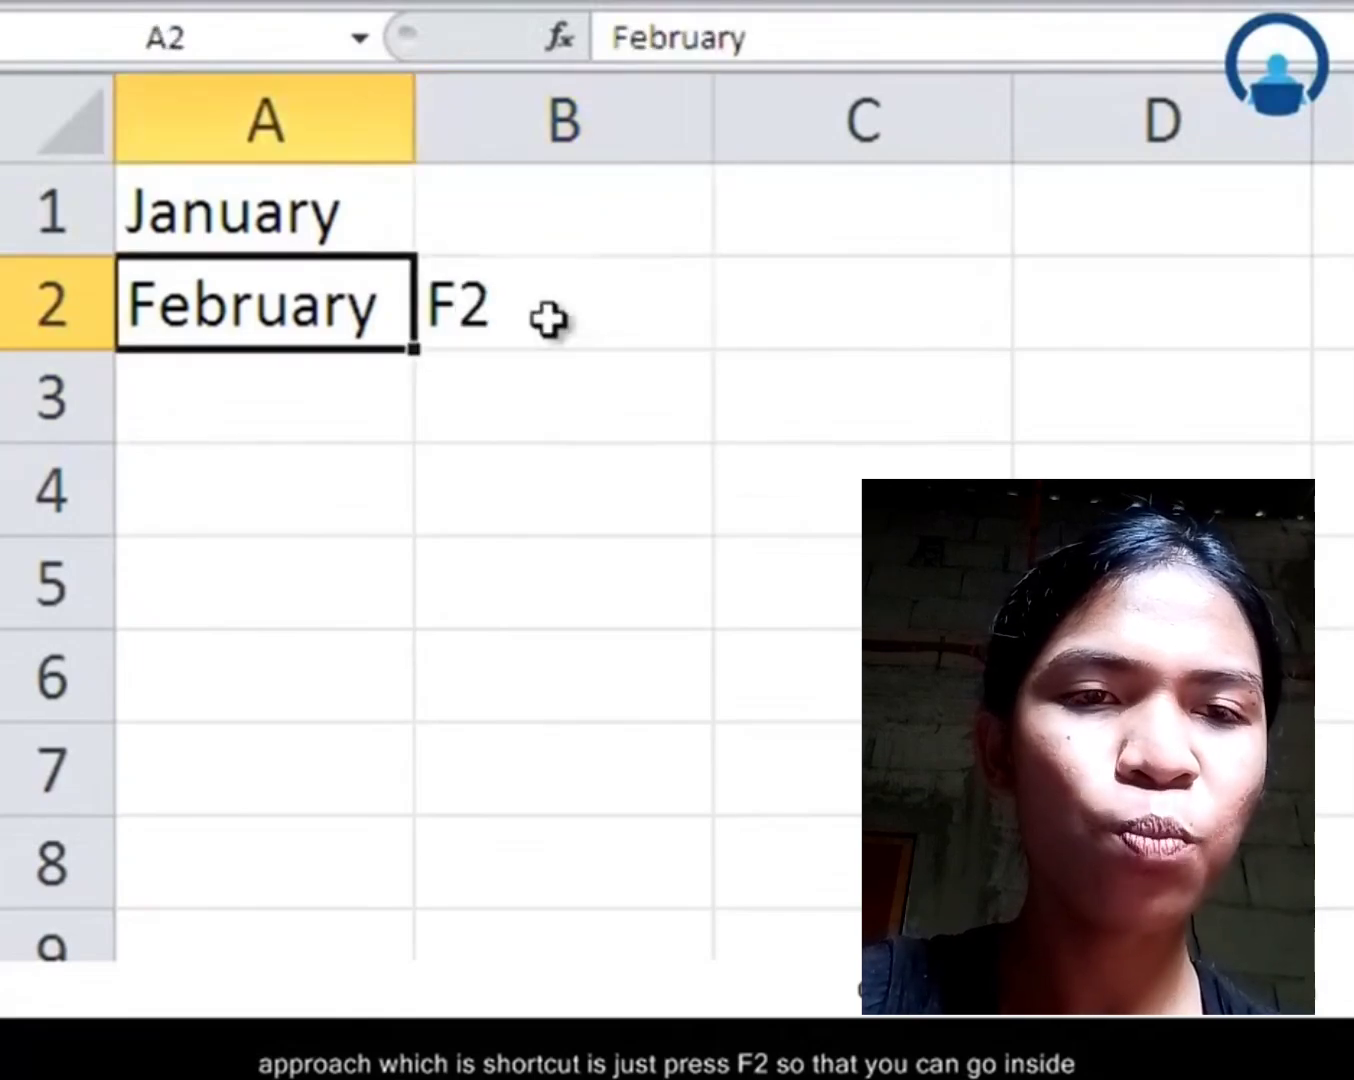
{"action": "key", "text": "F2"}
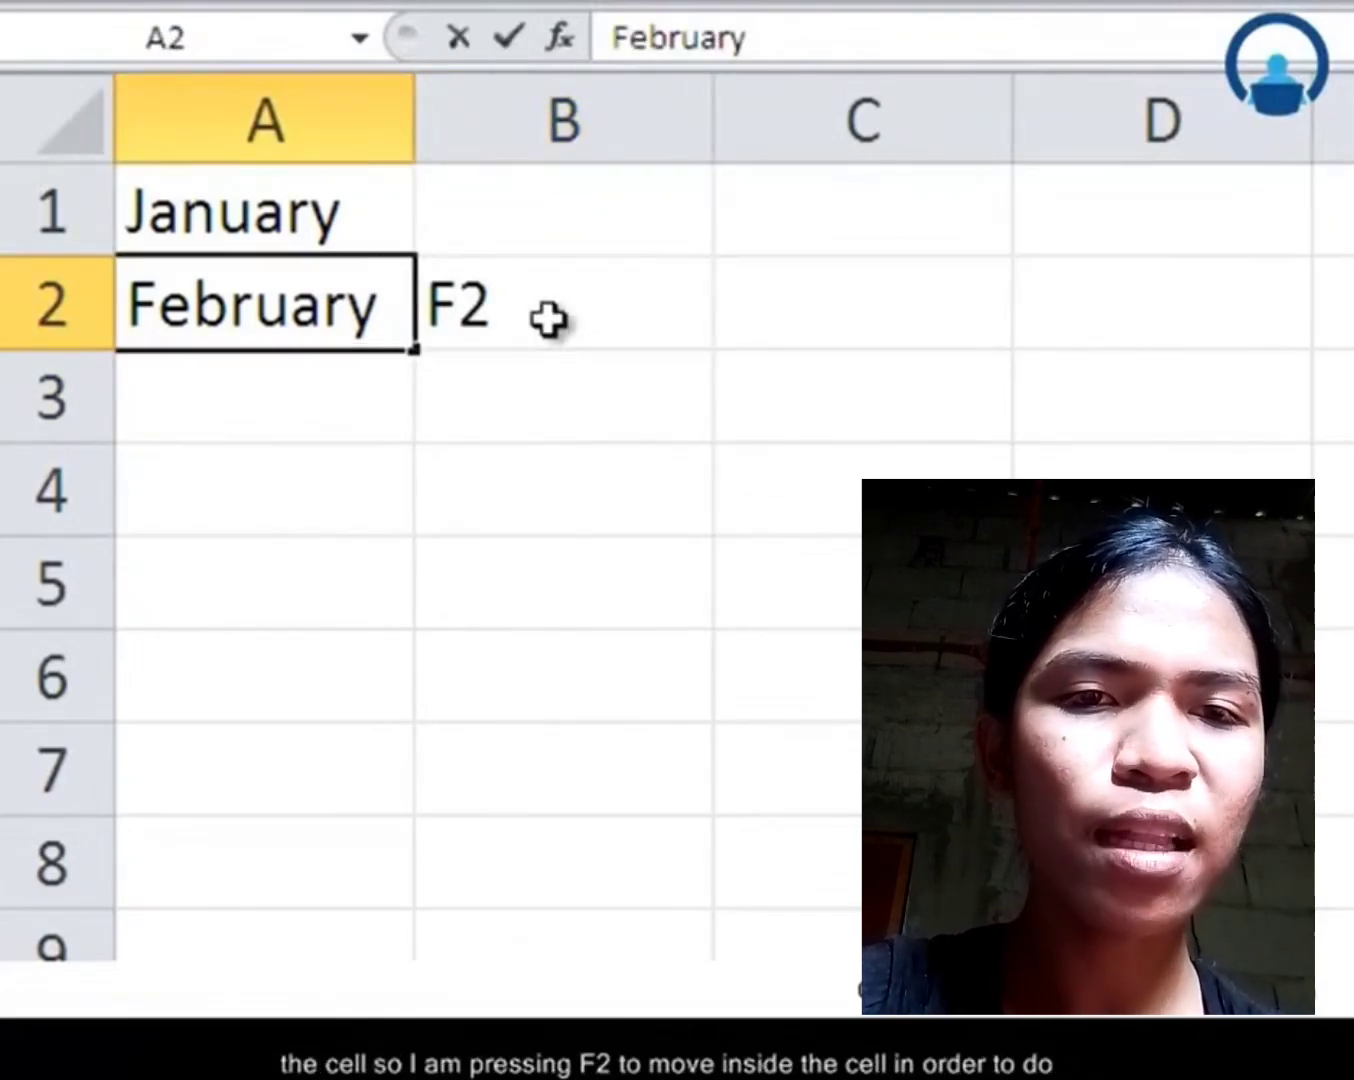
{"action": "key", "text": "Right"}
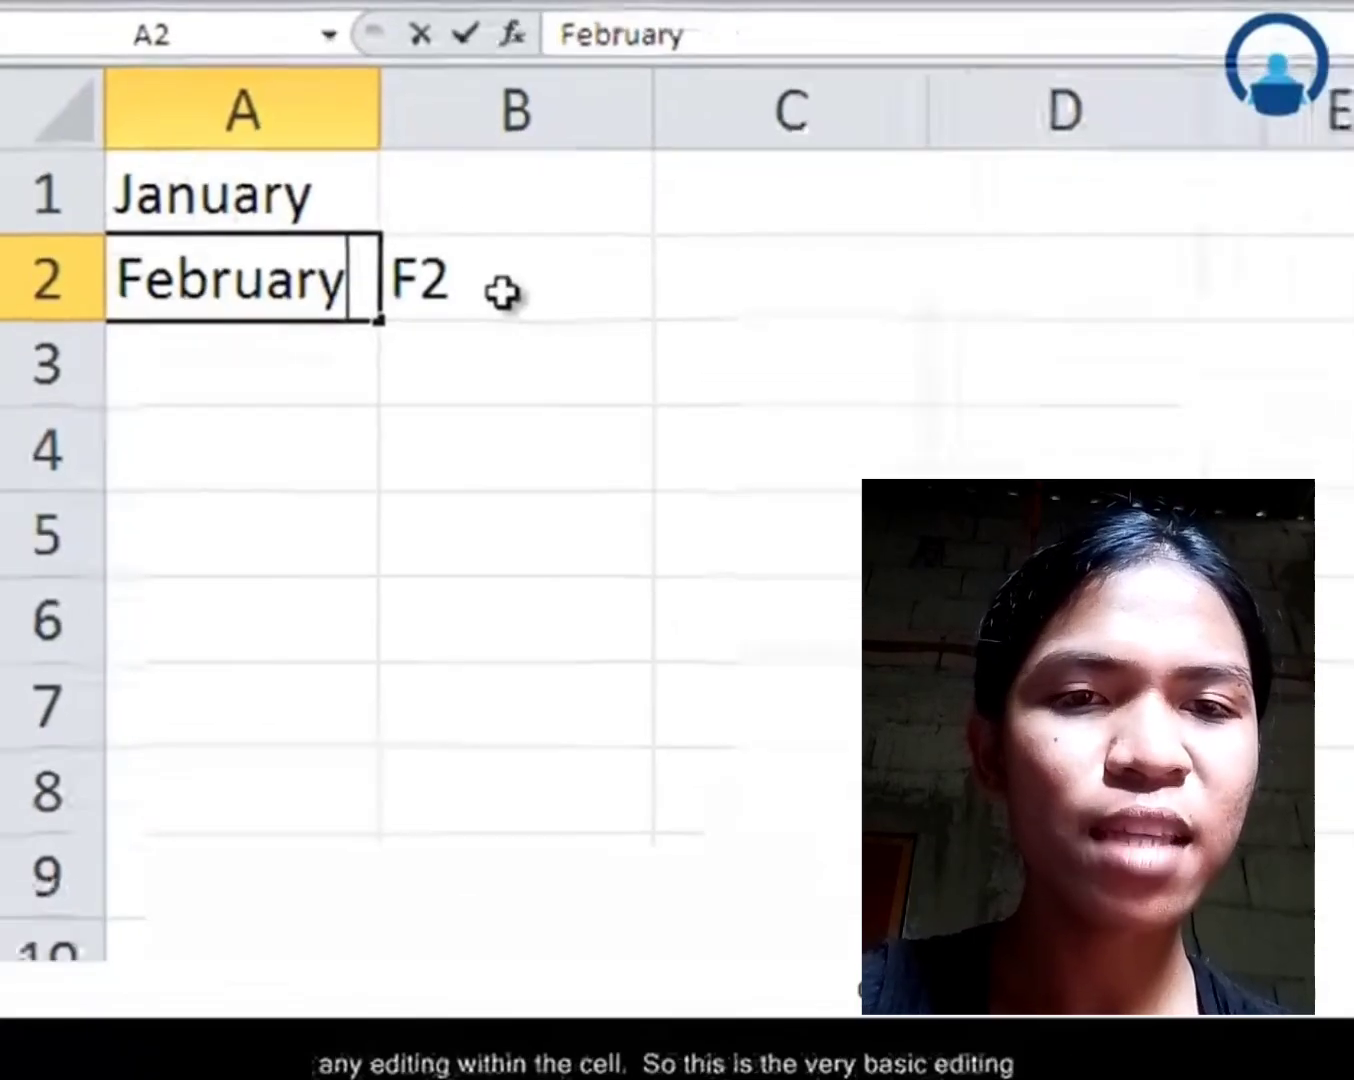
{"action": "key", "text": "Escape"}
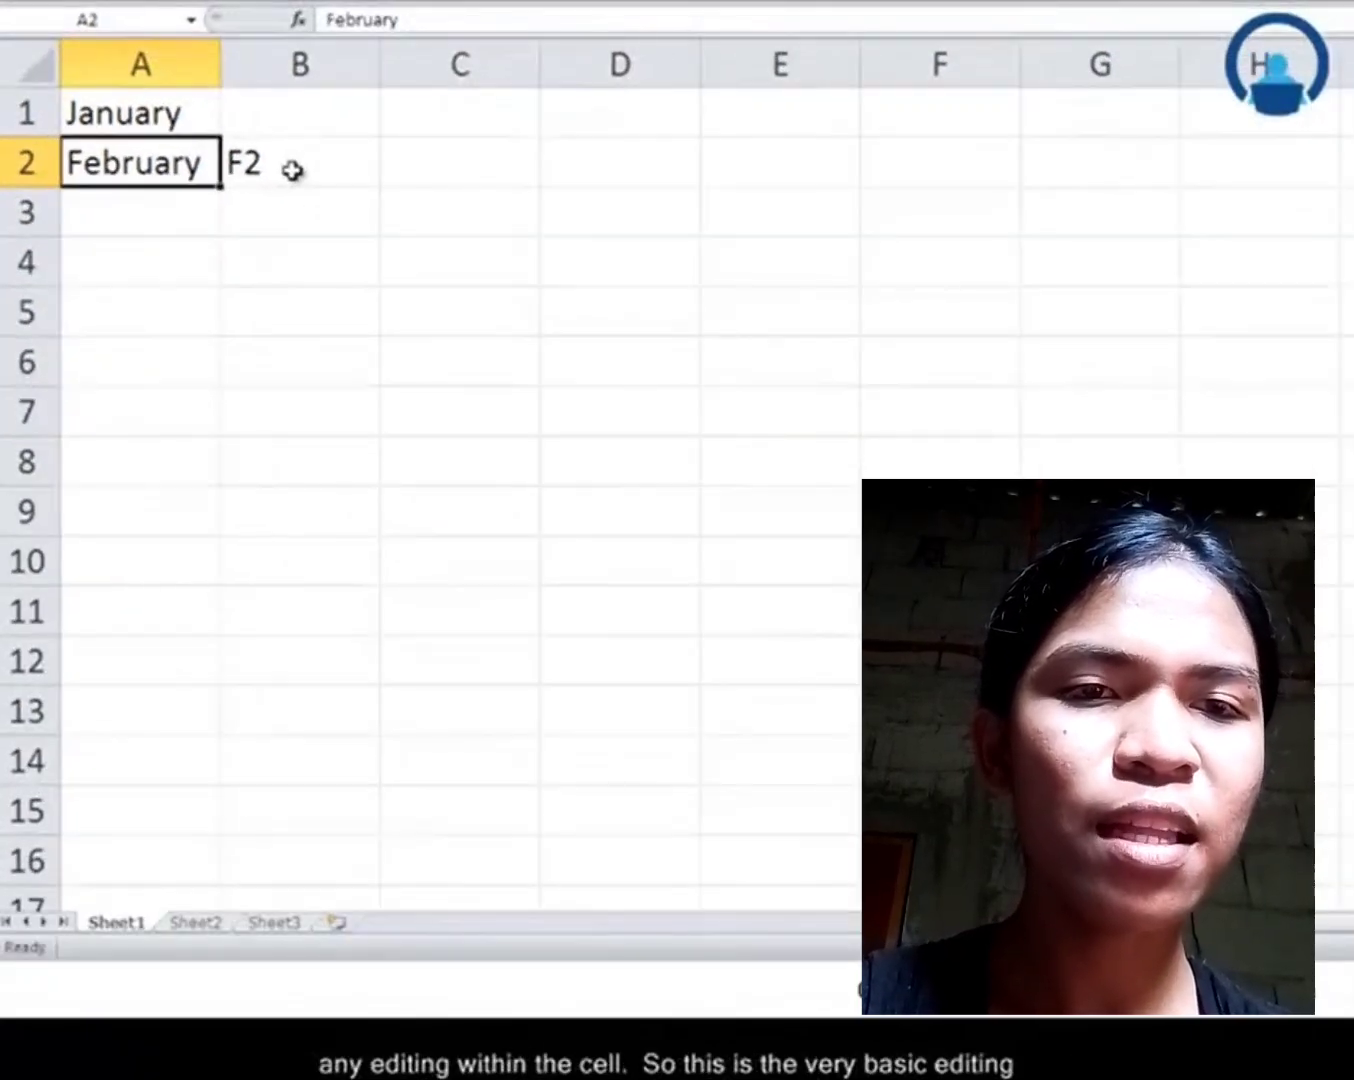
Enter the text Name in cell D2 and move the selection between D2 and D3.
{"action": "key", "text": "Right"}
{"action": "key", "text": "Right"}
{"action": "key", "text": "Right"}
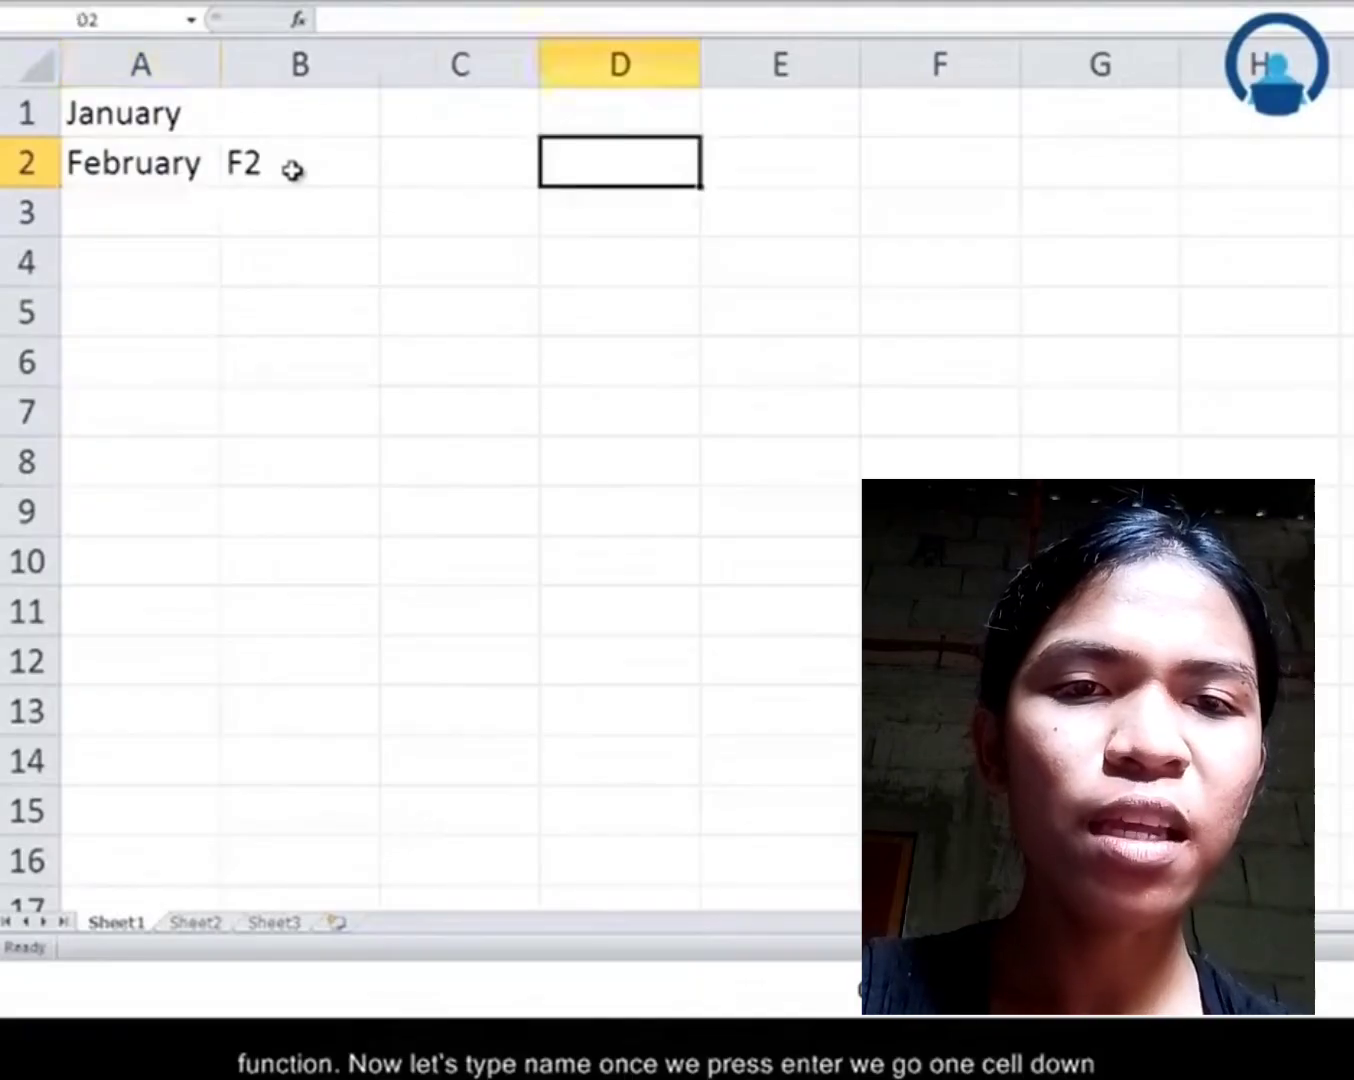
{"action": "type", "text": "Name"}
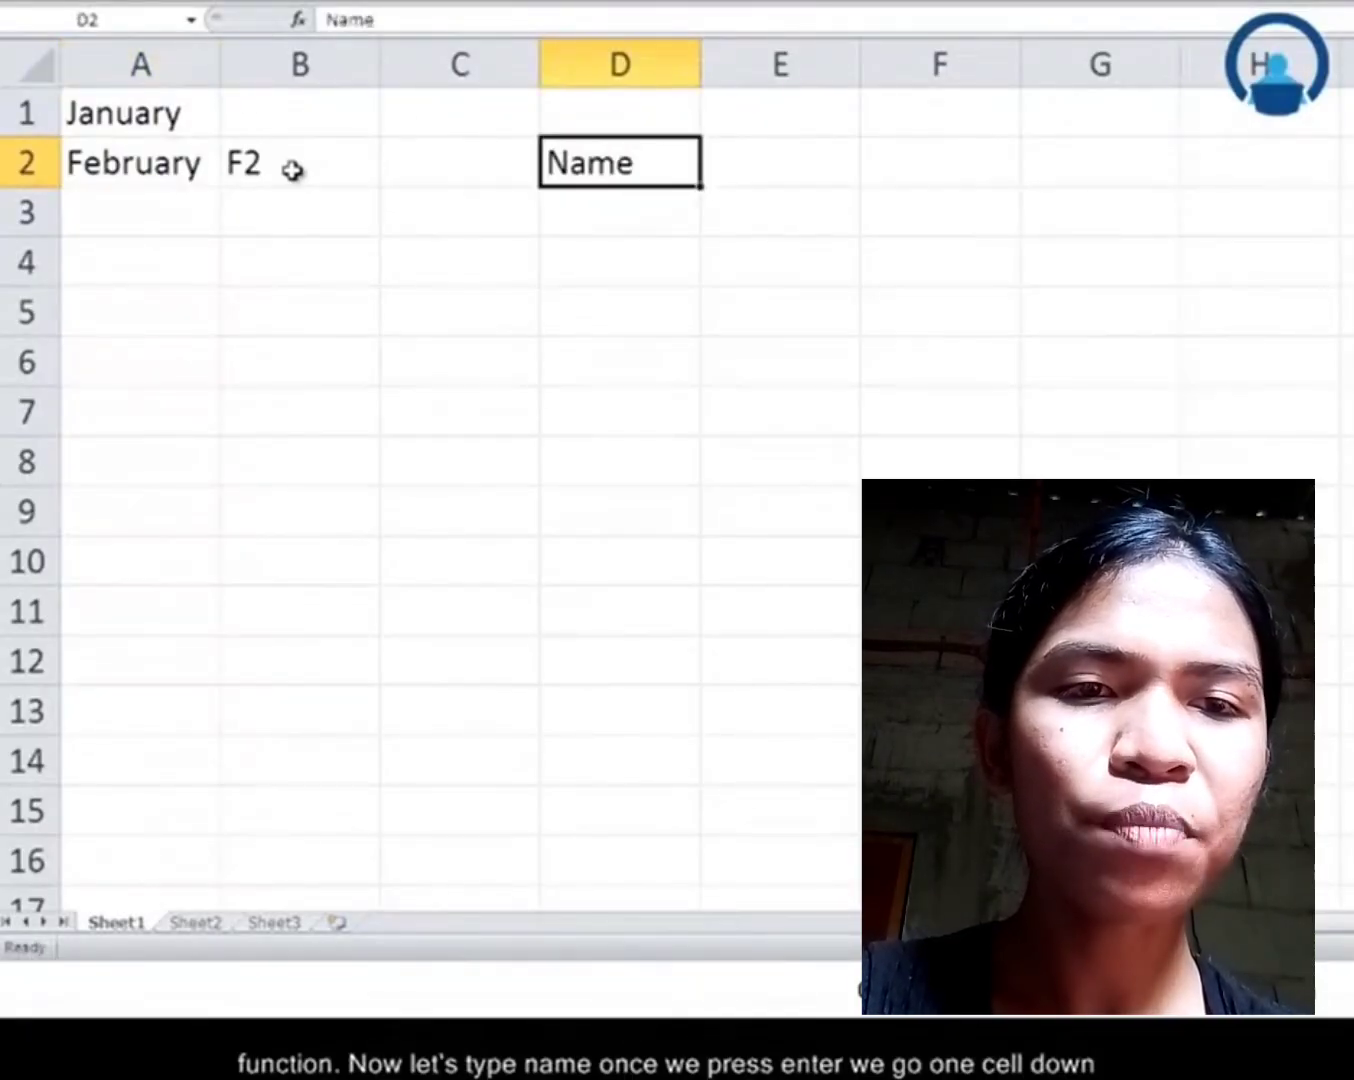
{"action": "key", "text": "Return"}
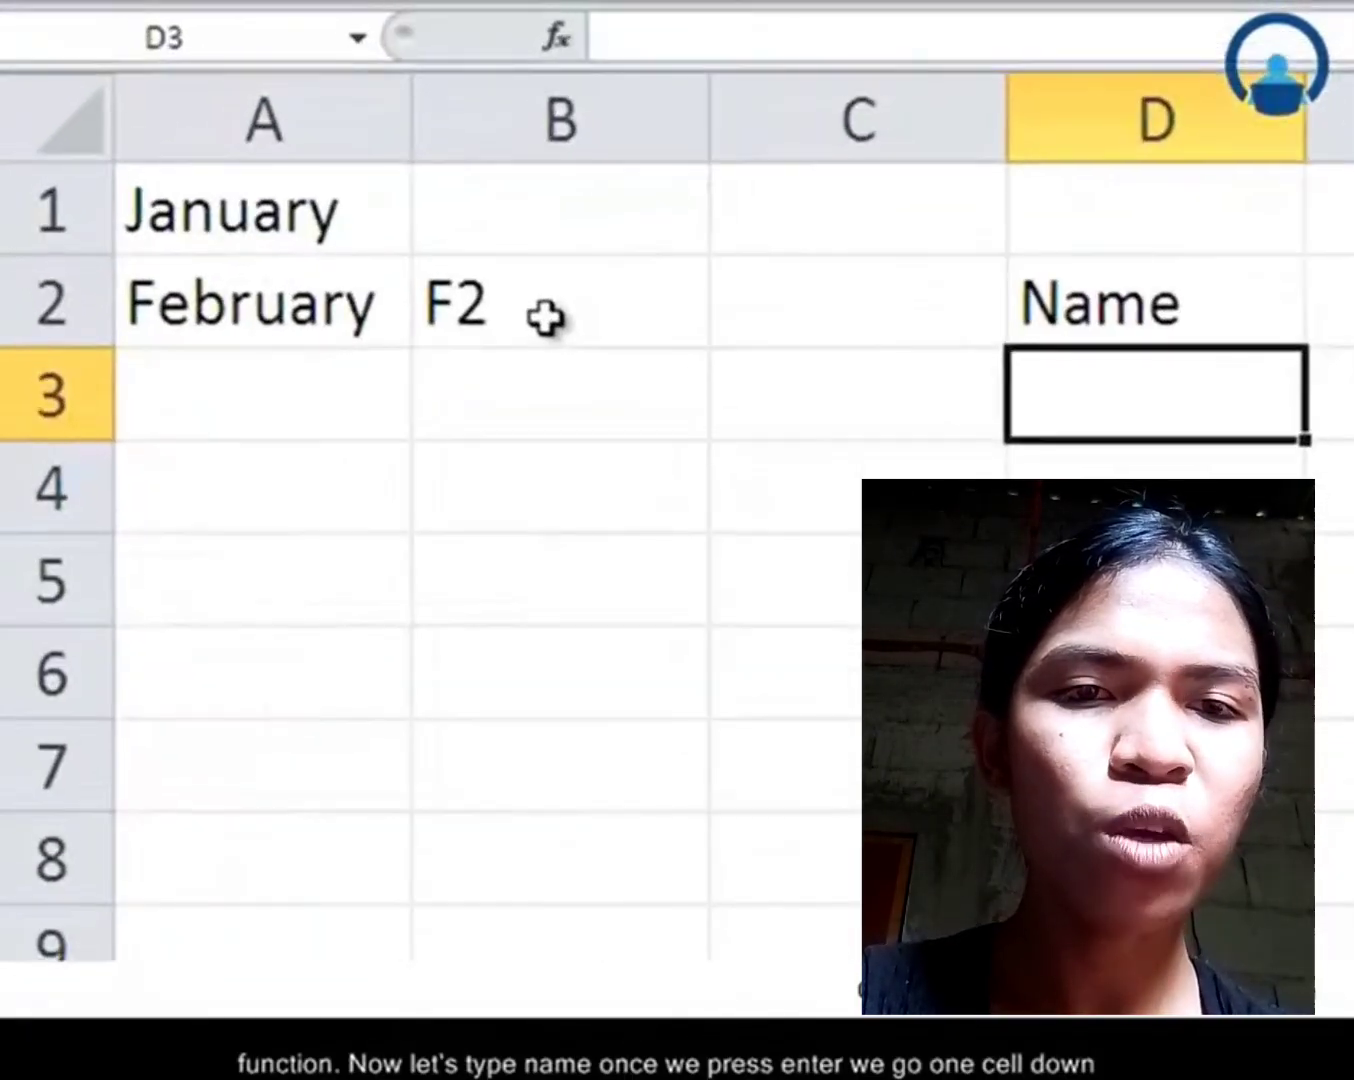
{"action": "key", "text": "Up"}
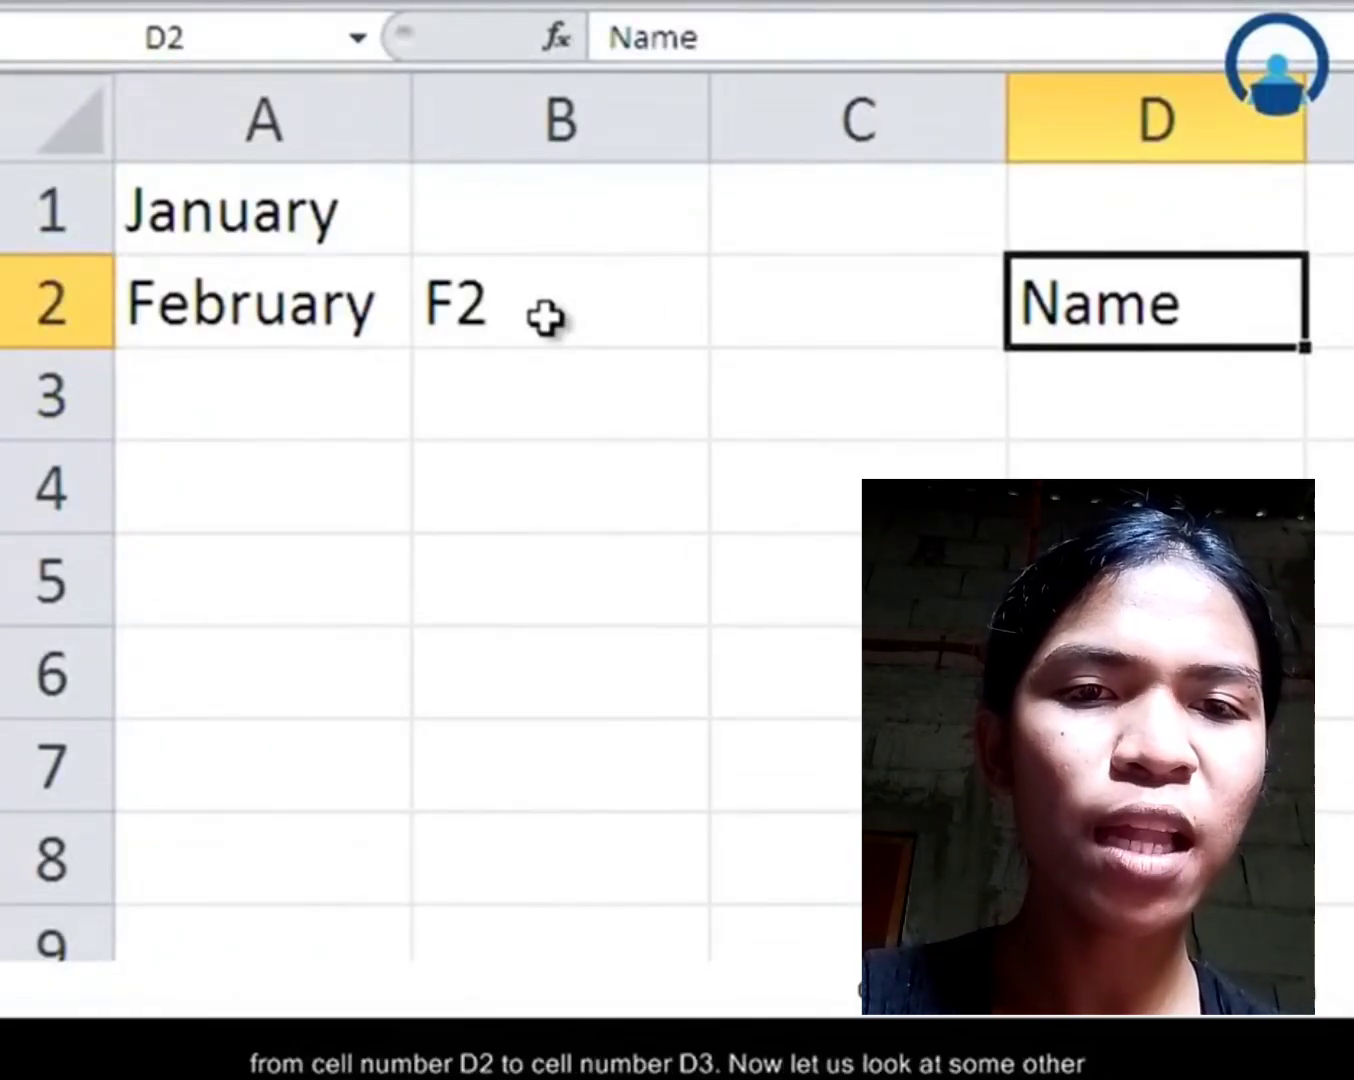
{"action": "key", "text": "Return"}
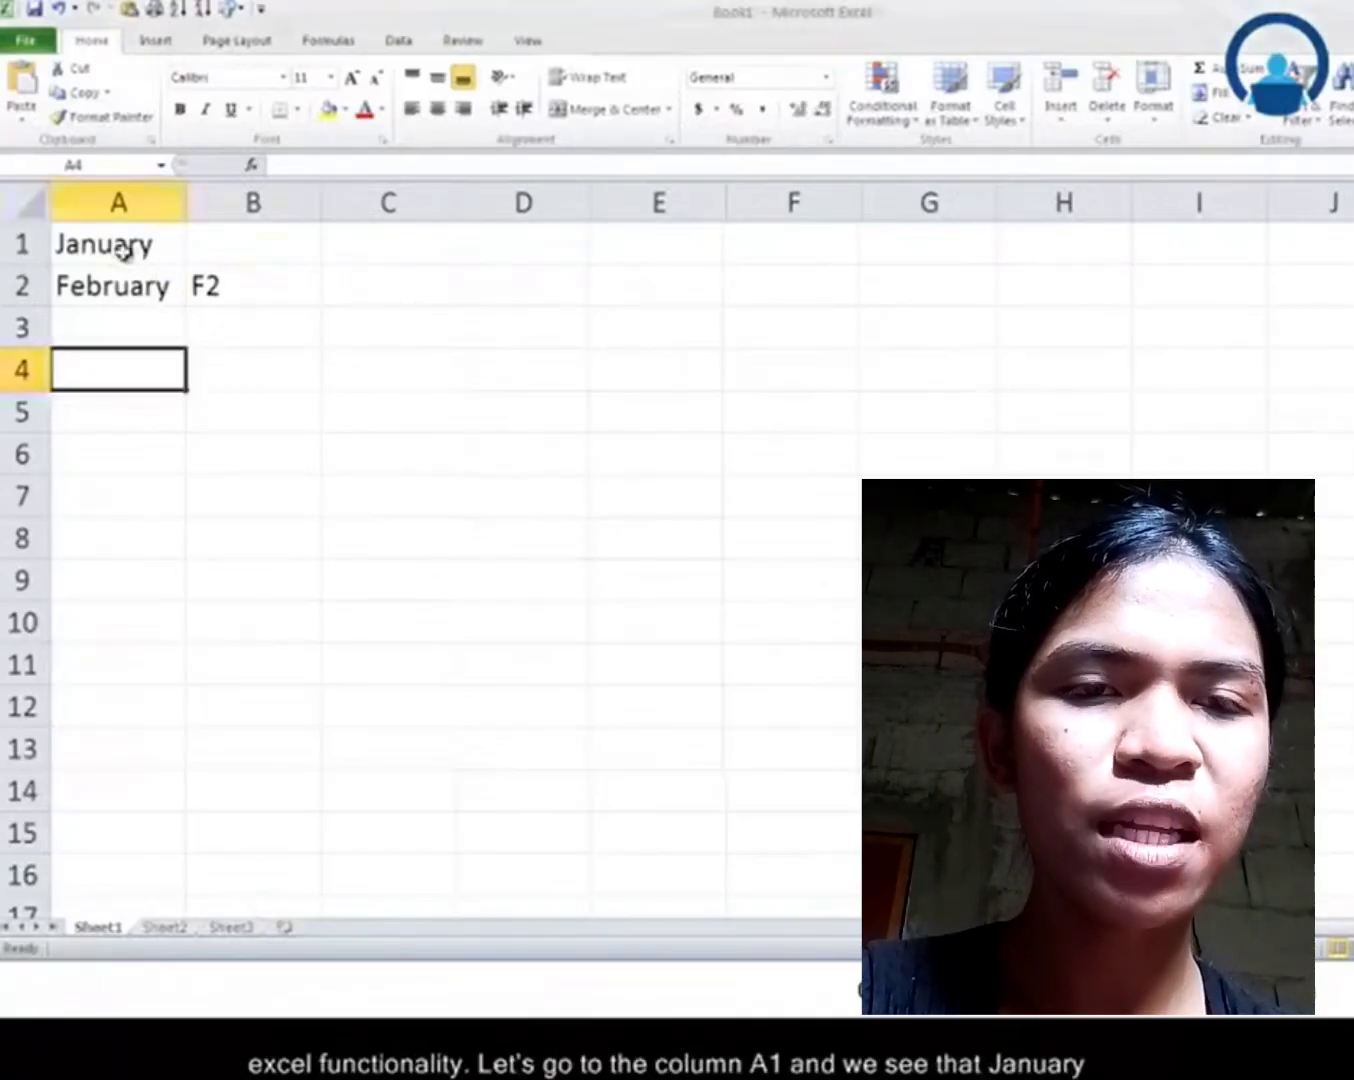
Extend the month series from January and February in A1:A2 down to November in cell A11 using AutoFill.
{"action": "left_click", "coordinate": [122, 250]}
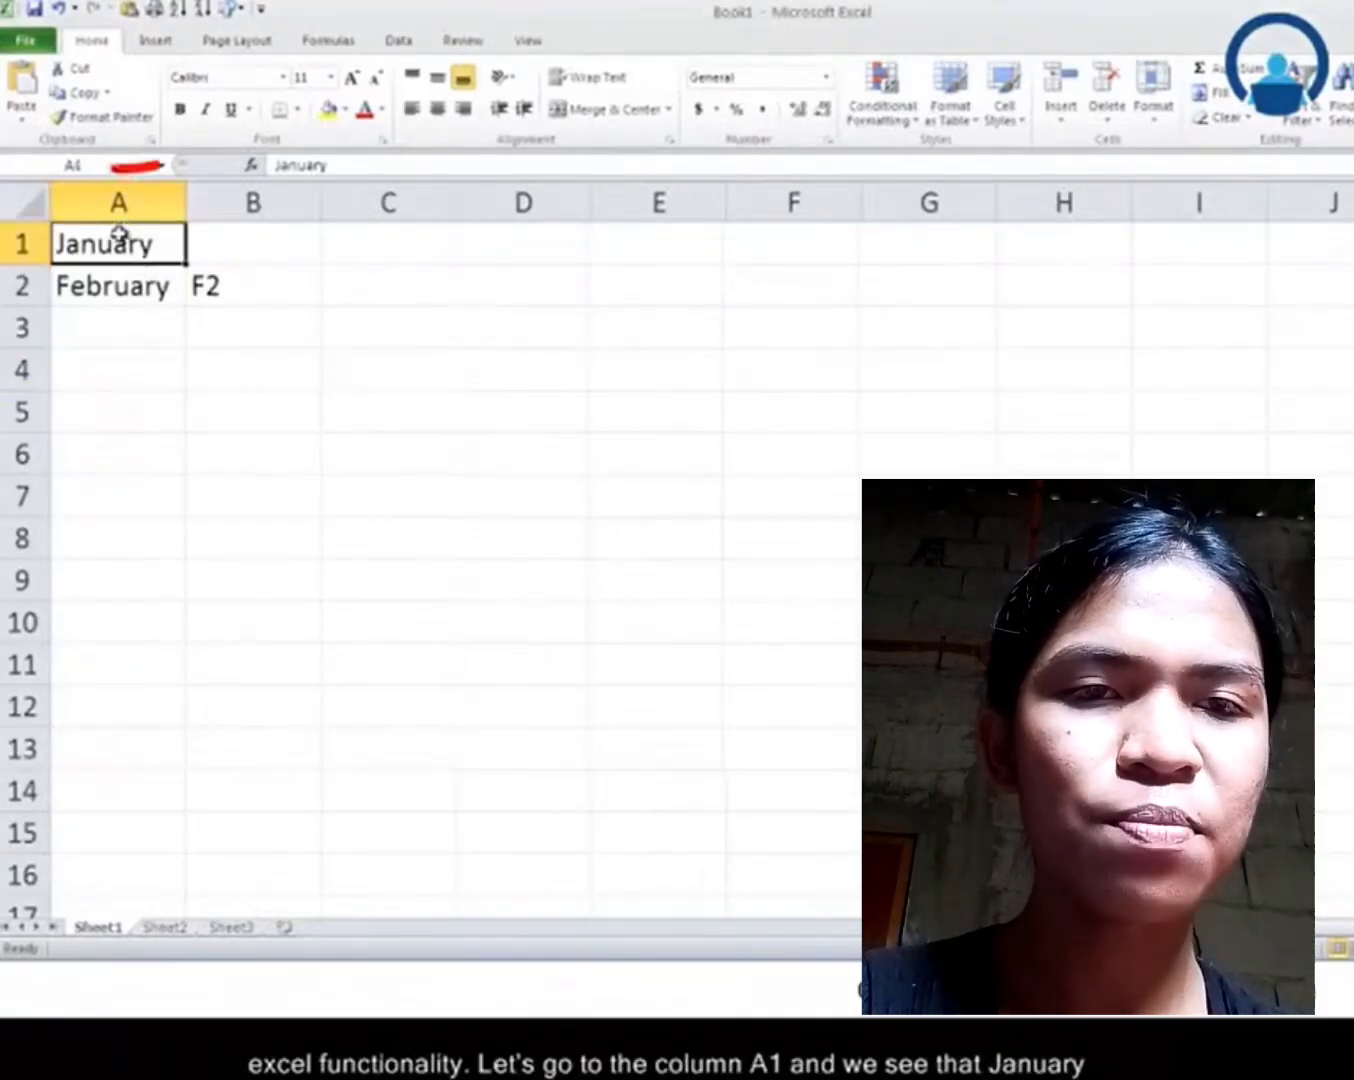
{"action": "left_click", "coordinate": [148, 290]}
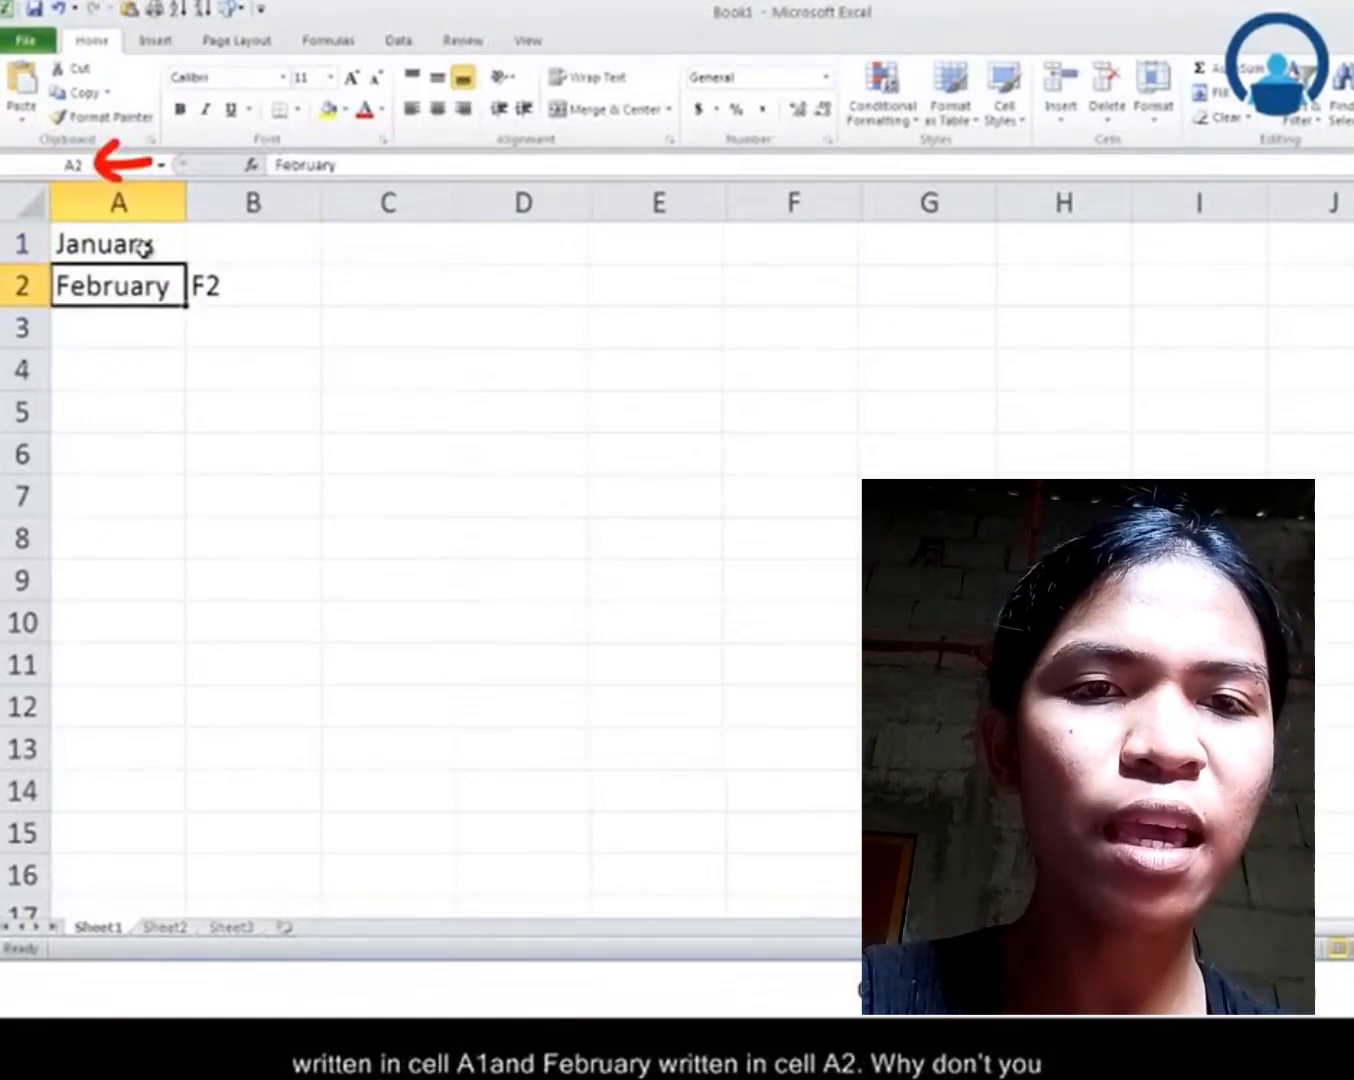
{"action": "left_click", "coordinate": [145, 244]}
{"action": "left_click_drag", "start_coordinate": [138, 248], "coordinate": [143, 287]}
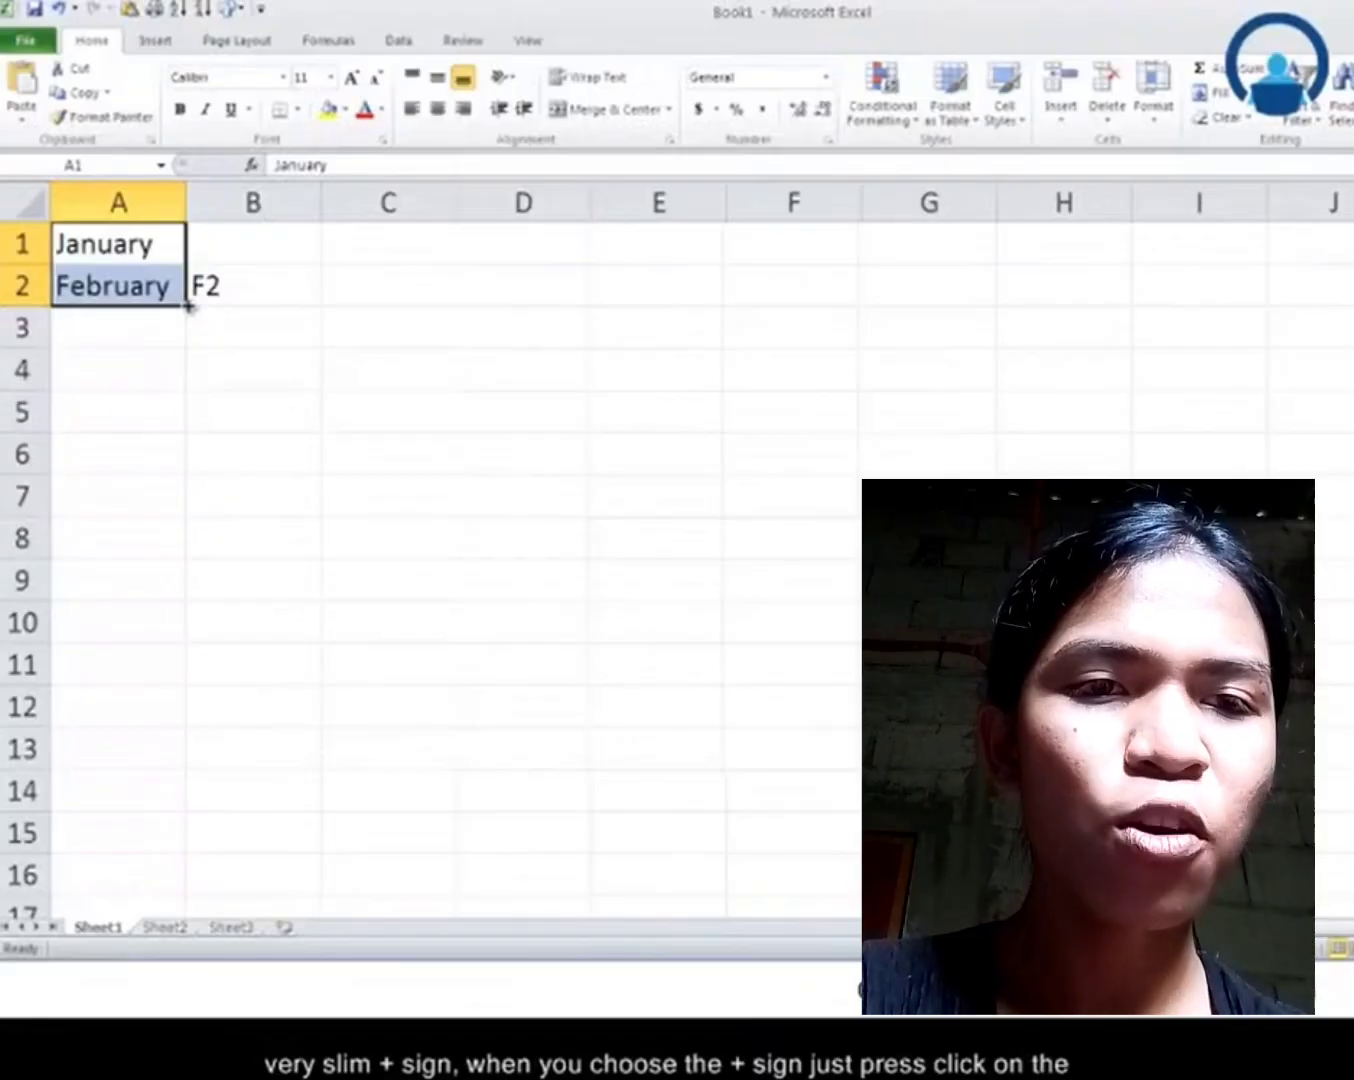
{"action": "left_click_drag", "start_coordinate": [189, 307], "coordinate": [167, 689]}
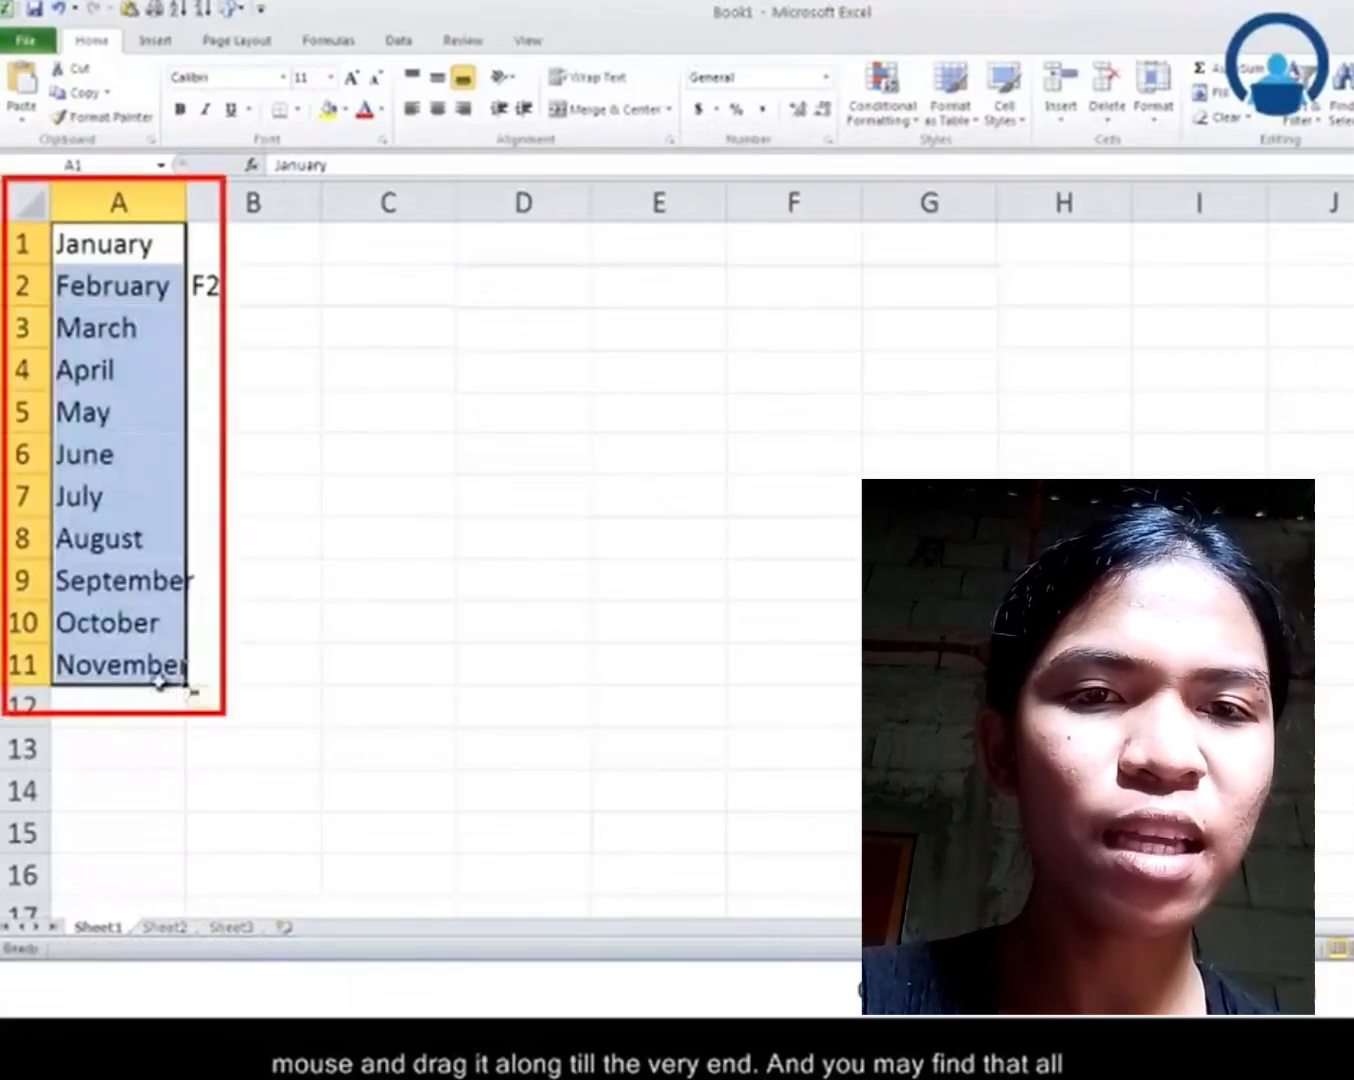
Go through the auto-filled month names in column A cell by cell, from A1 down to A11.
{"action": "left_click", "coordinate": [129, 332]}
{"action": "left_click", "coordinate": [131, 375]}
{"action": "left_click", "coordinate": [127, 418]}
{"action": "left_click", "coordinate": [125, 456]}
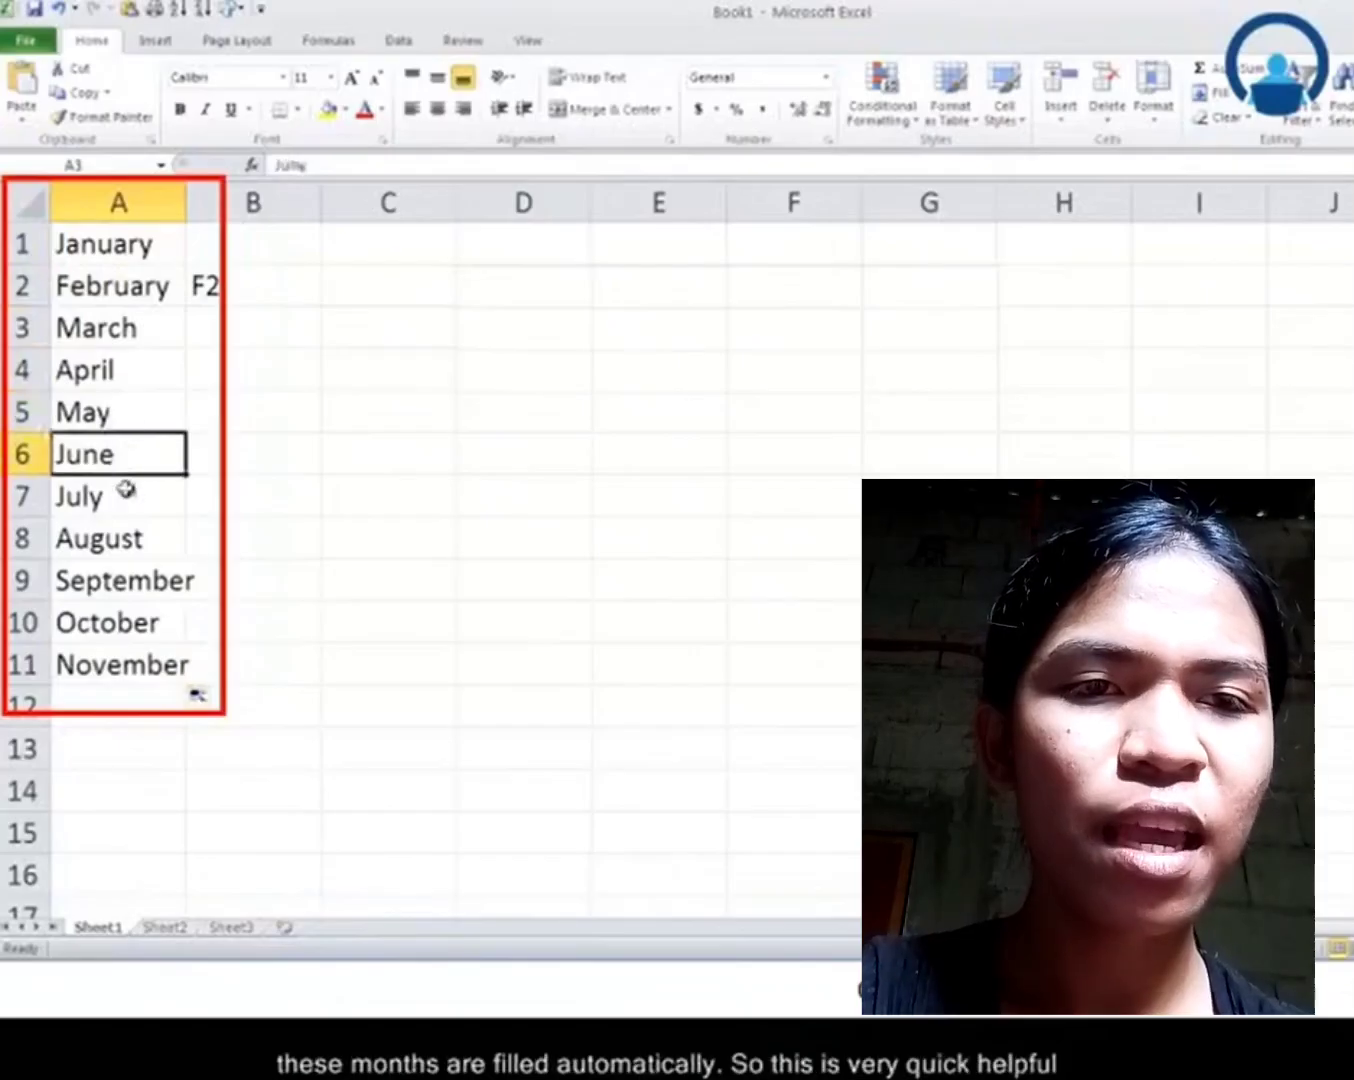
{"action": "left_click", "coordinate": [118, 496]}
{"action": "left_click", "coordinate": [115, 542]}
{"action": "left_click", "coordinate": [115, 586]}
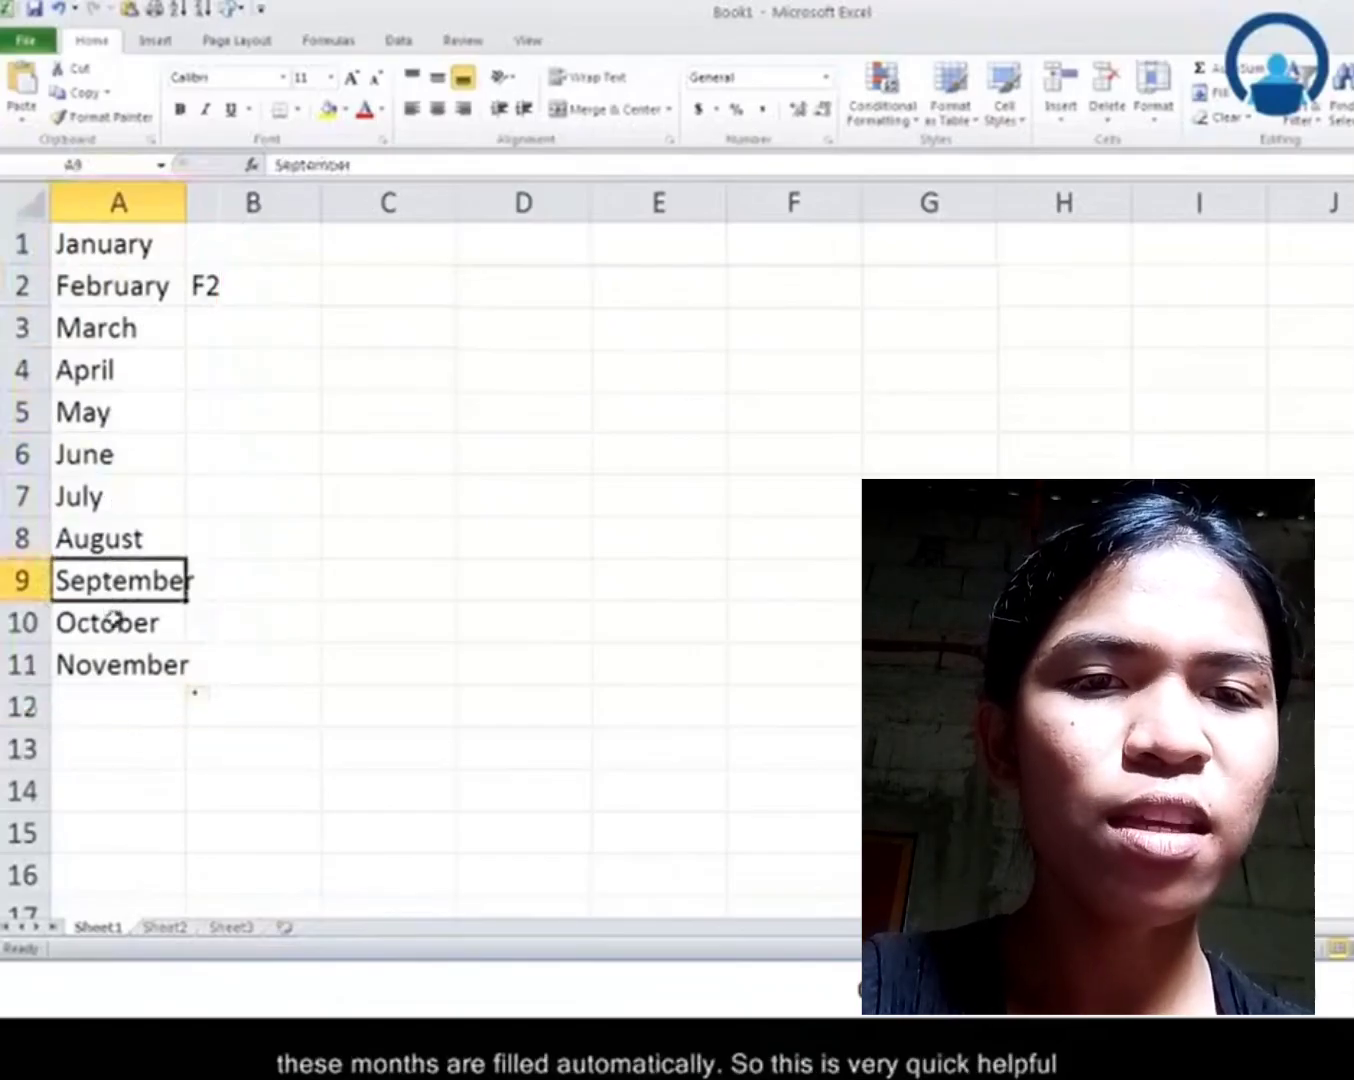
{"action": "left_click", "coordinate": [113, 620]}
{"action": "left_click", "coordinate": [123, 678]}
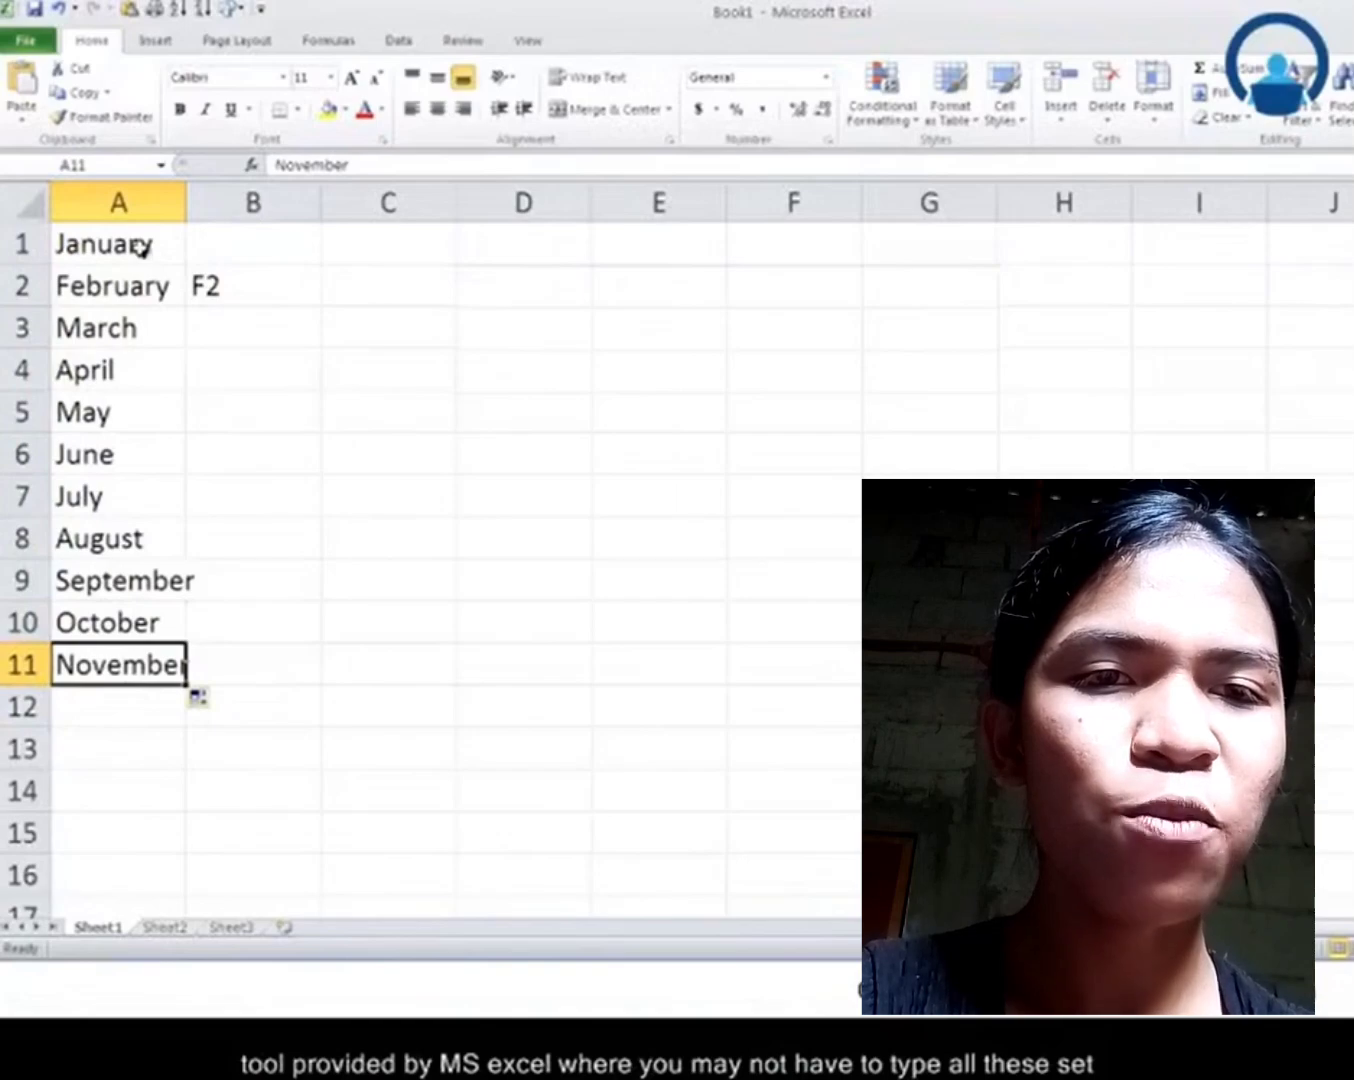
{"action": "left_click", "coordinate": [143, 248]}
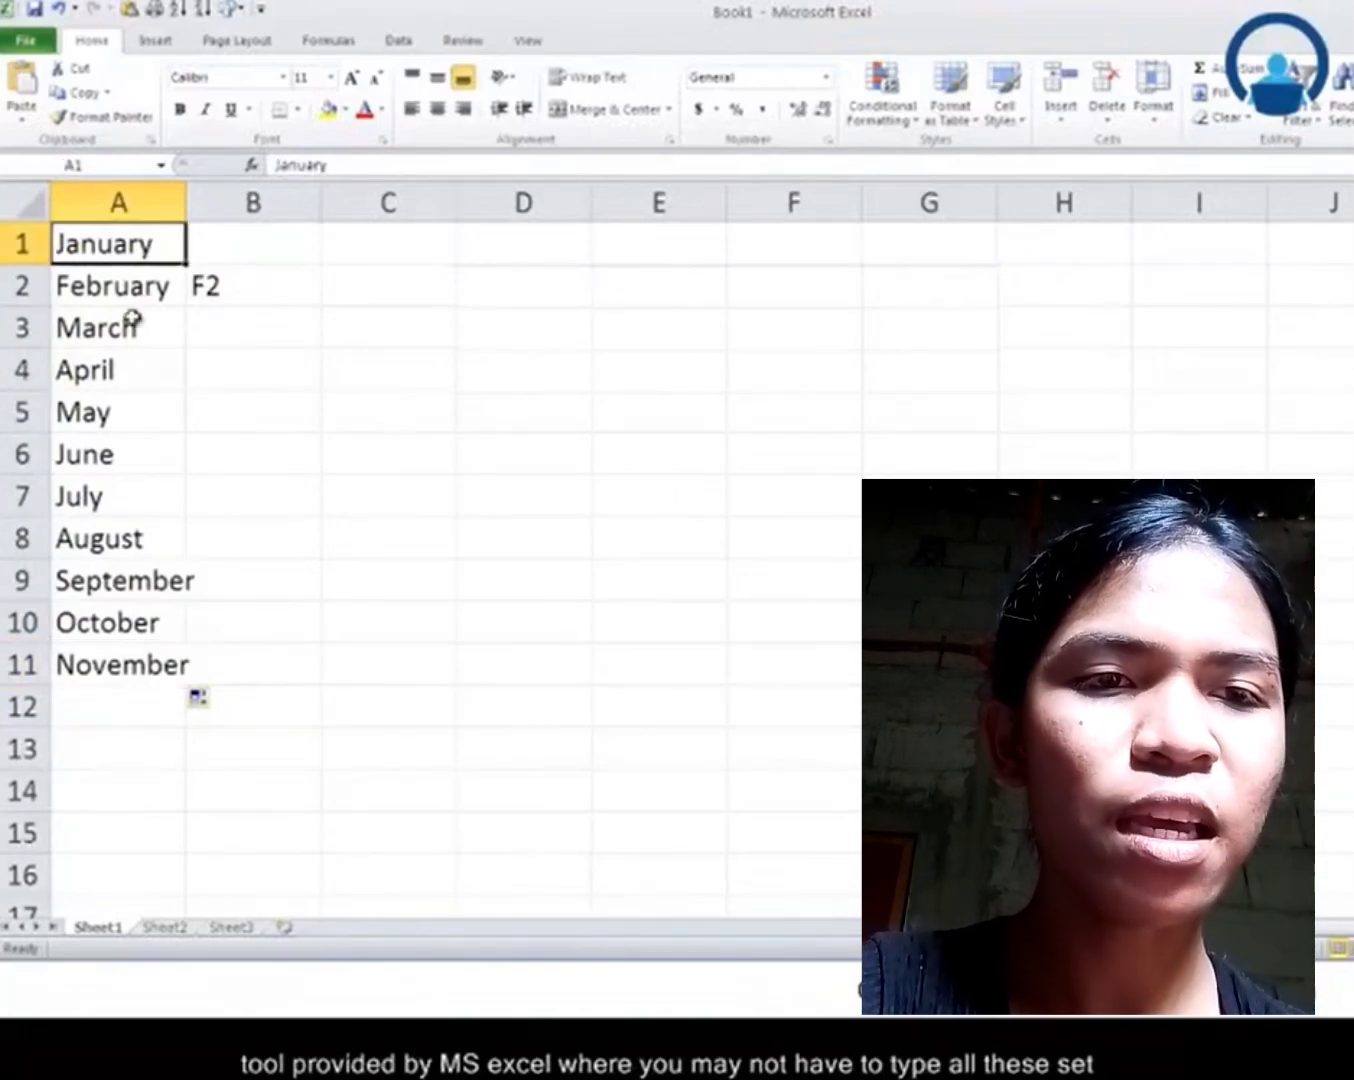
{"action": "left_click", "coordinate": [133, 322]}
{"action": "left_click", "coordinate": [119, 370]}
{"action": "left_click", "coordinate": [124, 432]}
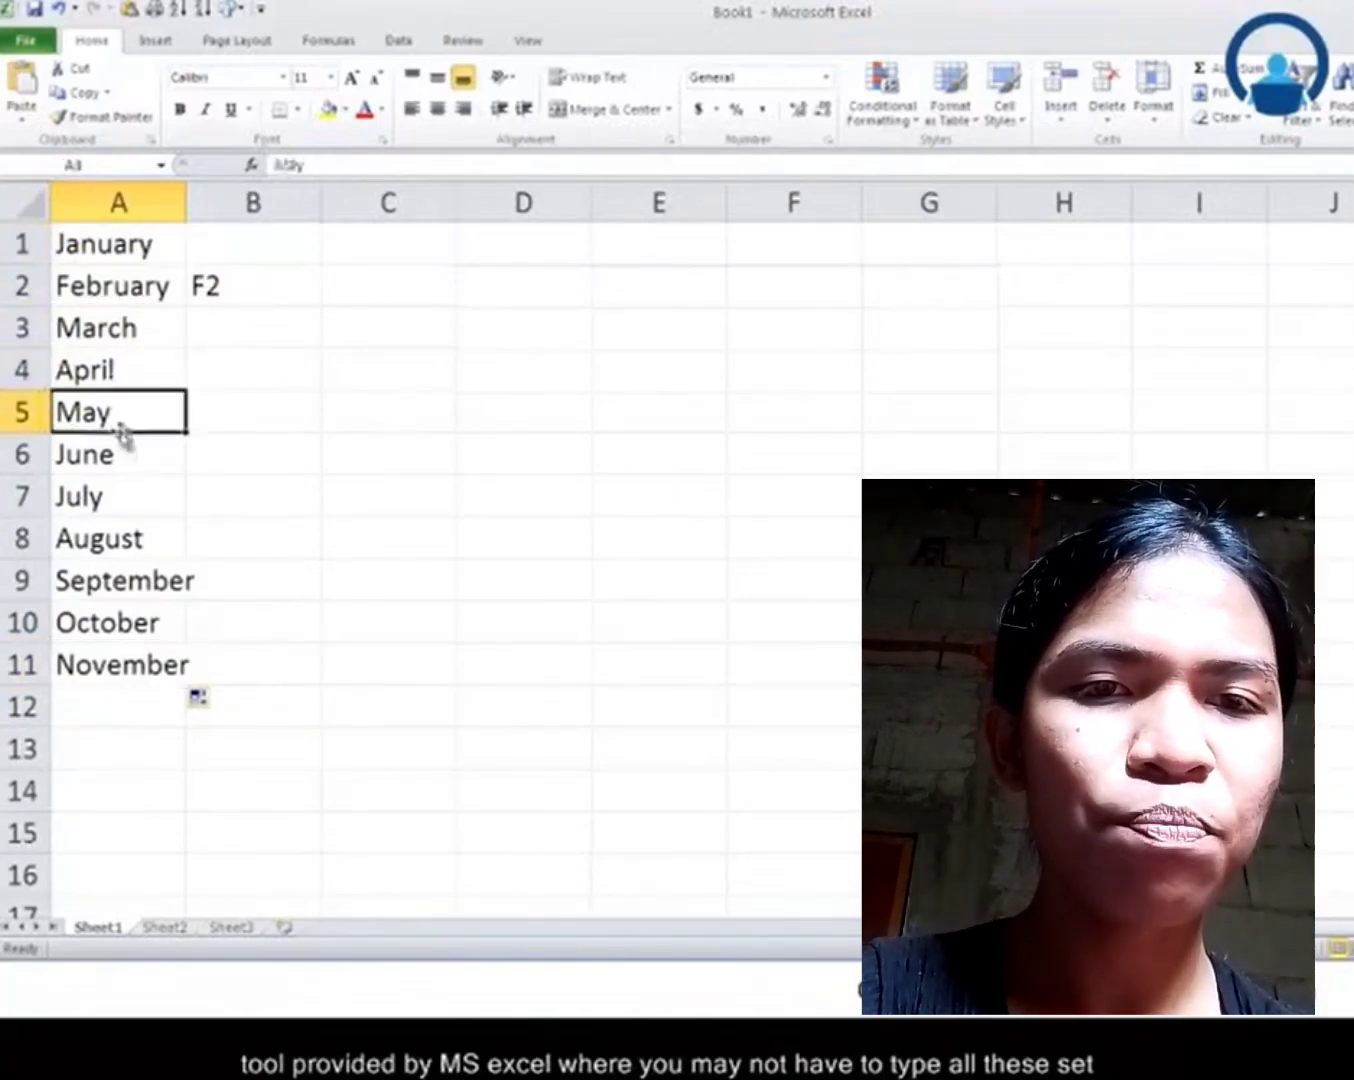
{"action": "left_click", "coordinate": [124, 480]}
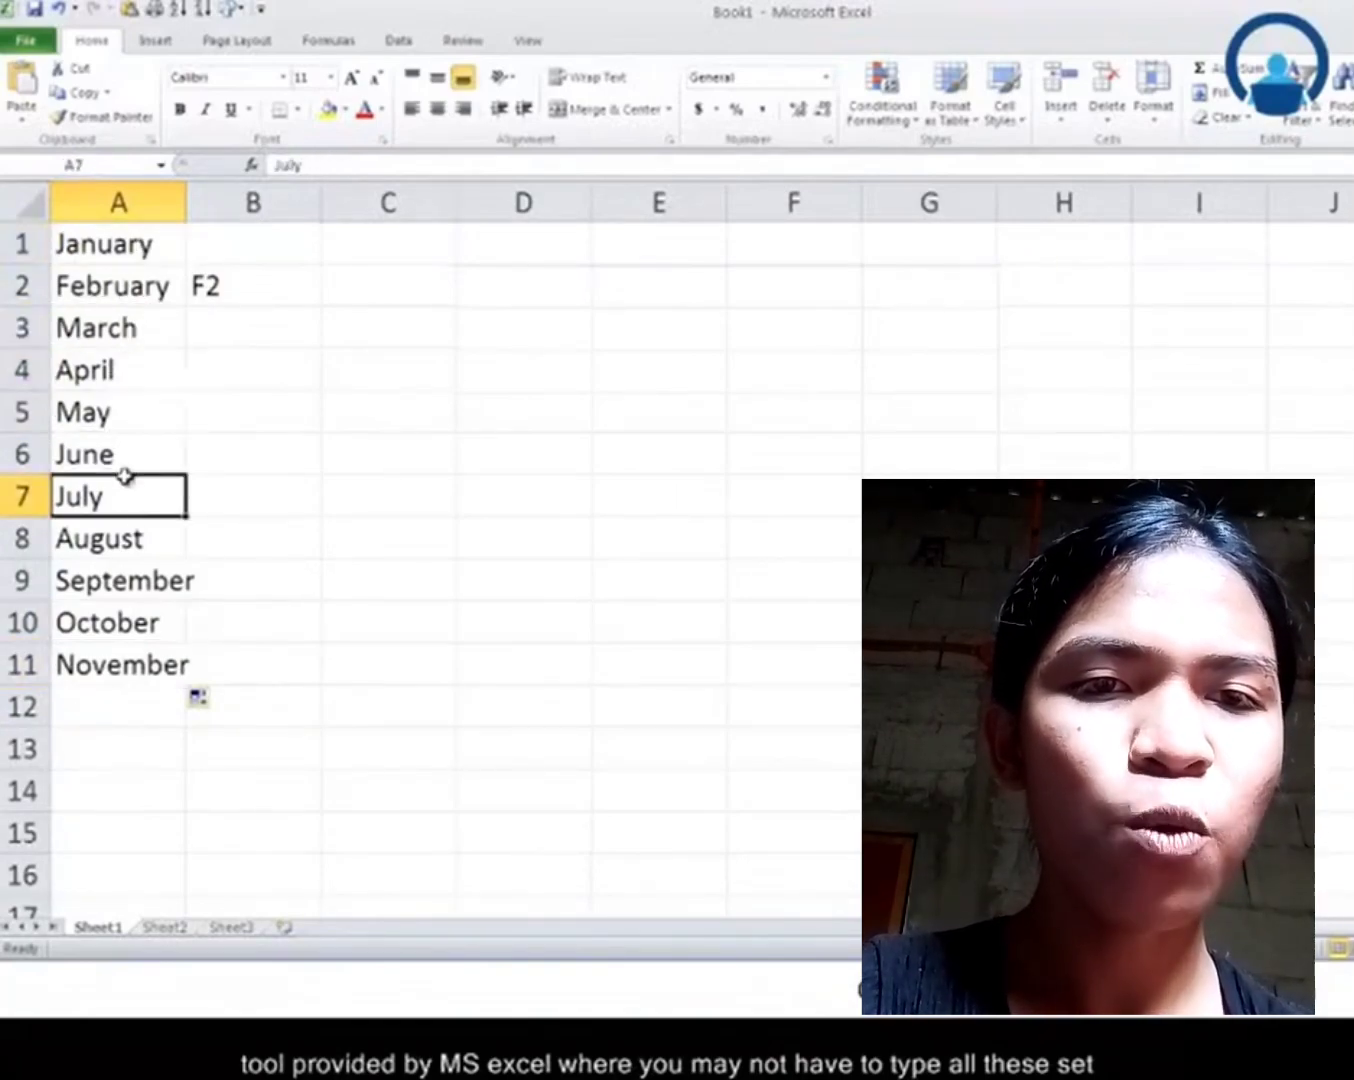
{"action": "left_click", "coordinate": [146, 250]}
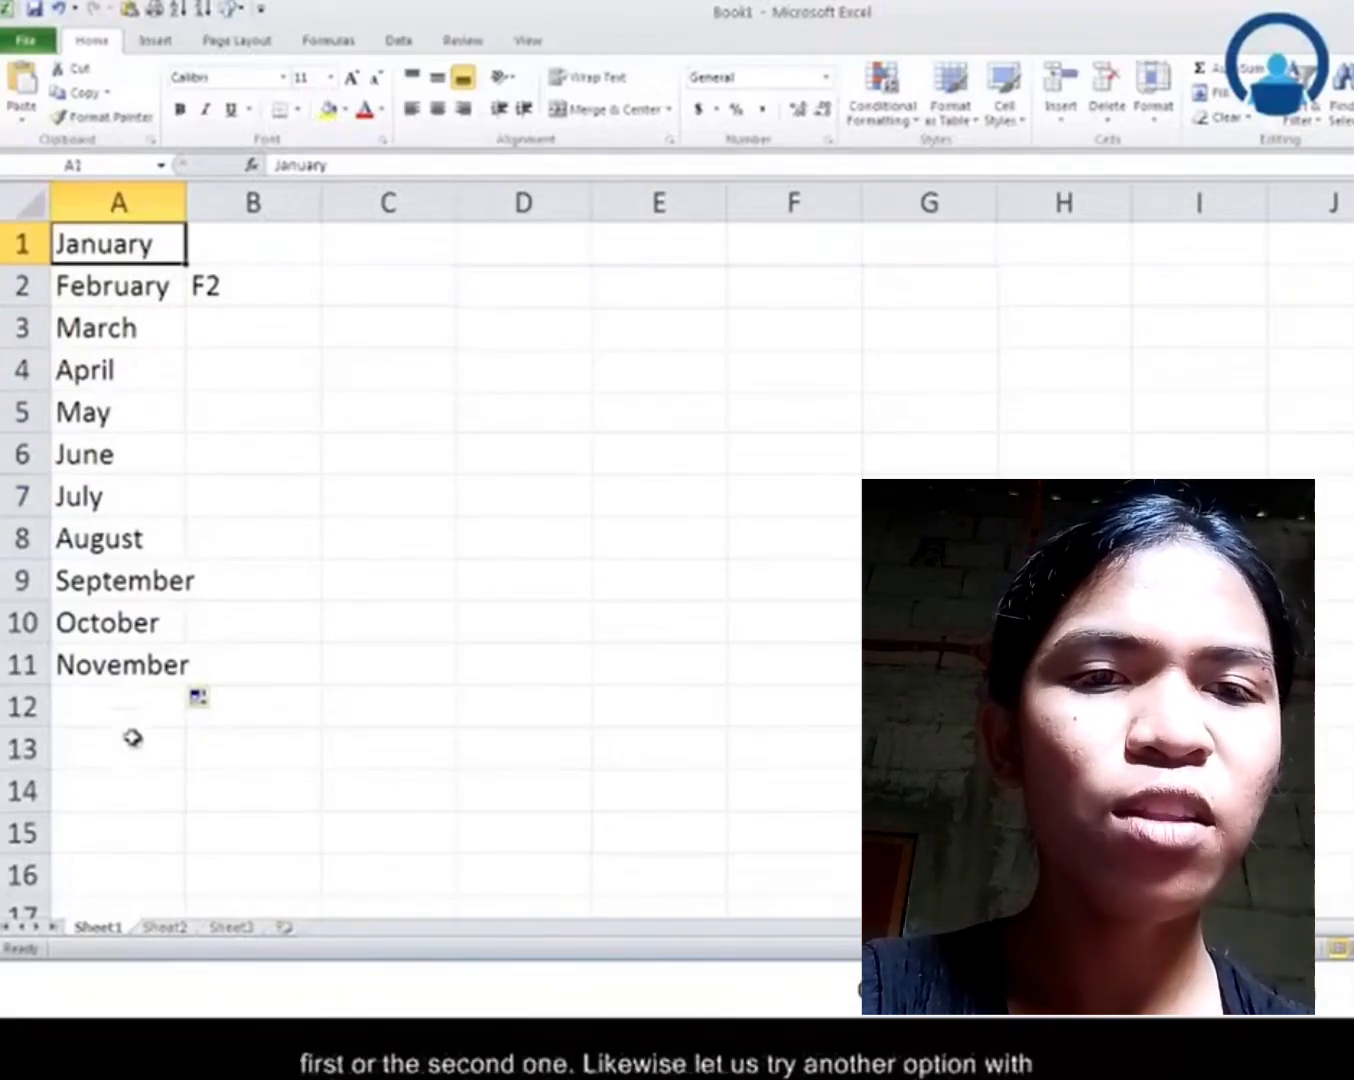
Enter 1 in A13 and 2 in A14, and extend the number series down to A21 with AutoFill.
{"action": "scroll", "coordinate": [123, 758], "scroll_direction": "down", "scroll_amount": 2}
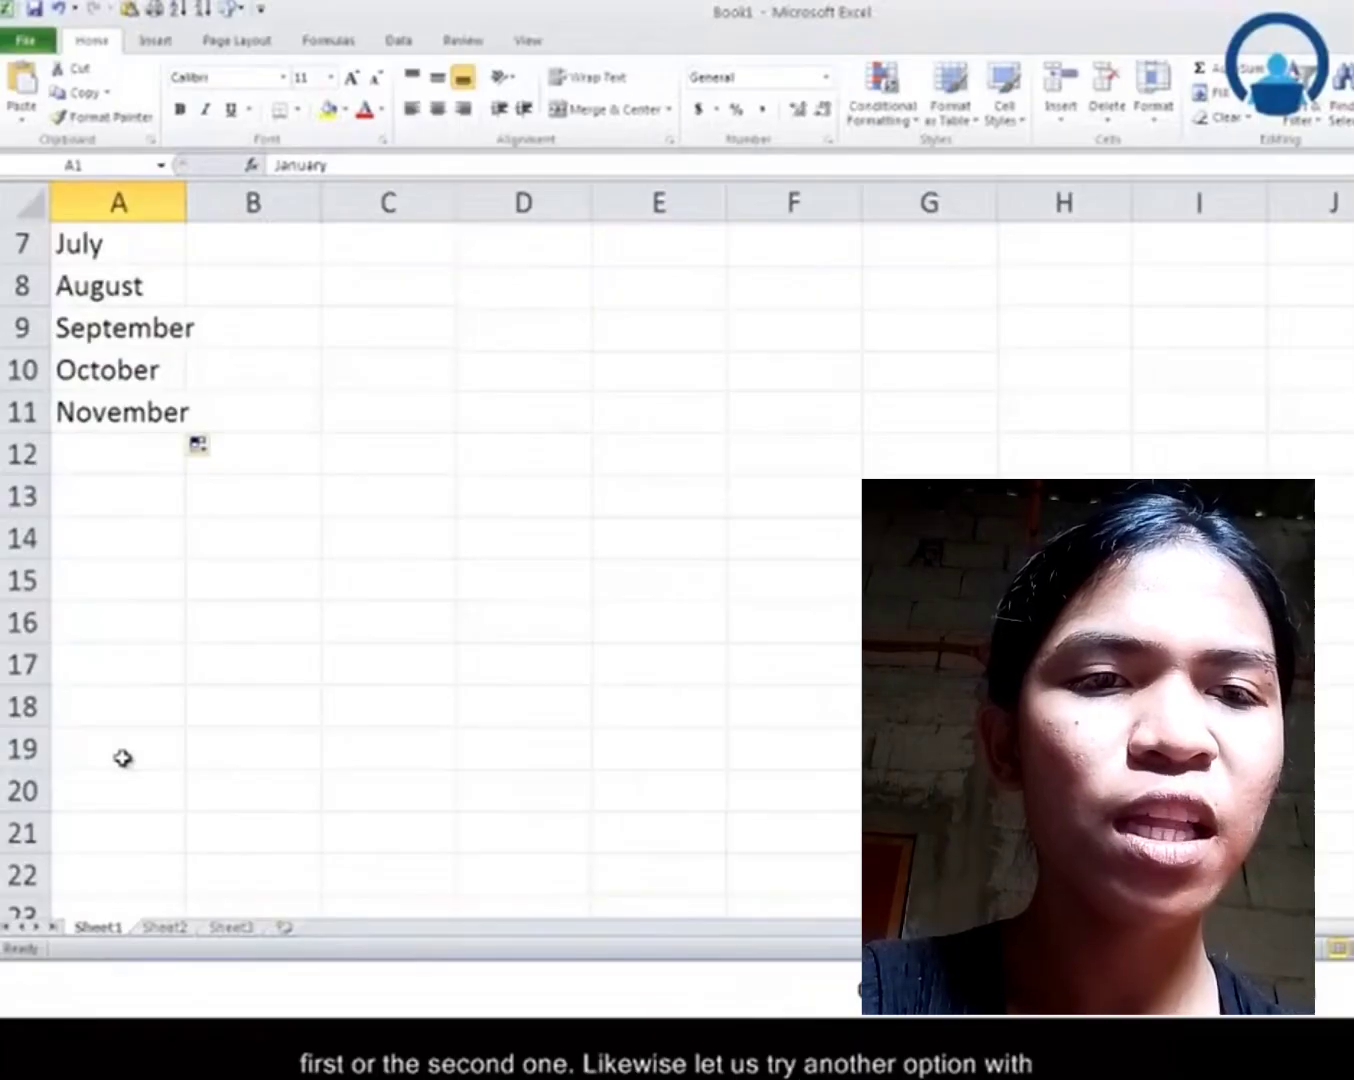
{"action": "left_click", "coordinate": [131, 507]}
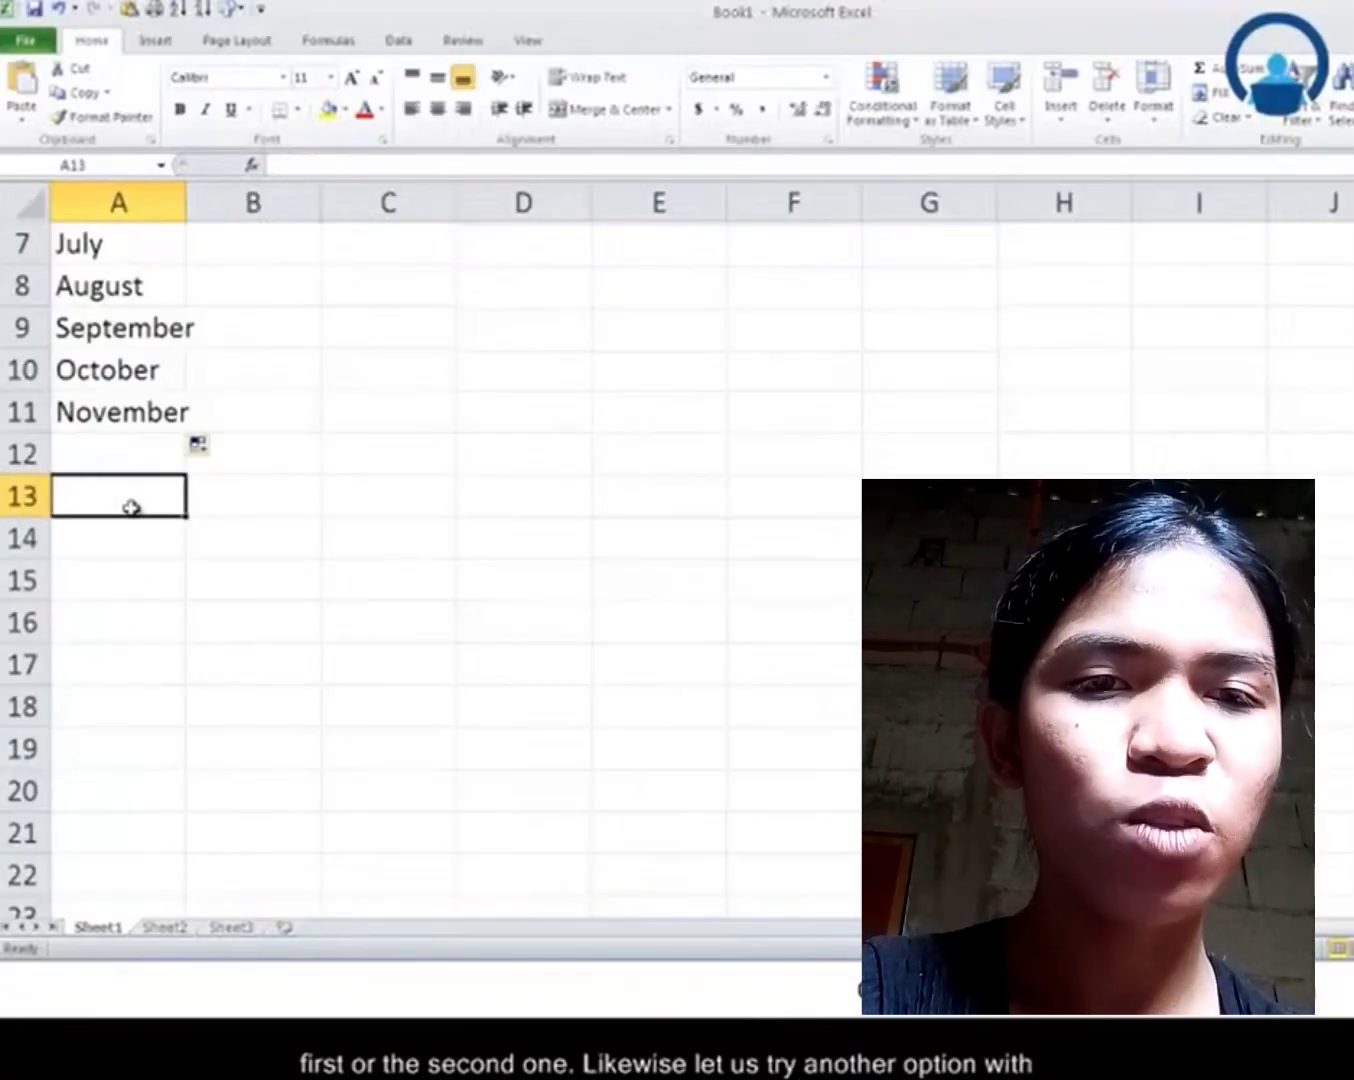
{"action": "type", "text": "1"}
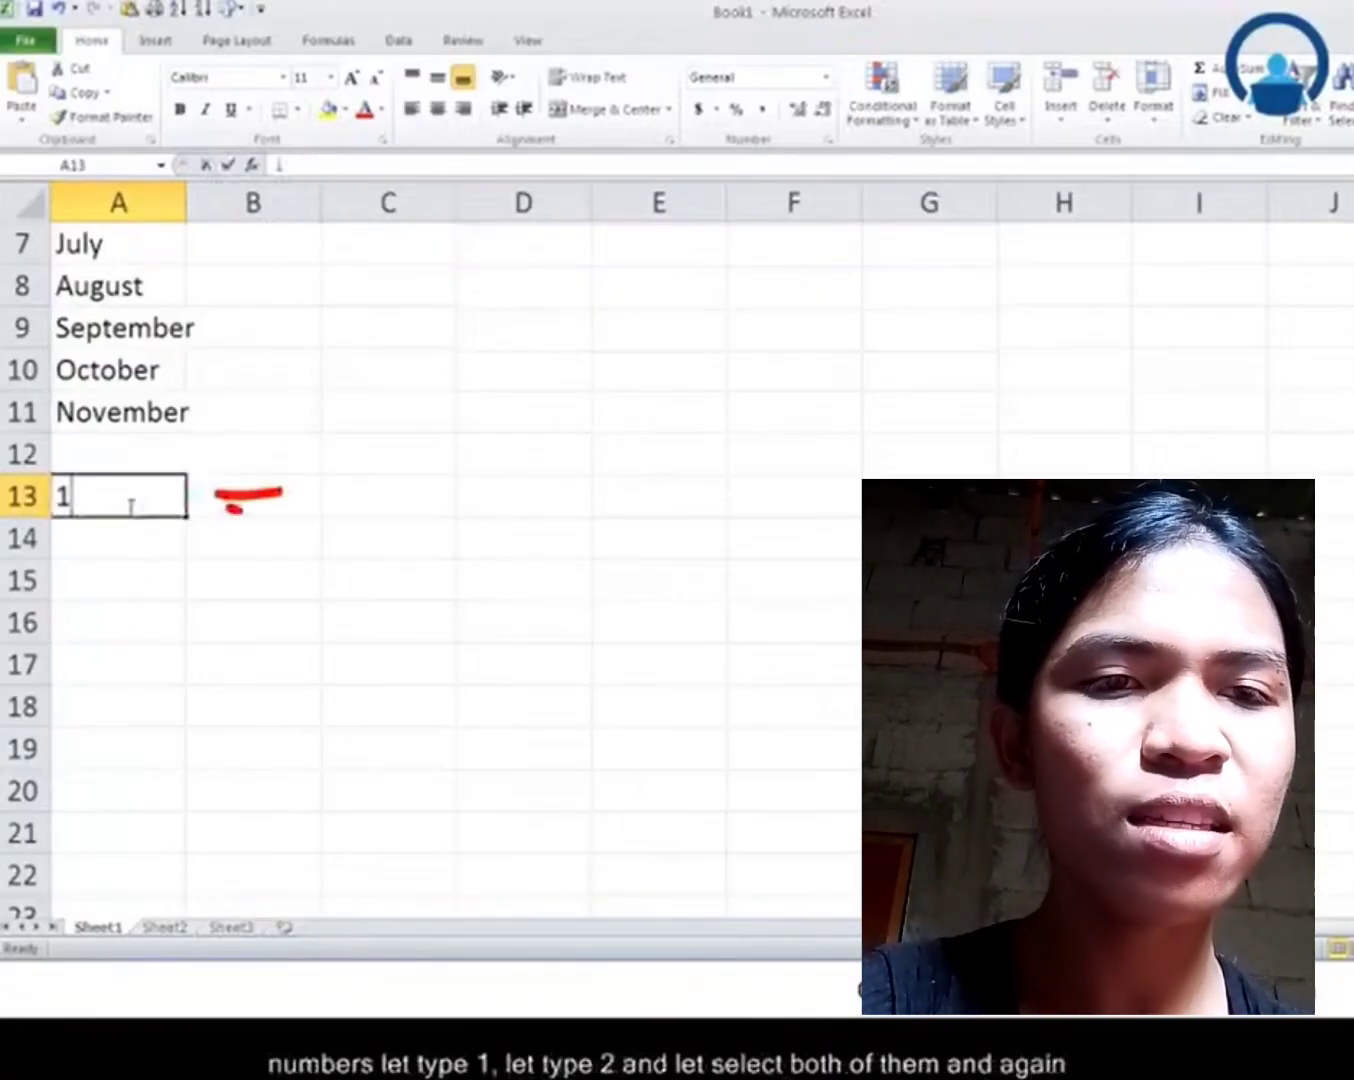
{"action": "key", "text": "Return"}
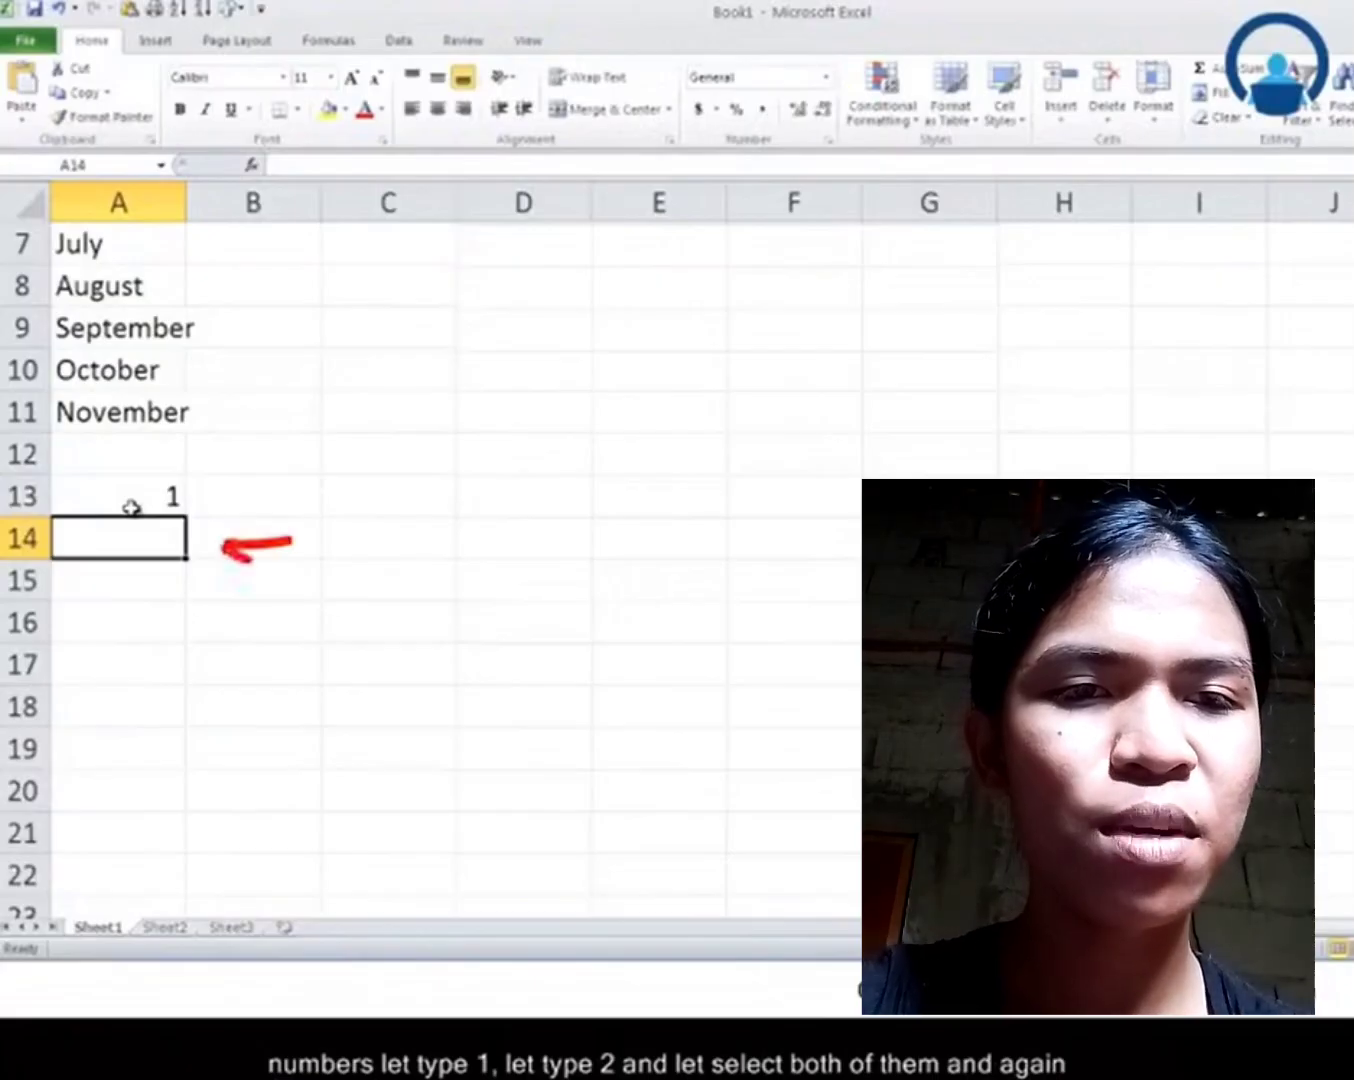
{"action": "type", "text": "2"}
{"action": "key", "text": "Return"}
{"action": "mouse_move", "coordinate": [131, 507]}
{"action": "left_mouse_down"}
{"action": "mouse_move", "coordinate": [142, 489]}
{"action": "mouse_move", "coordinate": [137, 534]}
{"action": "left_mouse_up"}
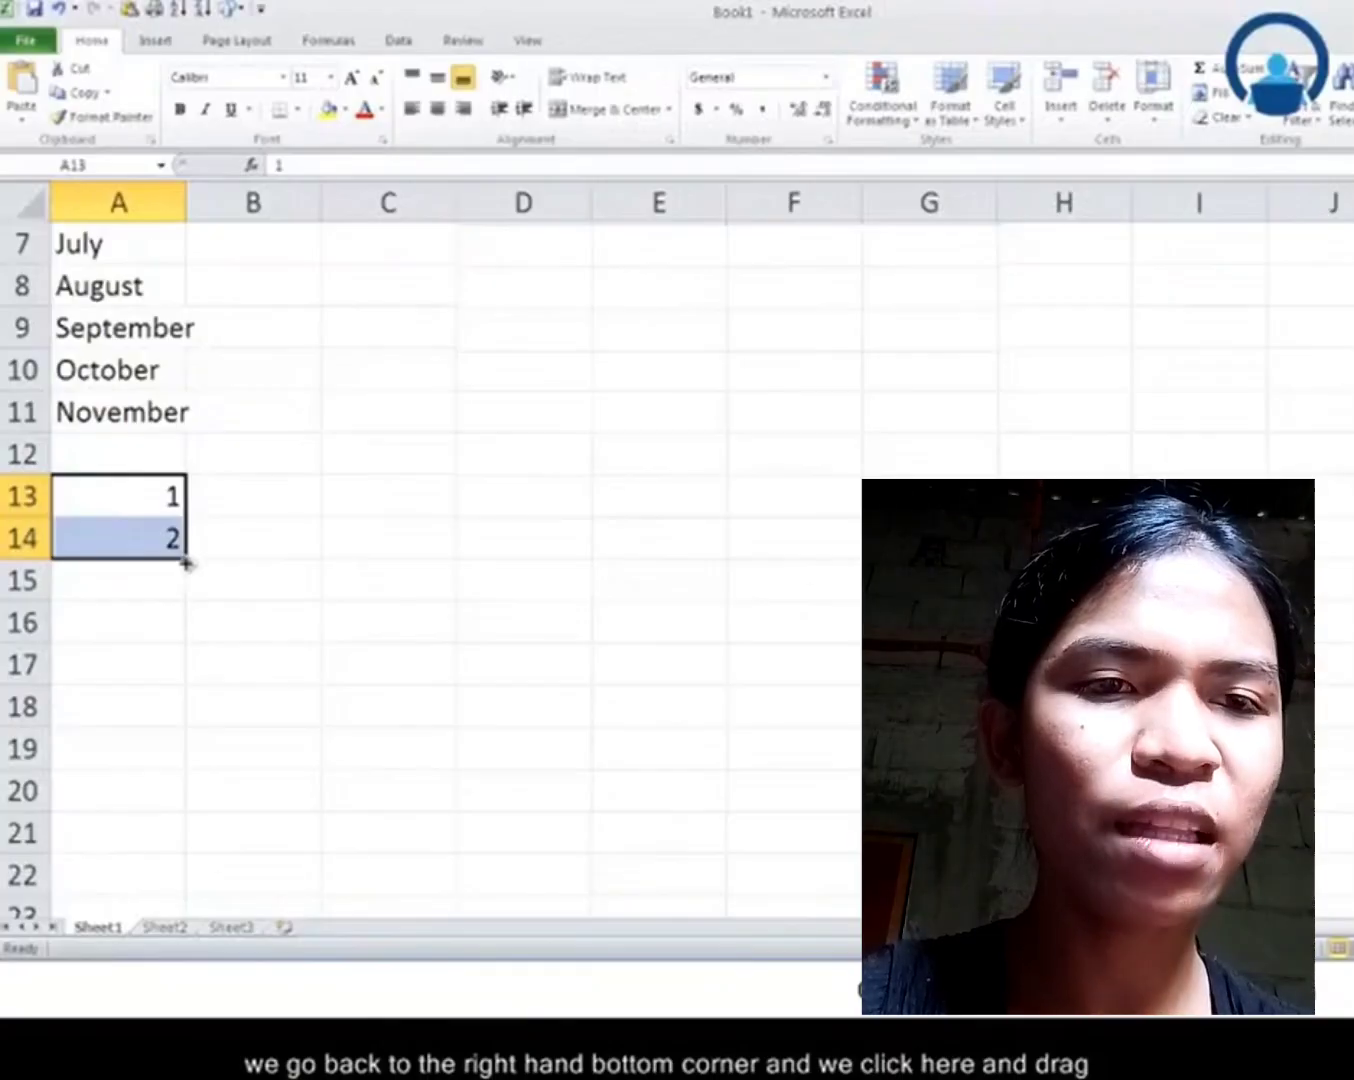
{"action": "left_click_drag", "start_coordinate": [186, 562], "coordinate": [167, 843]}
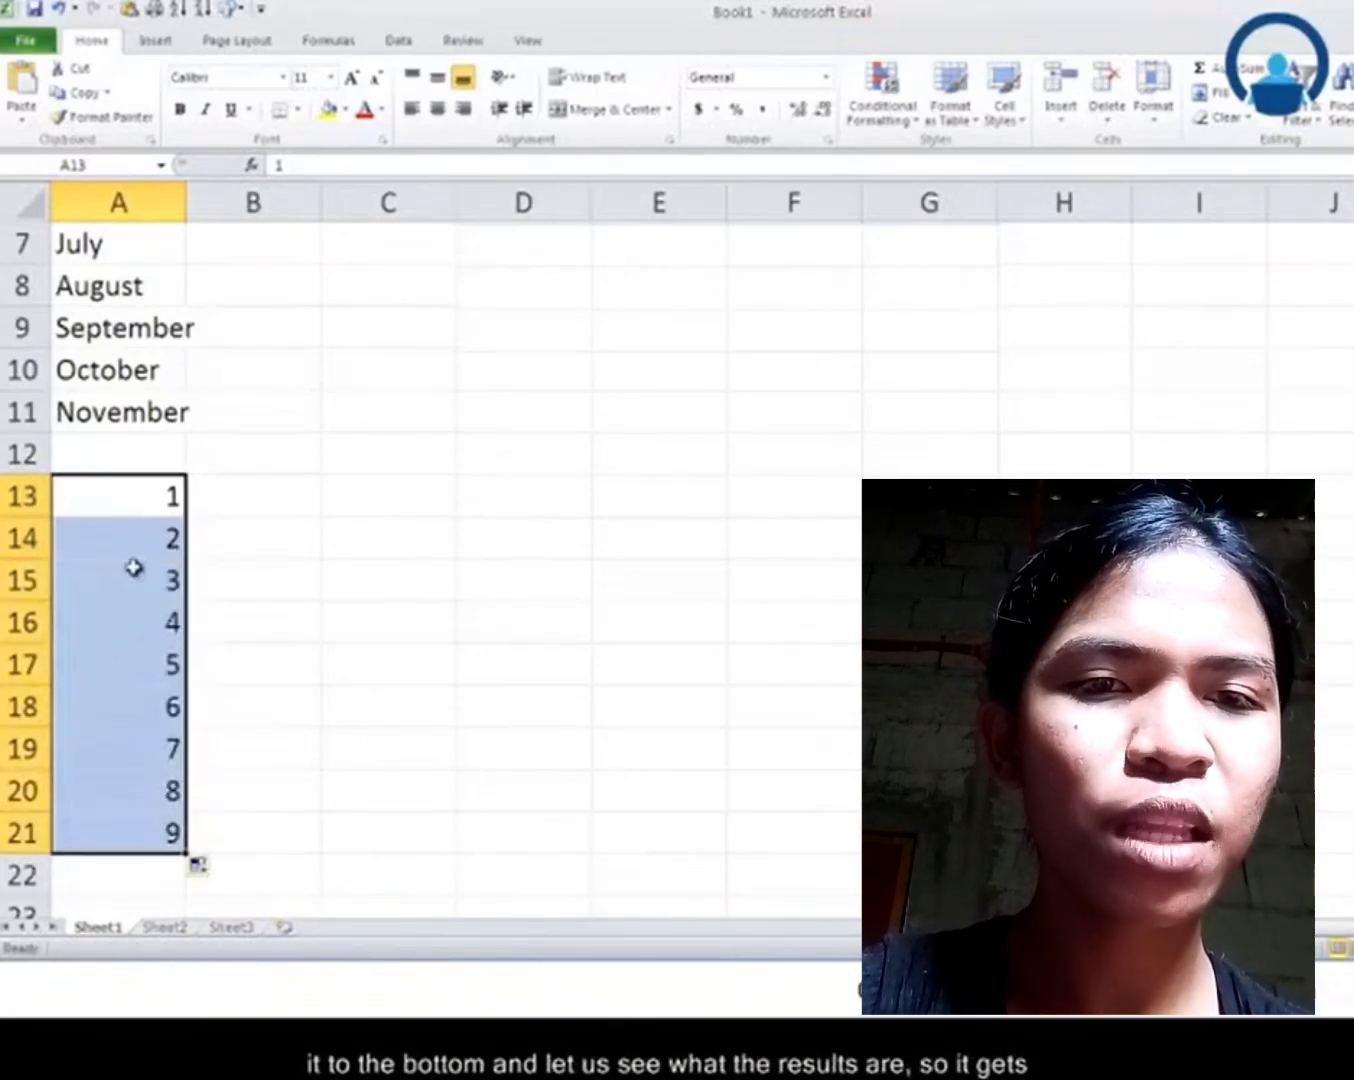
Examine the increments of the filled number series in A13:A21 and select the whole range.
{"action": "left_click", "coordinate": [138, 510]}
{"action": "left_click", "coordinate": [145, 539]}
{"action": "left_click", "coordinate": [142, 575]}
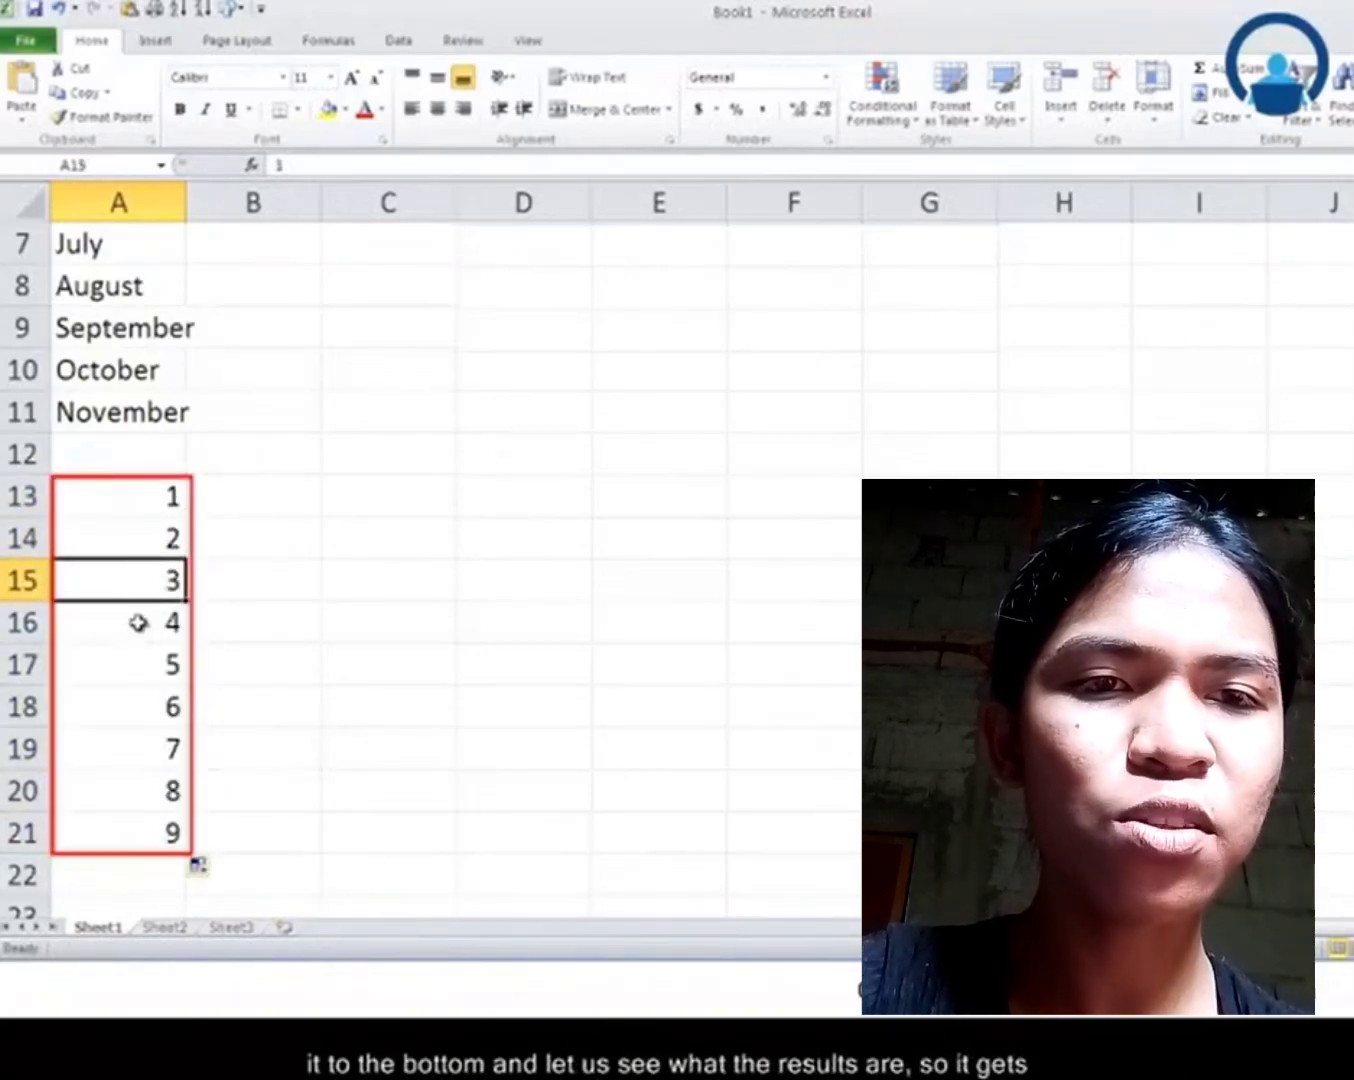
{"action": "left_click", "coordinate": [138, 624]}
{"action": "left_click", "coordinate": [136, 664]}
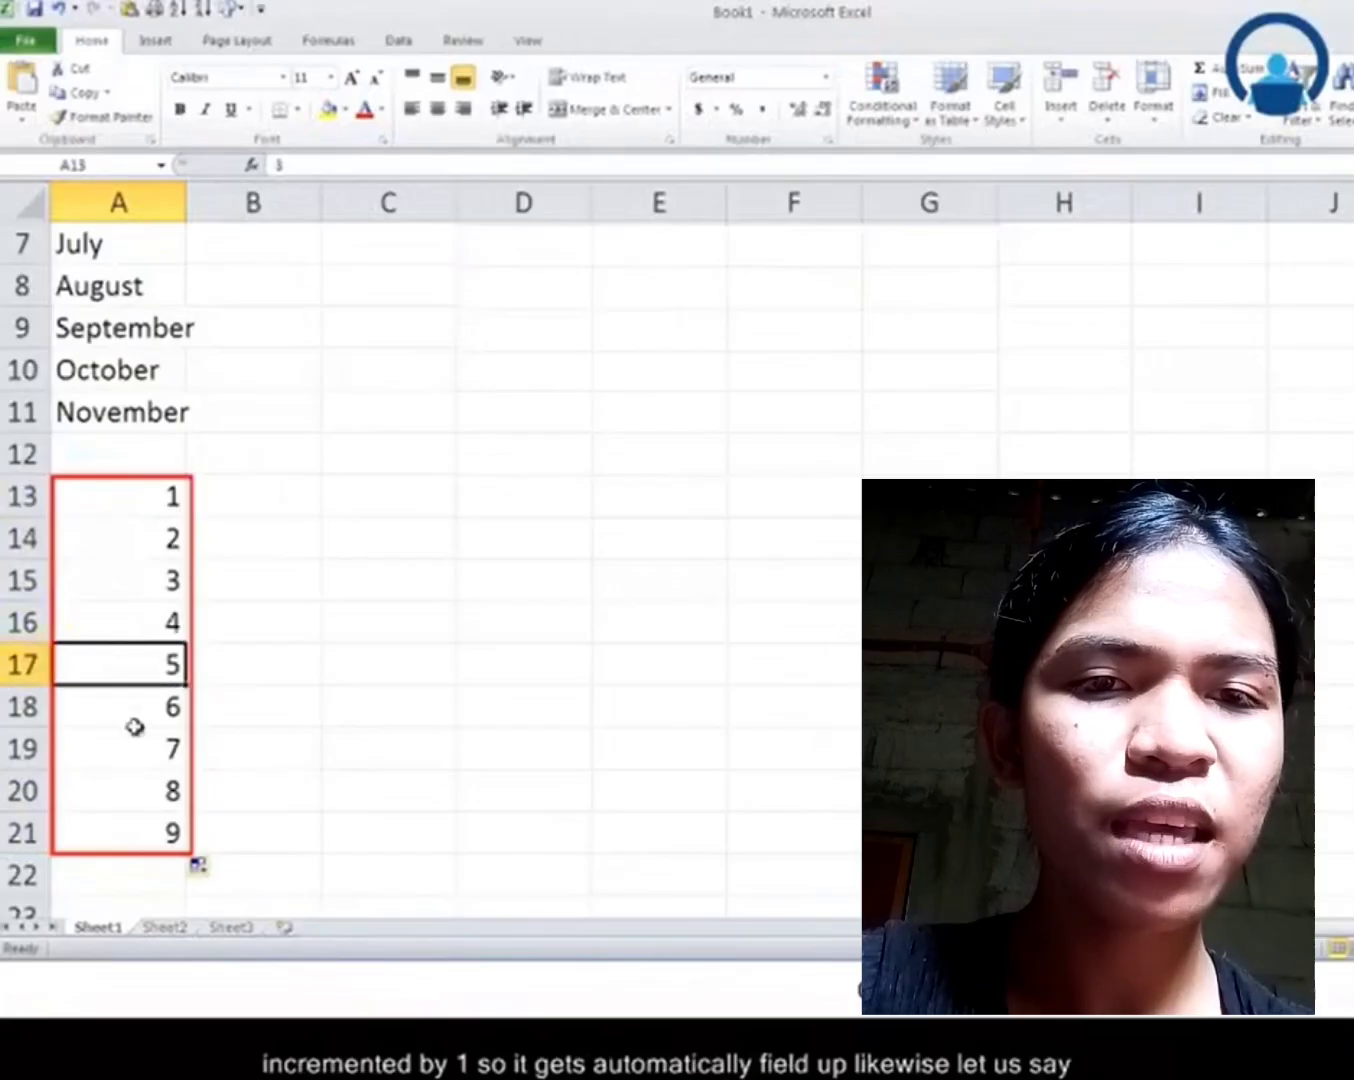
{"action": "left_click_drag", "start_coordinate": [137, 504], "coordinate": [133, 850]}
Enter 3 in A23 and 6 in A24, extend the series down to A29 with AutoFill, and check the filled cells.
{"action": "scroll", "coordinate": [181, 682], "scroll_direction": "down", "scroll_amount": 3}
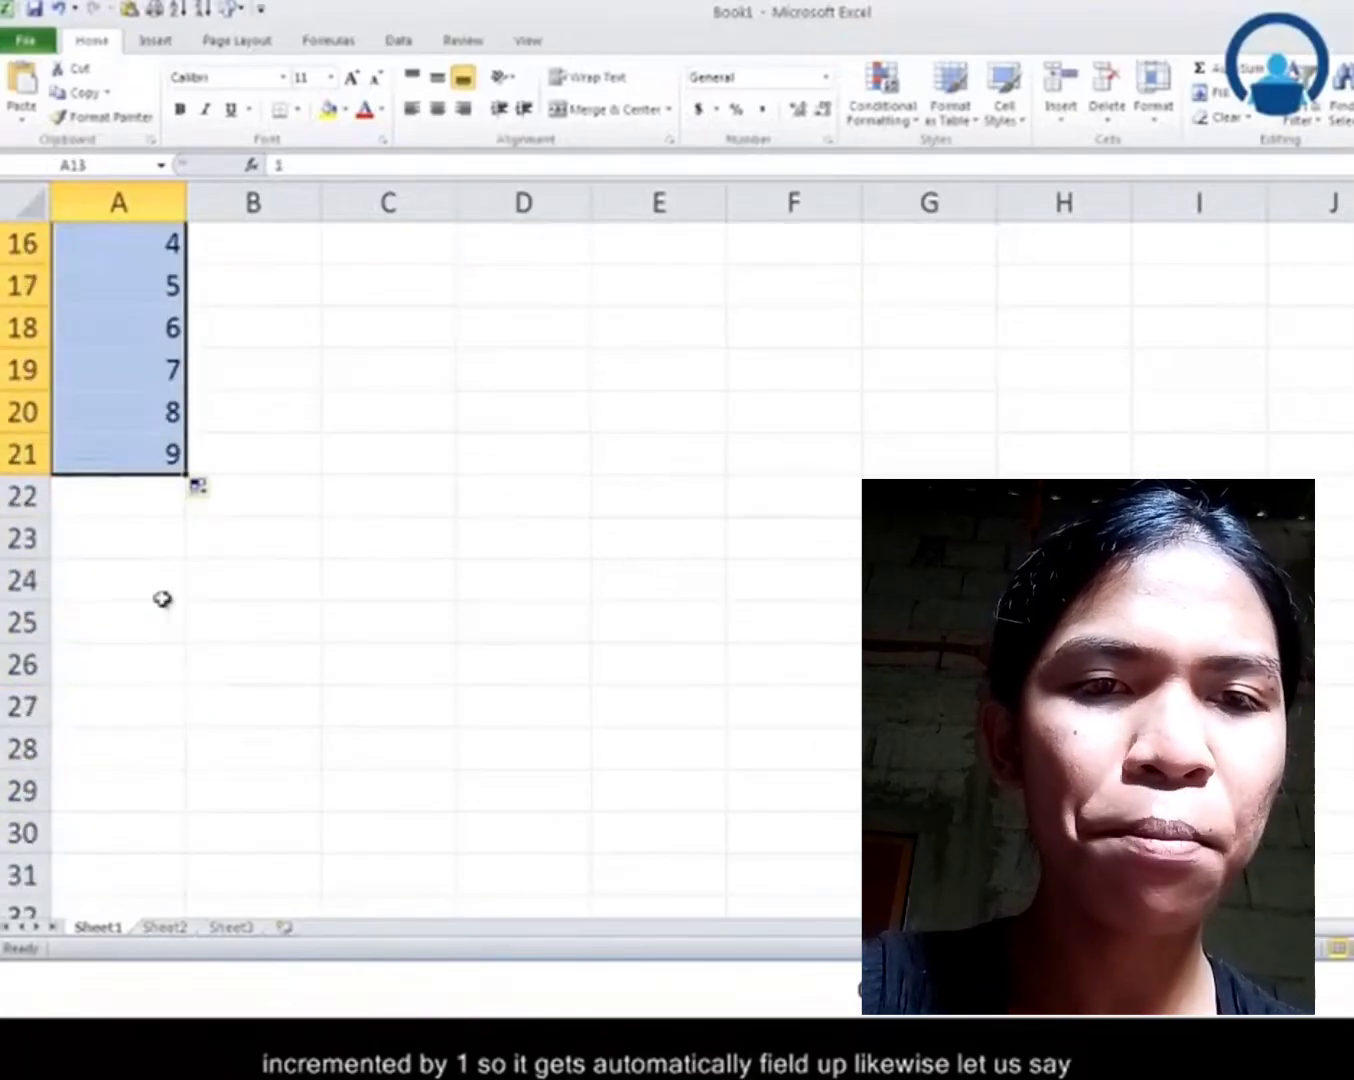
{"action": "left_click", "coordinate": [151, 546]}
{"action": "type", "text": "3"}
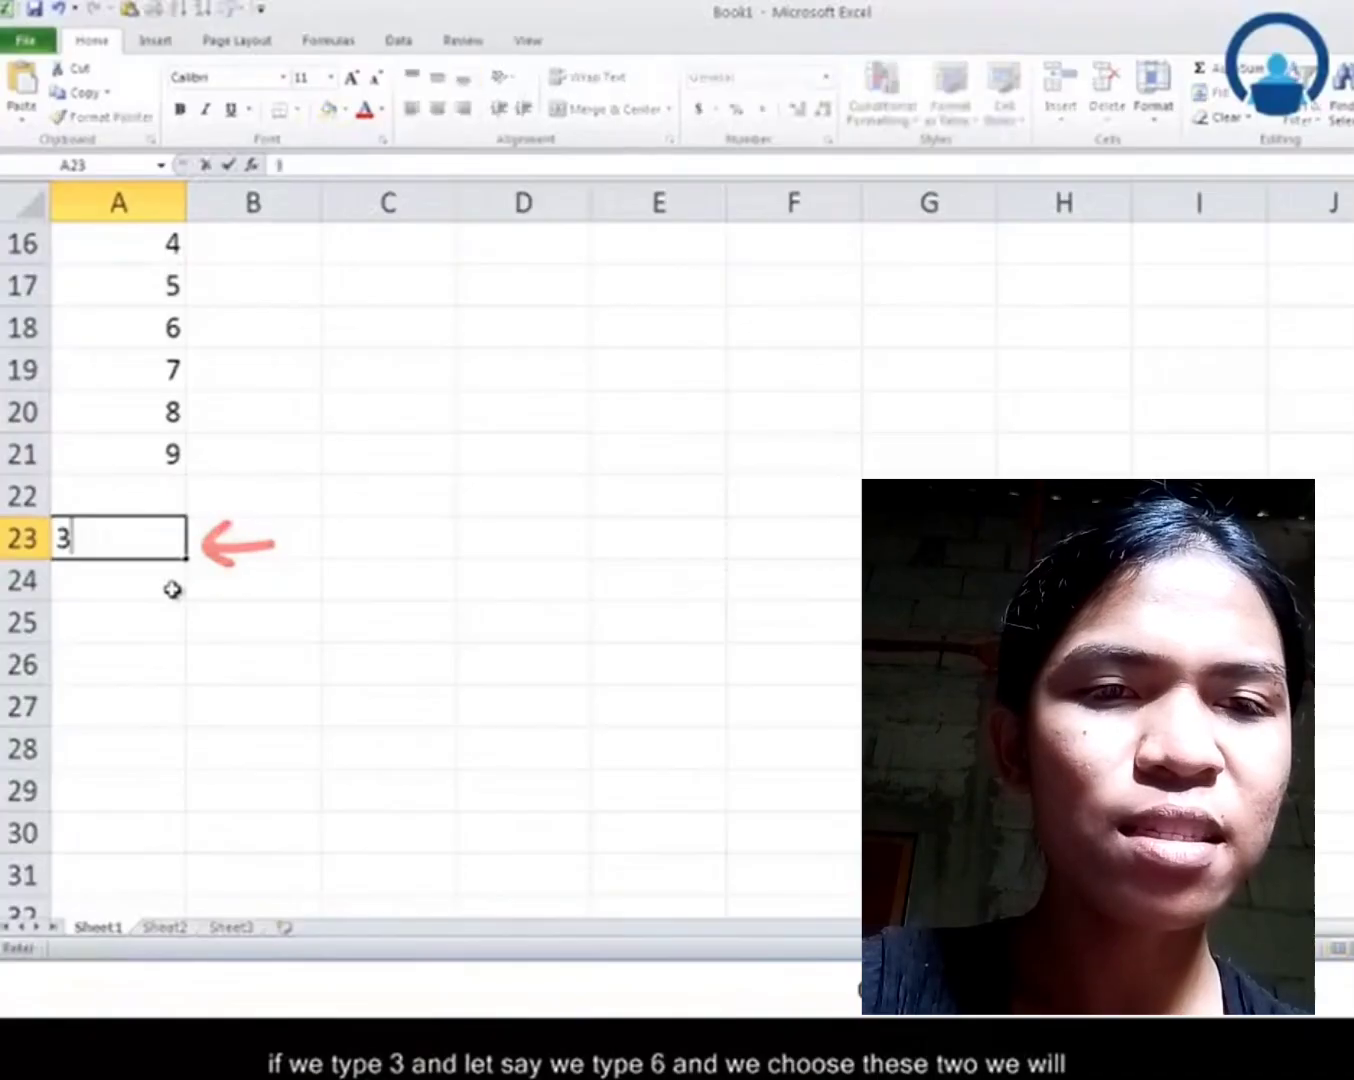
{"action": "key", "text": "Return"}
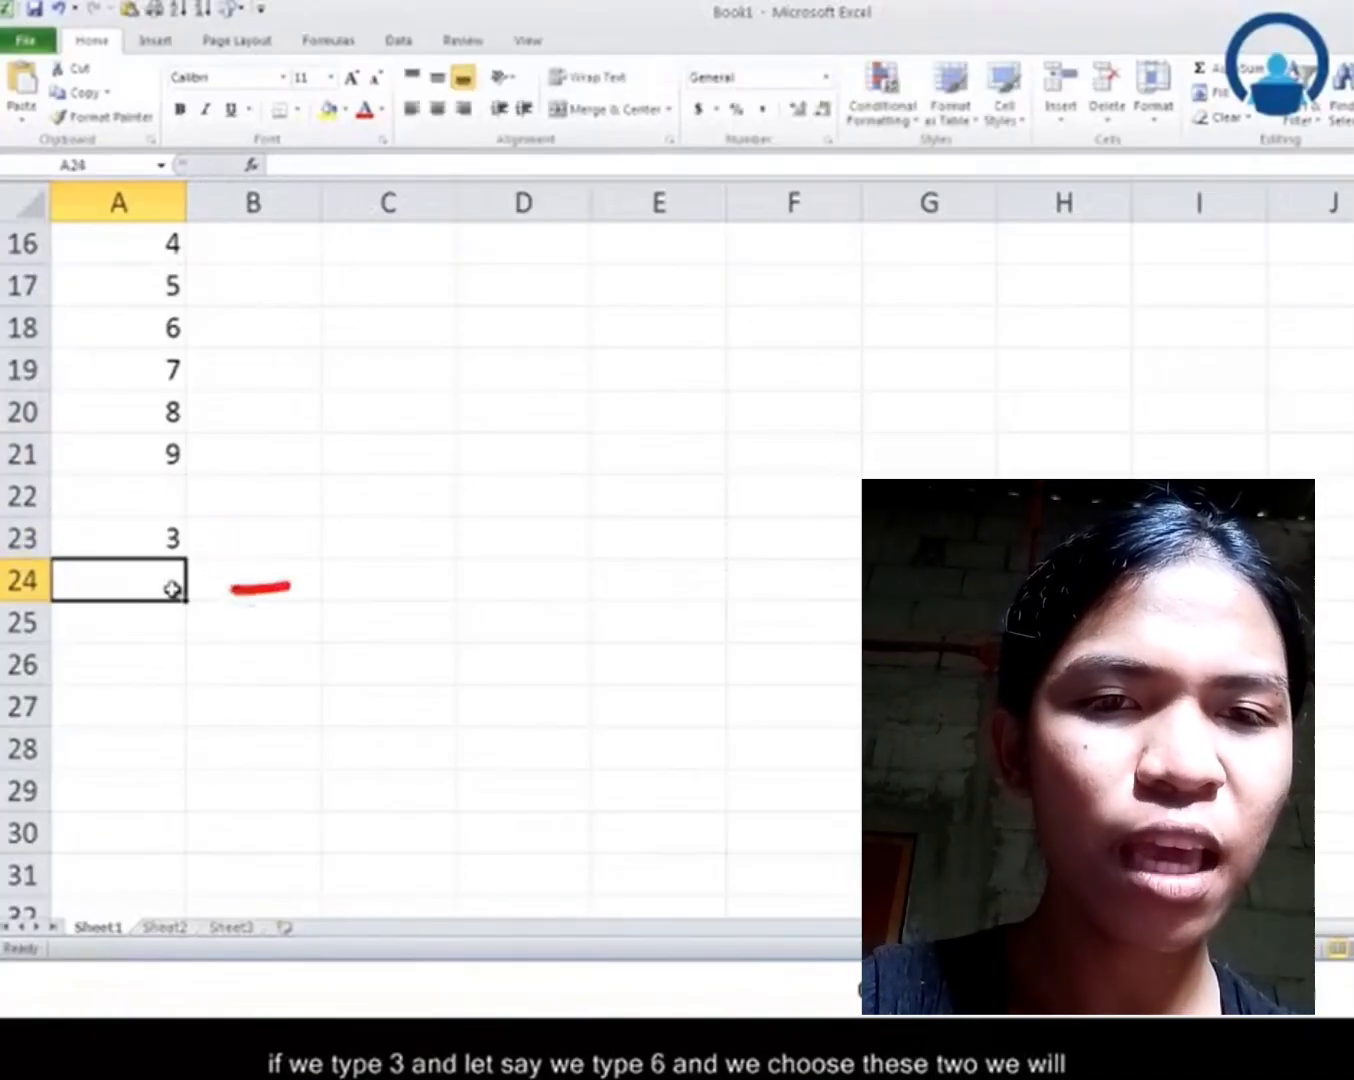
{"action": "type", "text": "6"}
{"action": "key", "text": "Return"}
{"action": "left_click", "coordinate": [165, 539]}
{"action": "left_click_drag", "start_coordinate": [166, 538], "coordinate": [191, 806]}
{"action": "left_click", "coordinate": [145, 648]}
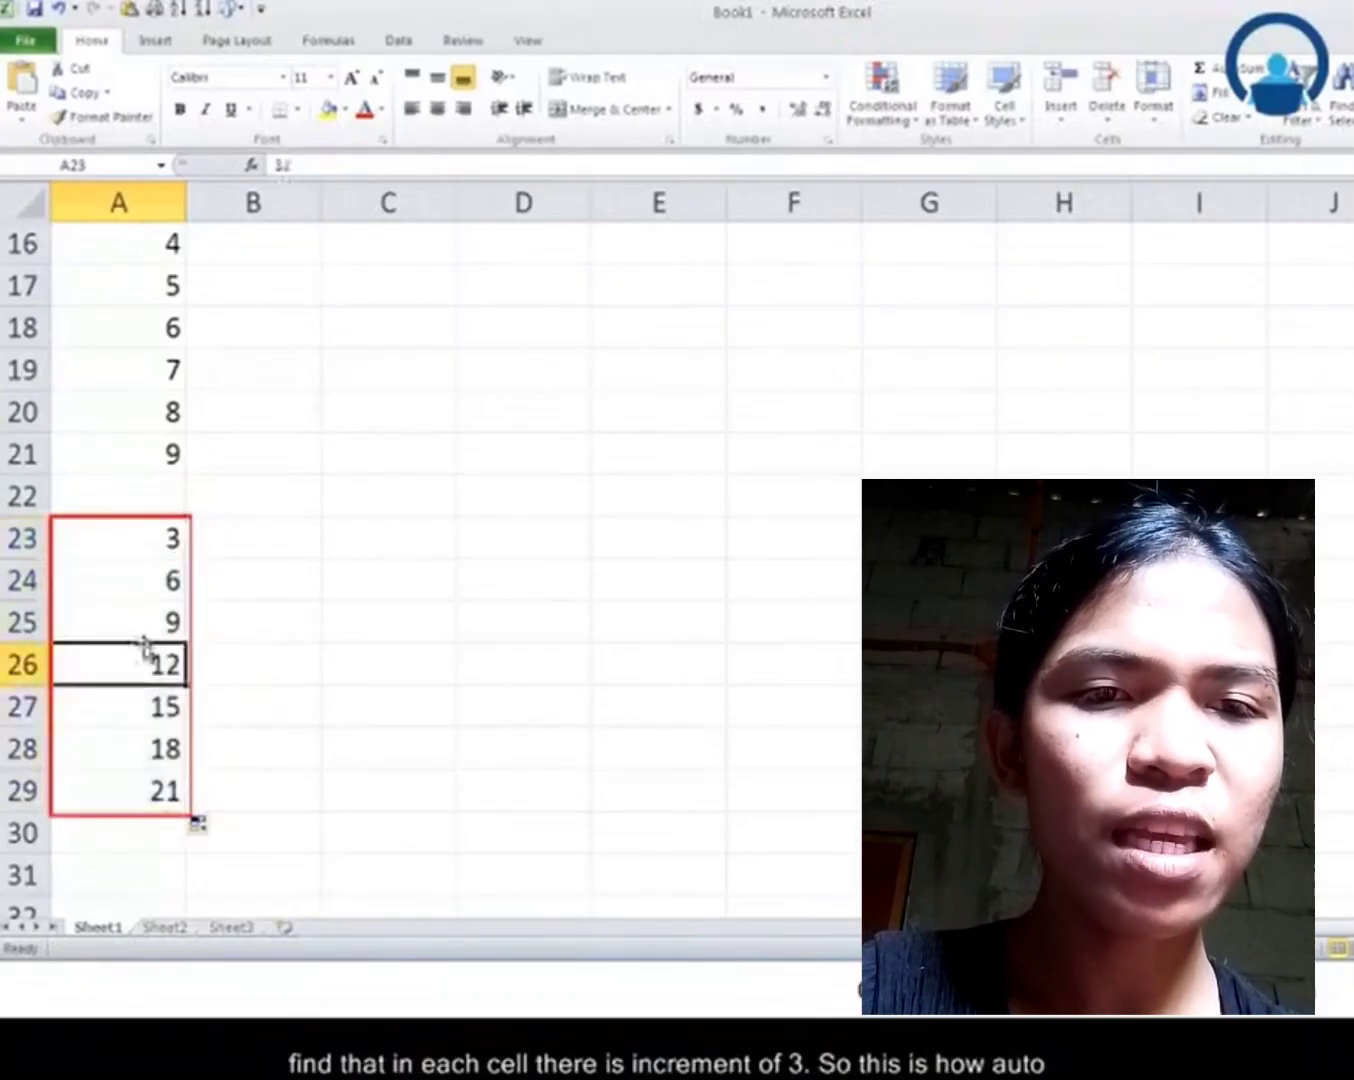
{"action": "left_click", "coordinate": [163, 612]}
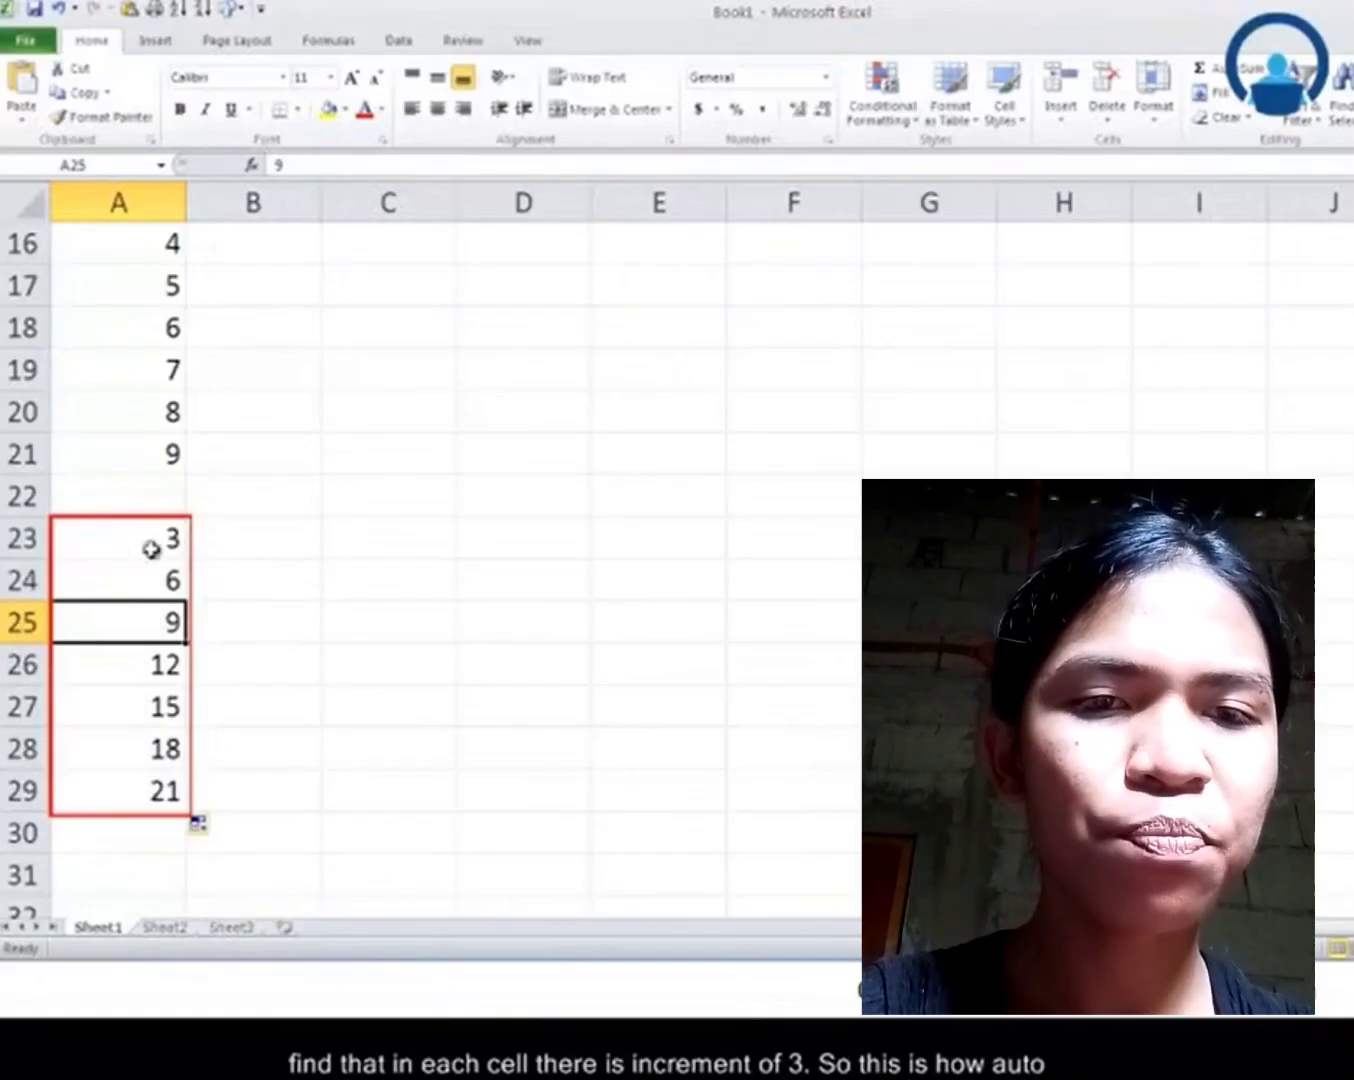
{"action": "left_click_drag", "start_coordinate": [151, 543], "coordinate": [152, 790]}
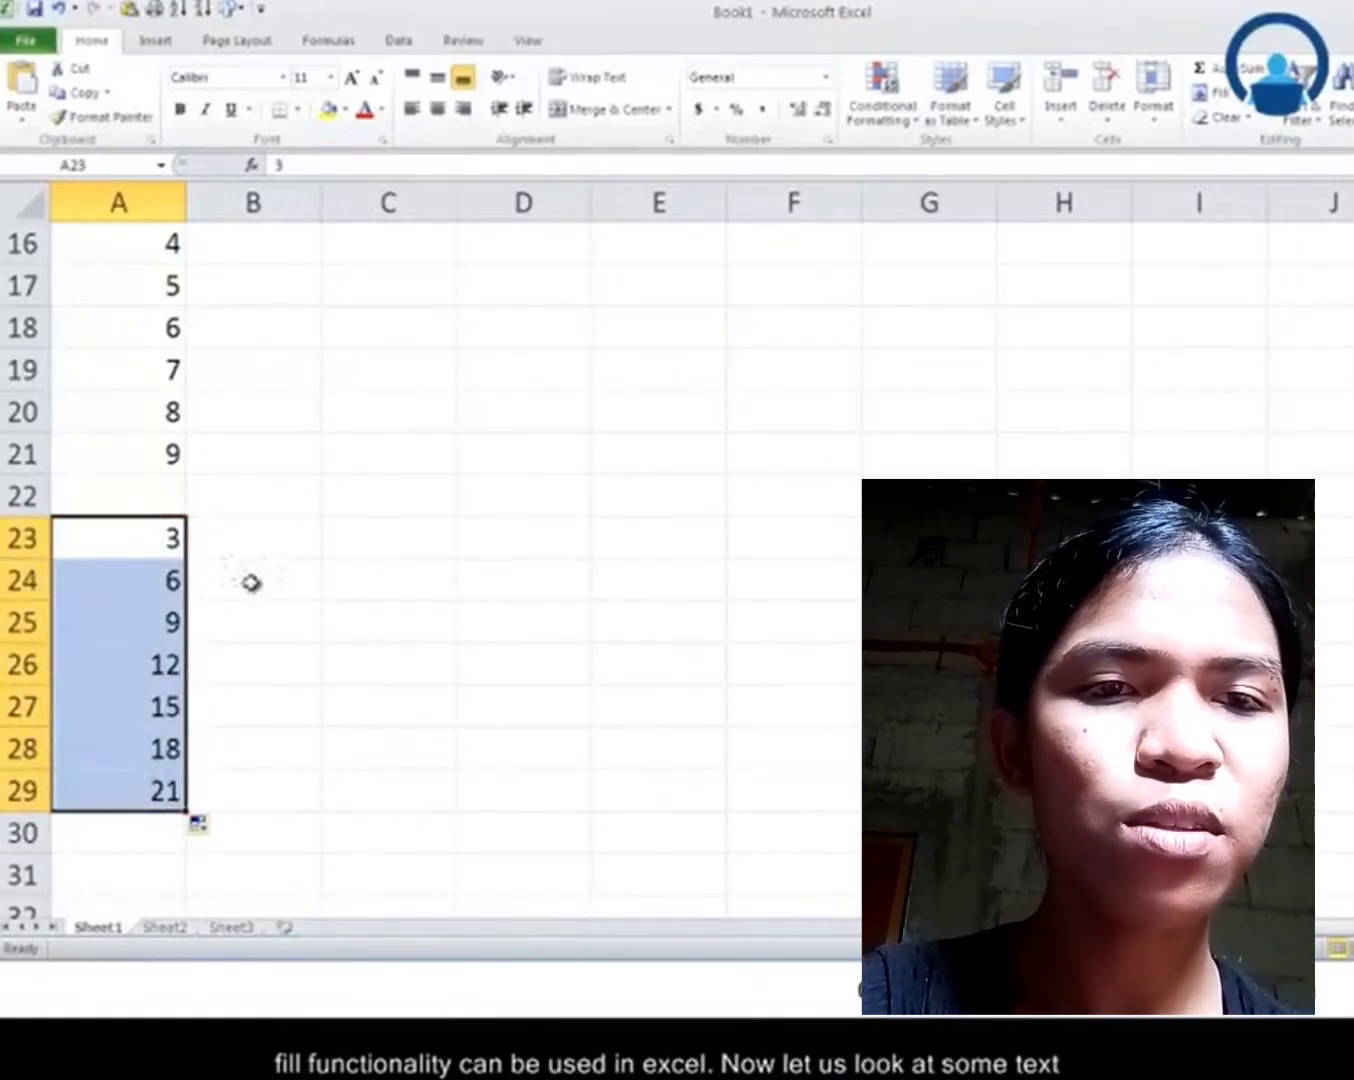
Enter a person's first name in cell D16 and try AutoComplete for the same name in D17, discarding that second entry.
{"action": "scroll", "coordinate": [400, 540], "scroll_direction": "up", "scroll_amount": 2}
{"action": "left_click", "coordinate": [524, 501]}
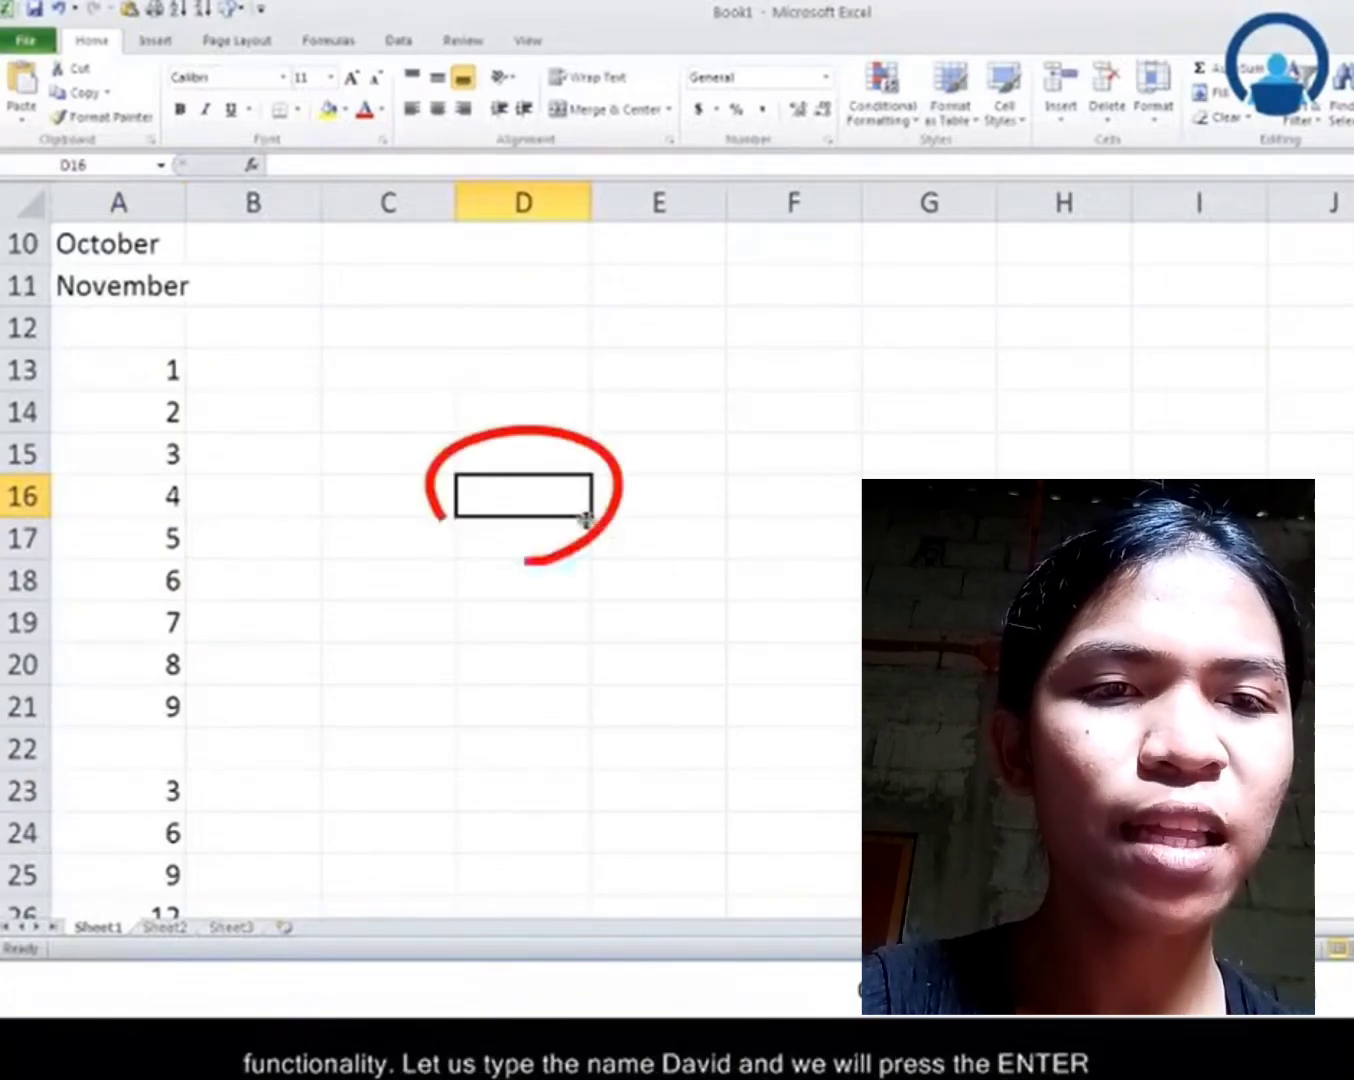
{"action": "type", "text": "DAvid"}
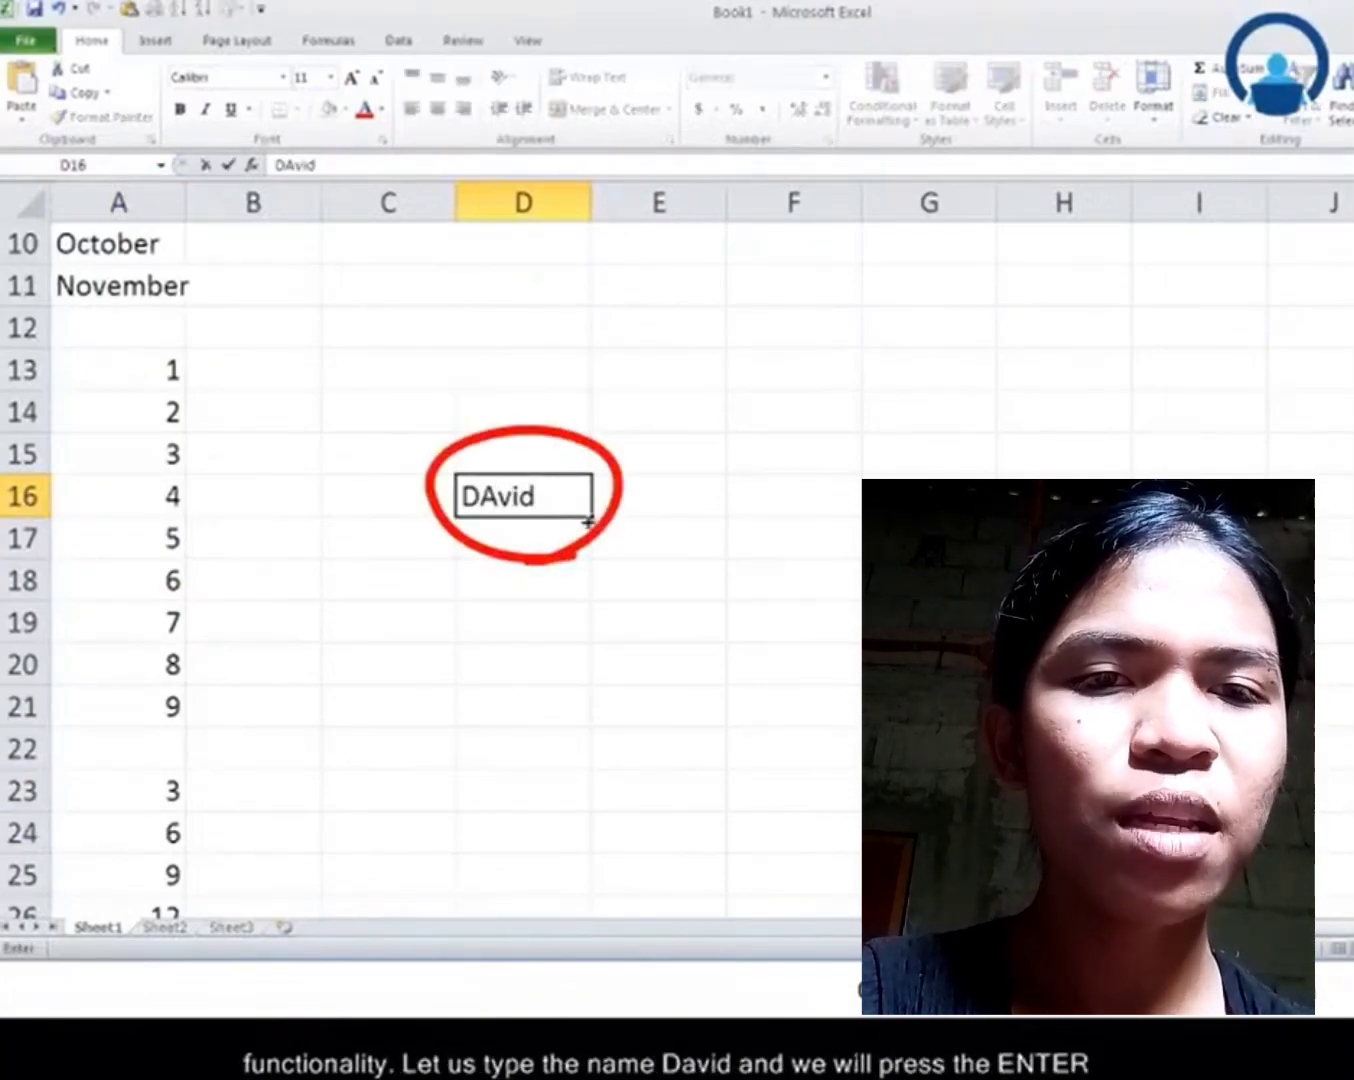
{"action": "key", "text": "Return"}
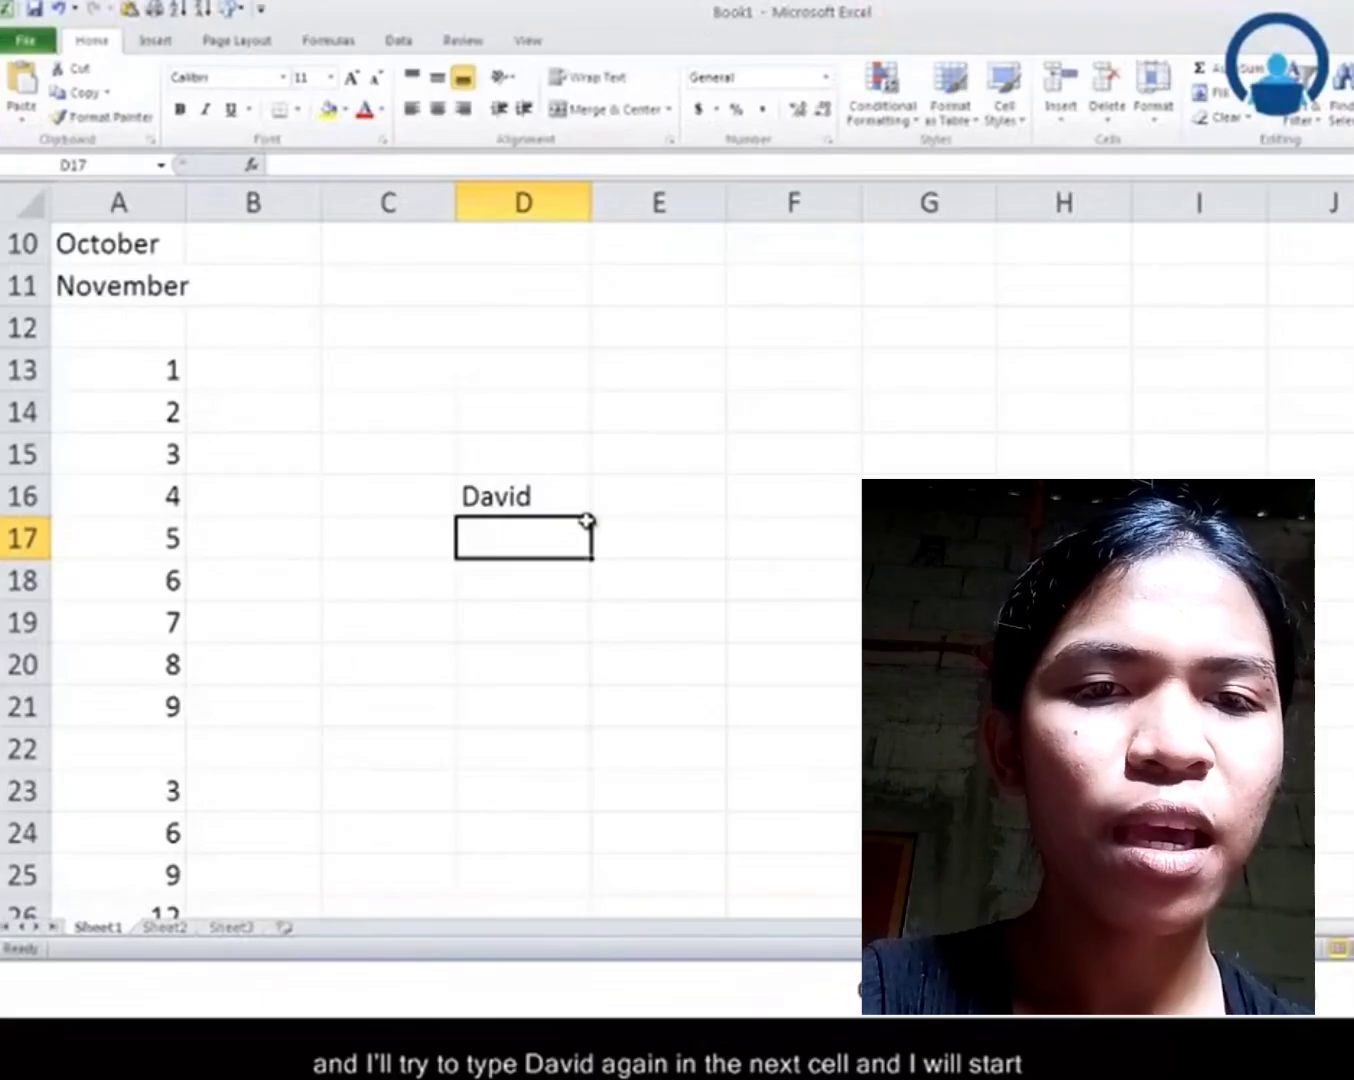
{"action": "type", "text": "D"}
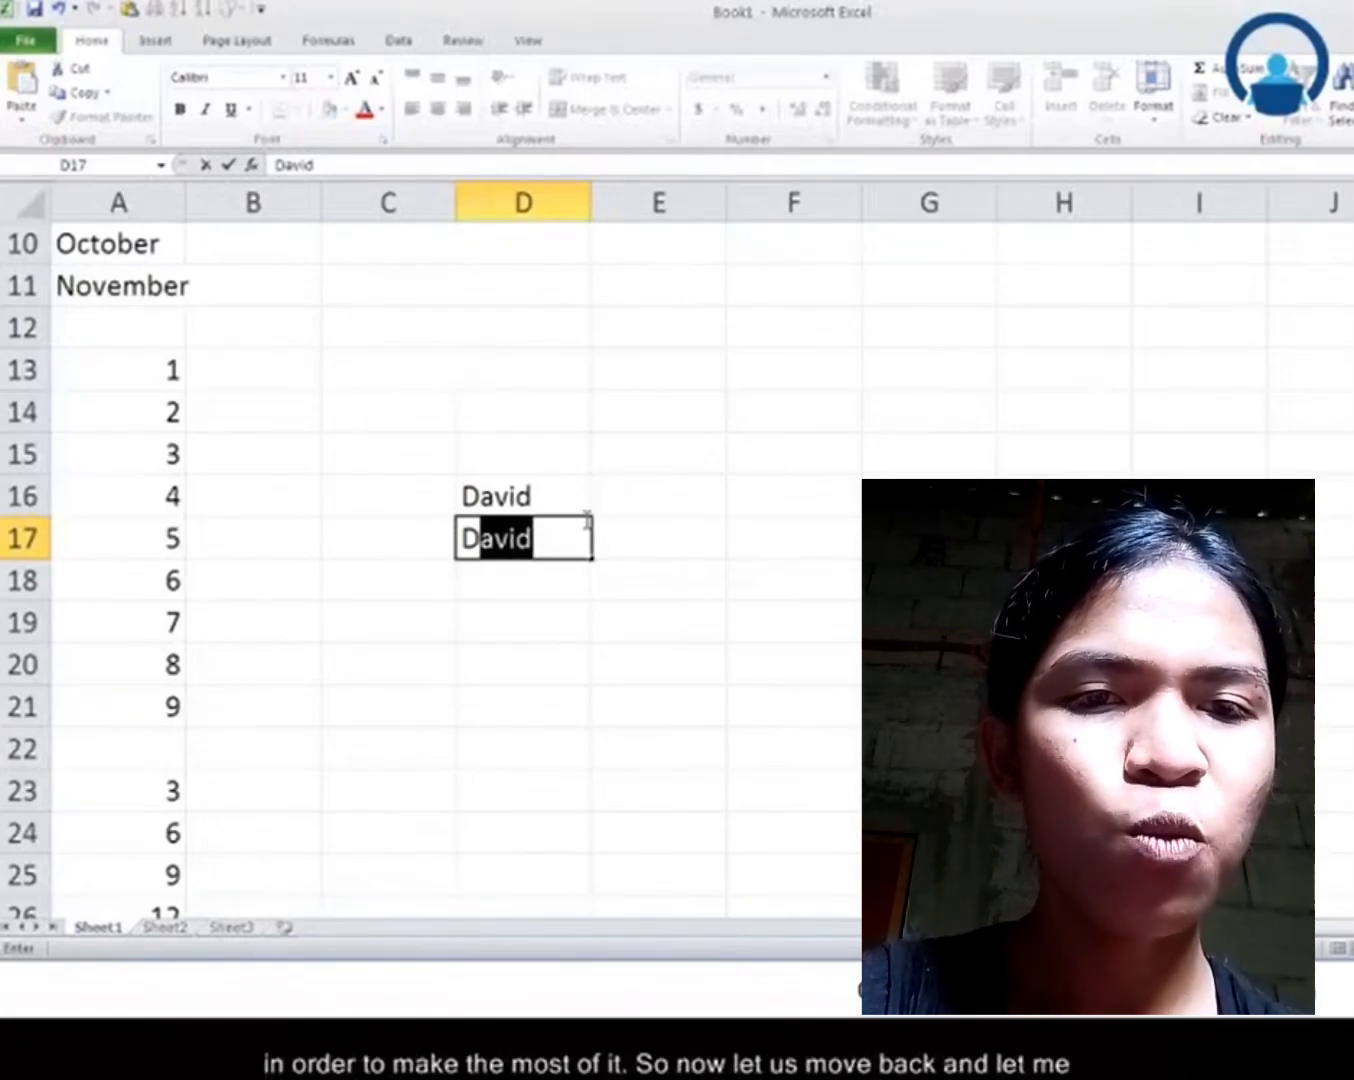
{"action": "key", "text": "Escape"}
Extend the first name in cell D16 with the text "is awesome in Excel" and highlight the cell's full text in the formula bar.
{"action": "double_click", "coordinate": [588, 513]}
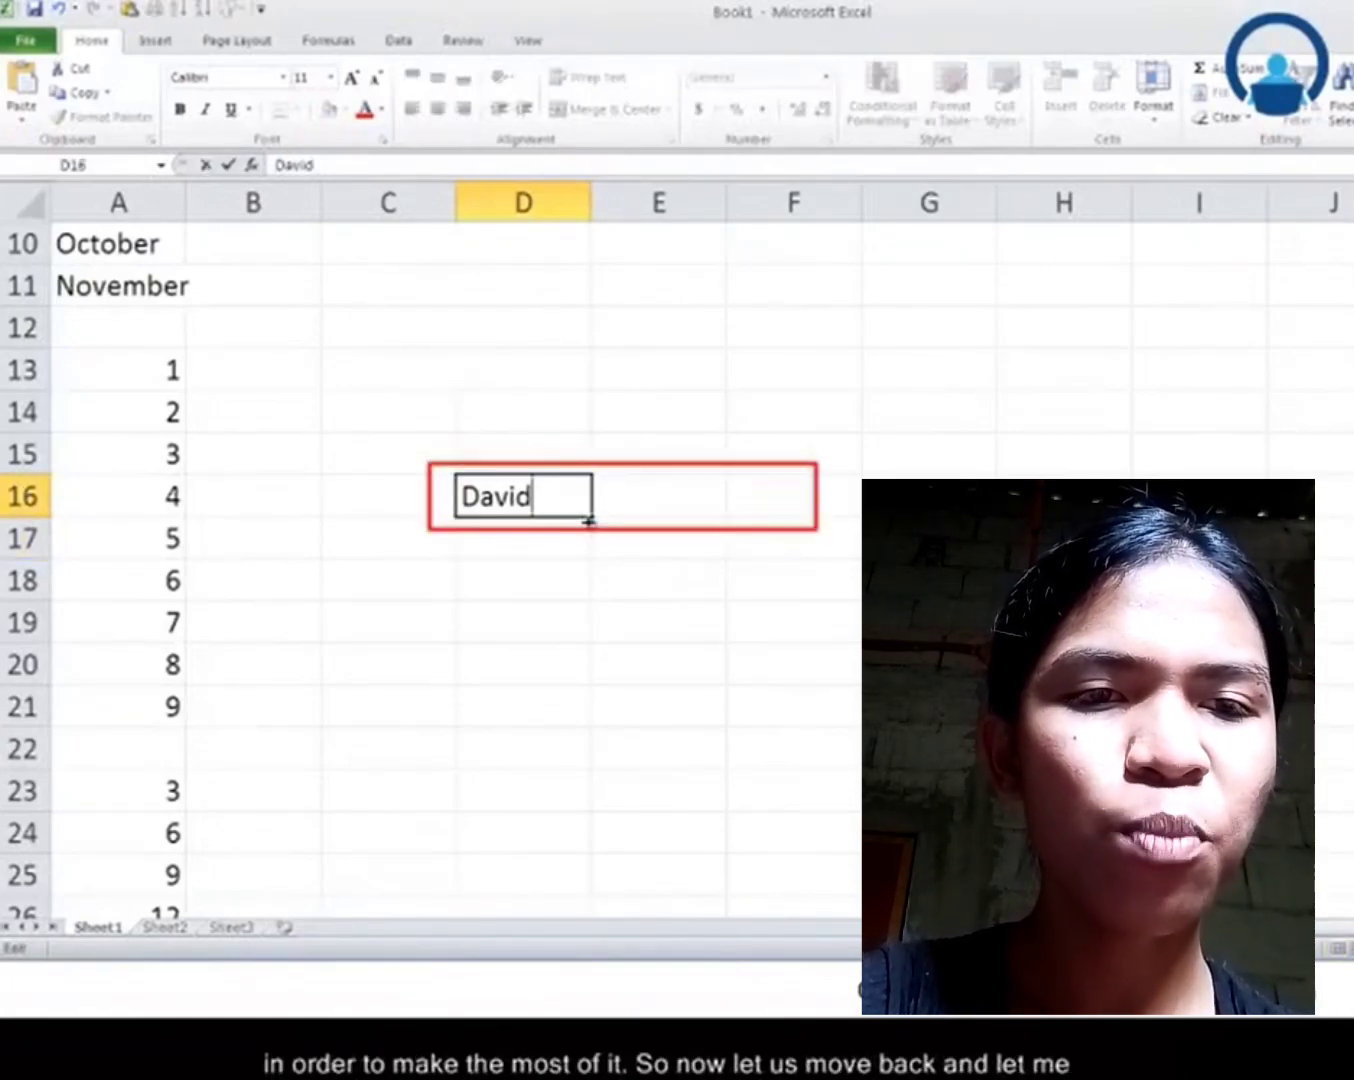
{"action": "type", "text": "is "}
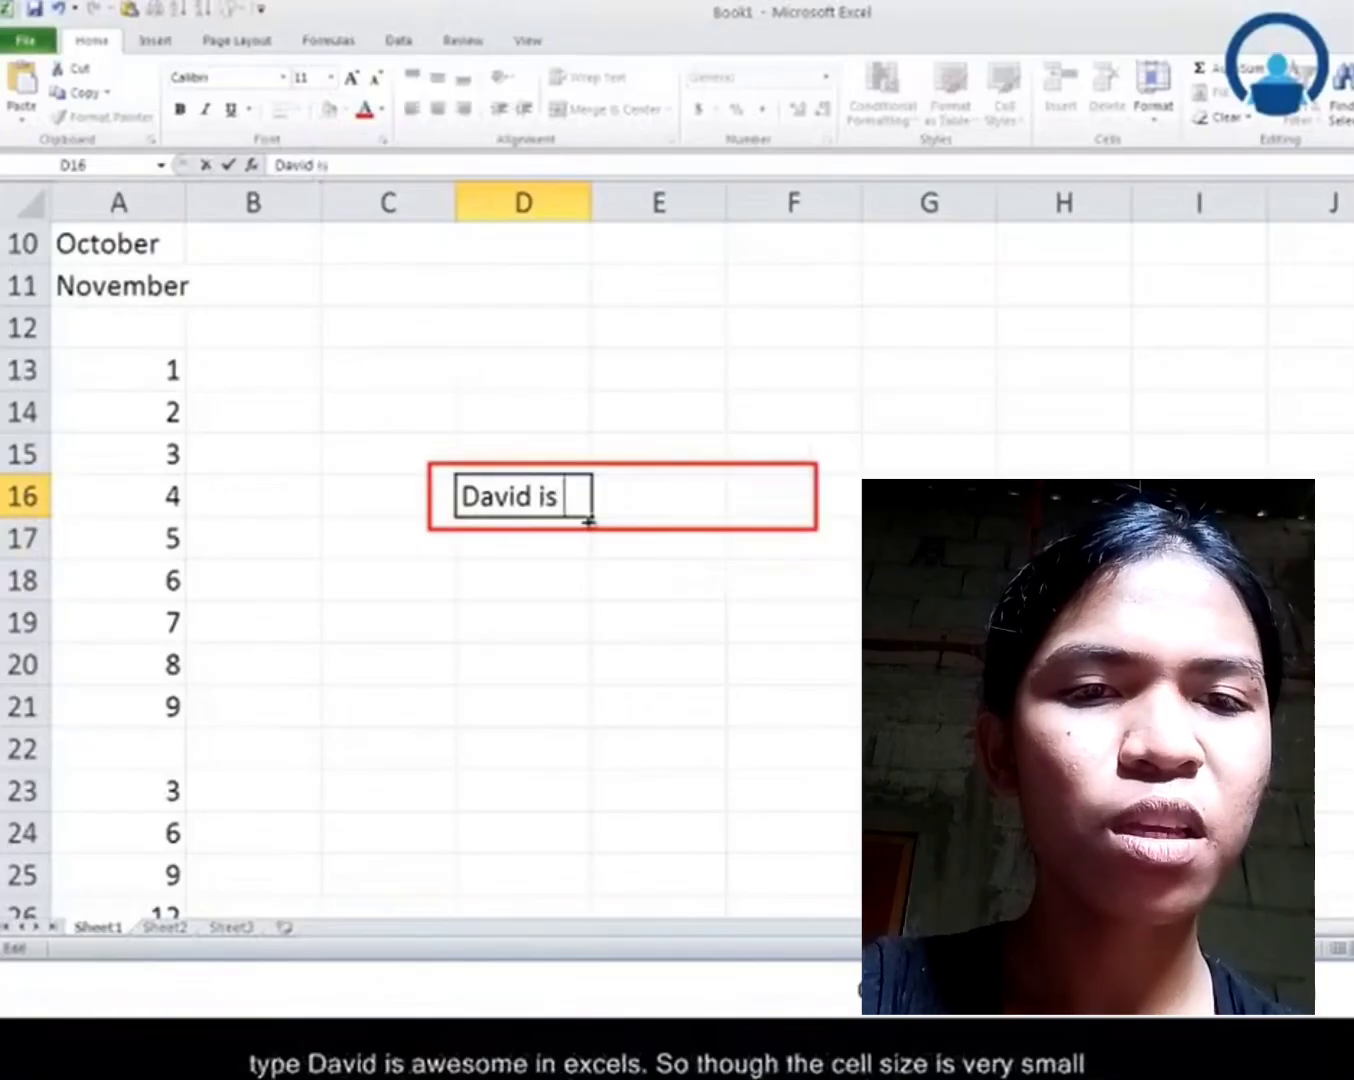
{"action": "type", "text": "awesome in"}
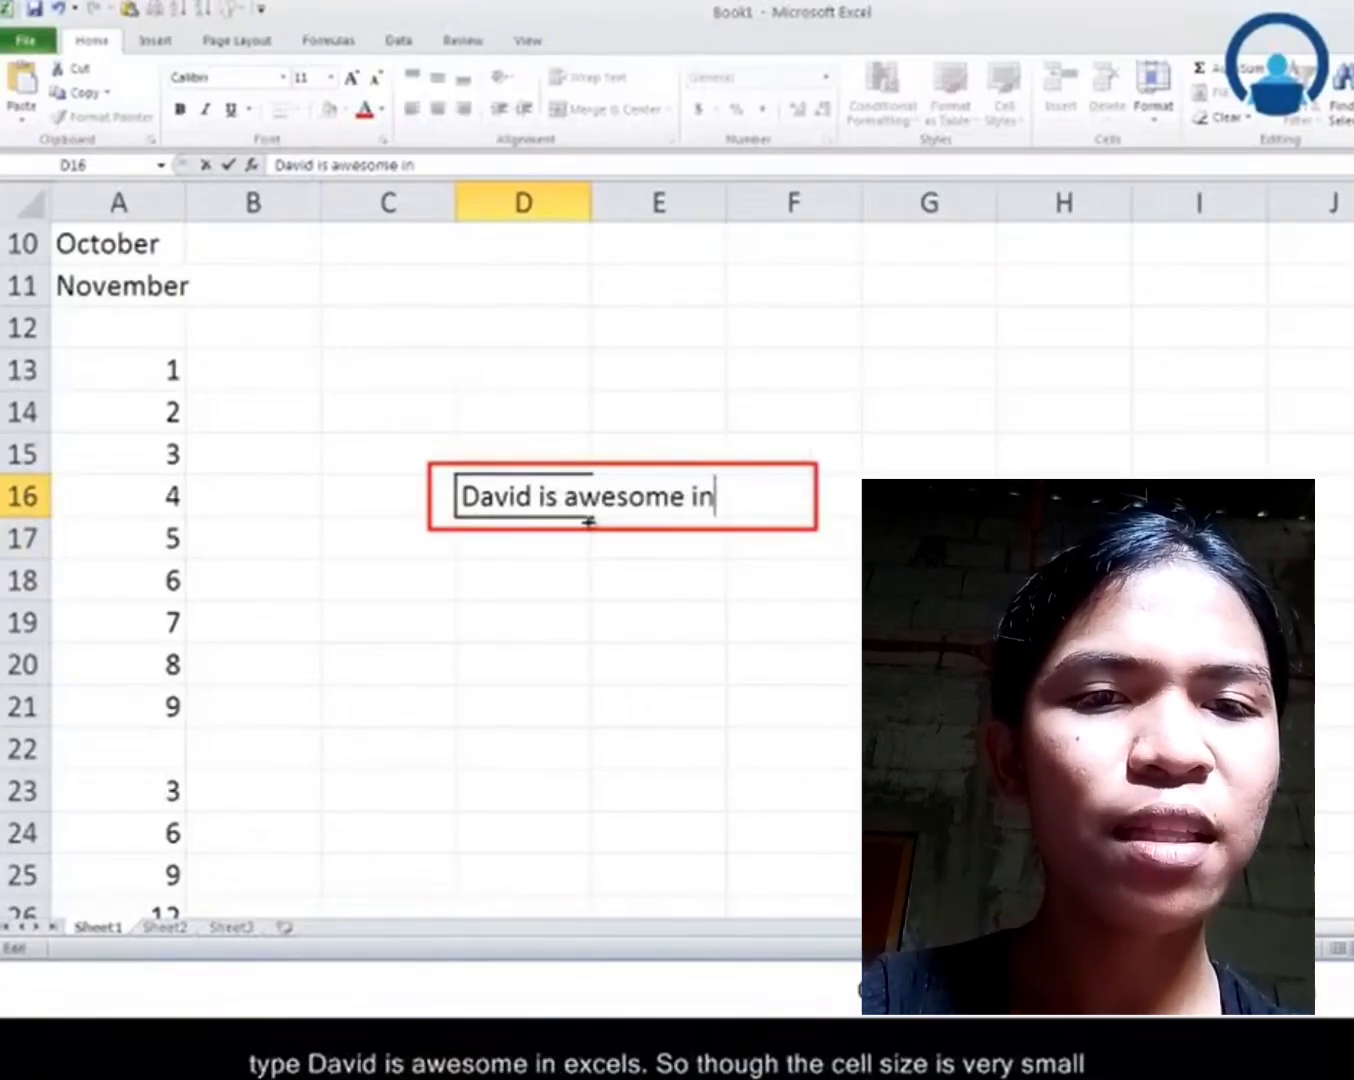
{"action": "type", "text": " Excel"}
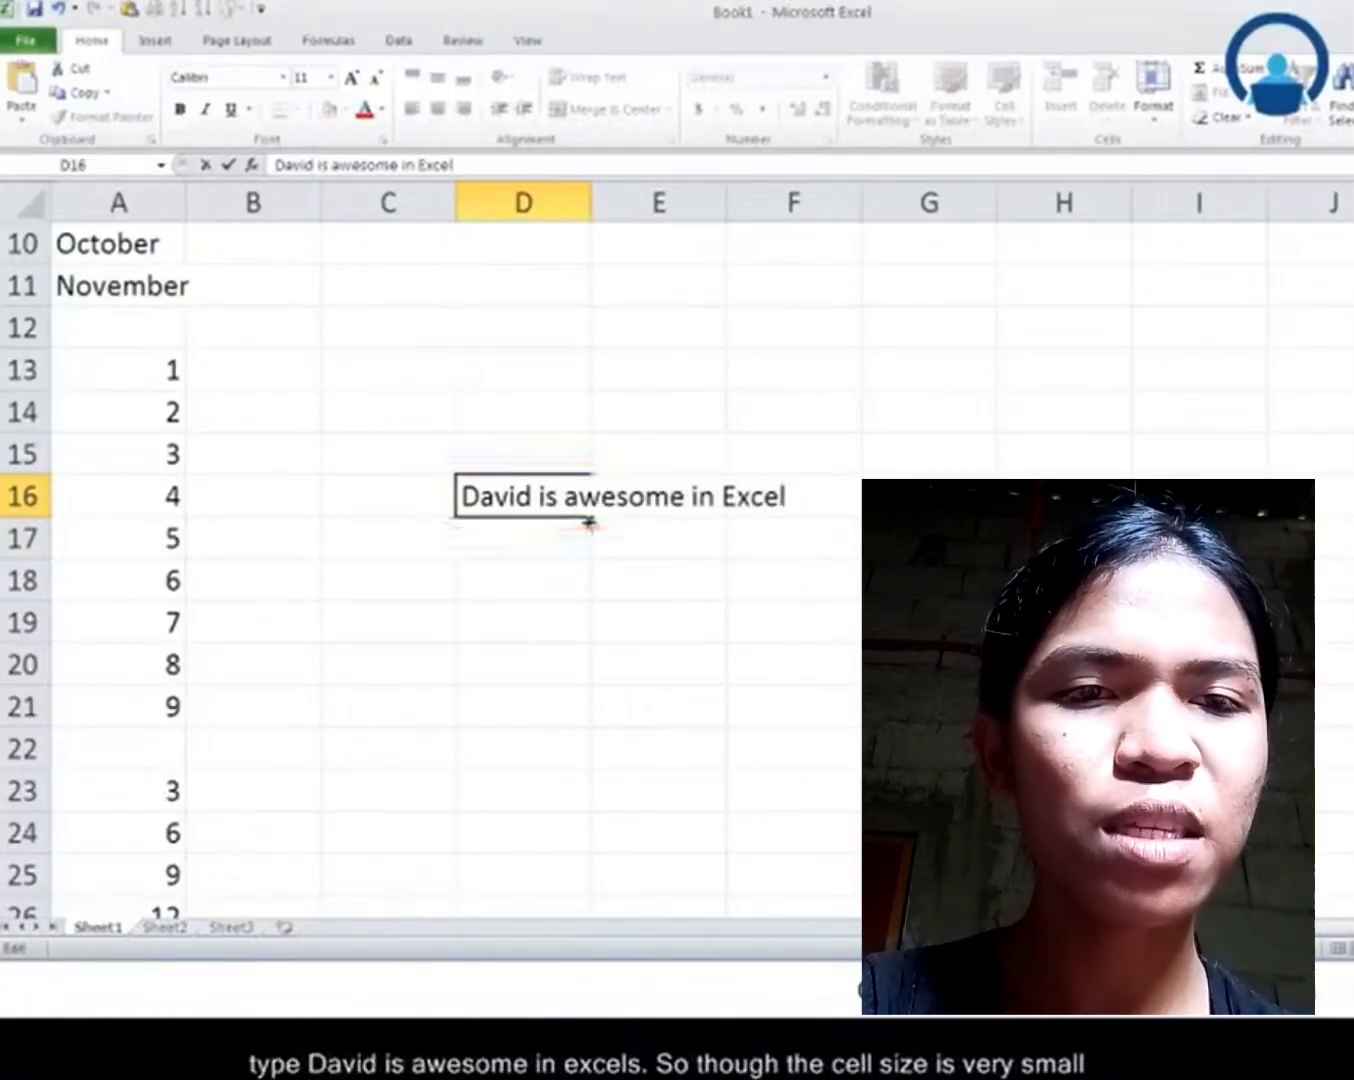
{"action": "key", "text": "Return"}
{"action": "left_click", "coordinate": [539, 494]}
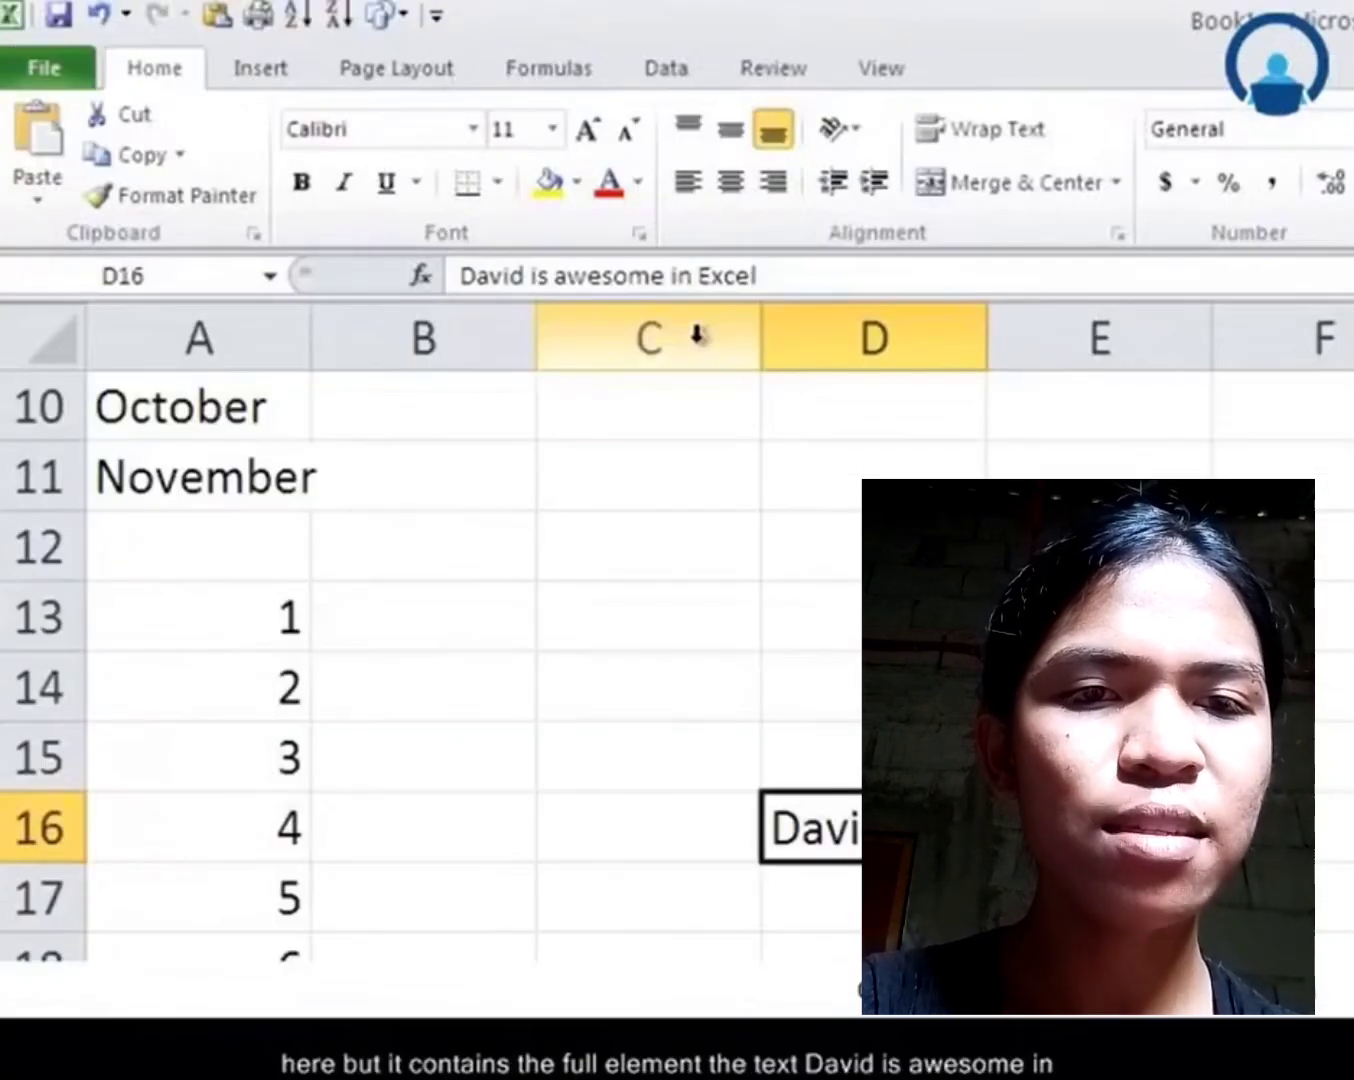
{"action": "left_click_drag", "start_coordinate": [757, 276], "coordinate": [460, 276]}
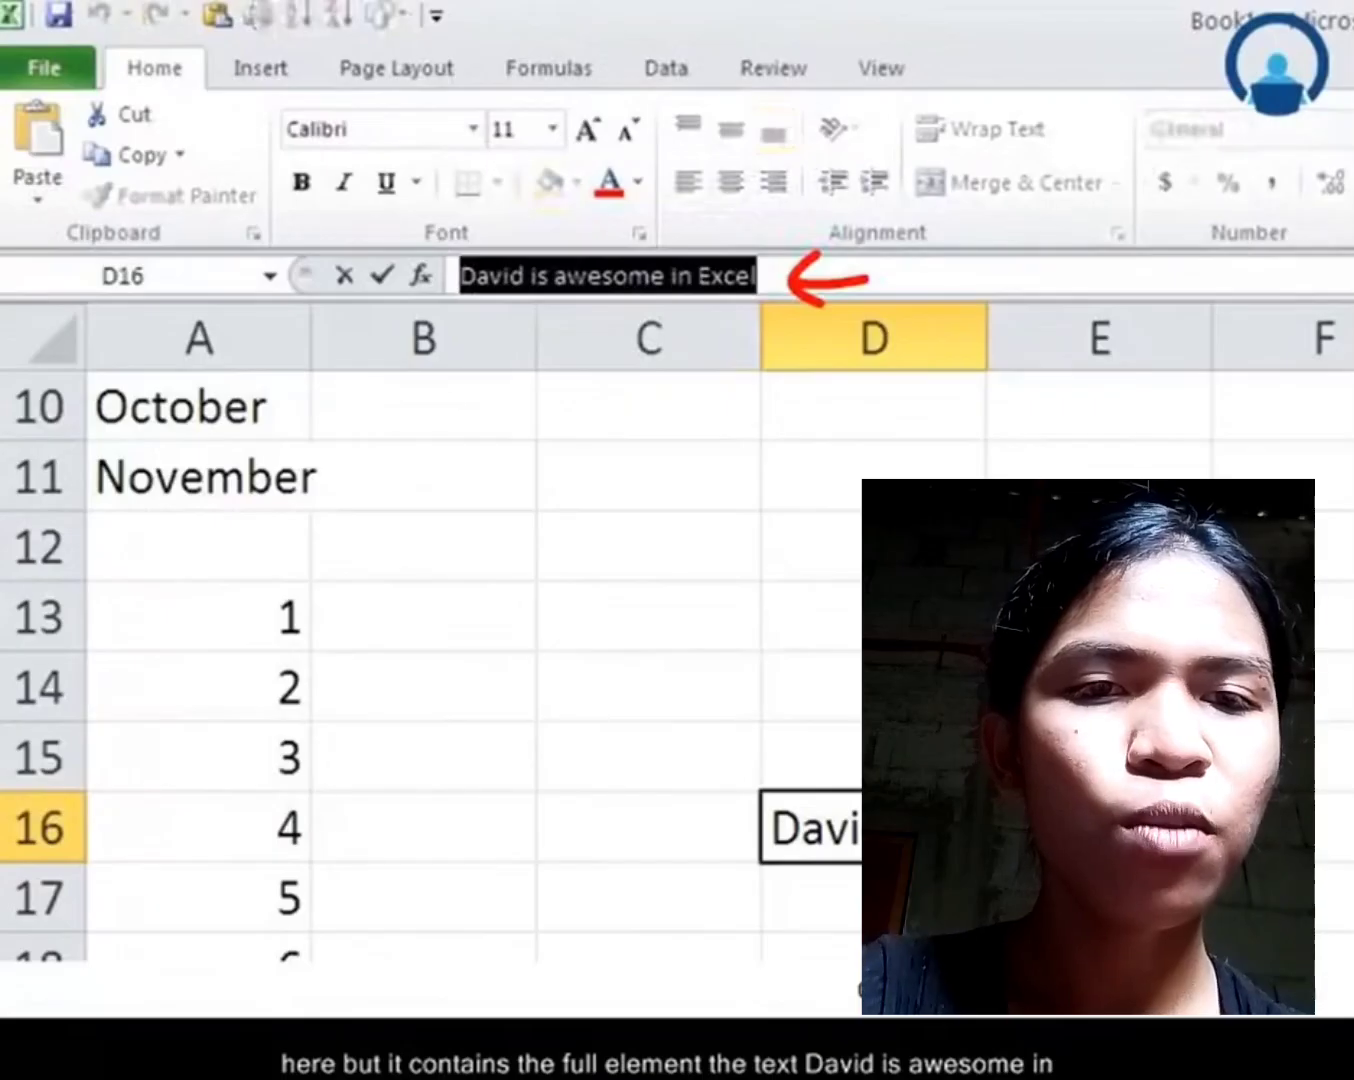
Leave cell D16 unchanged and enter ABC in the adjacent cell E16, keeping E16 selected.
{"action": "key", "text": "Right"}
{"action": "key", "text": "Tab"}
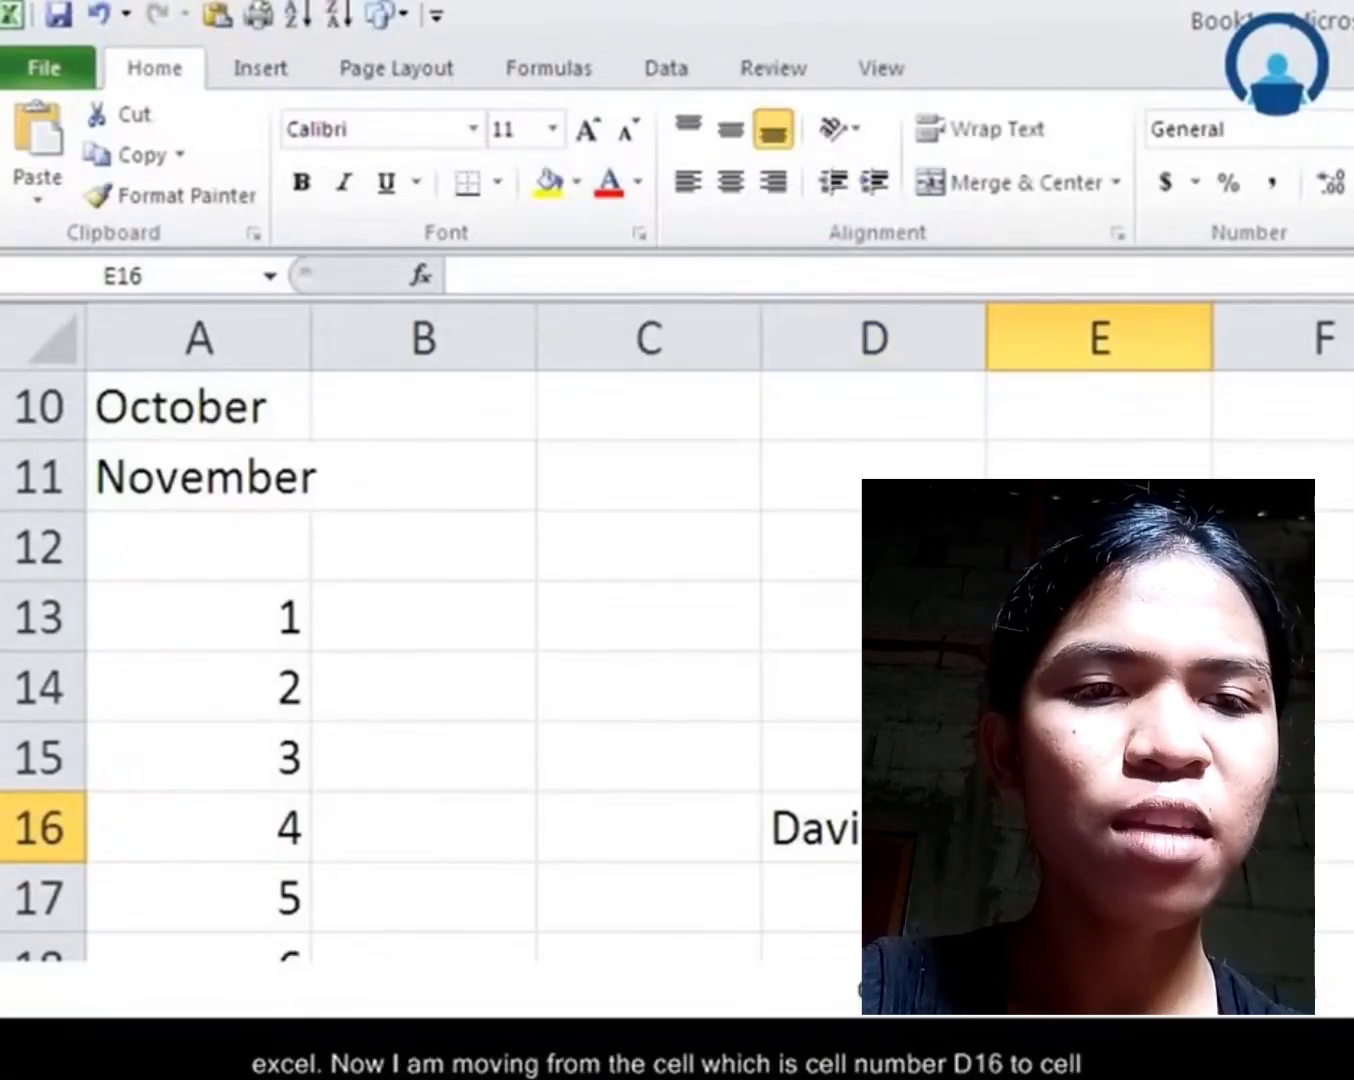
{"action": "left_click", "coordinate": [848, 835]}
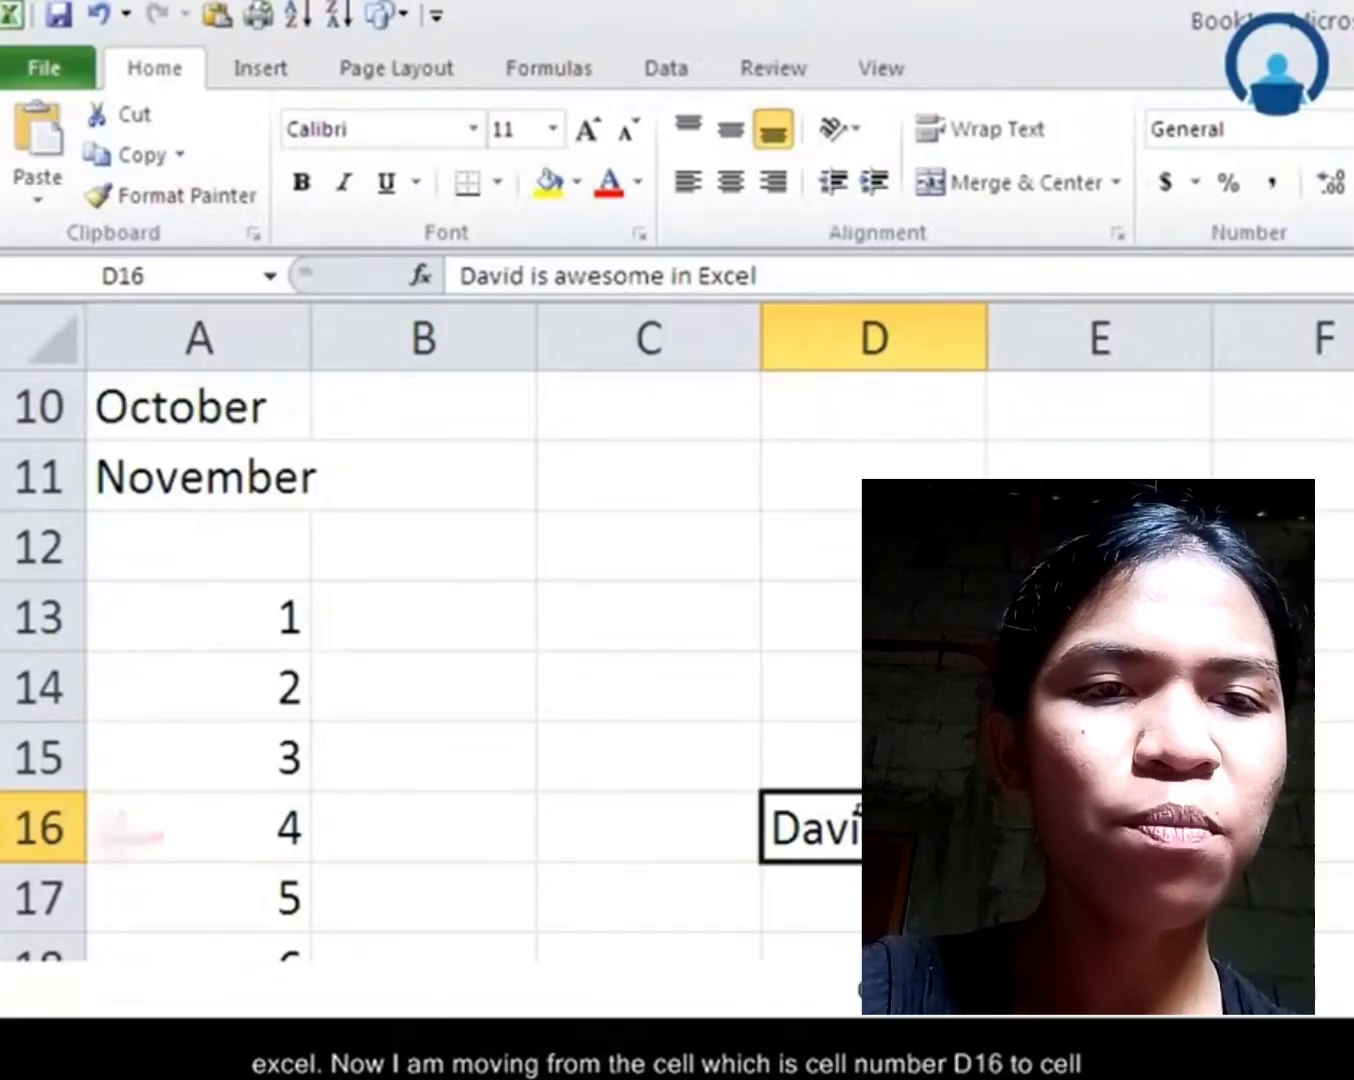
{"action": "left_click", "coordinate": [1099, 827]}
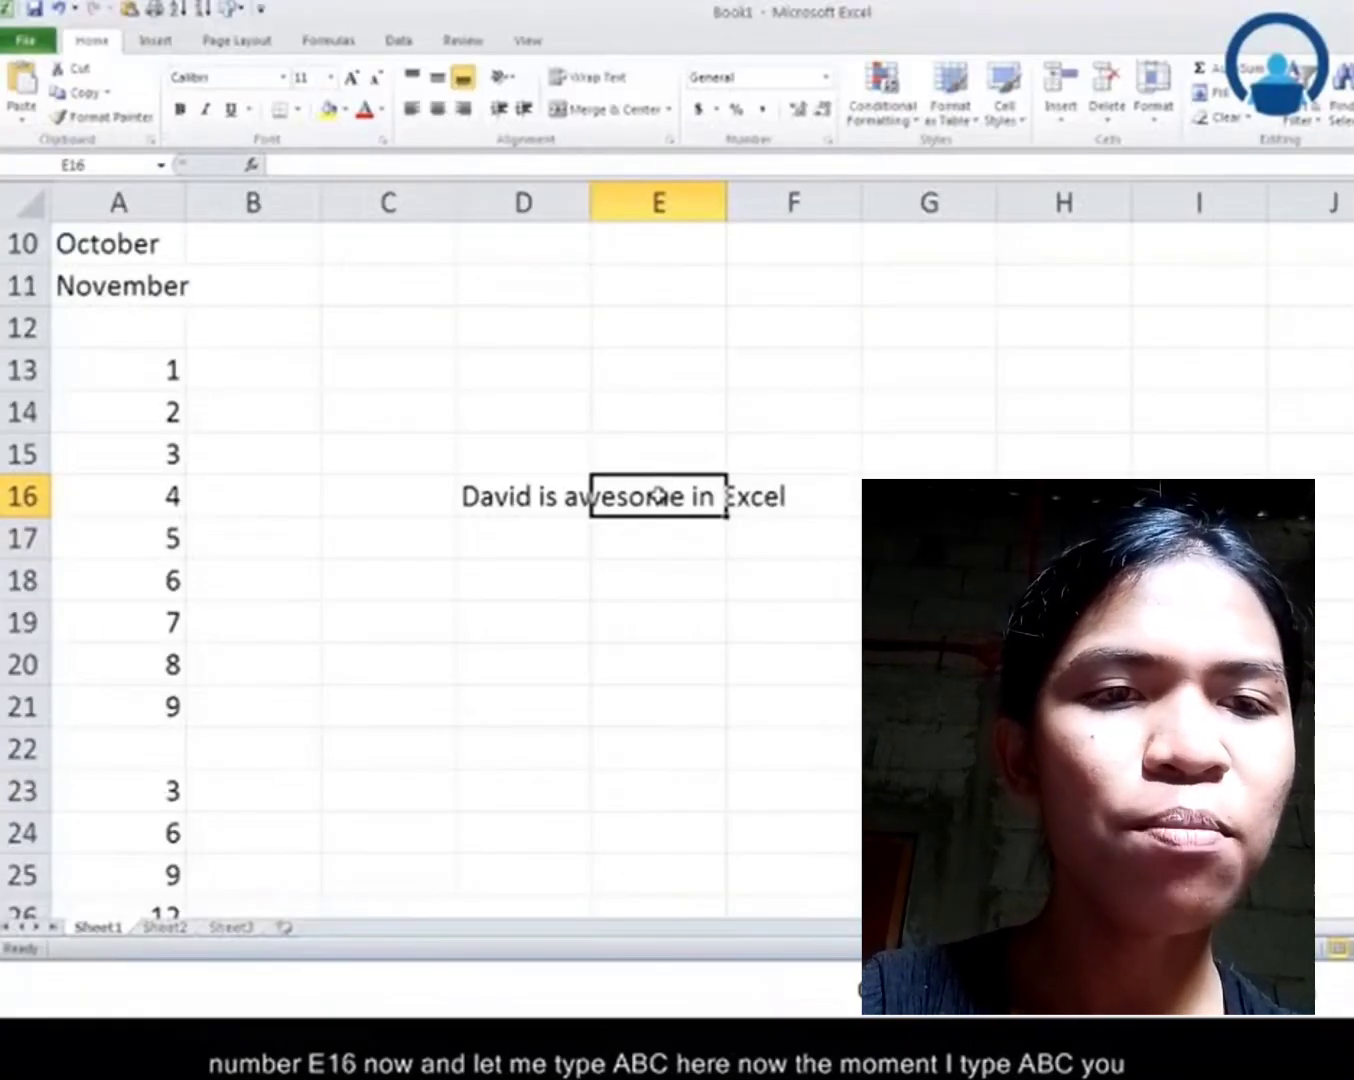
{"action": "type", "text": "ABC"}
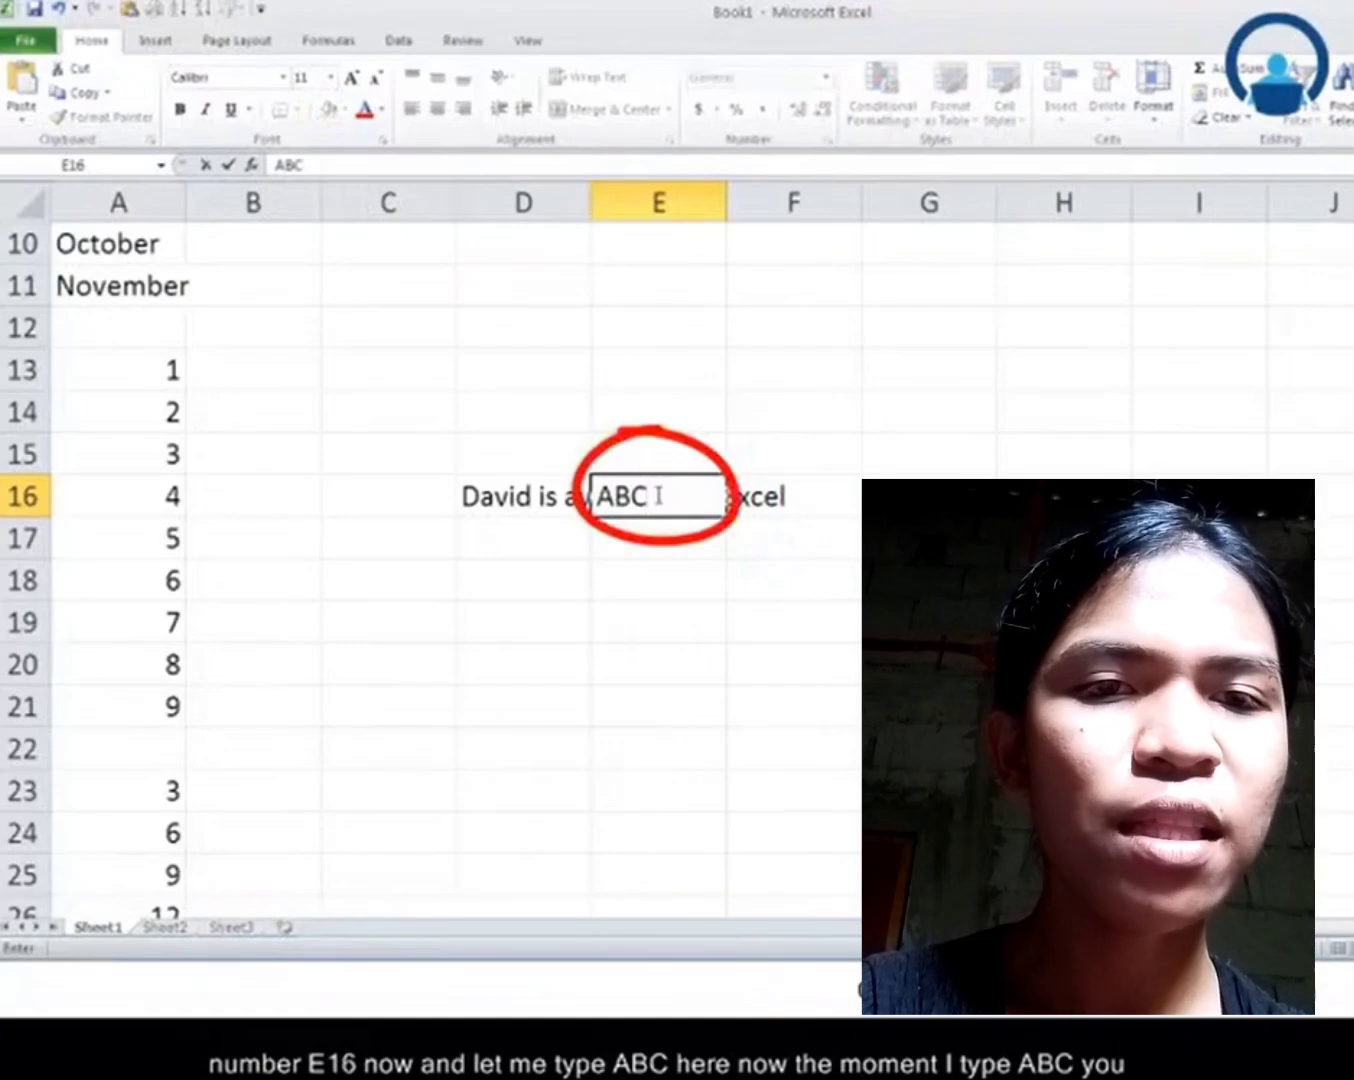
{"action": "key", "text": "Return"}
{"action": "key", "text": "Up"}
{"action": "key", "text": "Right"}
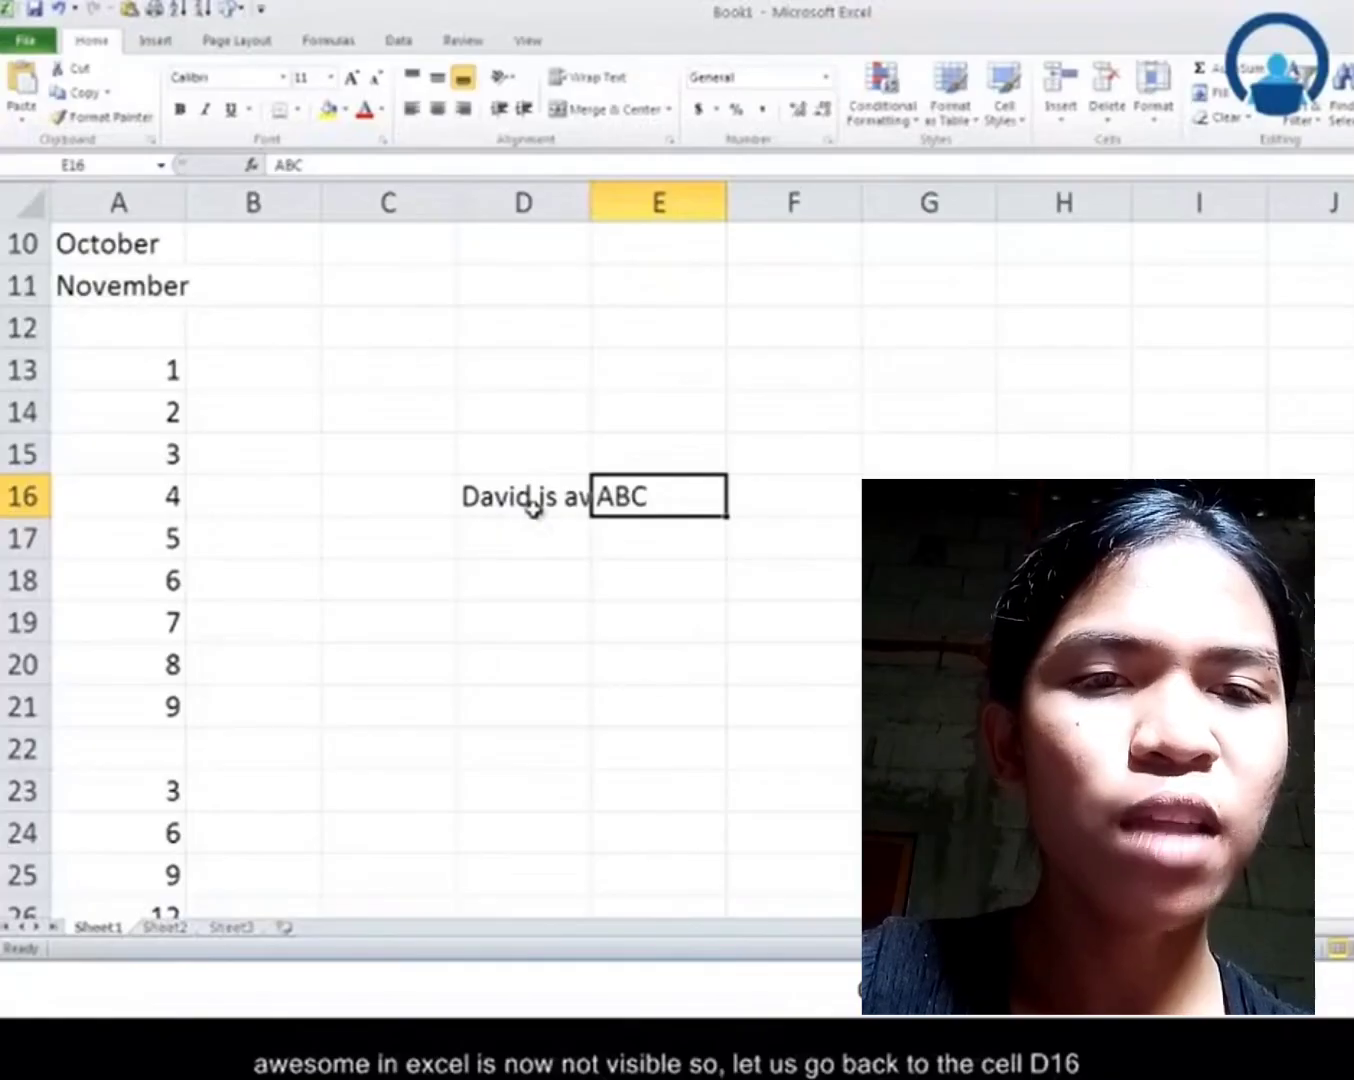
Highlight the full text of cell D16 in the formula bar without editing it, and check the content of E16.
{"action": "left_click", "coordinate": [533, 507]}
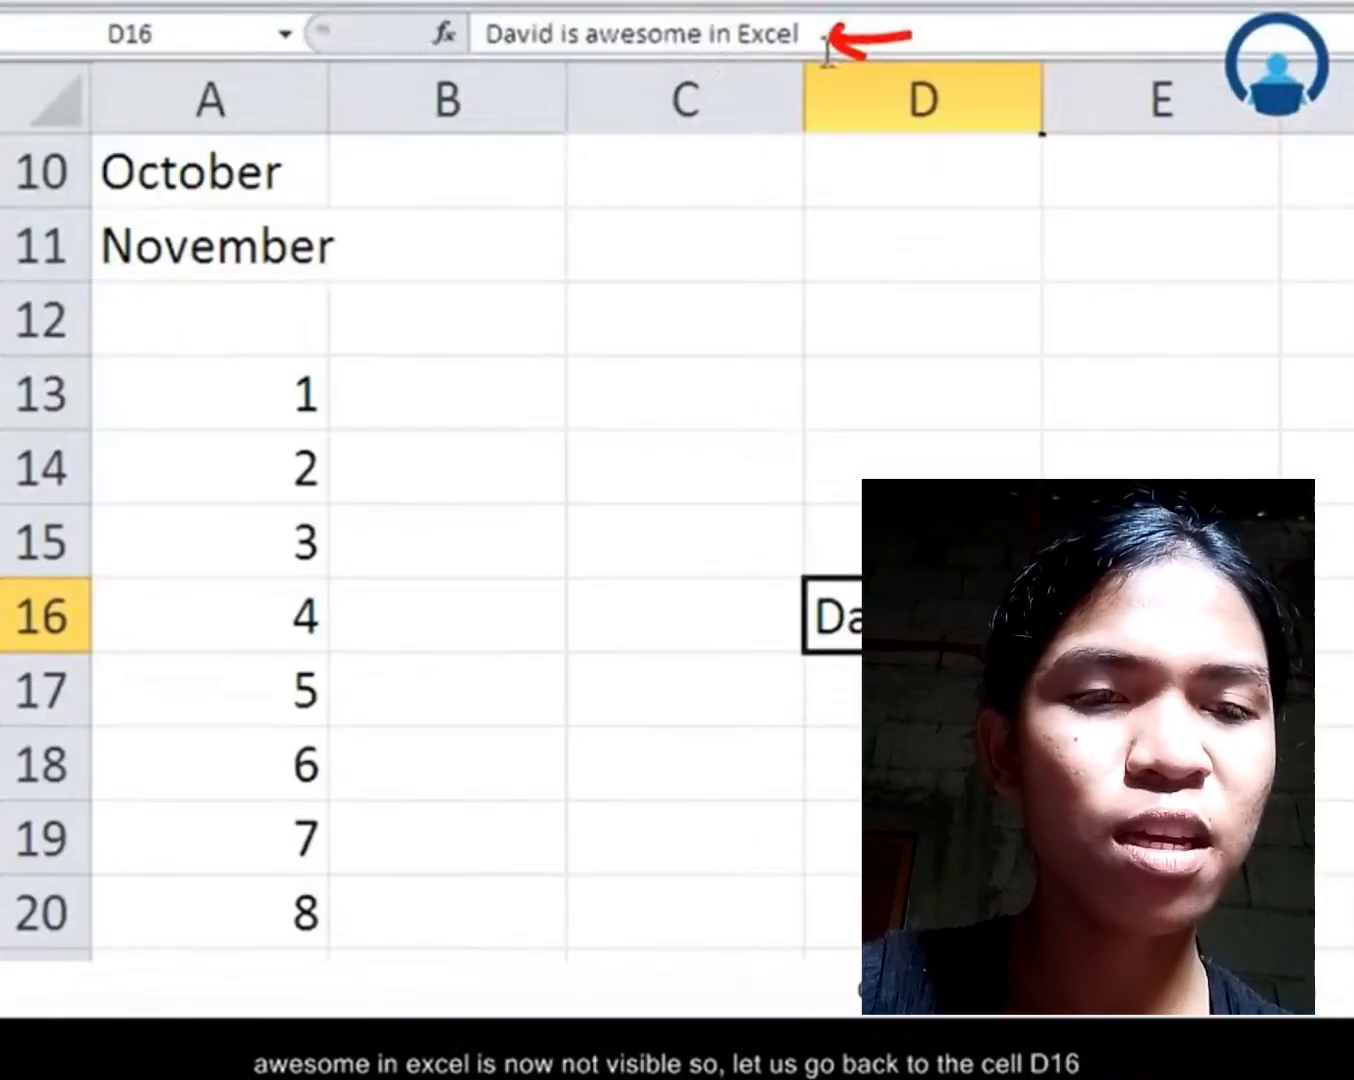
{"action": "left_click", "coordinate": [828, 38]}
{"action": "left_click_drag", "start_coordinate": [828, 38], "coordinate": [488, 34]}
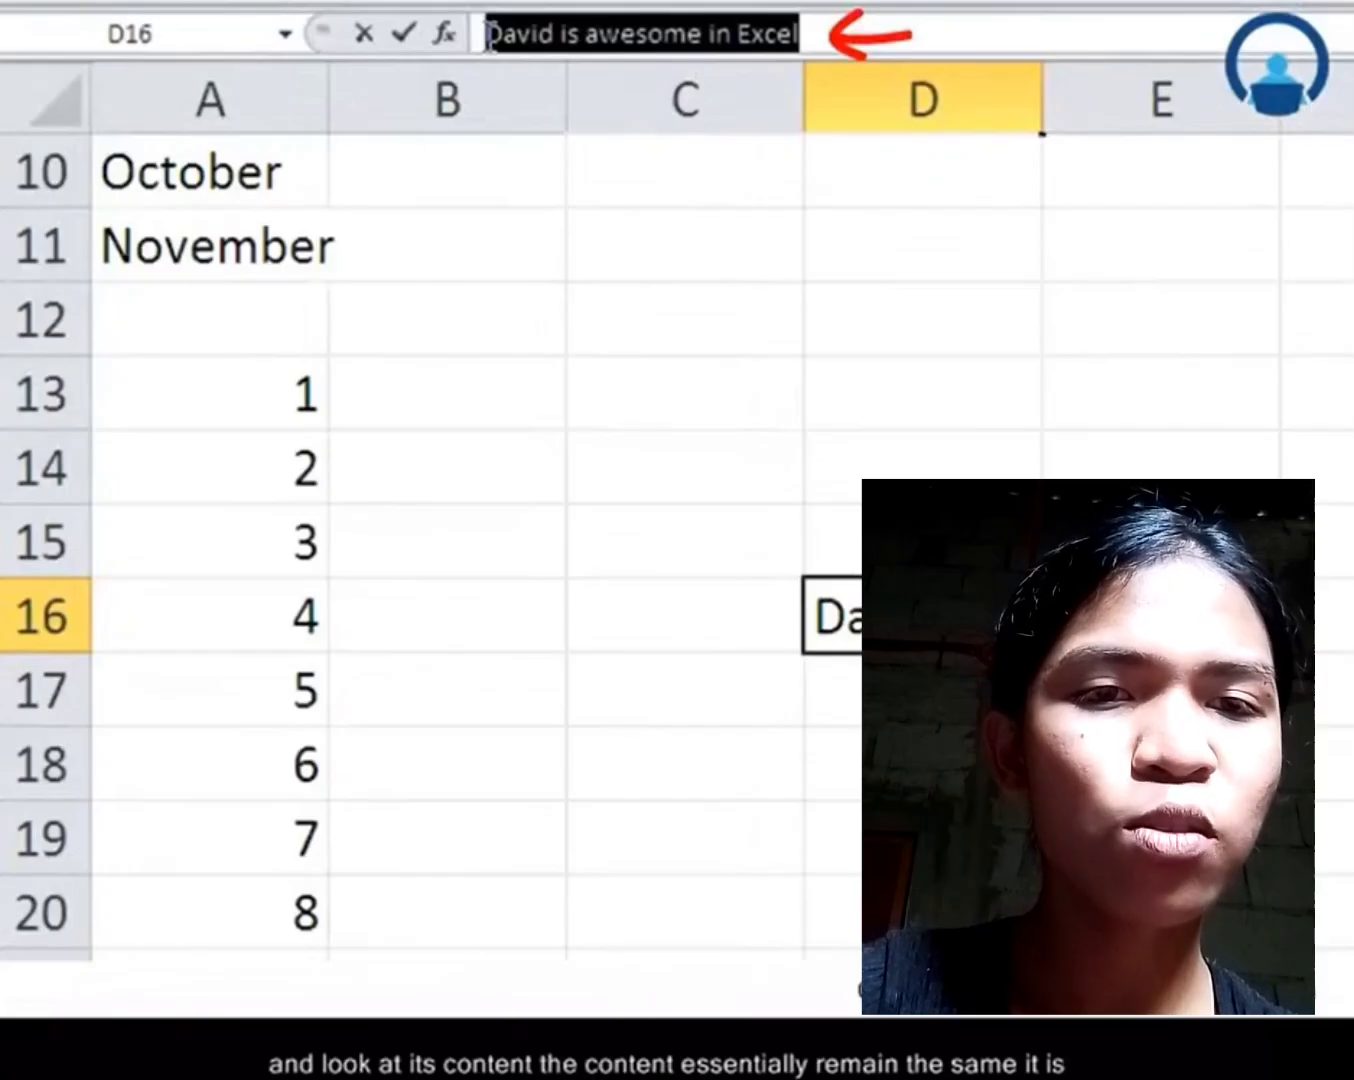
{"action": "key", "text": "Escape"}
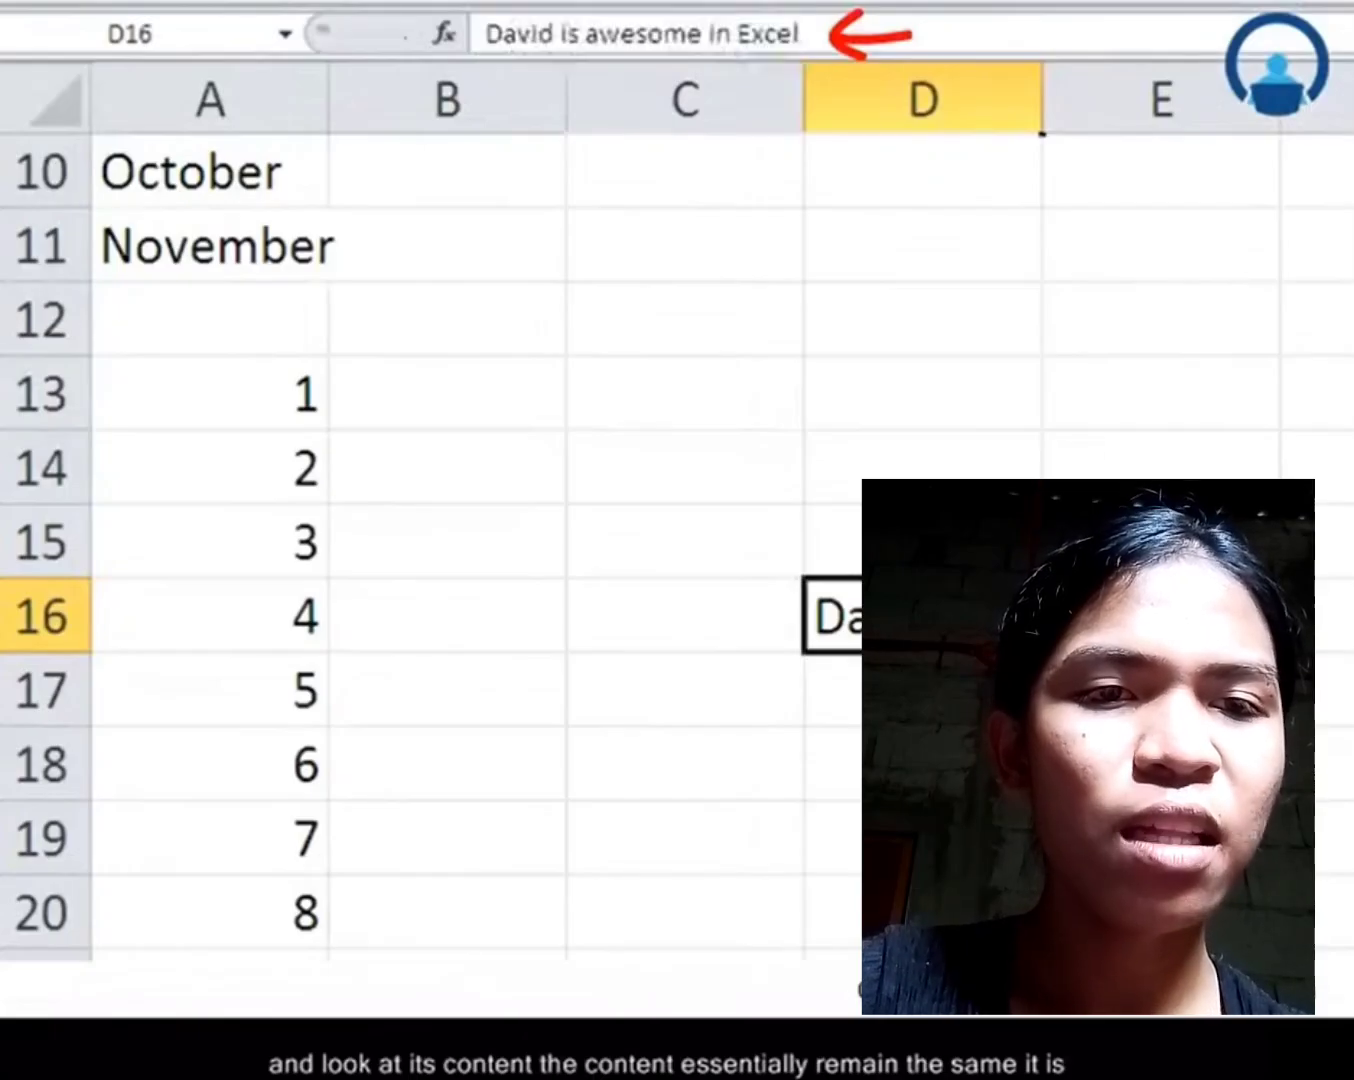
{"action": "left_click", "coordinate": [1161, 615]}
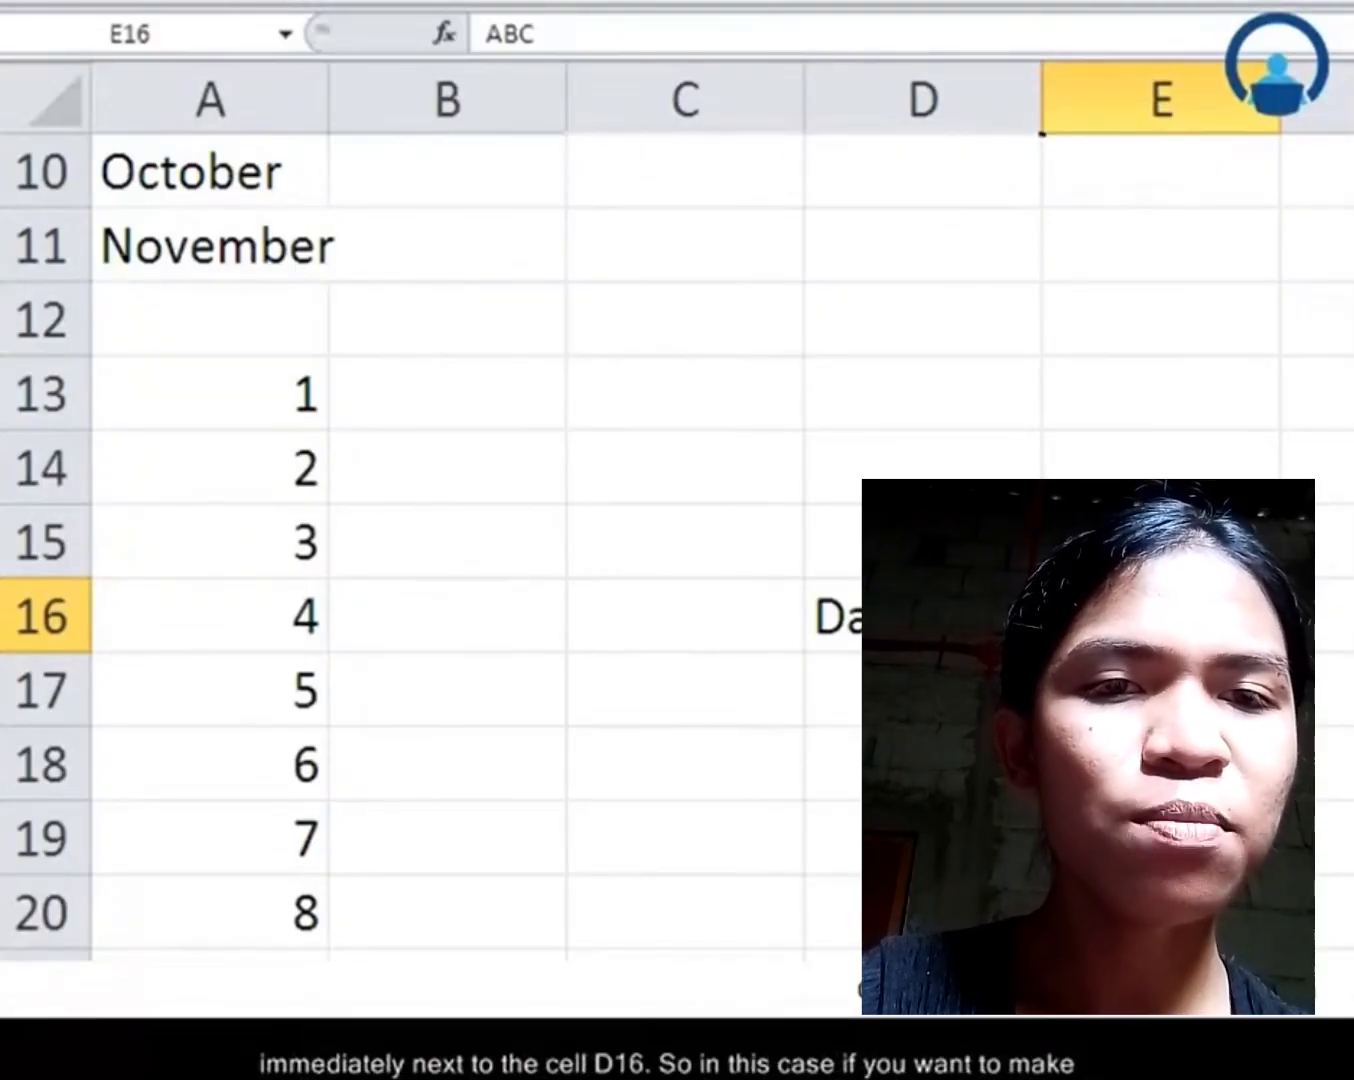
AutoFit column D to the long text in D16 and widen the column manually by its border.
{"action": "left_click", "coordinate": [920, 615]}
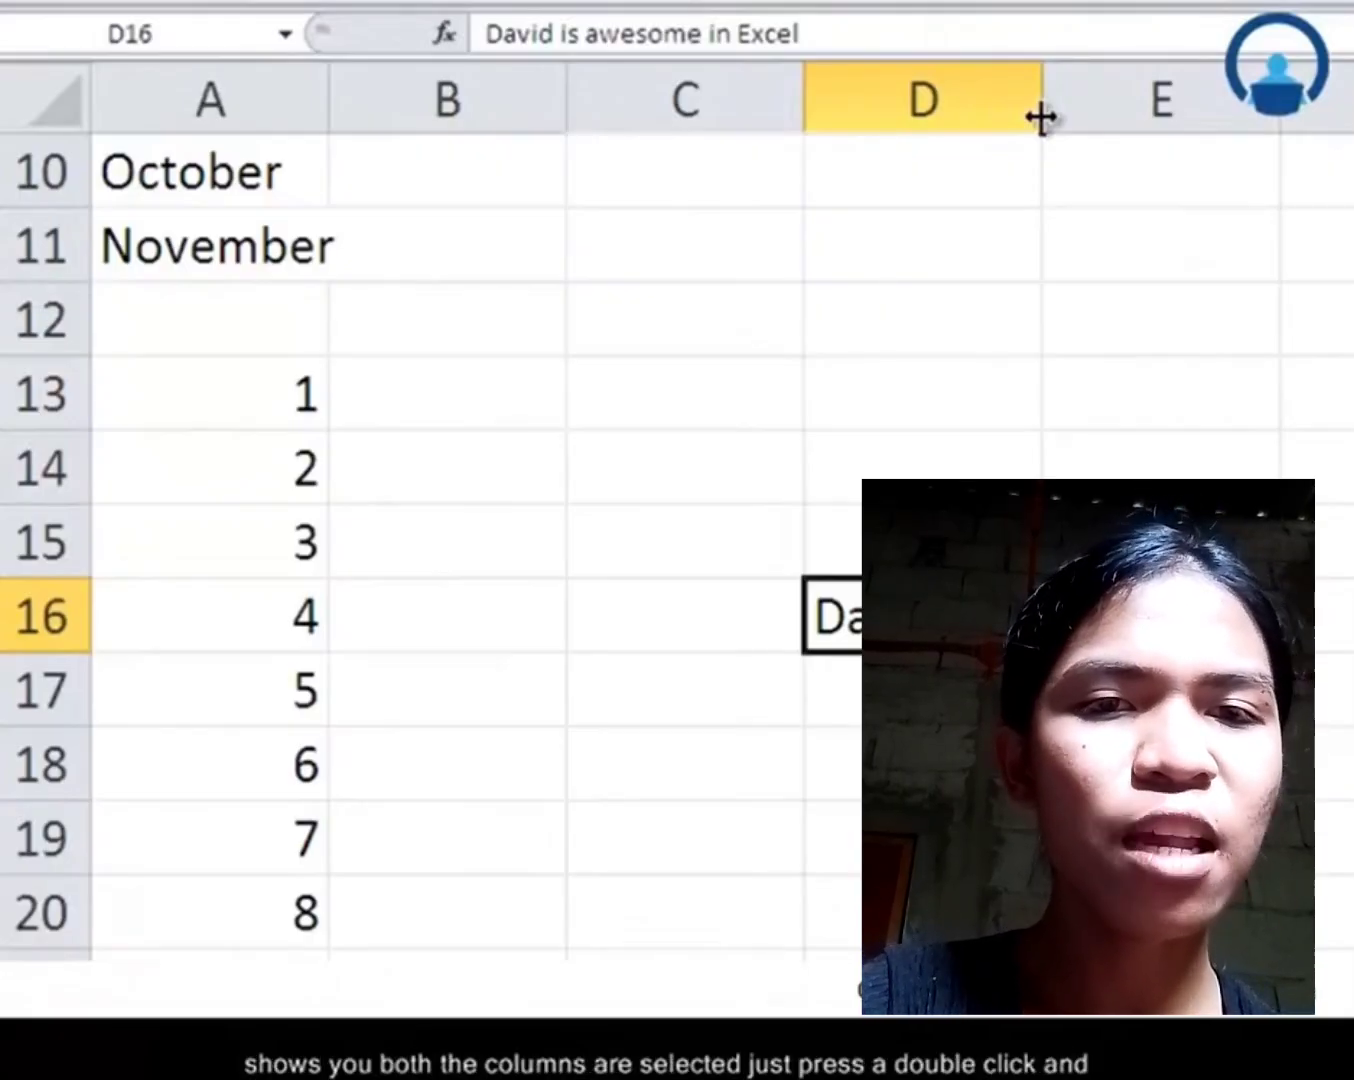
{"action": "double_click", "coordinate": [1041, 115]}
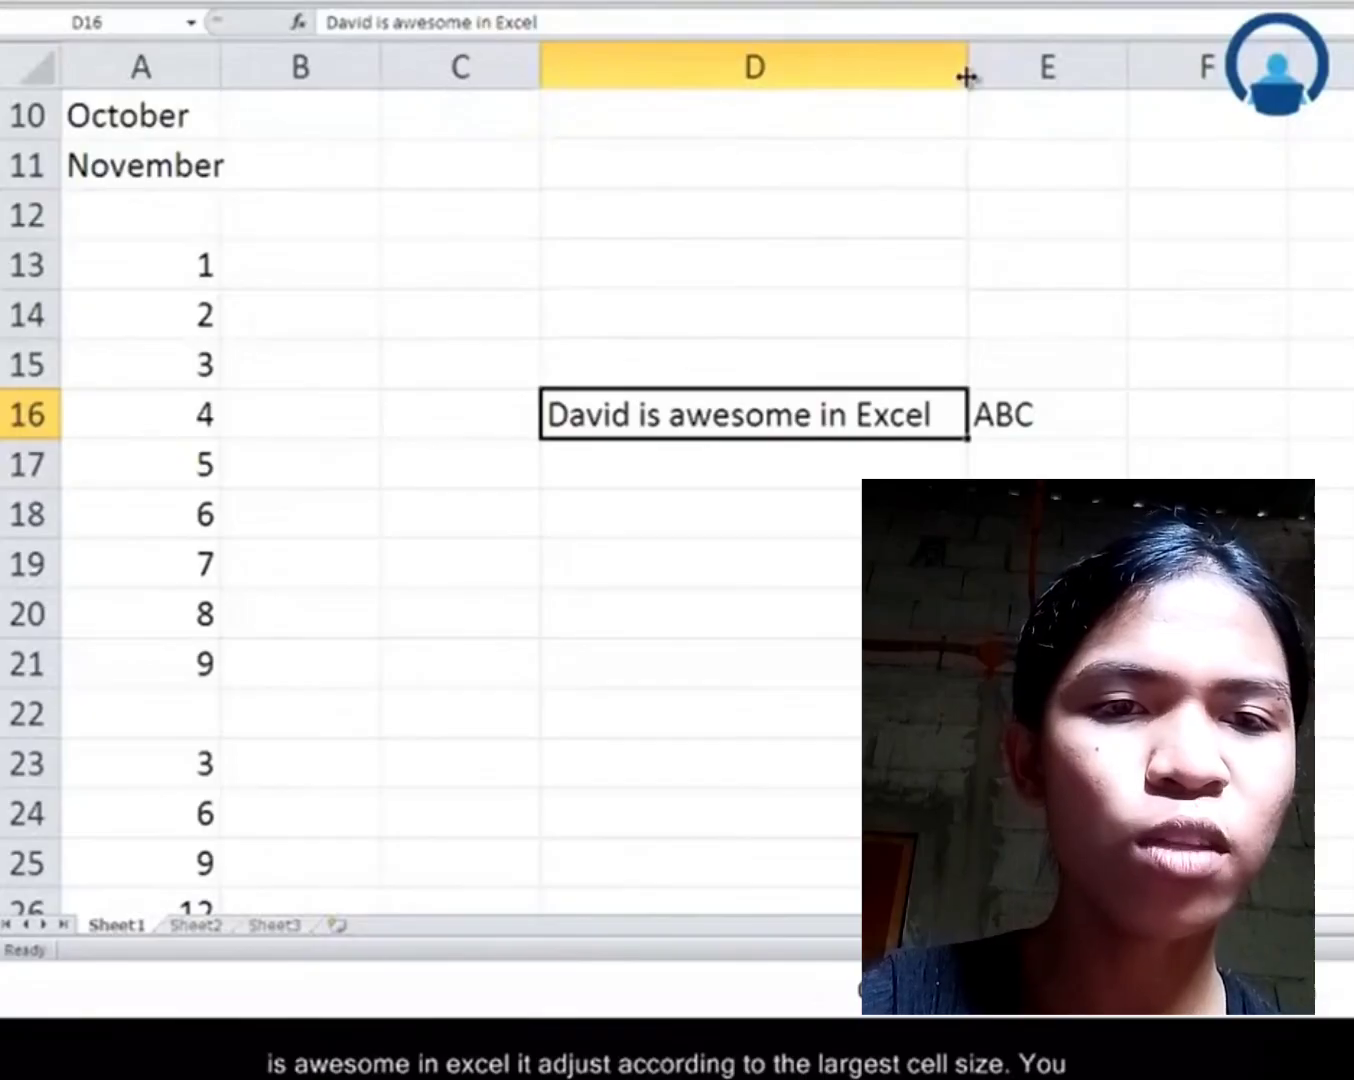
{"action": "left_click_drag", "start_coordinate": [966, 76], "coordinate": [1035, 55]}
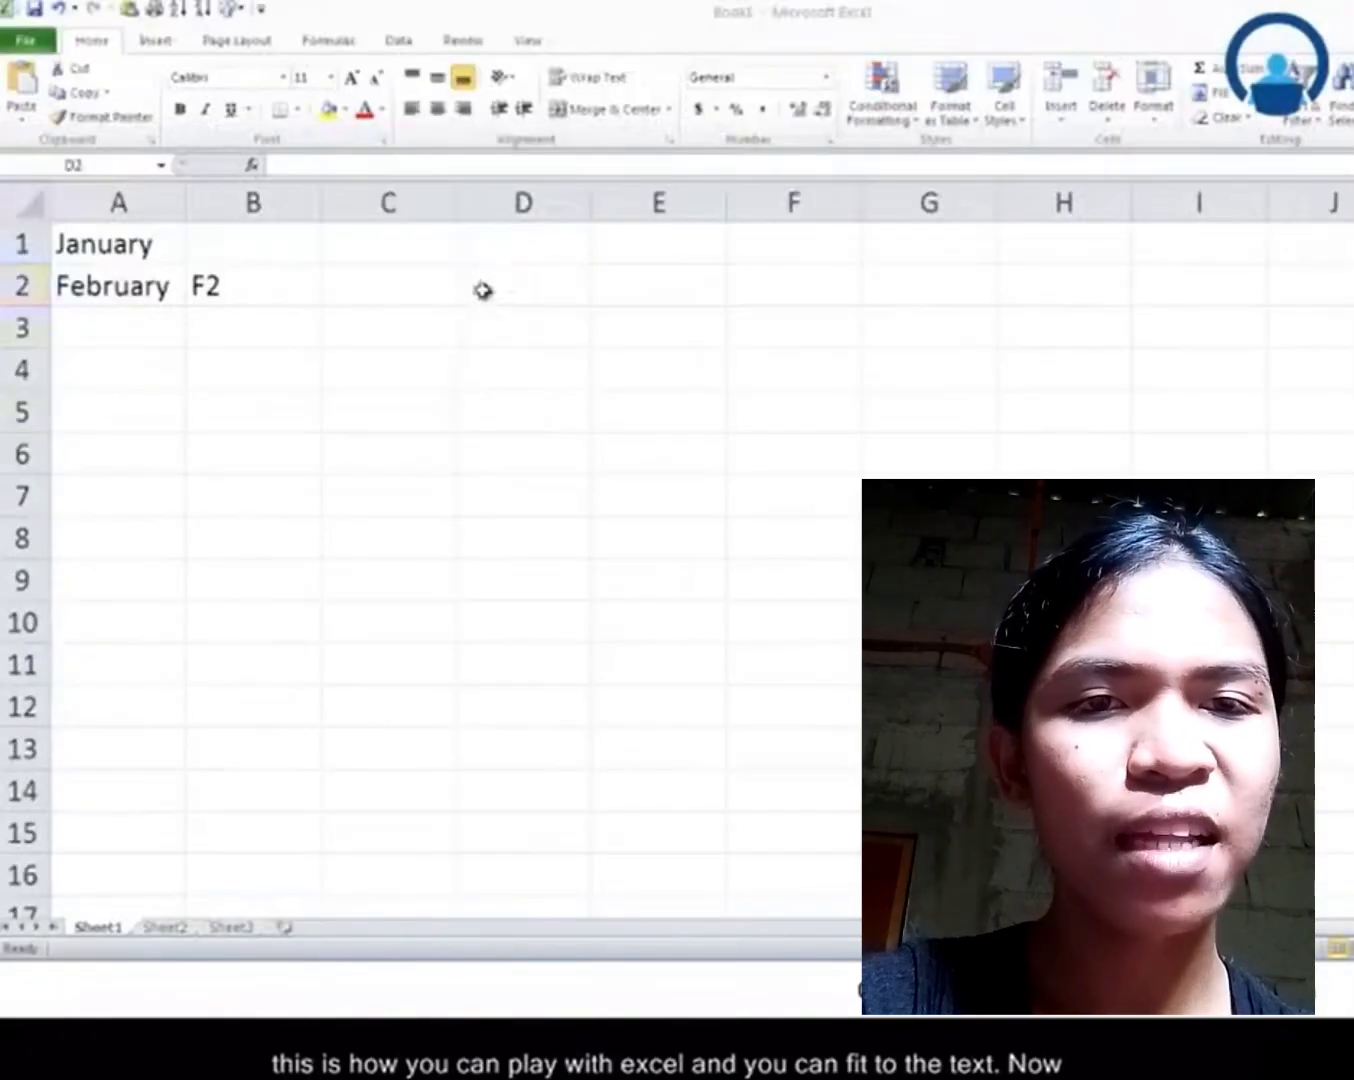
Enter the heading Name in cell D2 and move the selection between D2 and D3, ending on D2.
{"action": "left_click", "coordinate": [535, 289]}
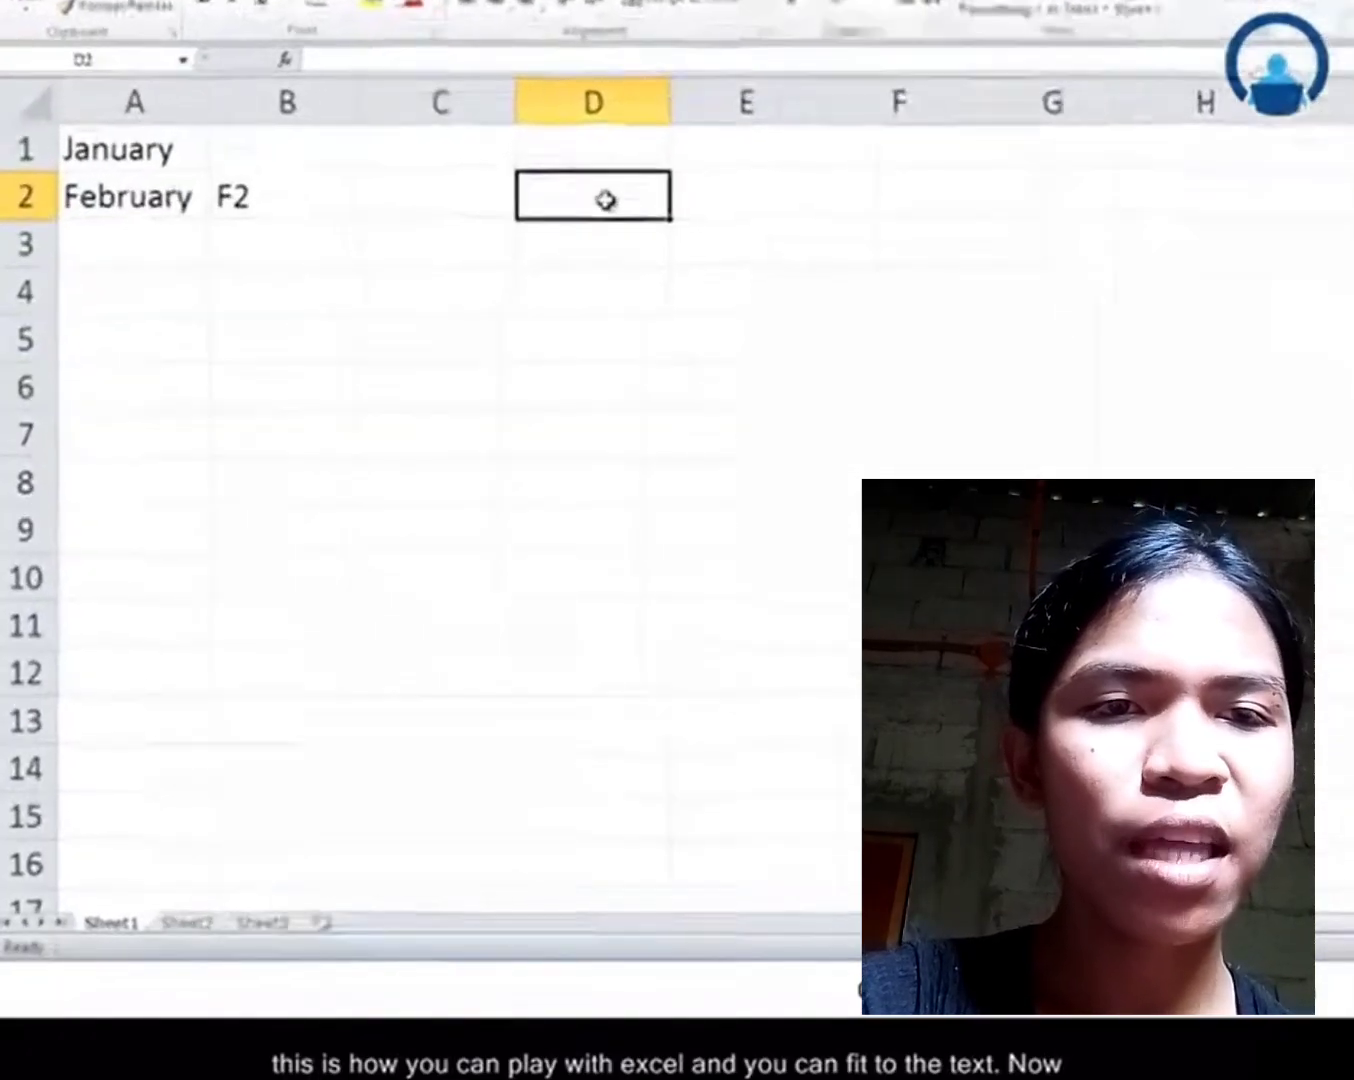
{"action": "type", "text": "Name"}
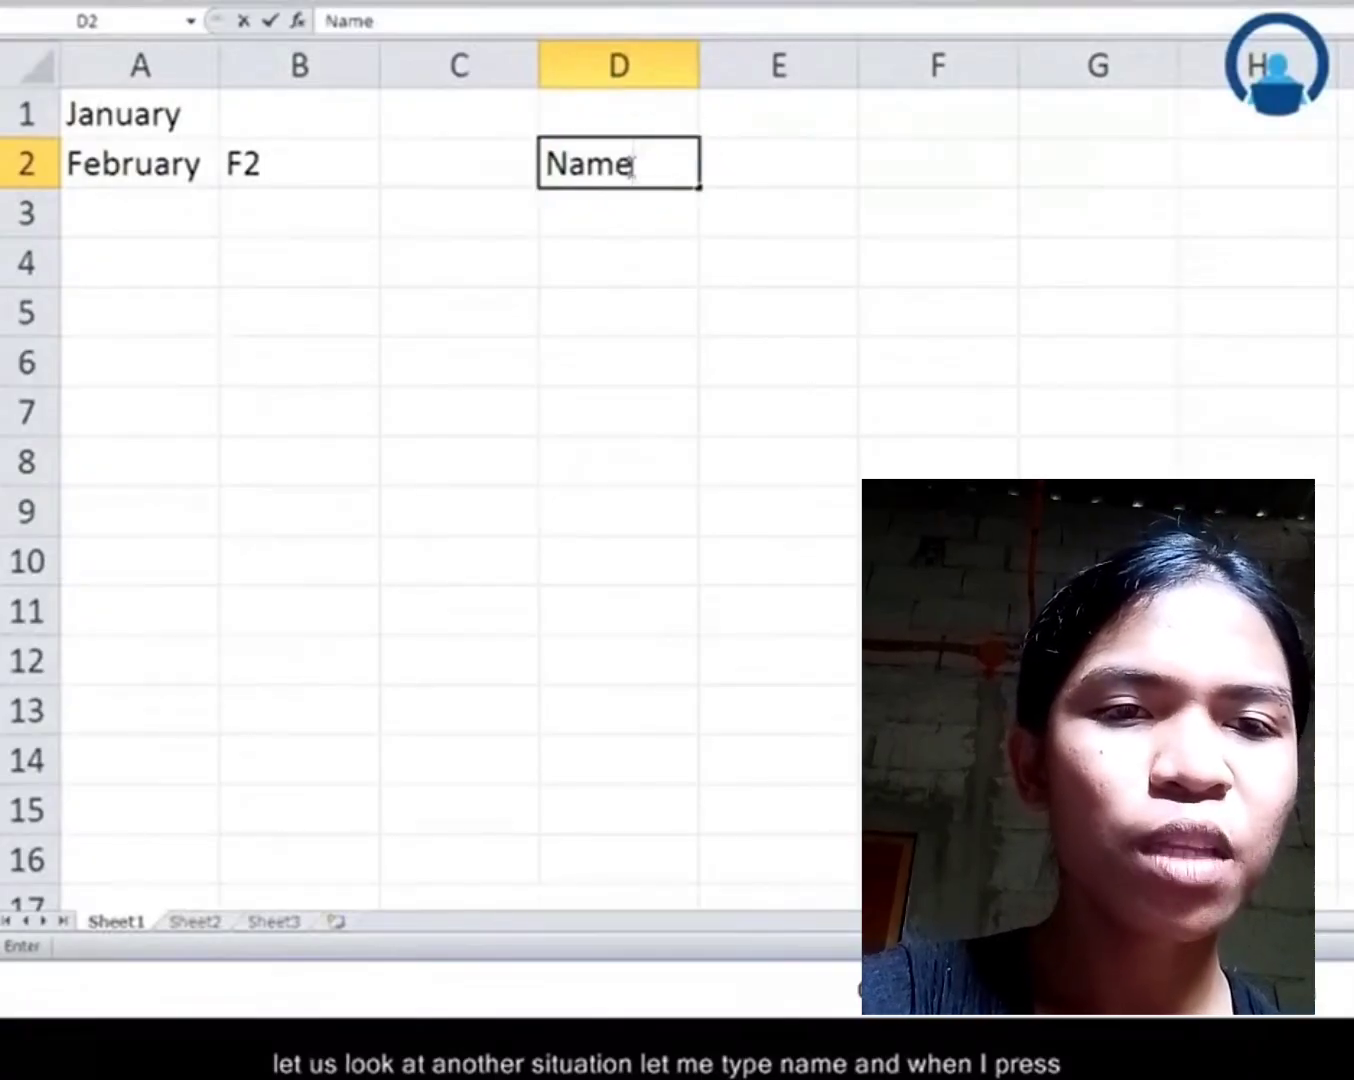
{"action": "key", "text": "Return"}
{"action": "left_click", "coordinate": [630, 167]}
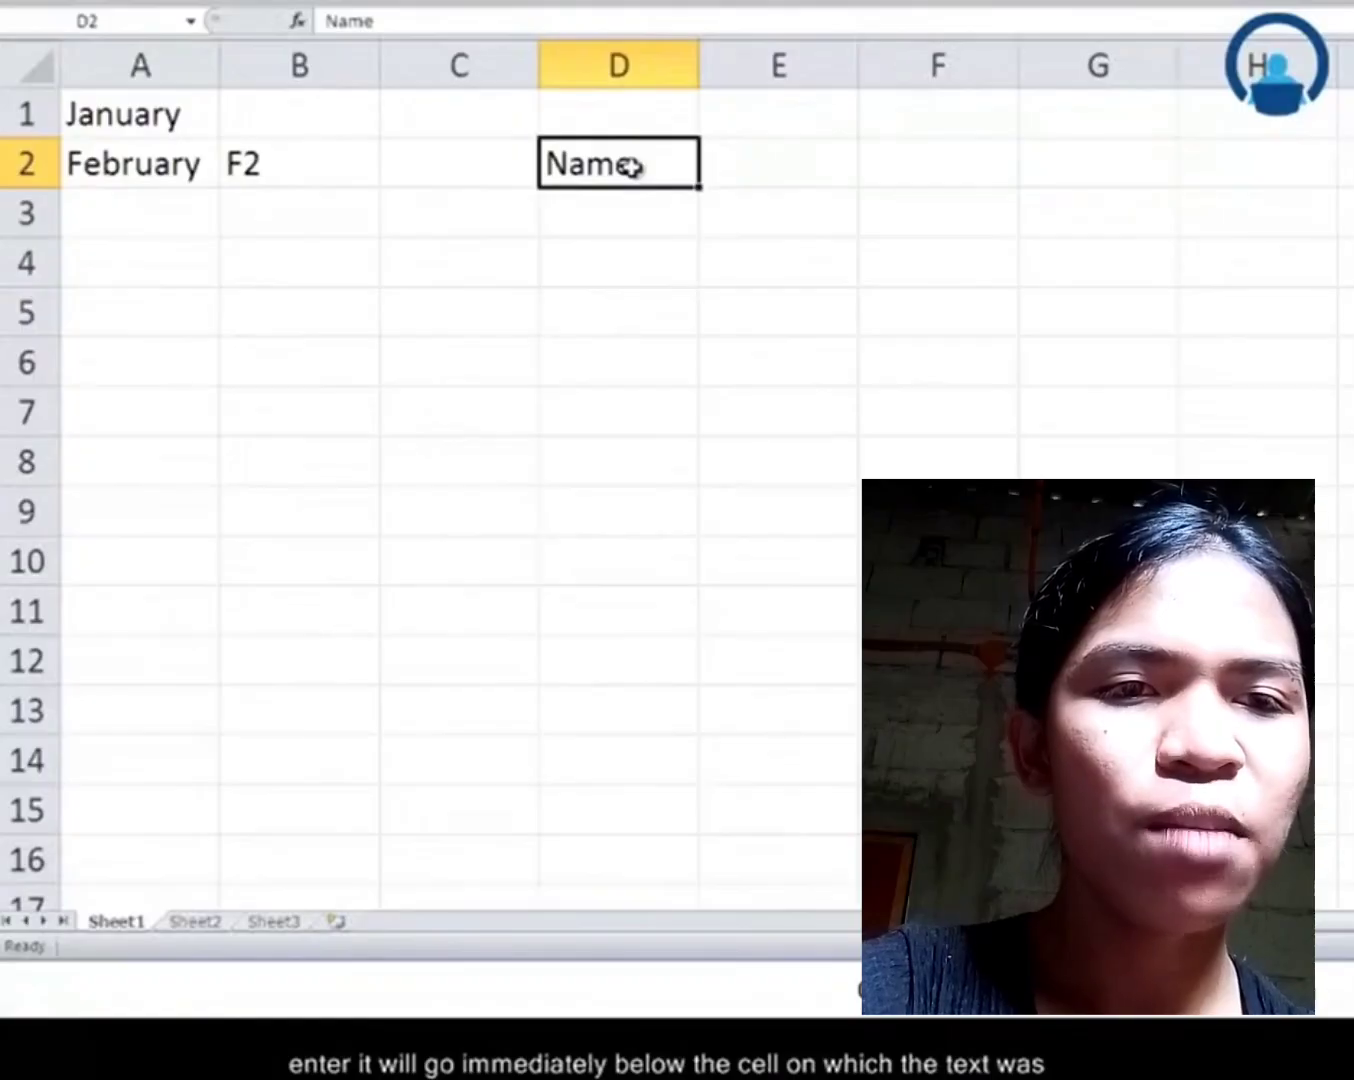
{"action": "key", "text": "Return"}
{"action": "key", "text": "shift+Return"}
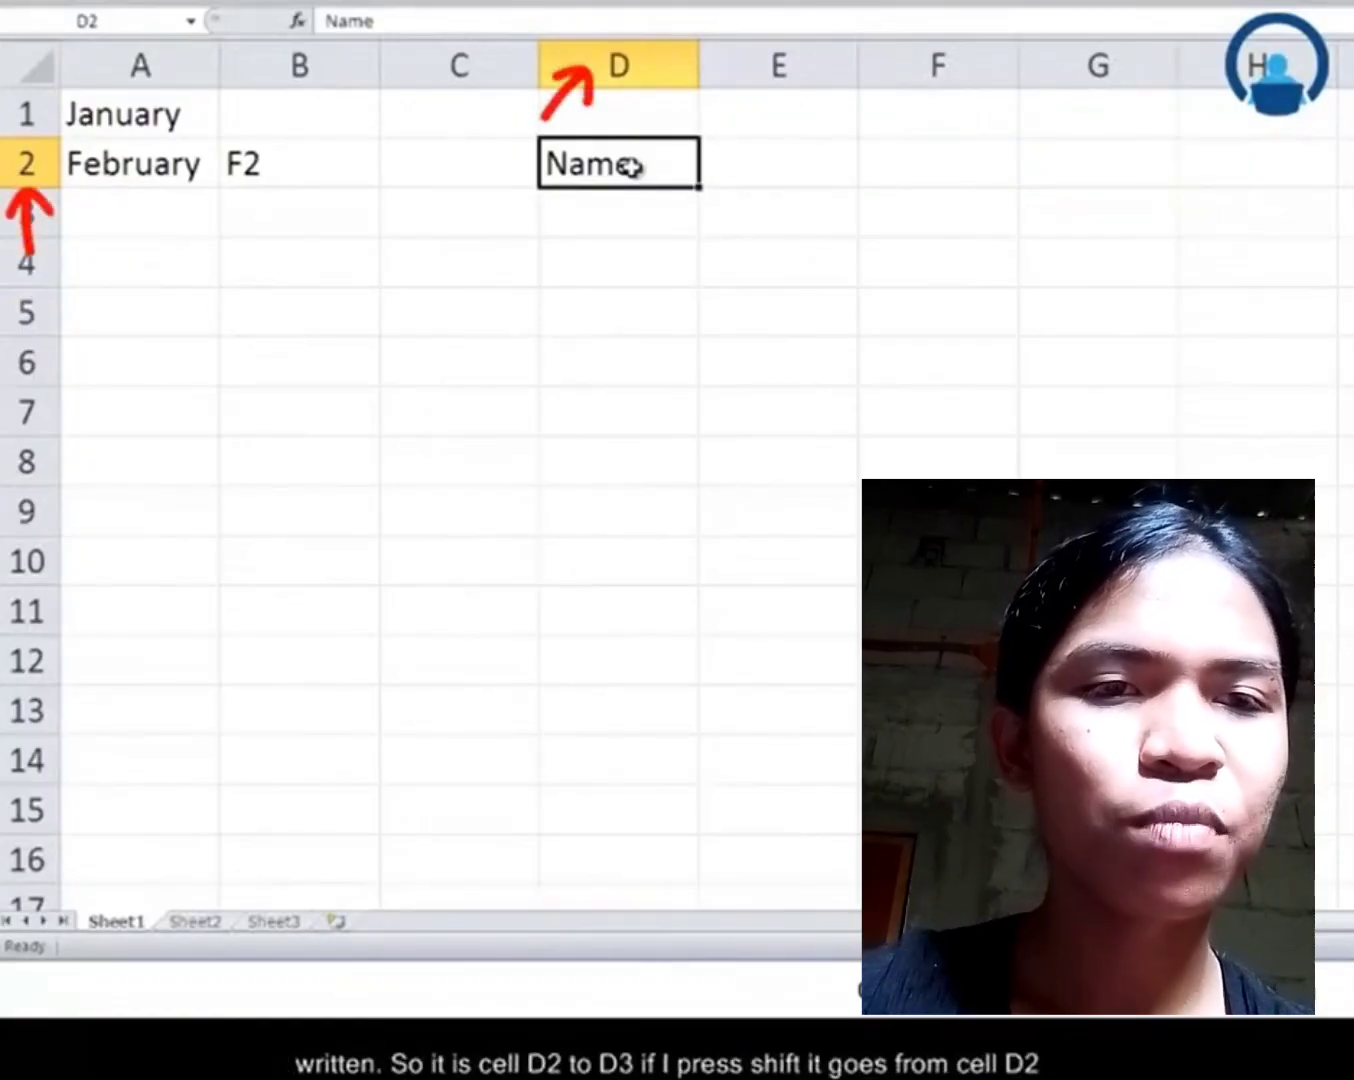
{"action": "key", "text": "Return"}
{"action": "key", "text": "shift+Return"}
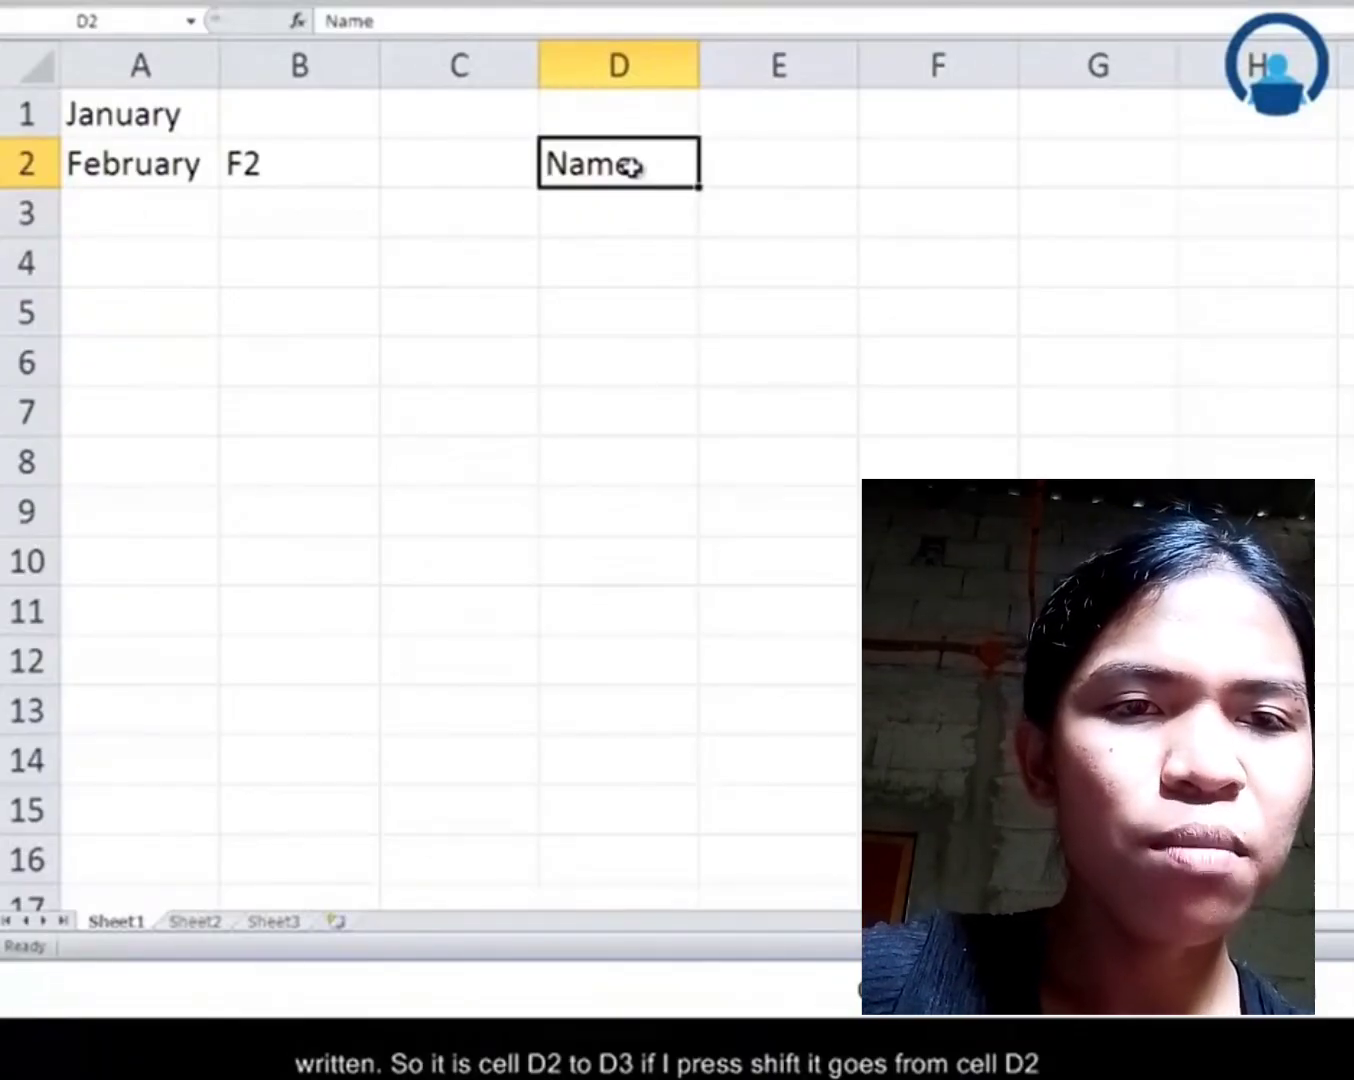
Enter the headings Email in E2 and Date in F2 across the row, finishing with the selection in D3.
{"action": "key", "text": "Tab"}
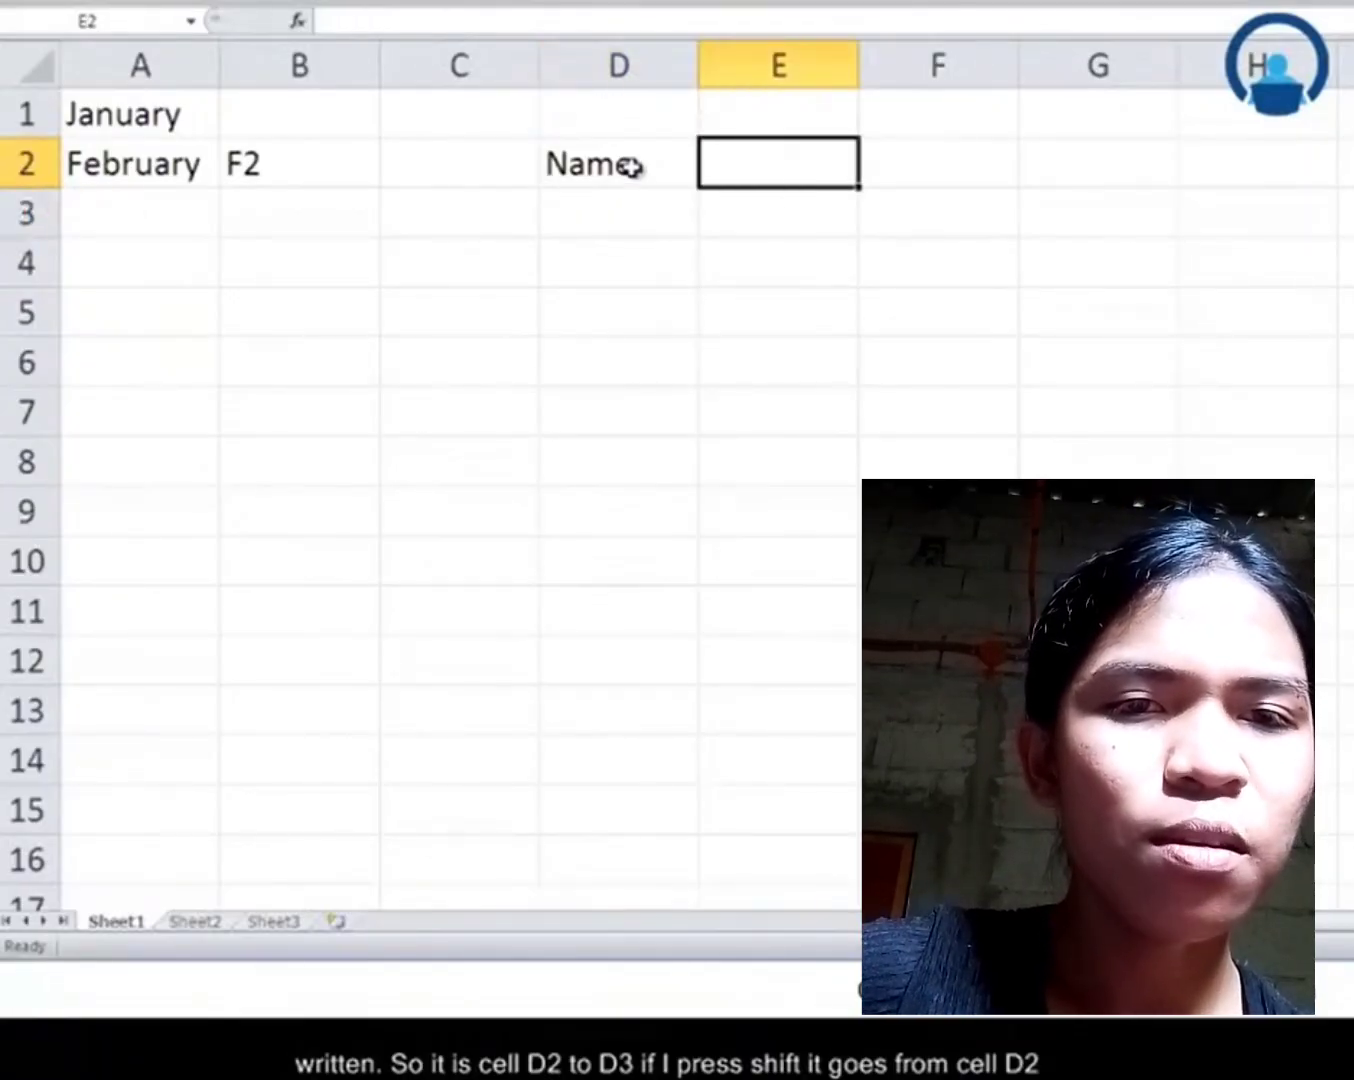
{"action": "type", "text": "Email"}
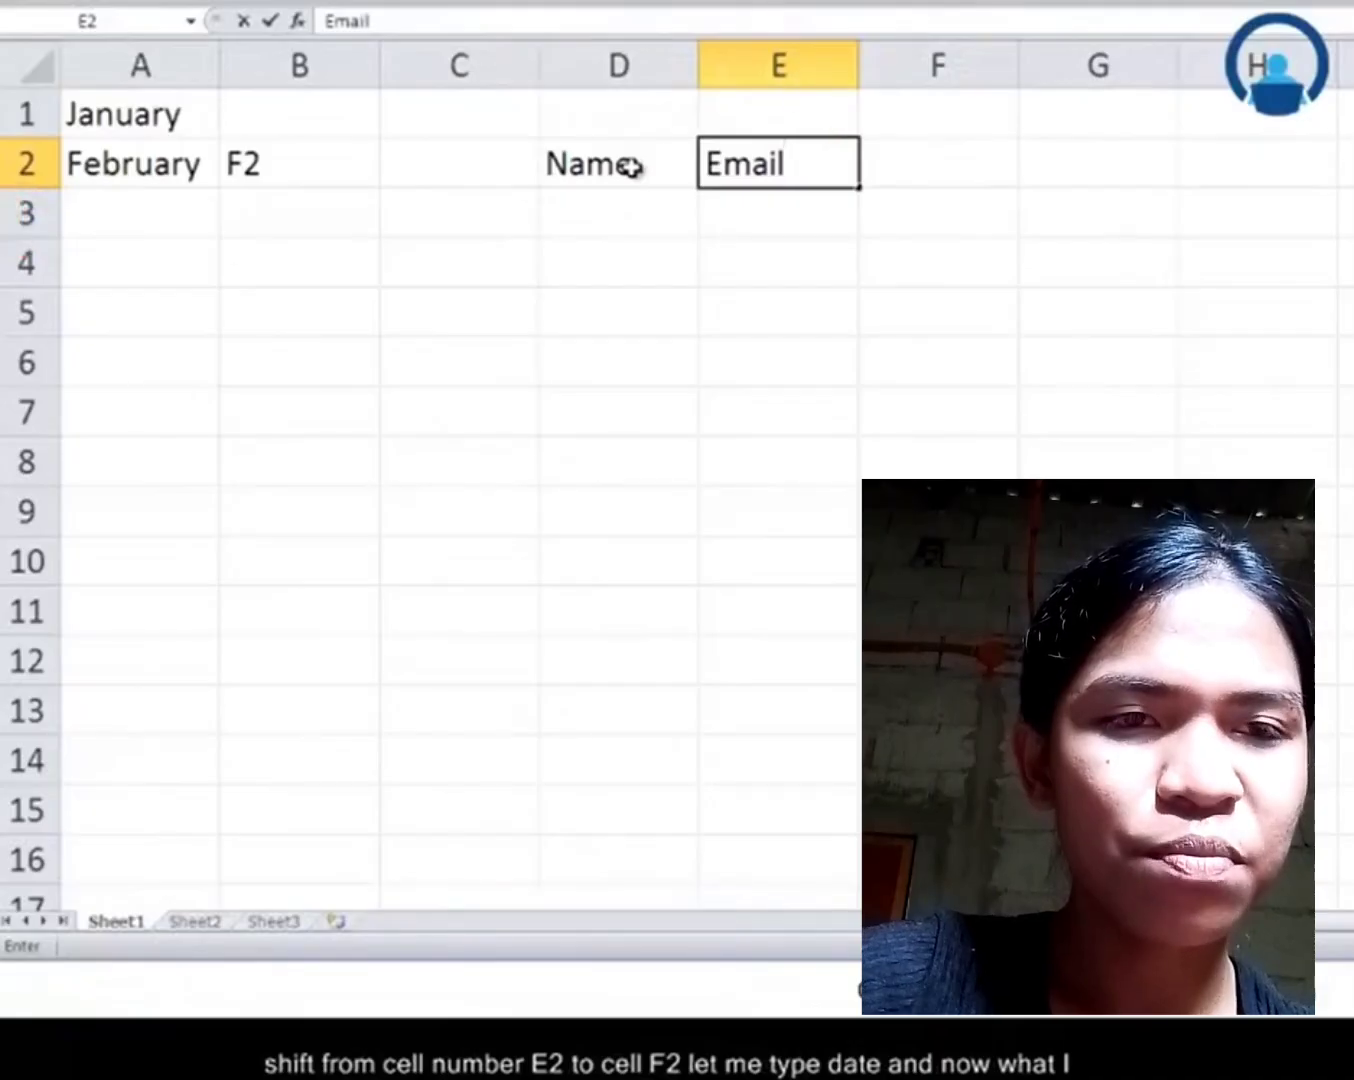
{"action": "key", "text": "Tab"}
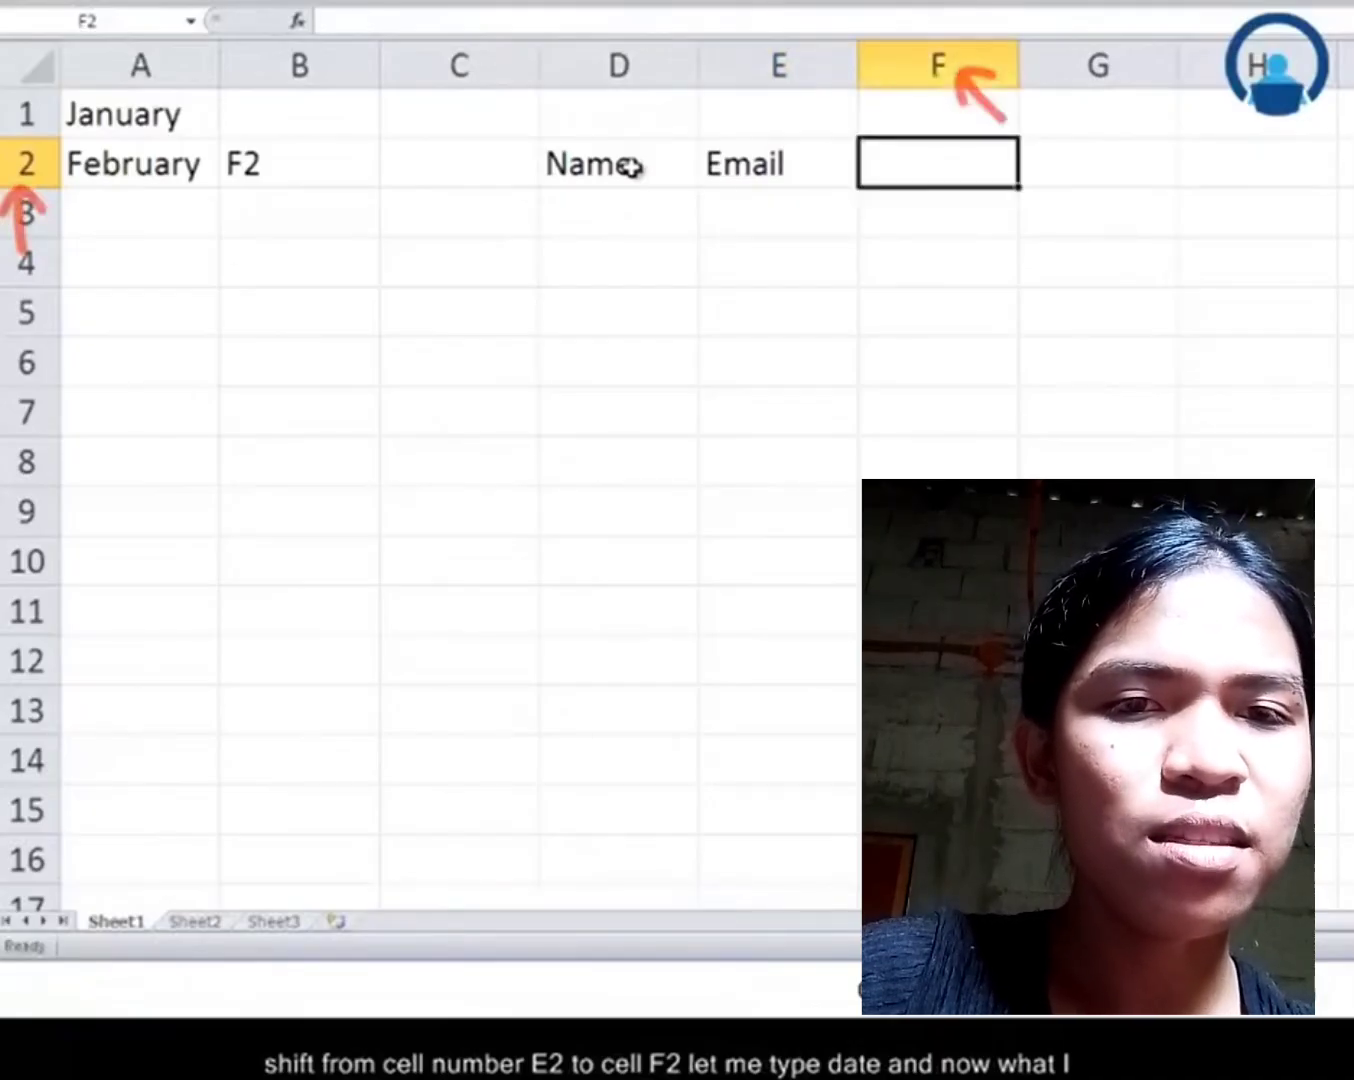
{"action": "type", "text": "Date"}
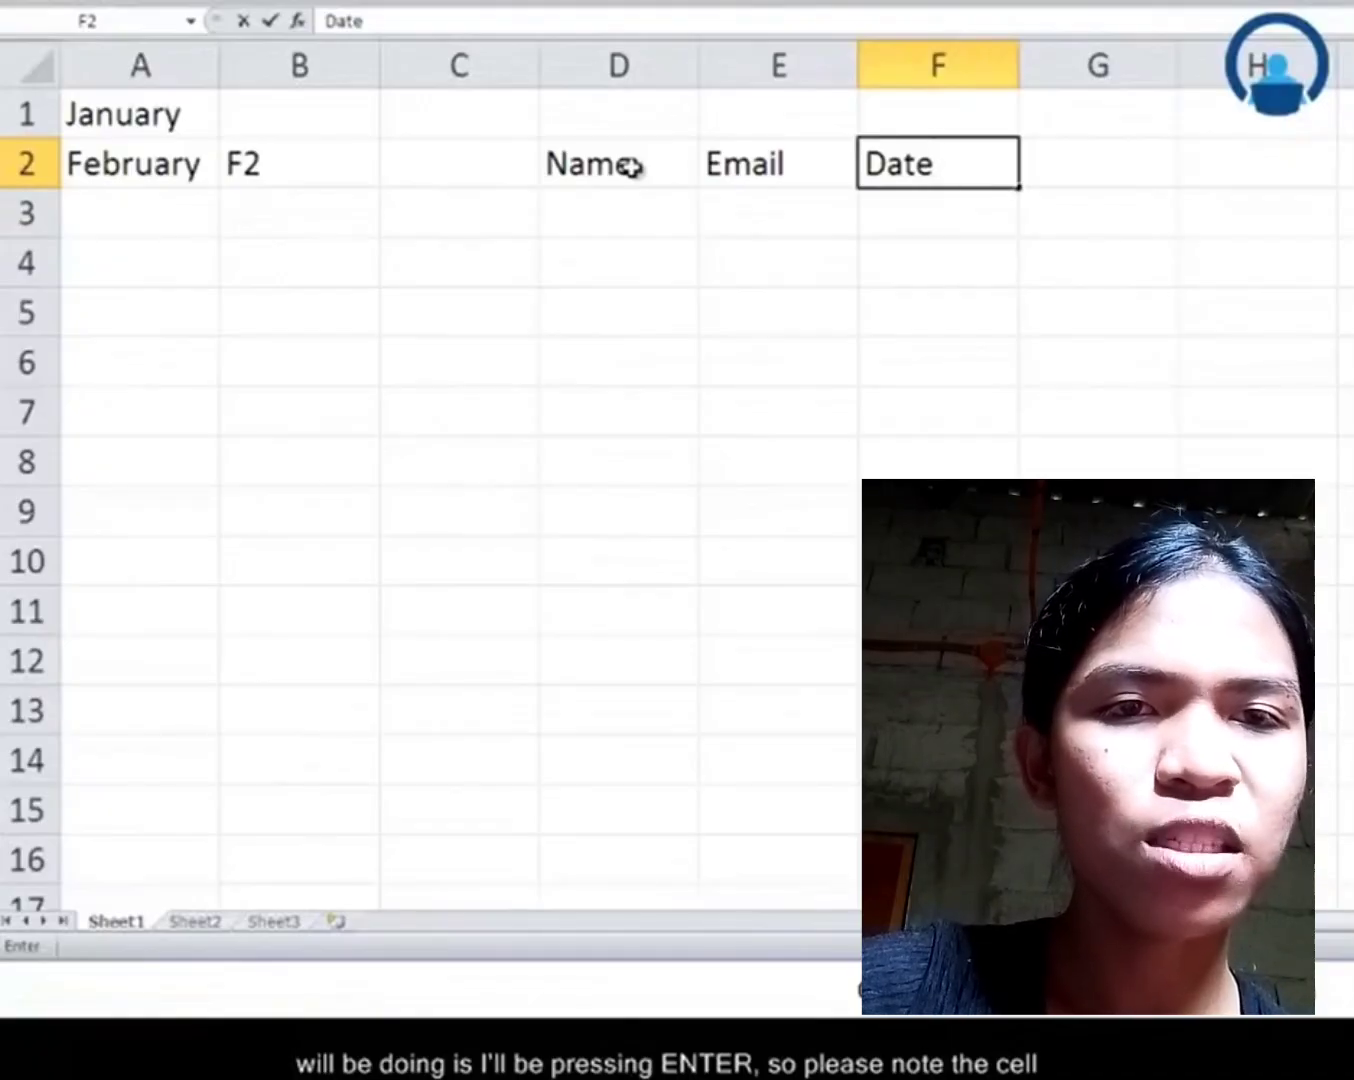
{"action": "key", "text": "Return"}
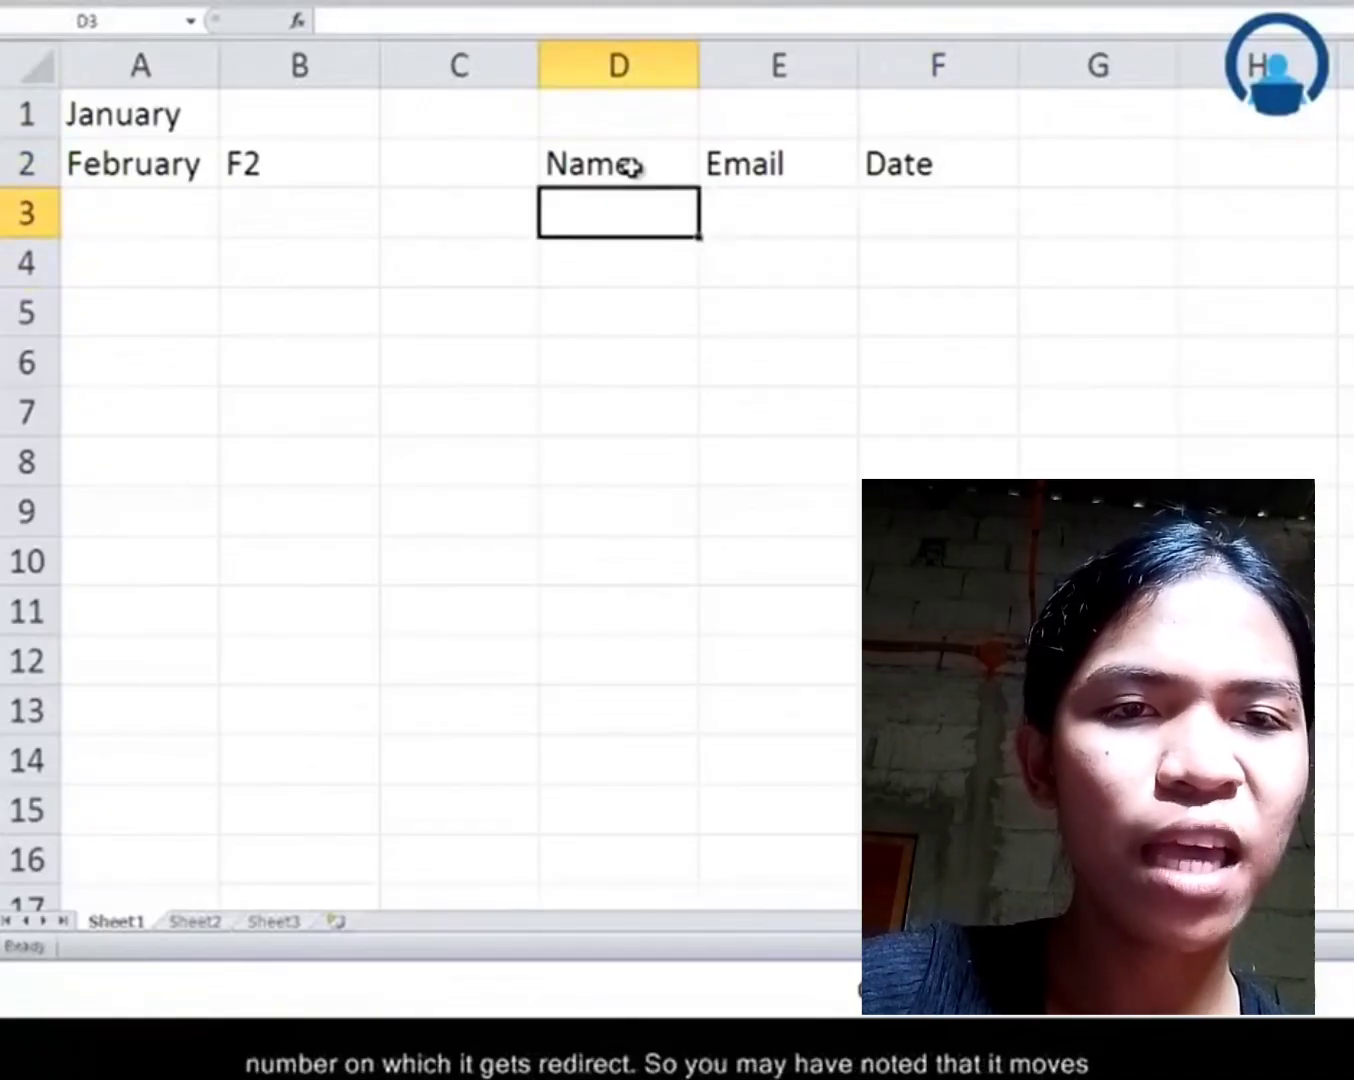
Retrace the entry order by selecting F2, D3 and each heading in D2:F2, ending on D3.
{"action": "left_click", "coordinate": [903, 166]}
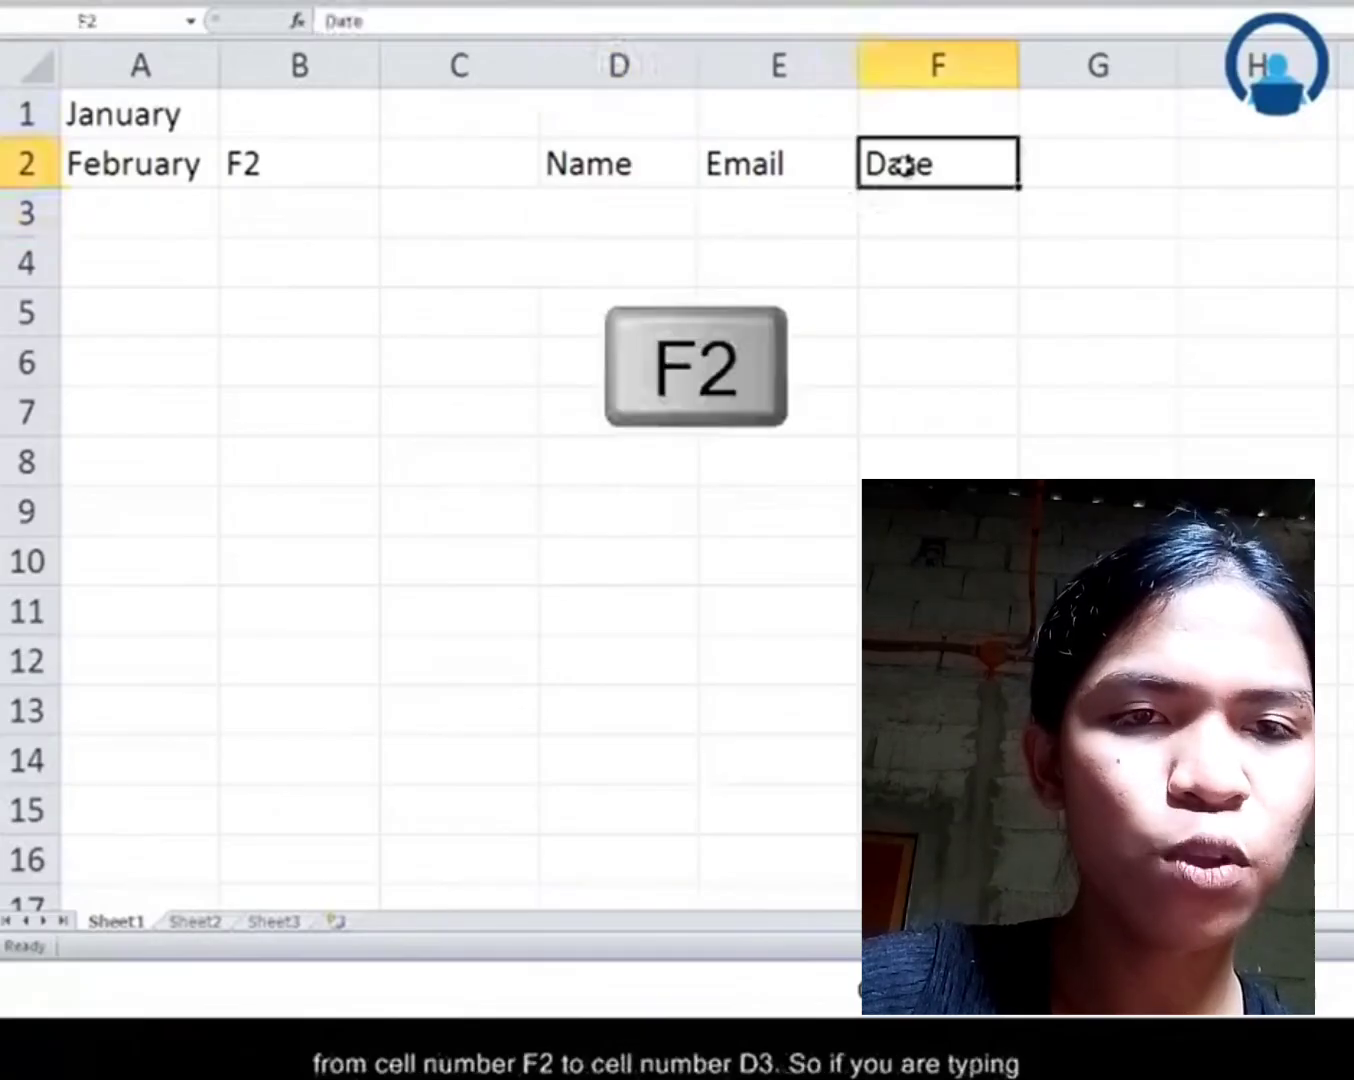
{"action": "left_click", "coordinate": [641, 211]}
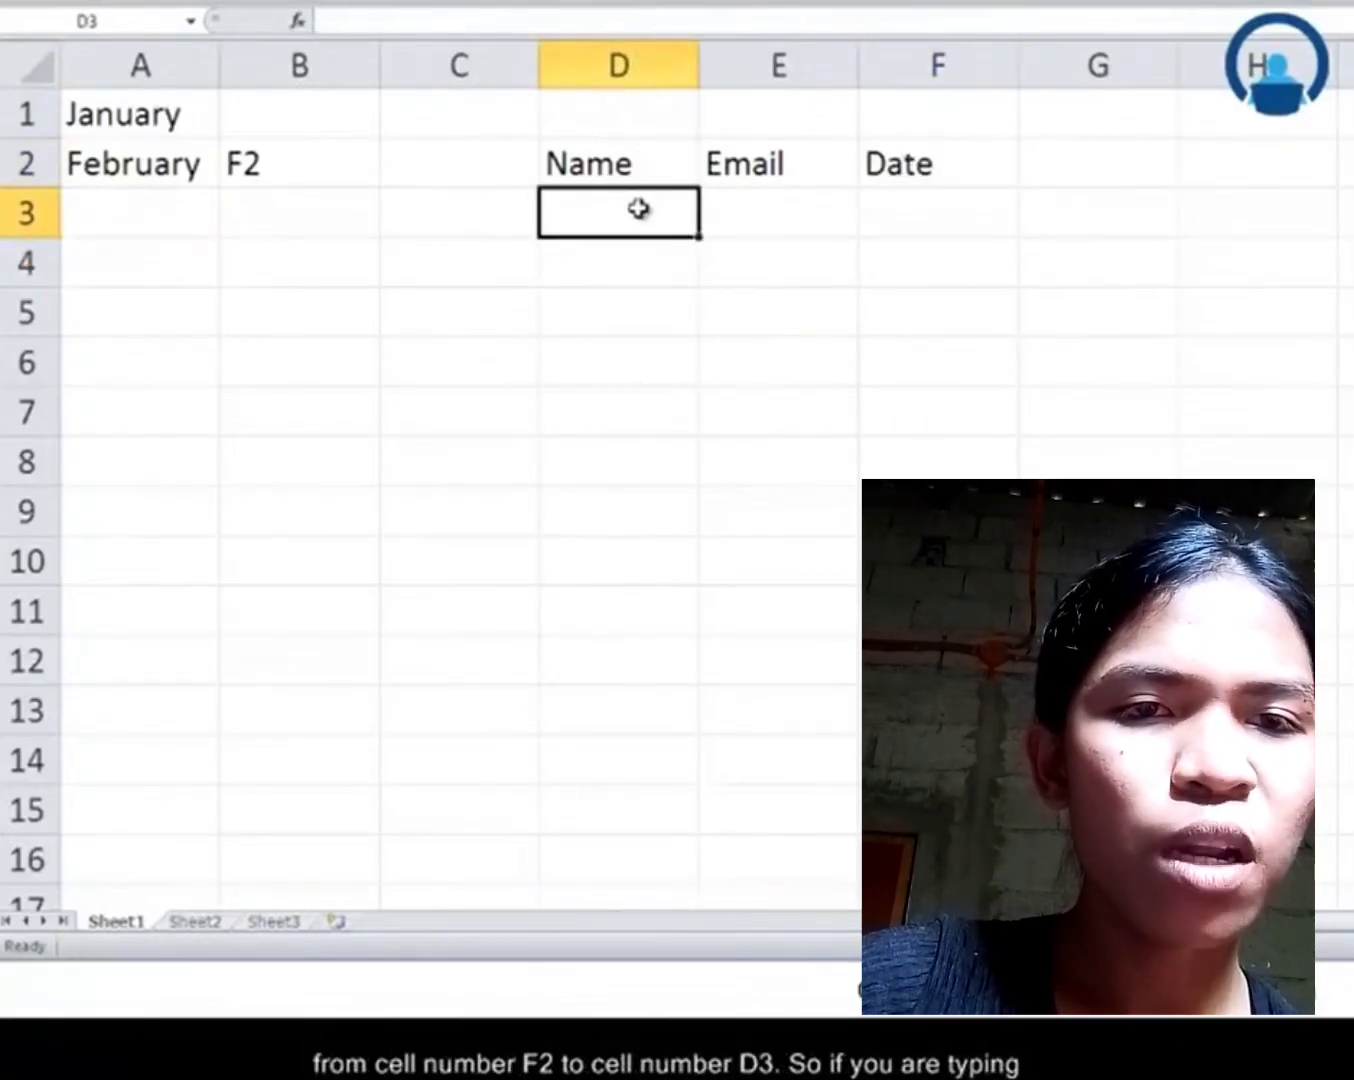
{"action": "left_click", "coordinate": [617, 168]}
{"action": "left_click", "coordinate": [745, 167]}
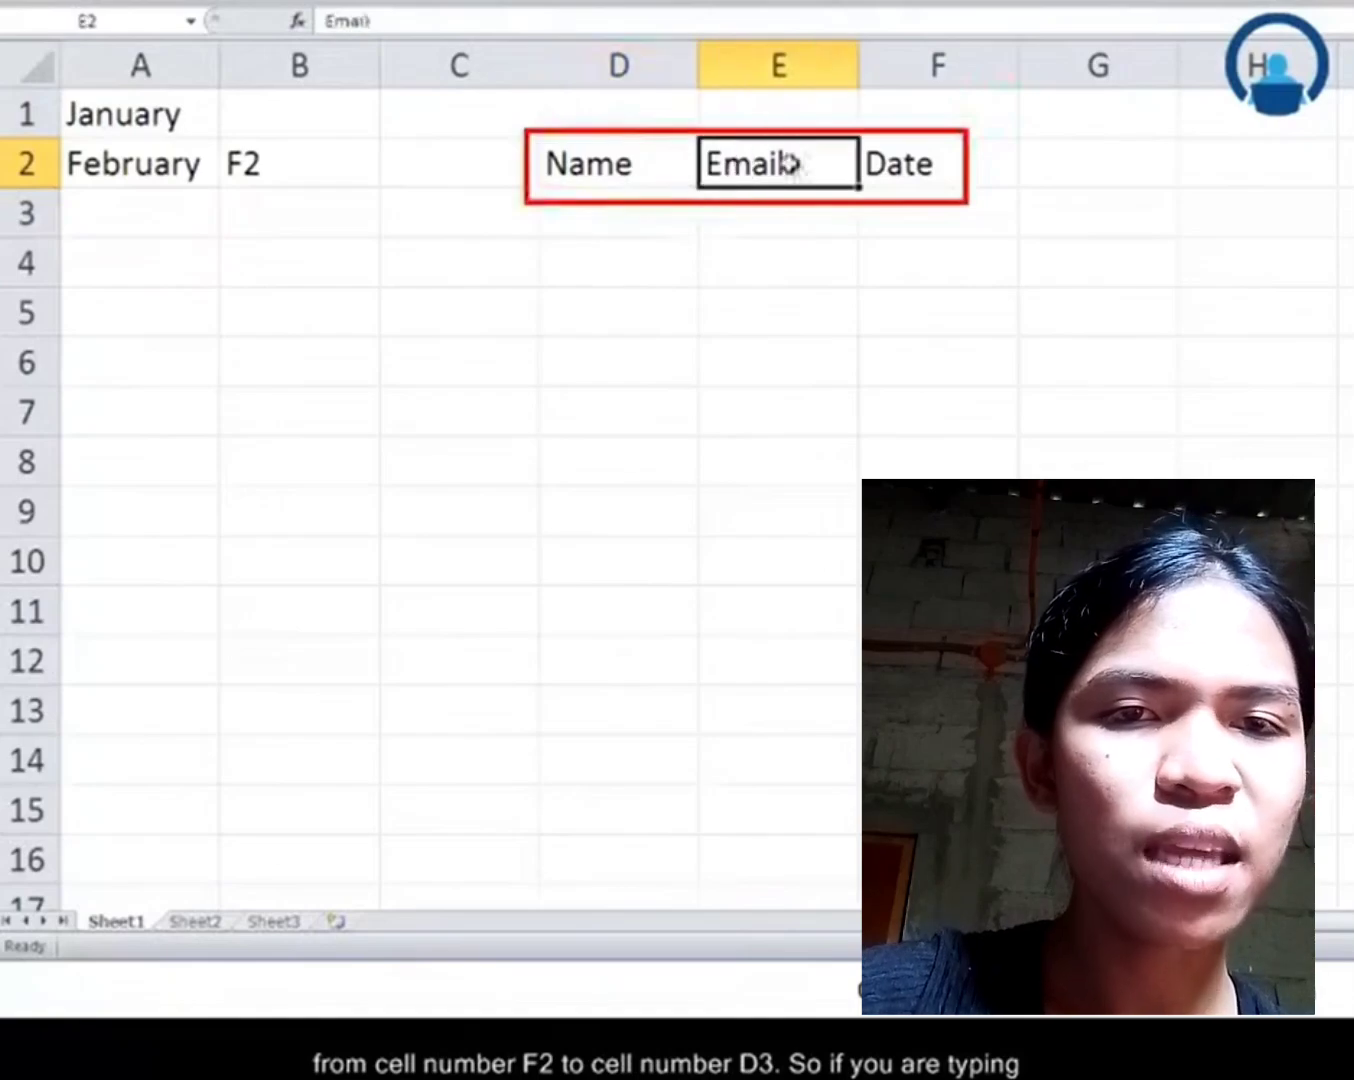
{"action": "left_click", "coordinate": [880, 166]}
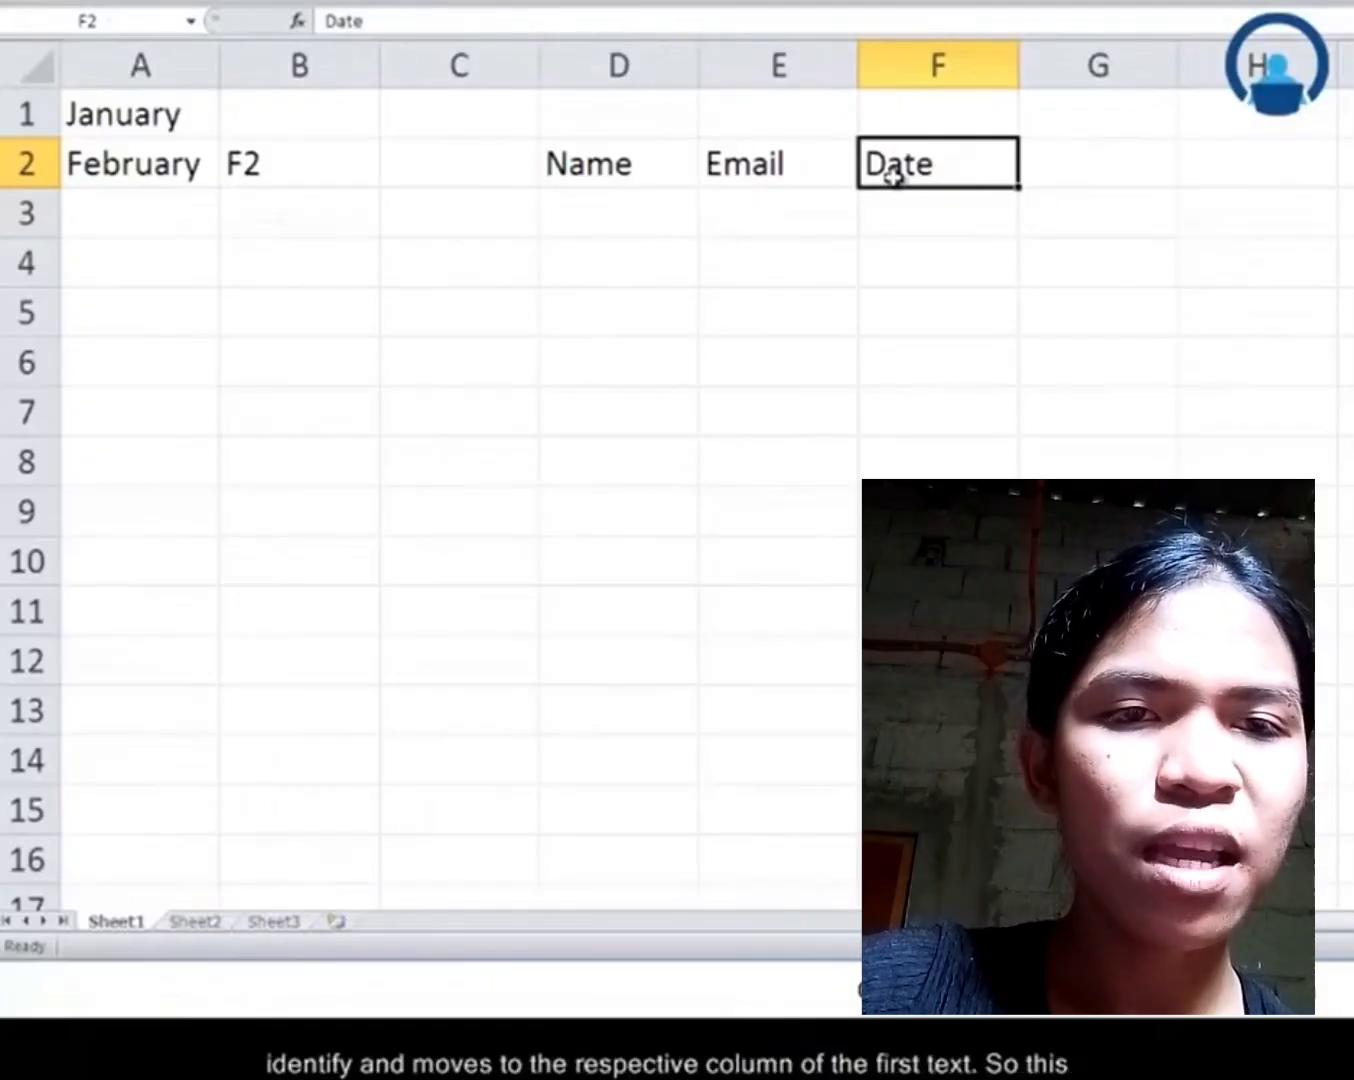
{"action": "left_click", "coordinate": [628, 204]}
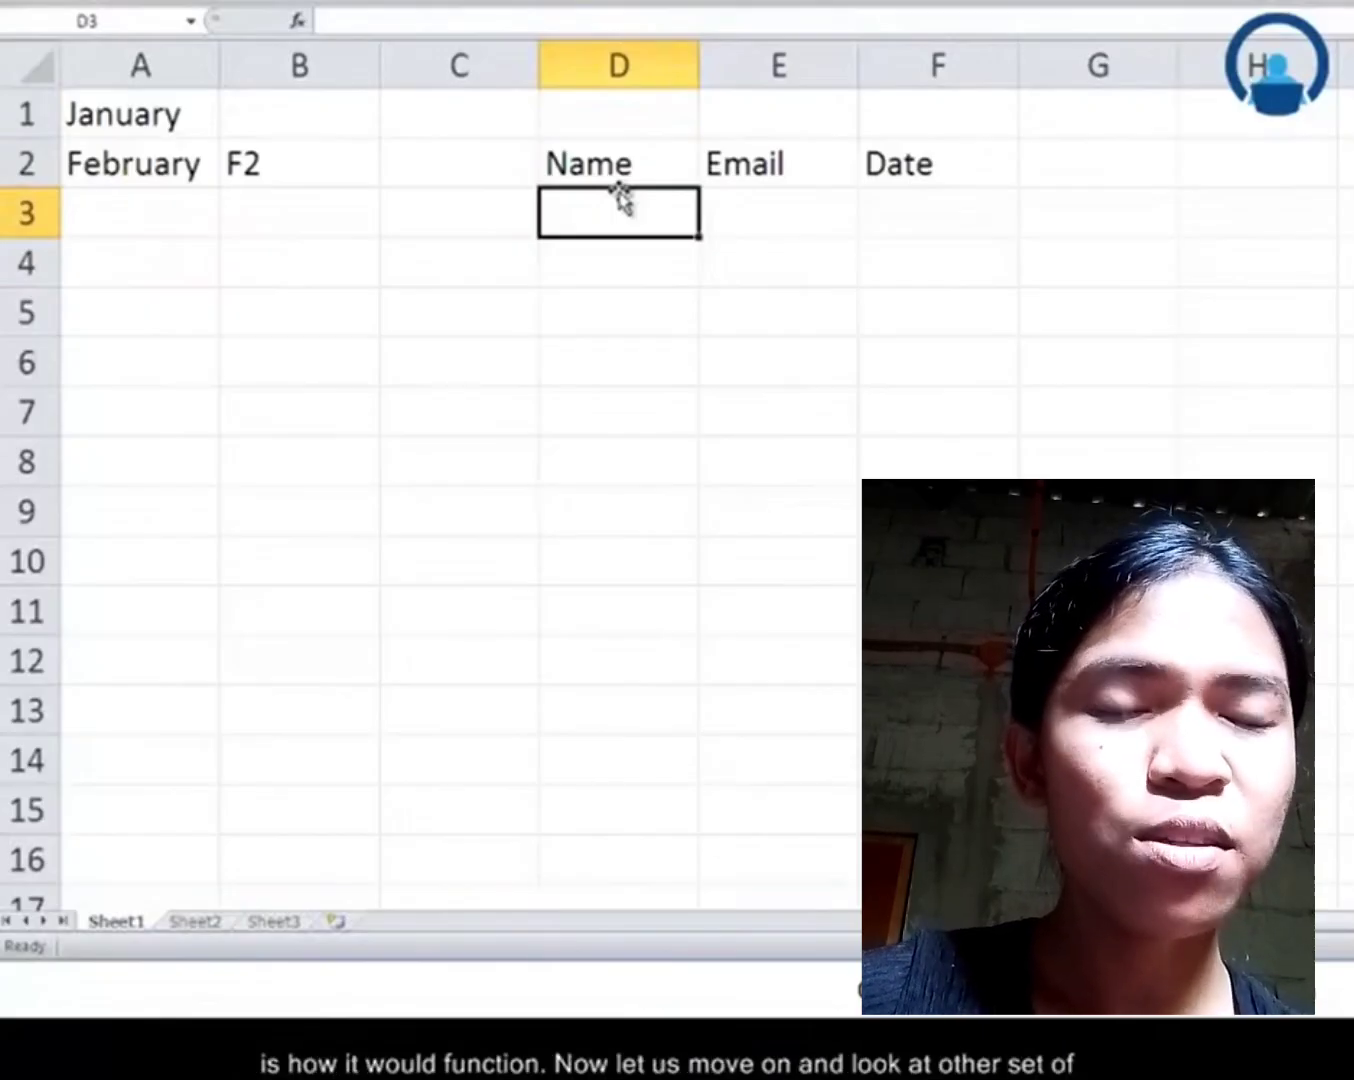
Enter the date 09/9/2013 in cell D4 and highlight its value in the formula bar.
{"action": "left_click", "coordinate": [597, 271]}
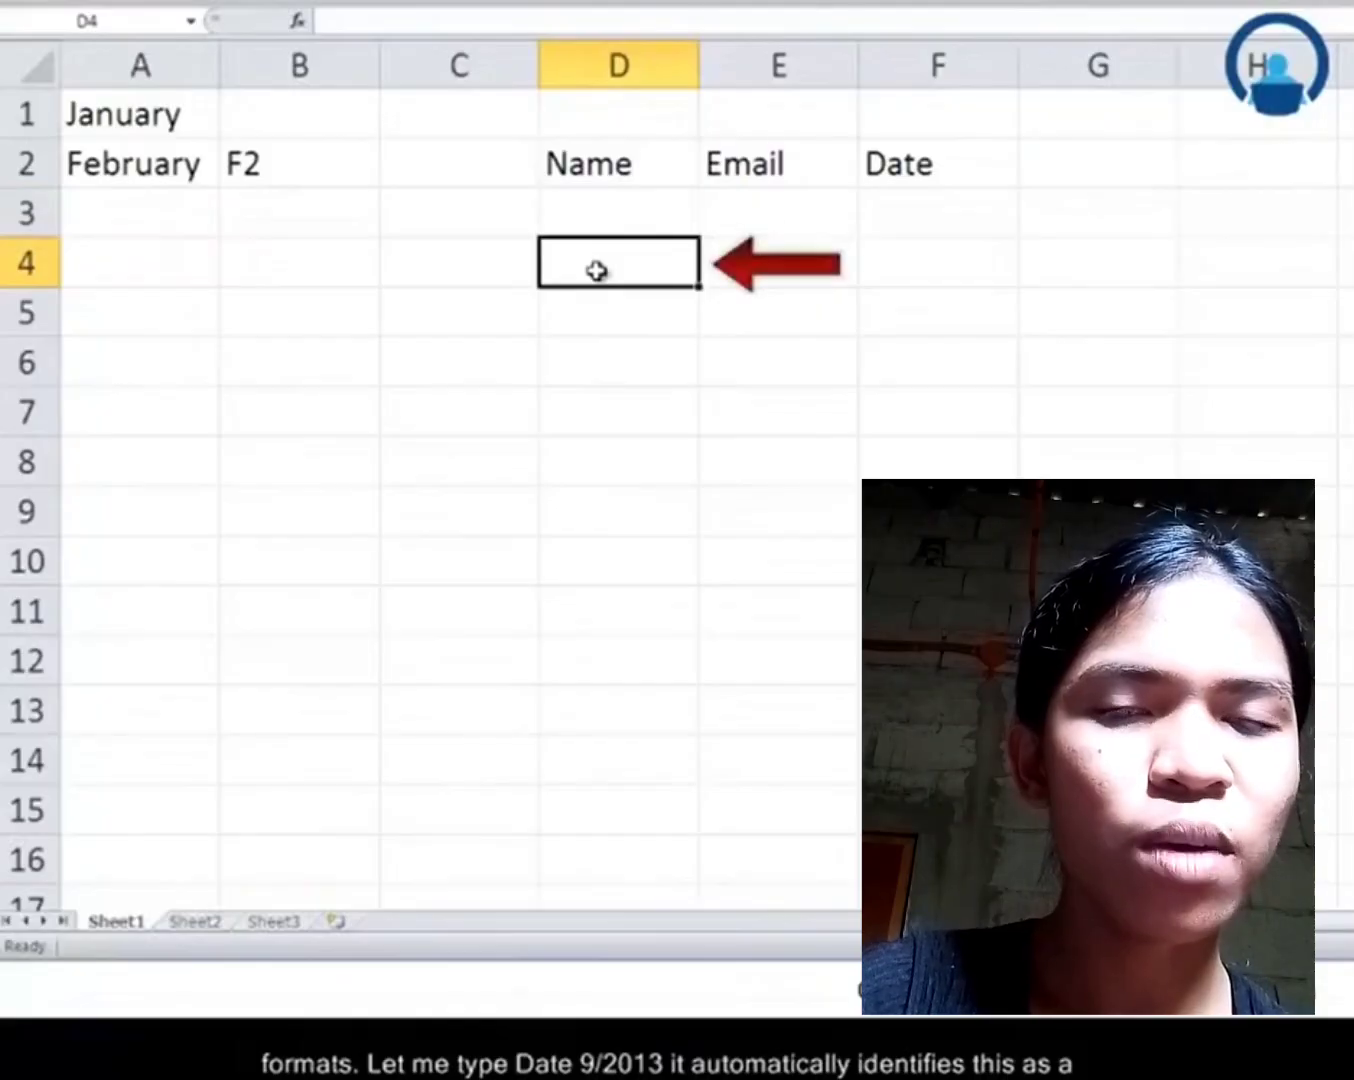
{"action": "type", "text": "09/9/"}
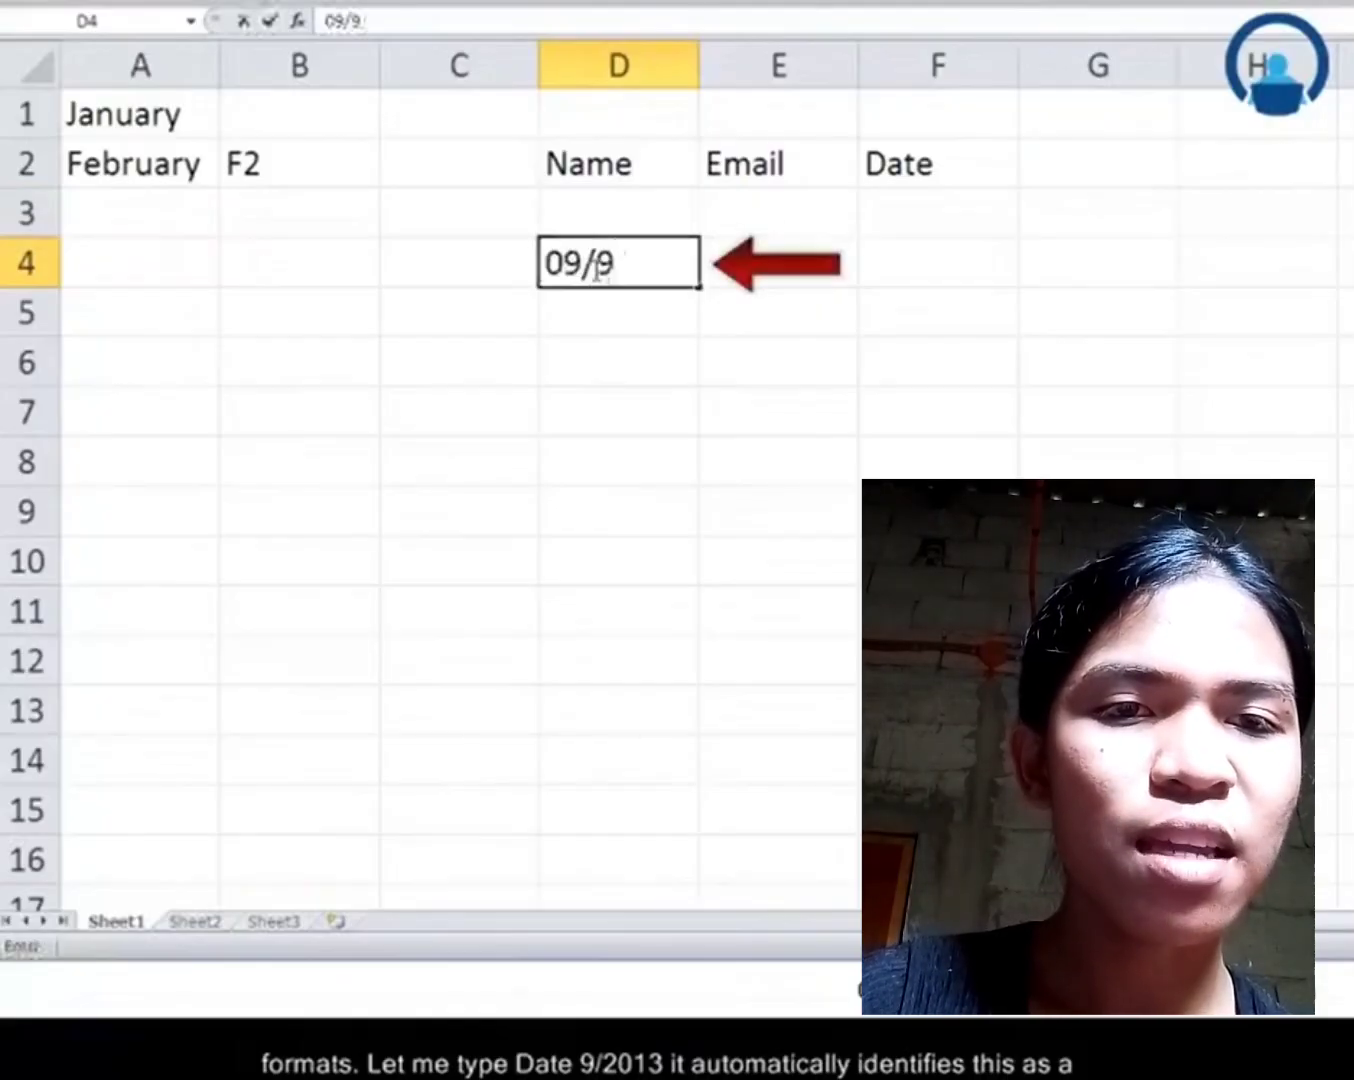
{"action": "type", "text": "201"}
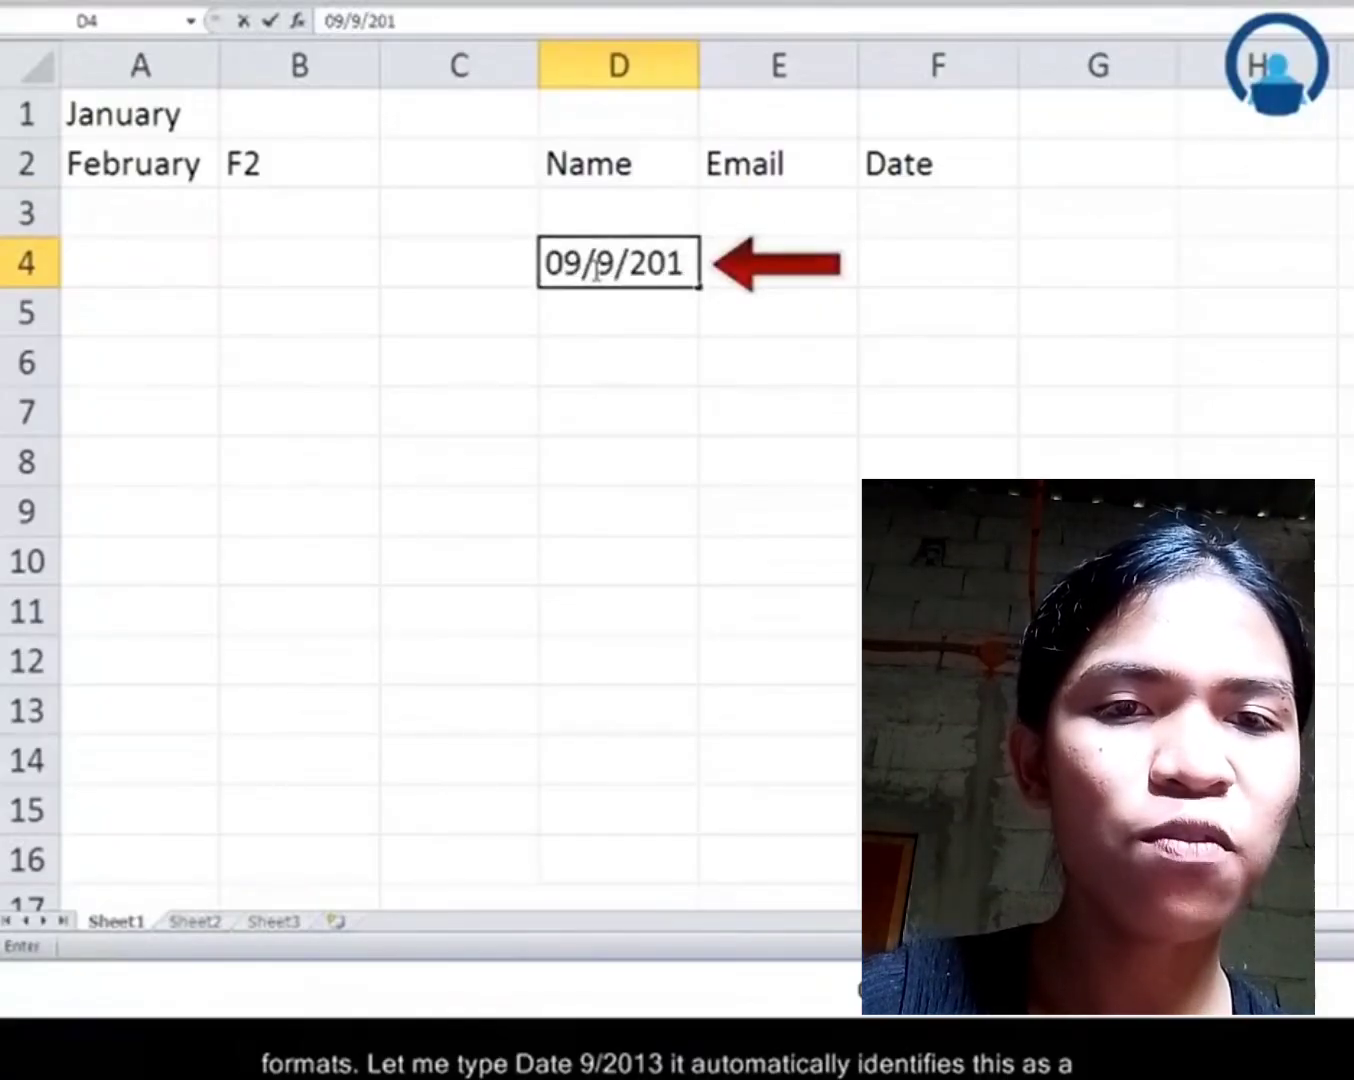
{"action": "type", "text": "3"}
{"action": "key", "text": "Return"}
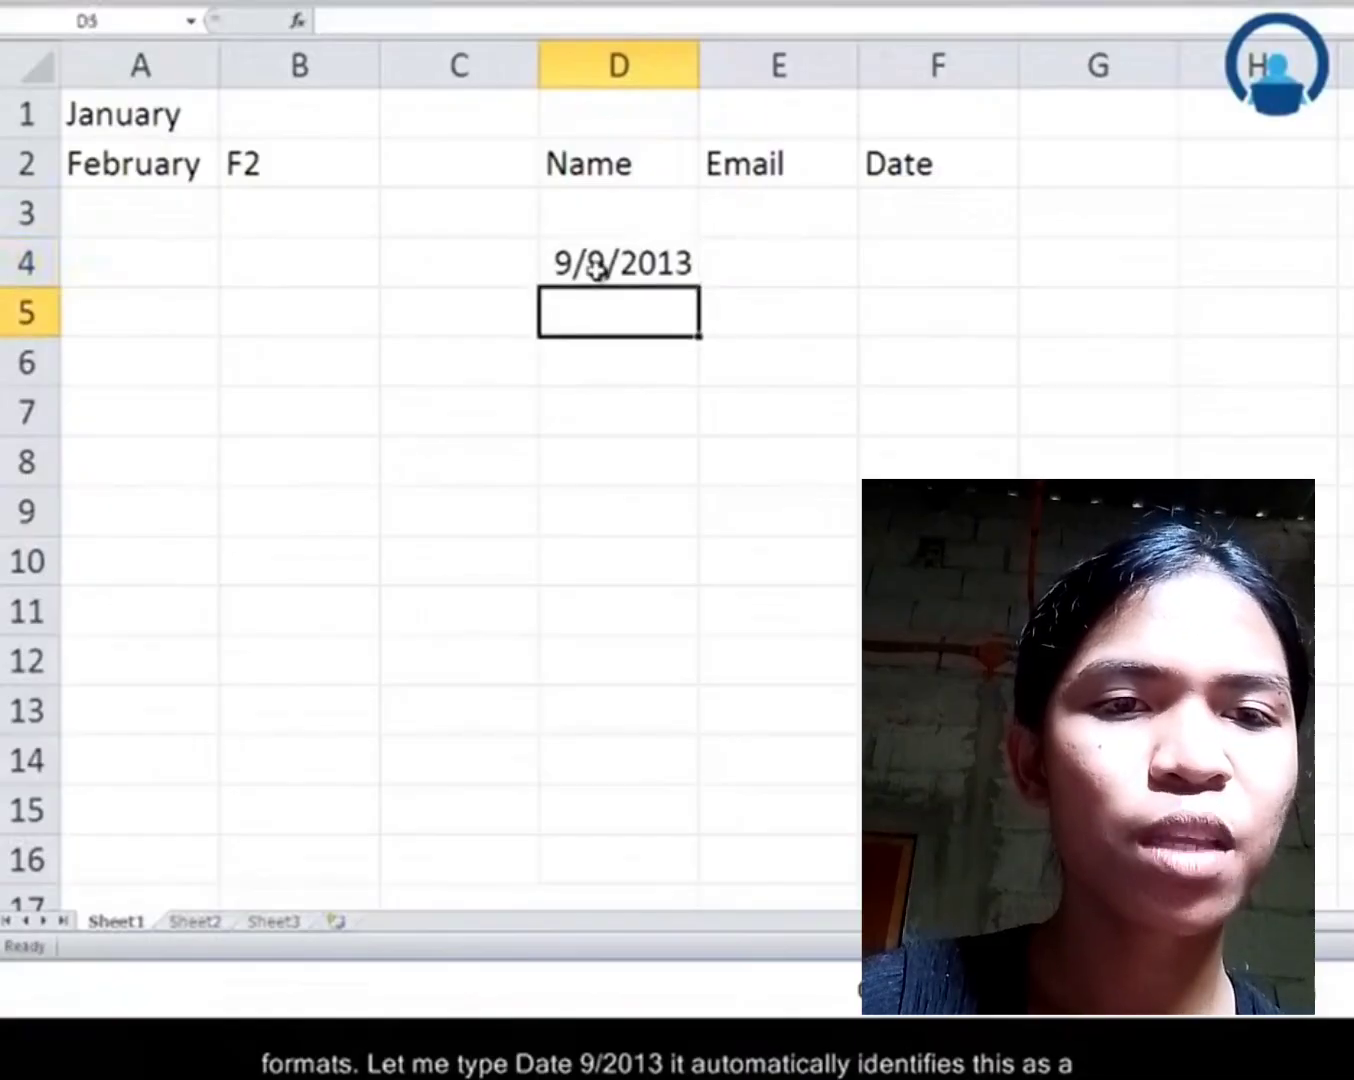
{"action": "left_click", "coordinate": [596, 270]}
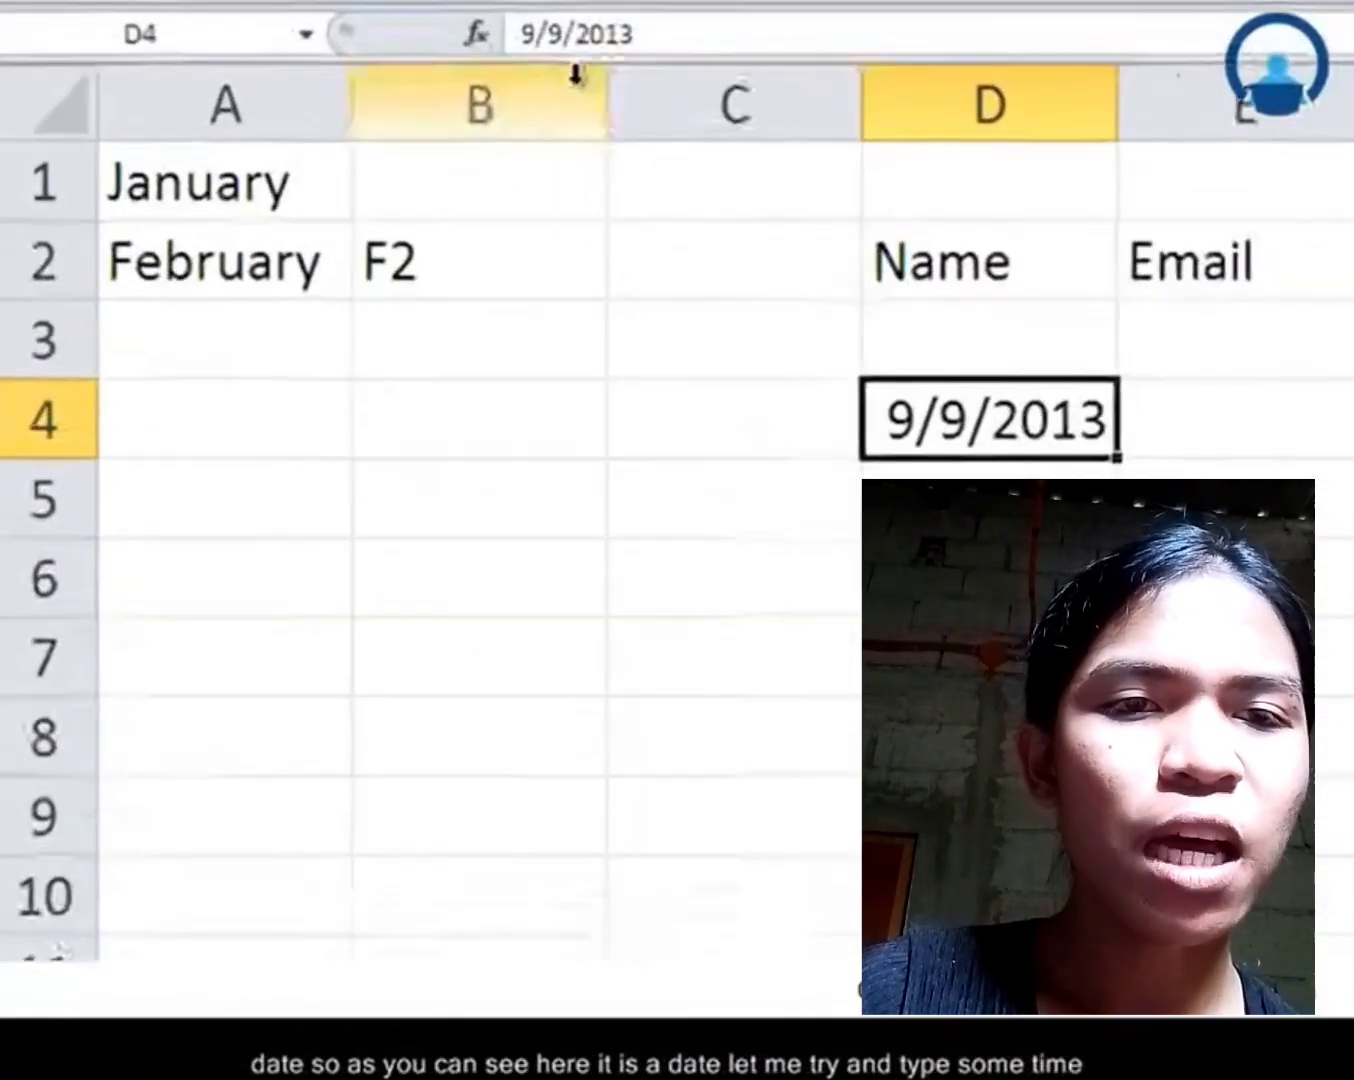
{"action": "left_click_drag", "start_coordinate": [528, 36], "coordinate": [640, 35]}
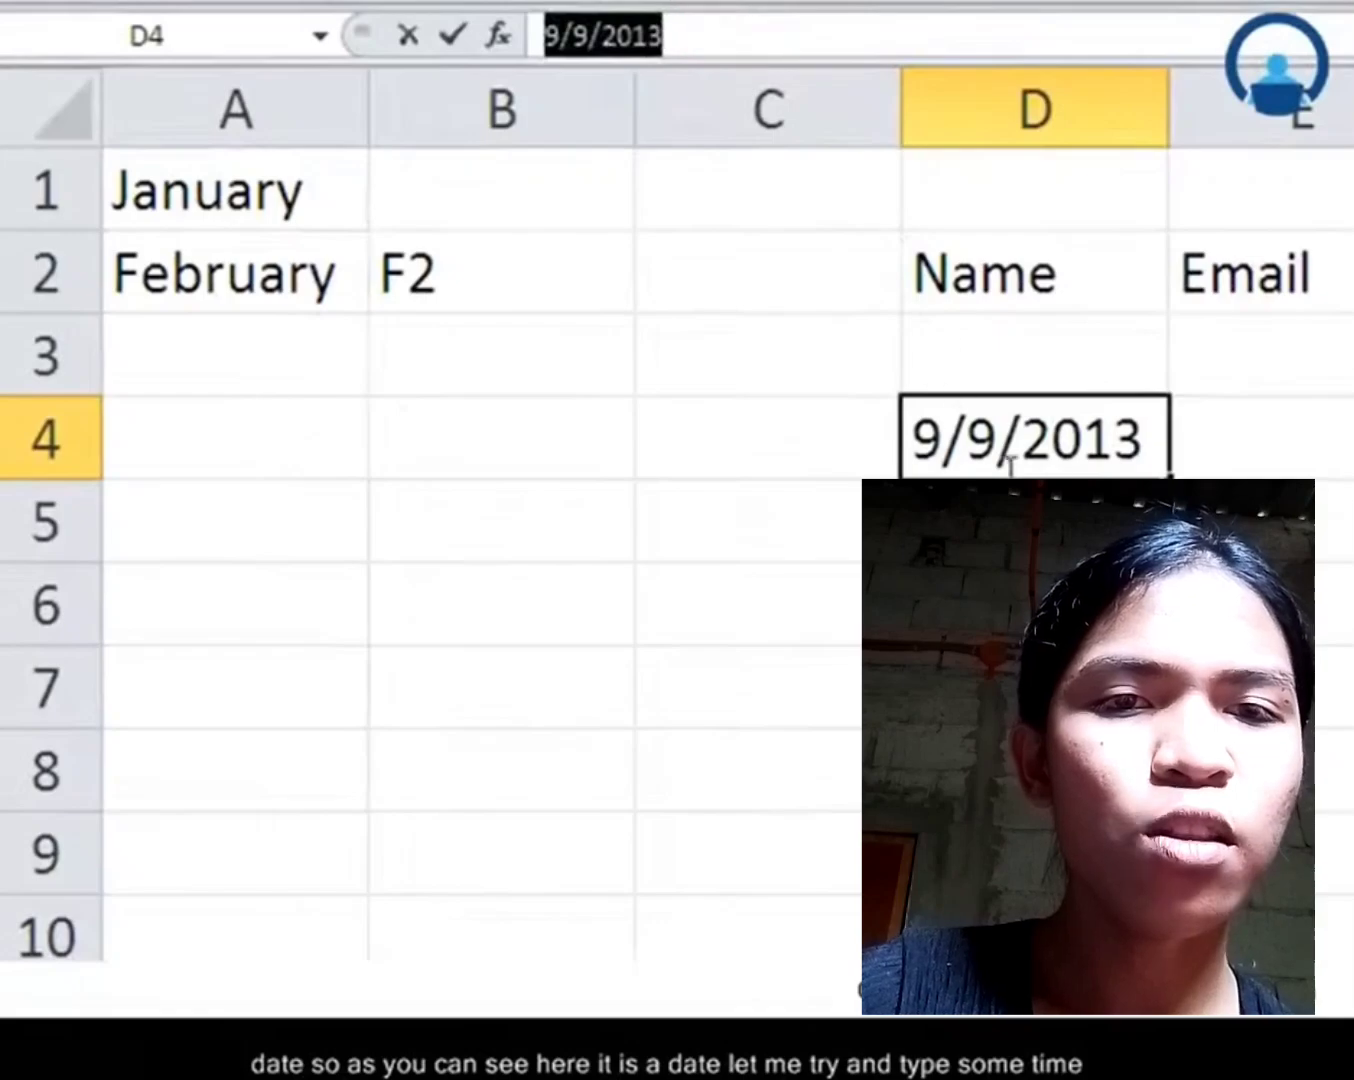
Enter the time 10:00 in cell E4 and highlight its stored value in the formula bar.
{"action": "key", "text": "Tab"}
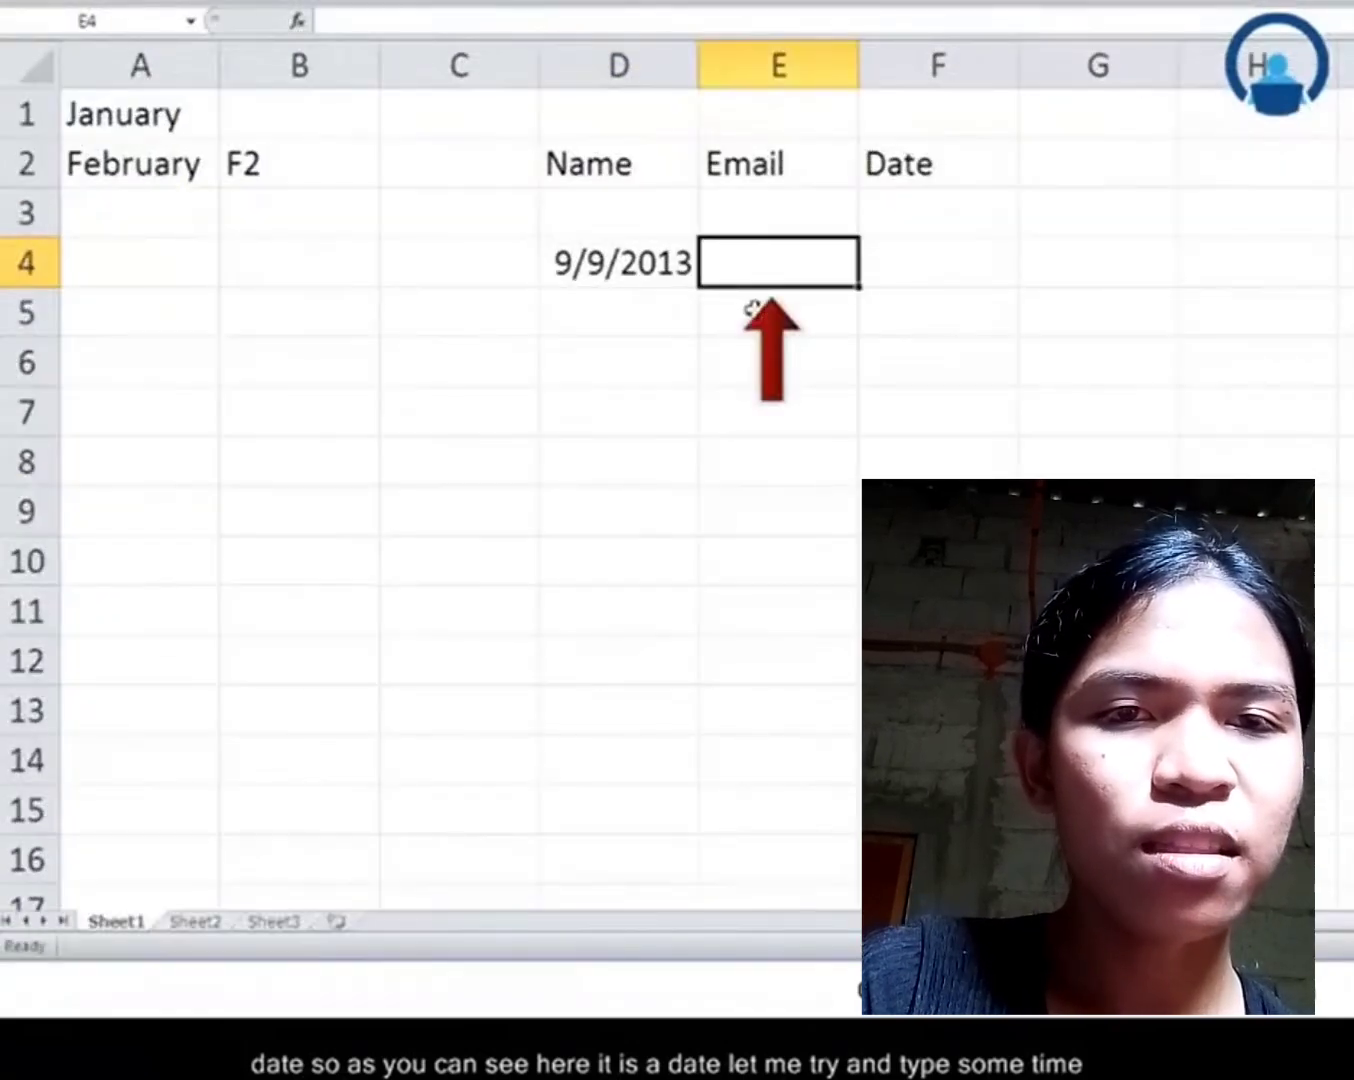
{"action": "type", "text": "10:00"}
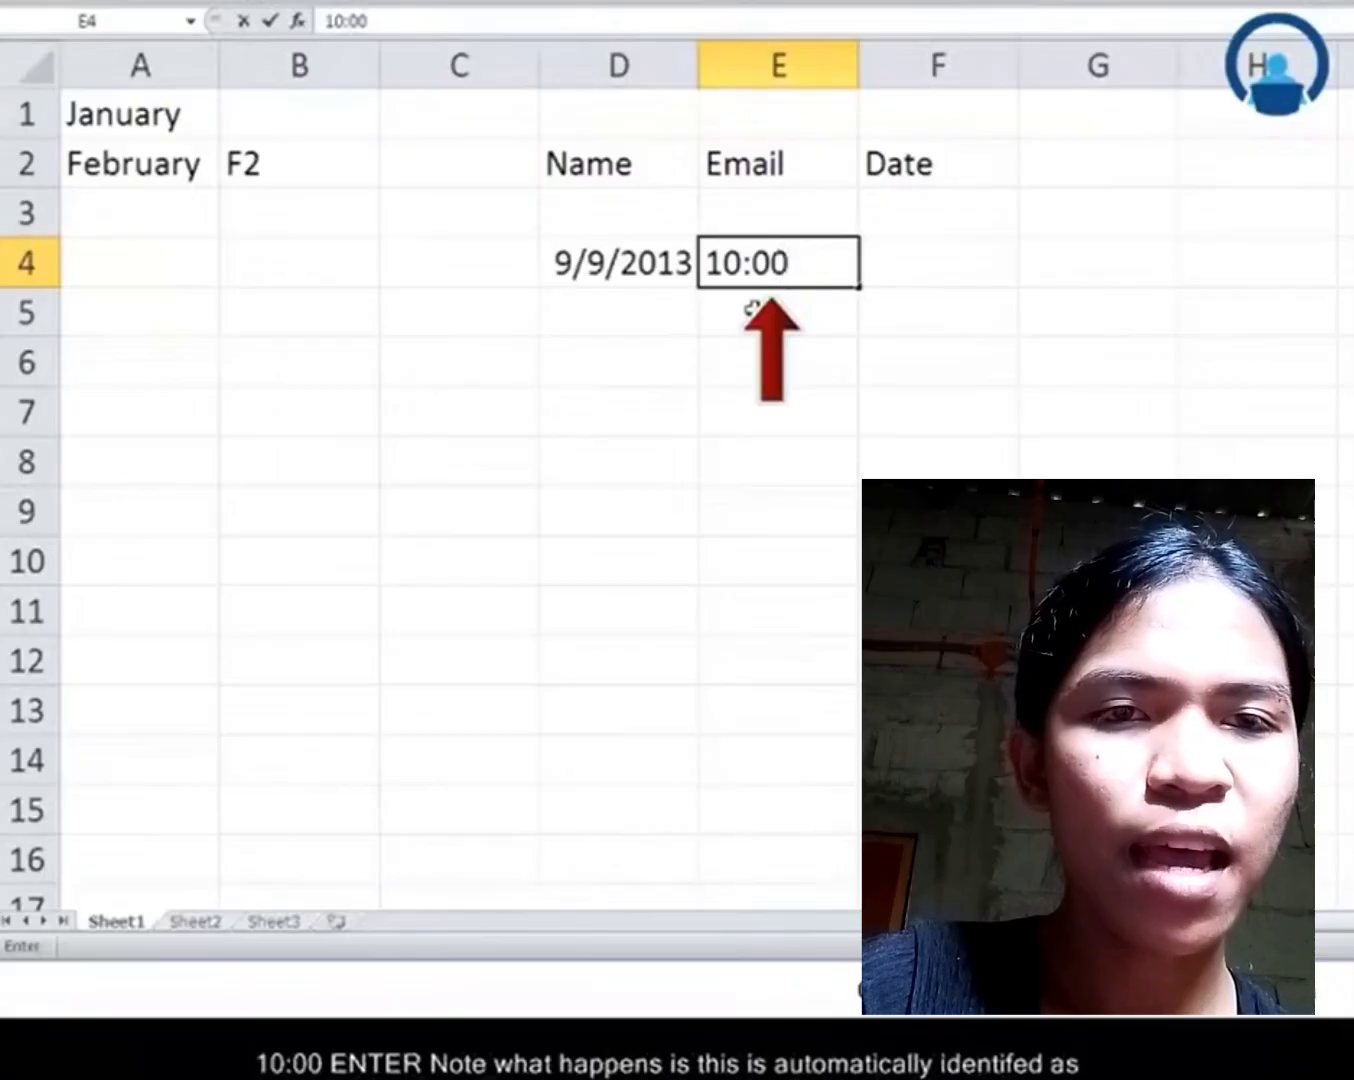
{"action": "key", "text": "Return"}
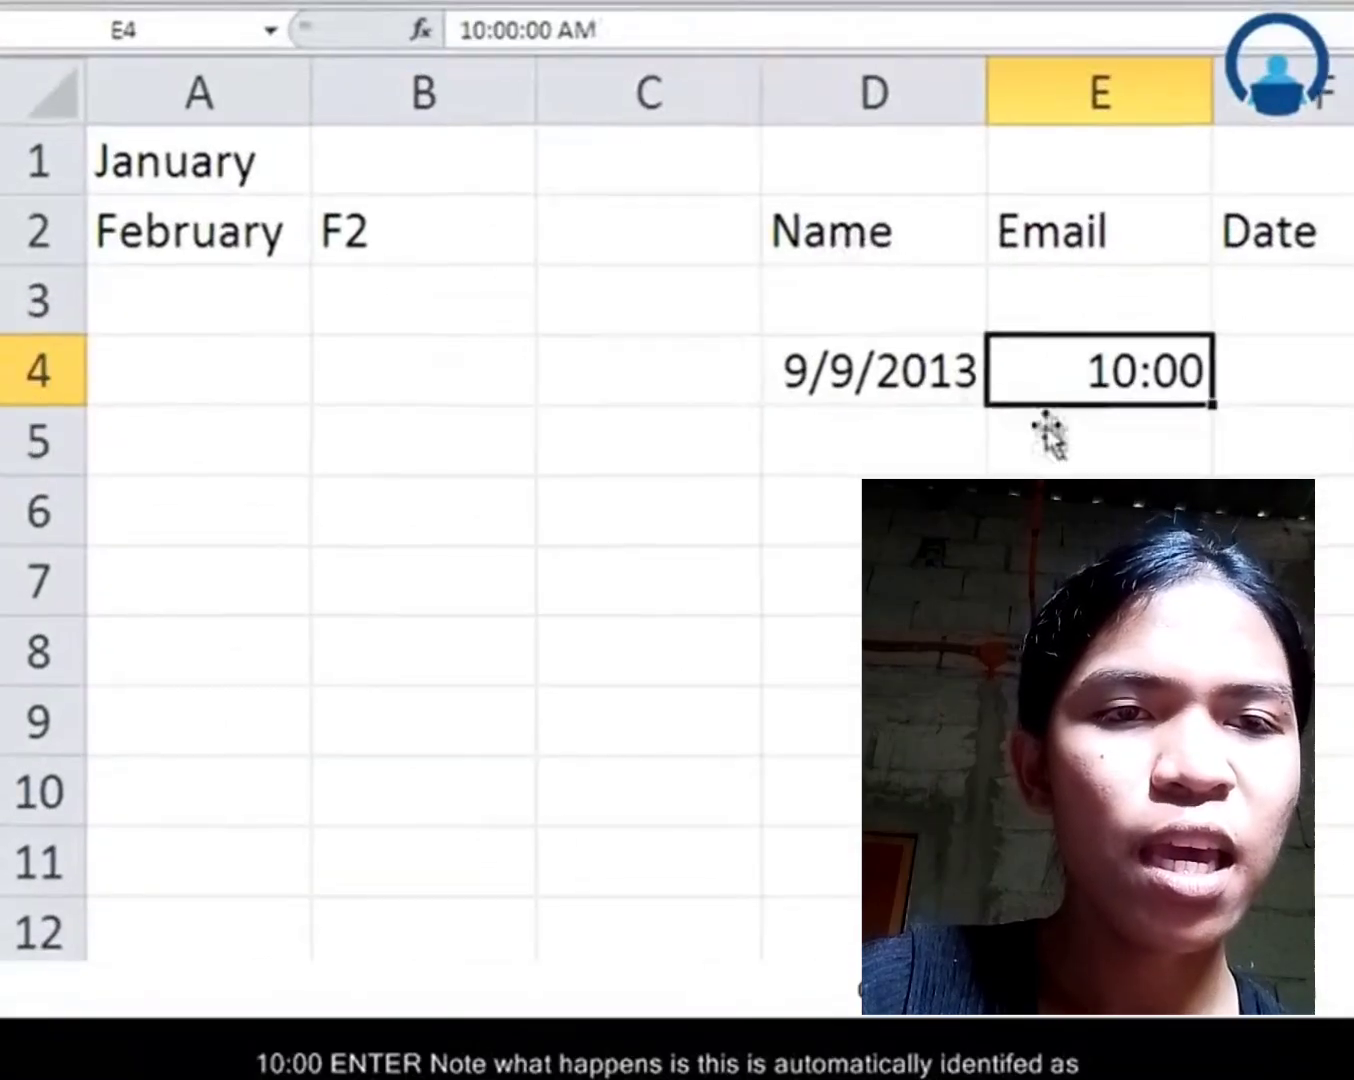
{"action": "left_click_drag", "start_coordinate": [599, 29], "coordinate": [460, 35]}
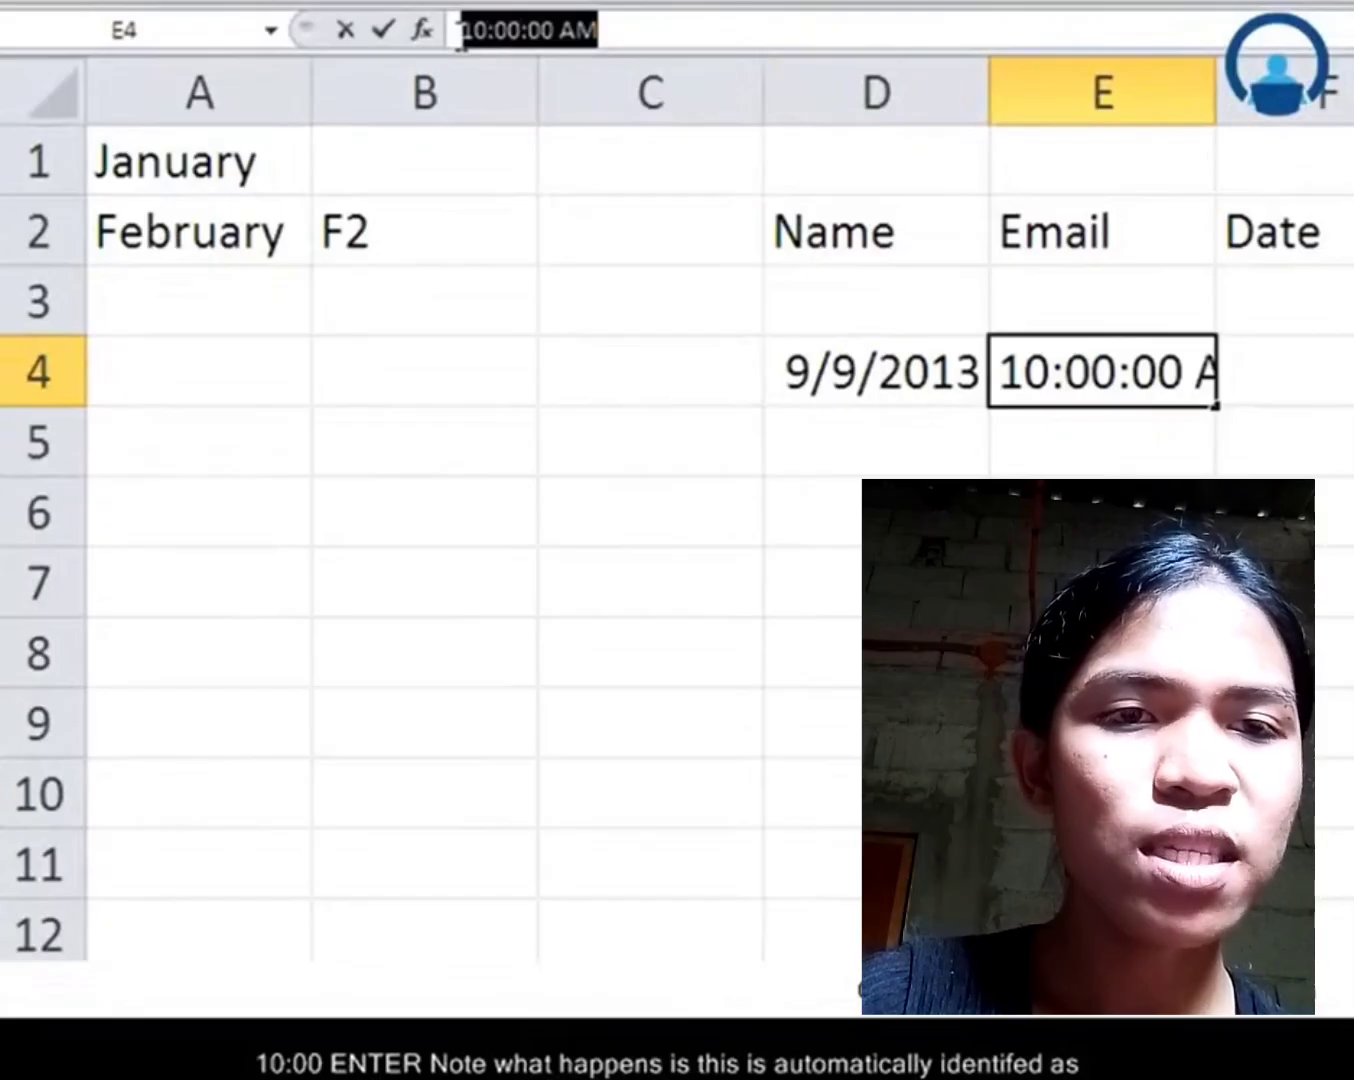
{"action": "left_click", "coordinate": [1100, 376]}
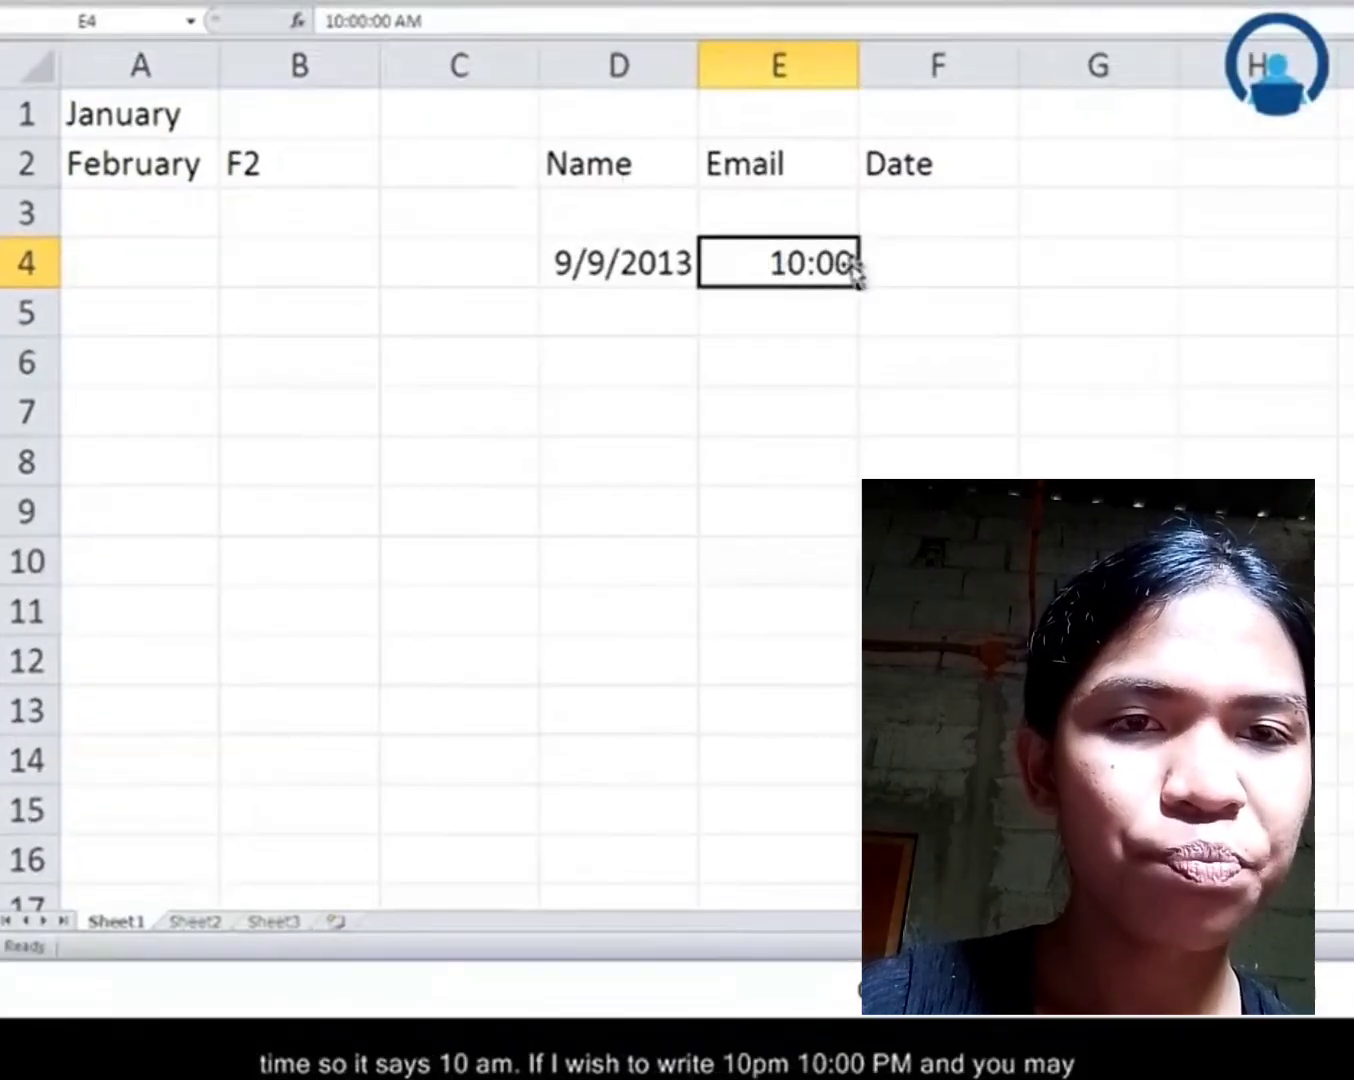
Enter the evening time as 10:00 p in cell F4 and highlight its stored value in the formula bar.
{"action": "left_click", "coordinate": [886, 282]}
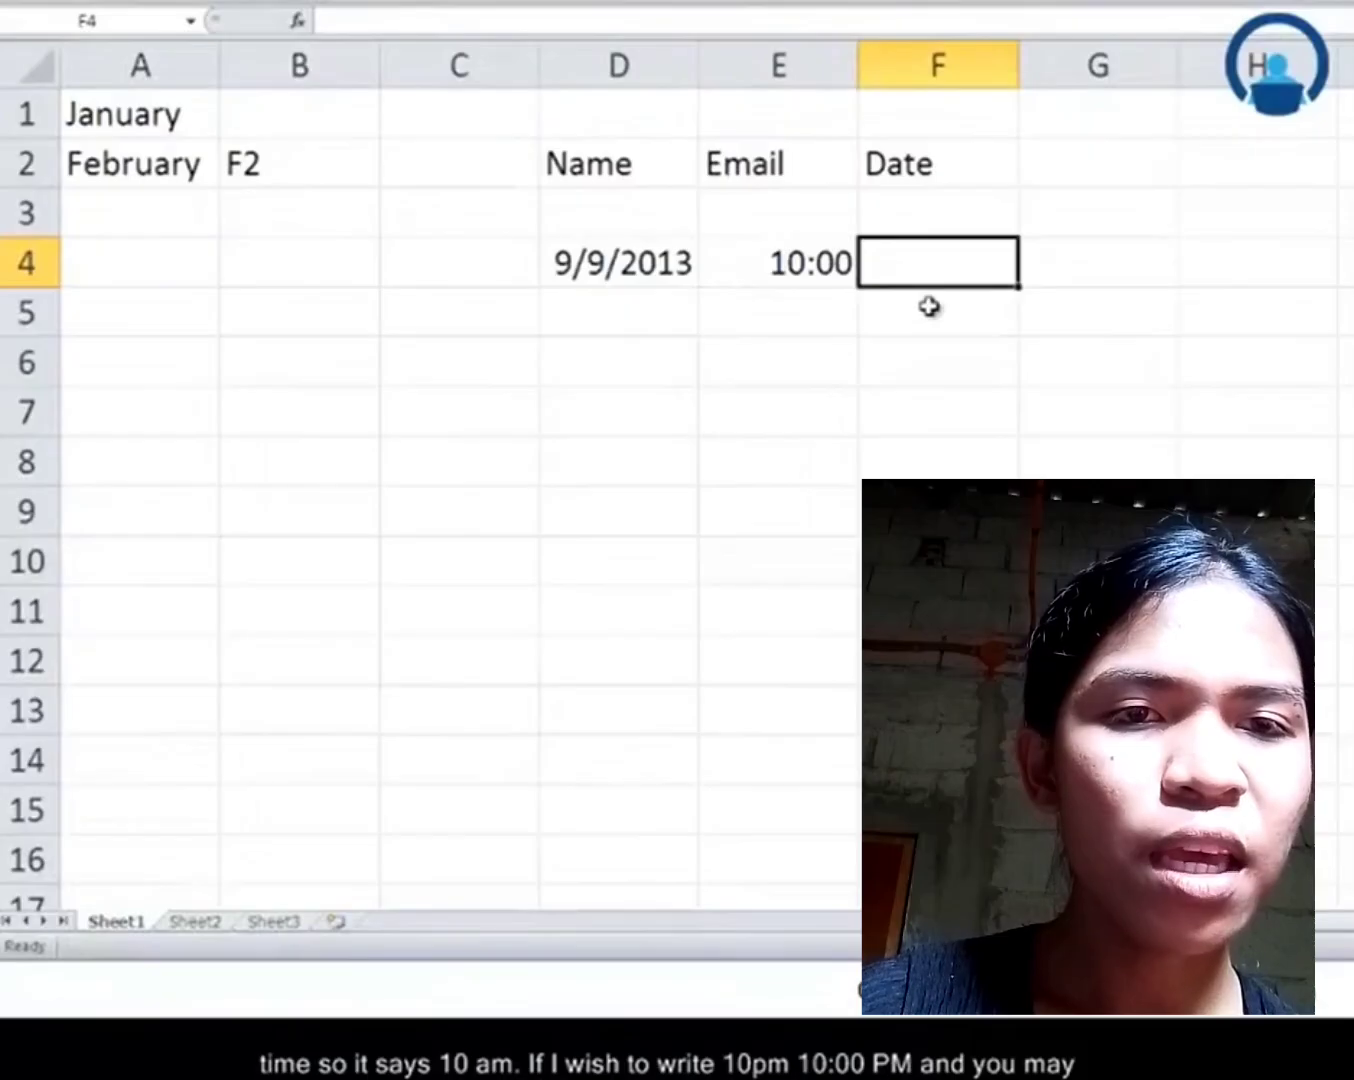
{"action": "type", "text": "10:"}
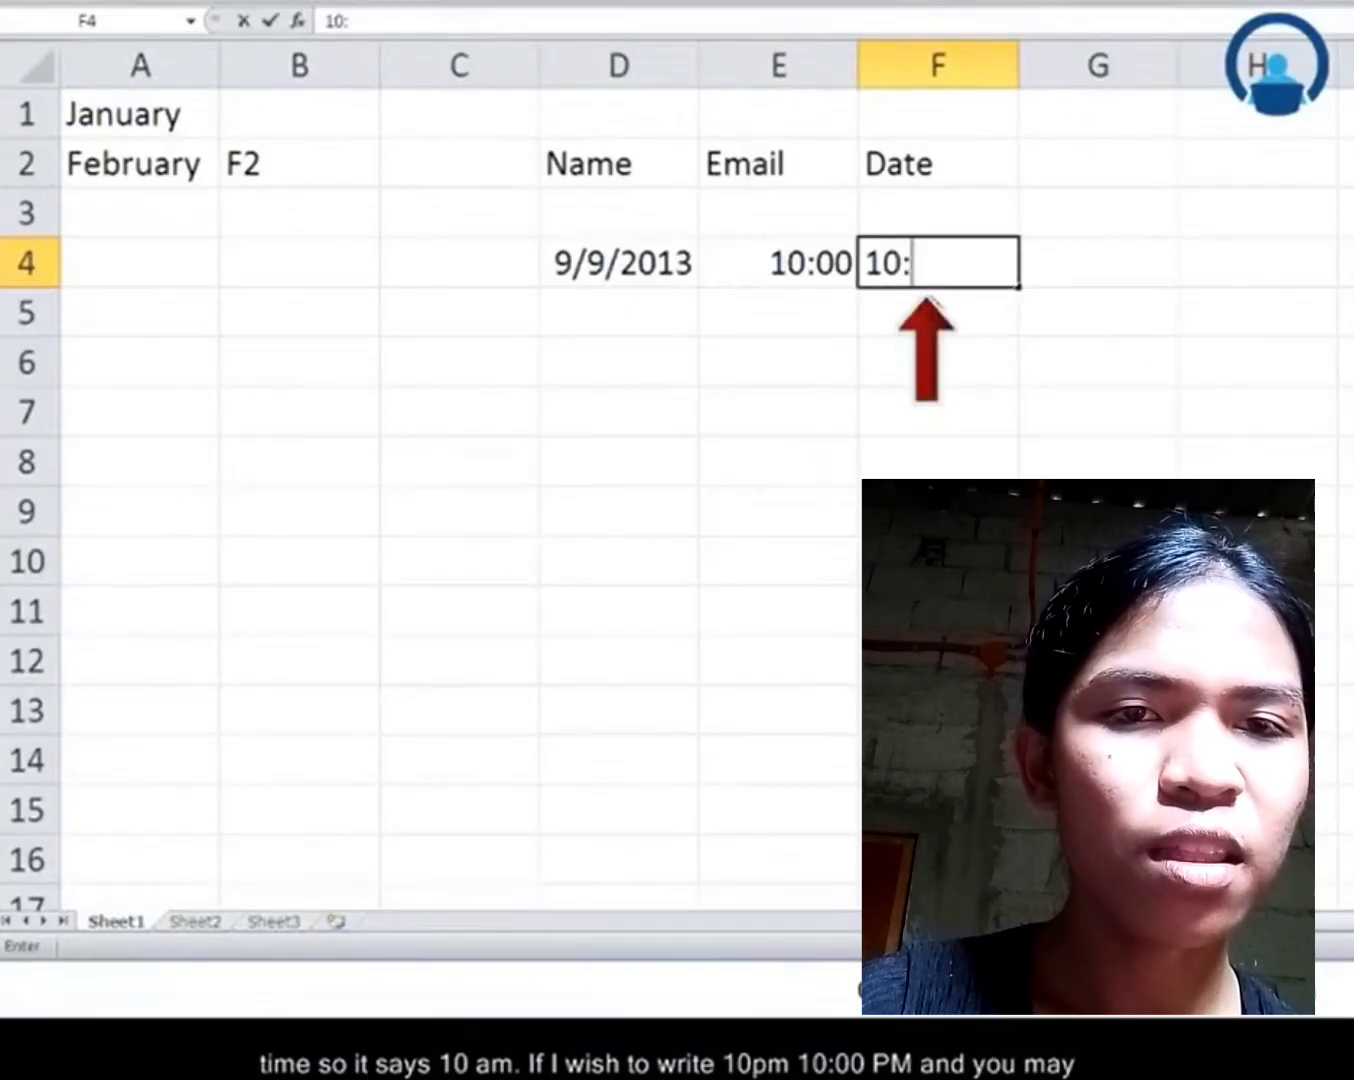
{"action": "type", "text": "00 p"}
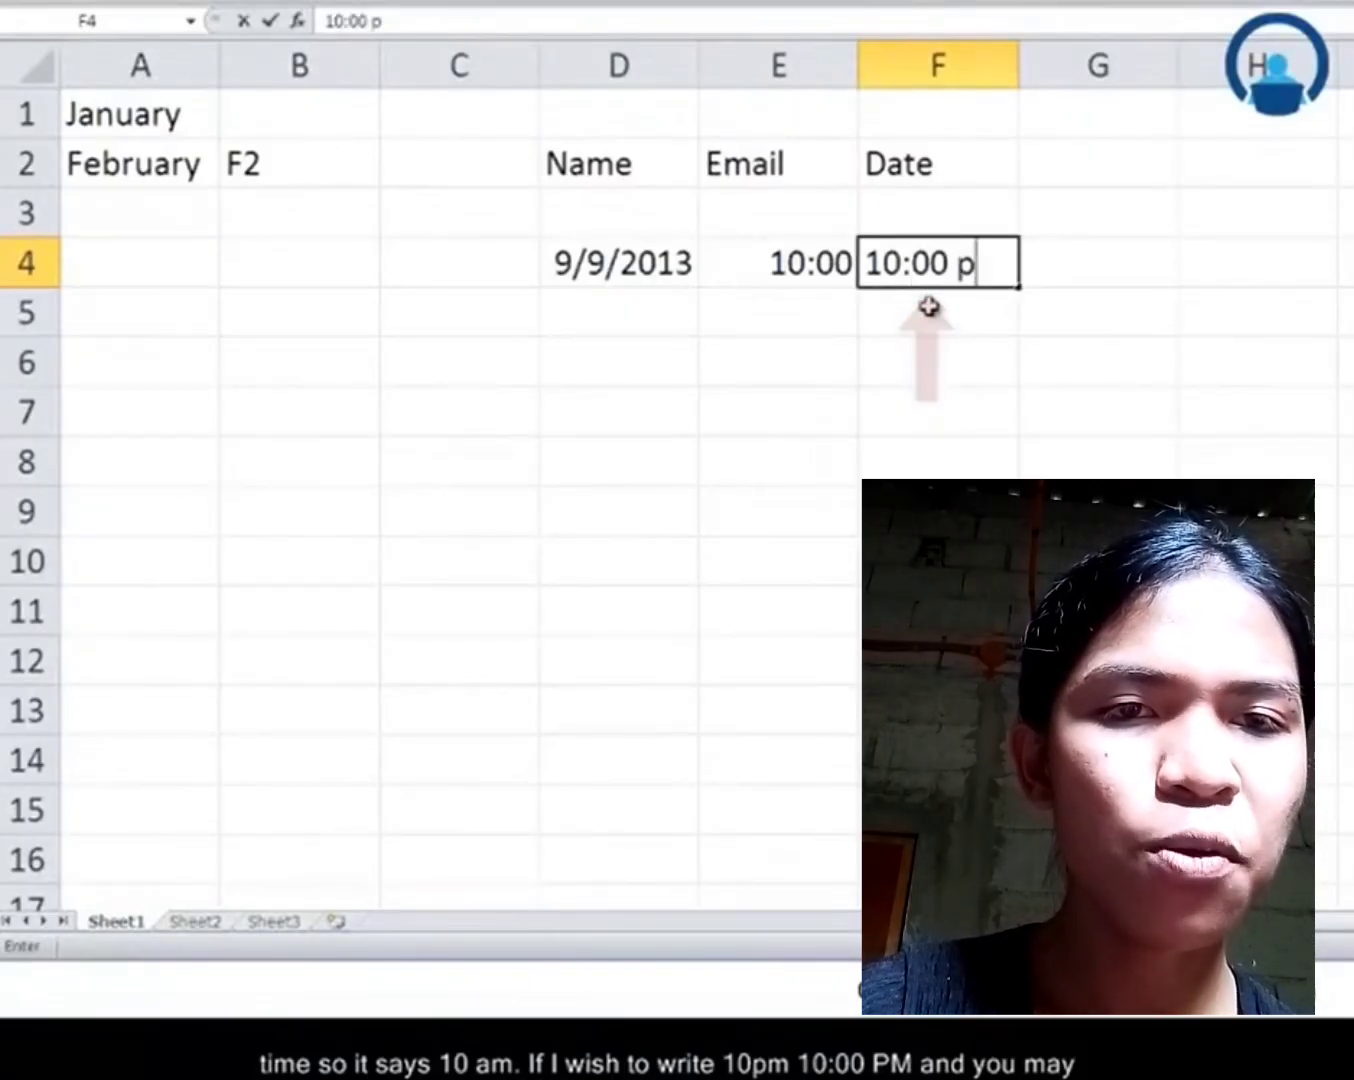
{"action": "key", "text": "Return"}
{"action": "key", "text": "Up"}
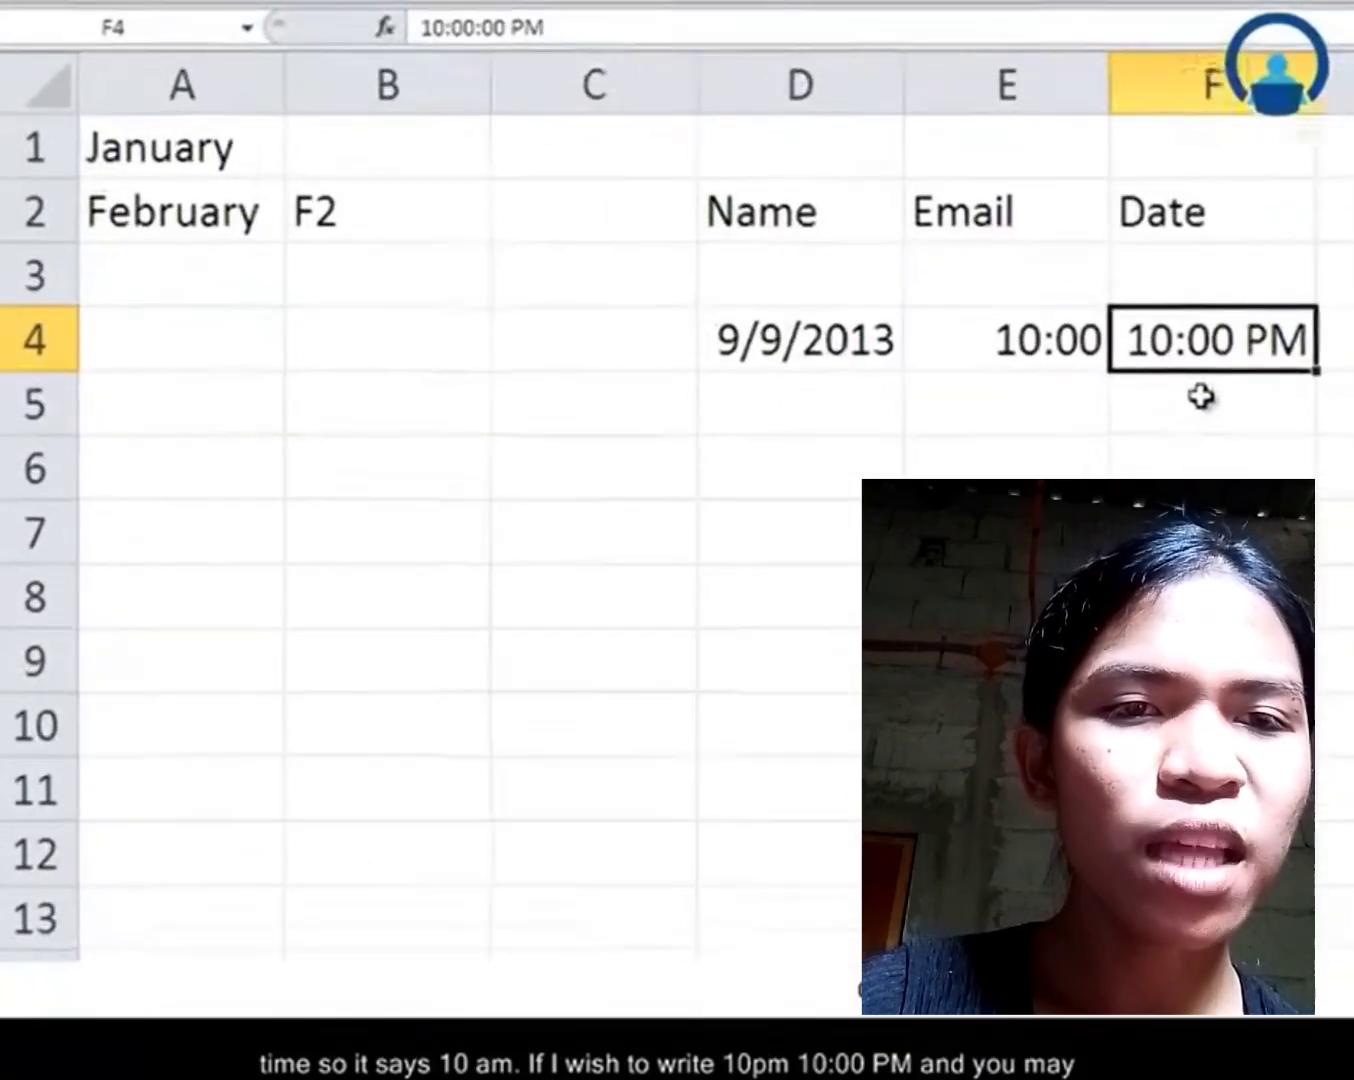
{"action": "left_click", "coordinate": [559, 28]}
{"action": "left_click_drag", "start_coordinate": [556, 28], "coordinate": [421, 28]}
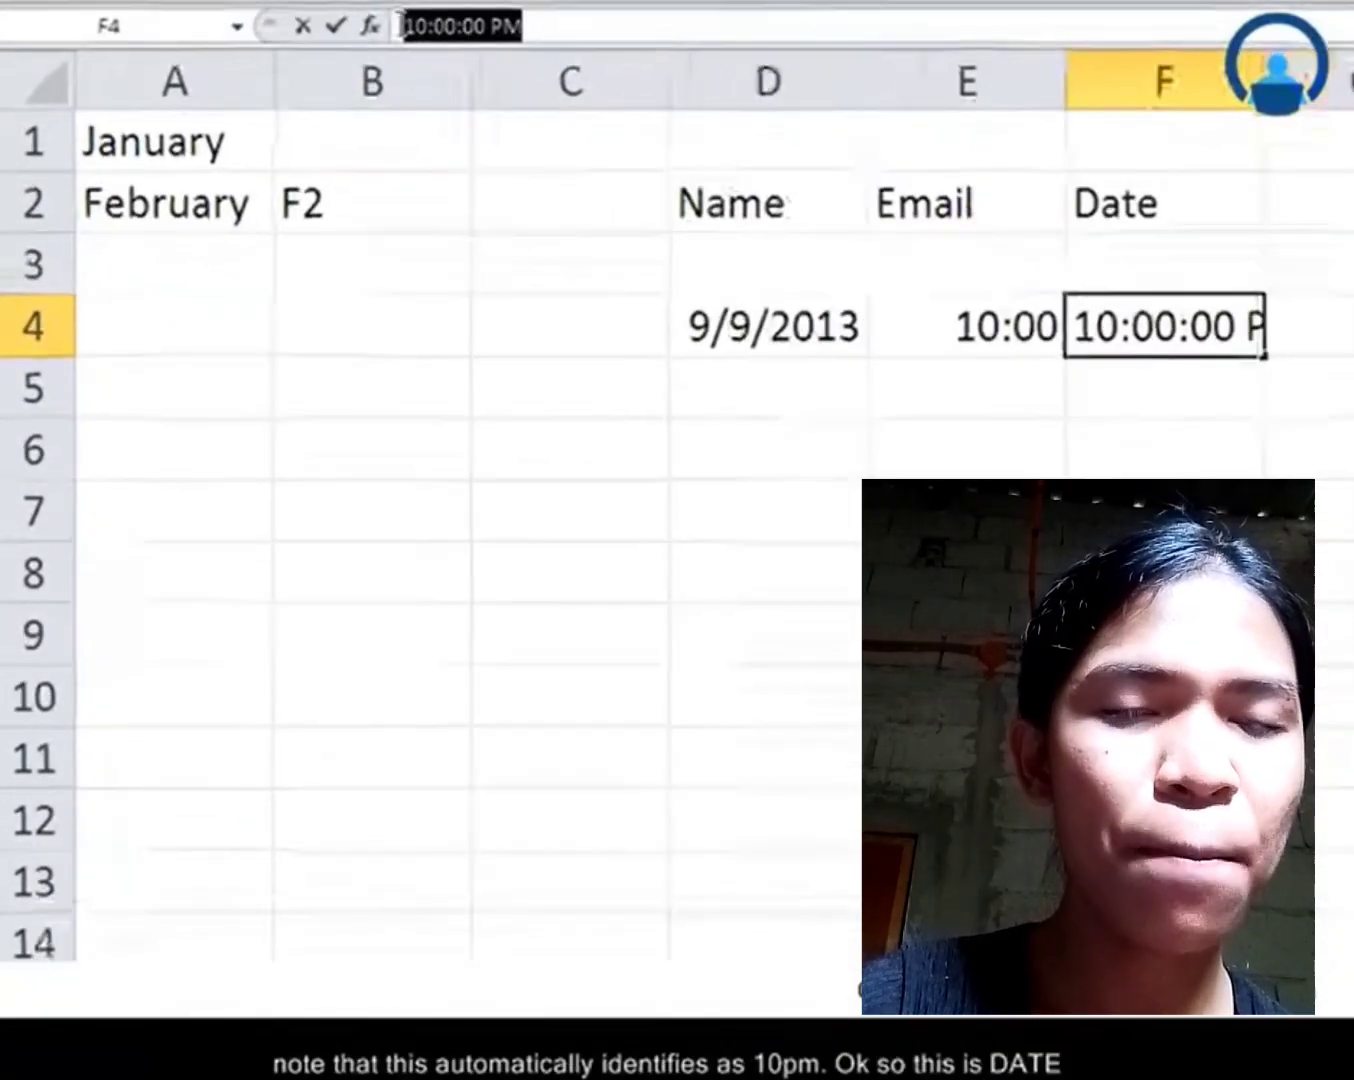
{"action": "key", "text": "Escape"}
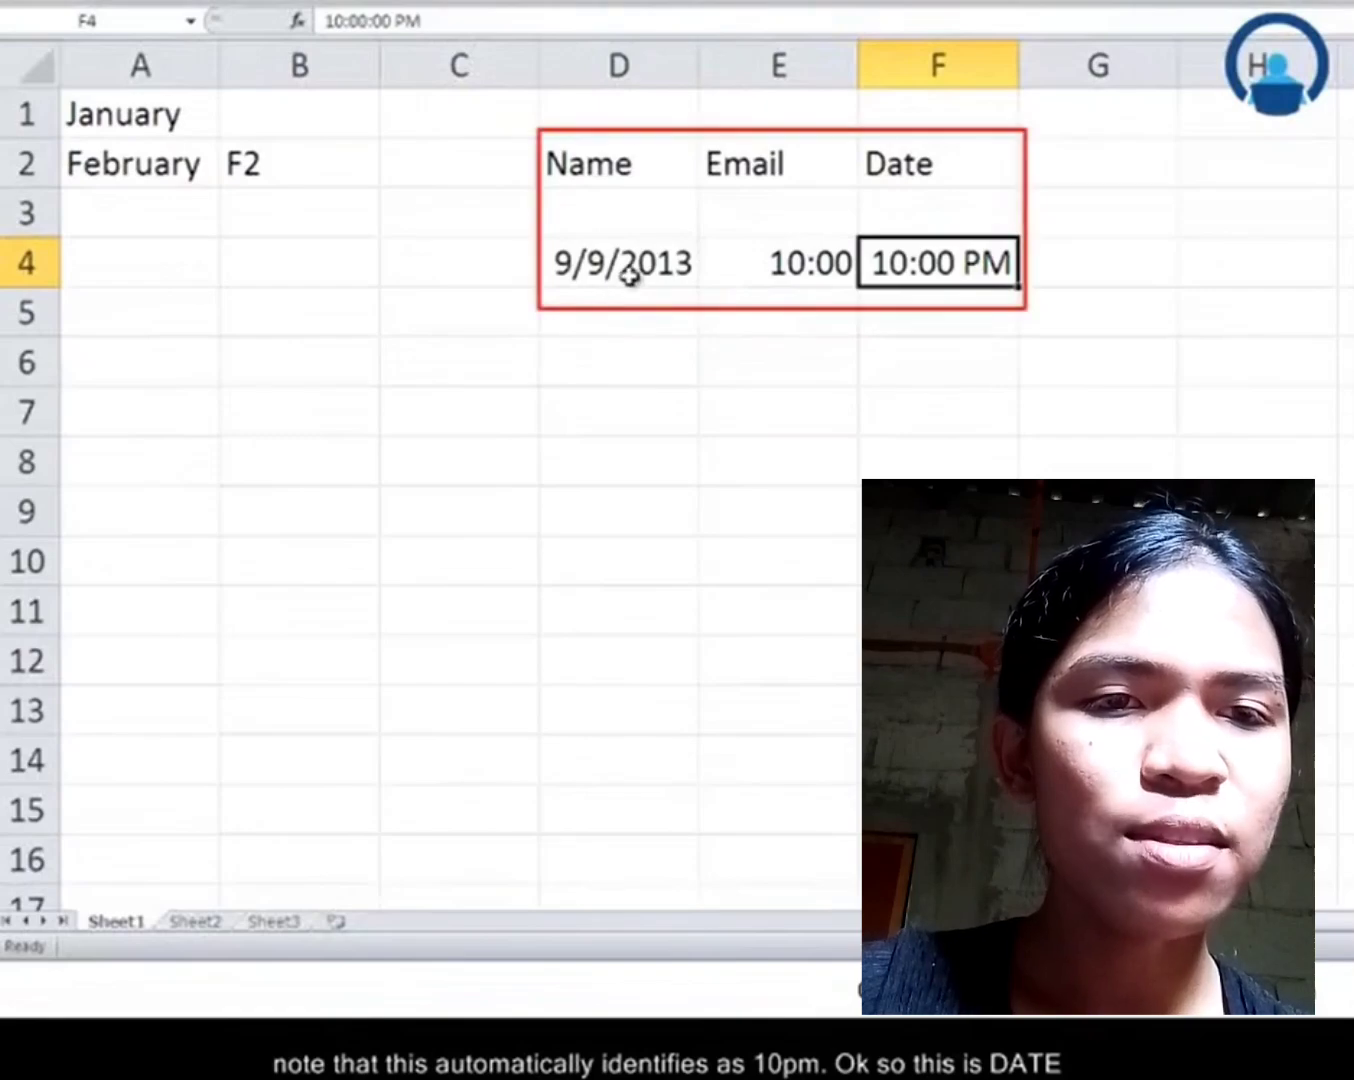
Select the date and time entries in D4, E4 and F4 one after another.
{"action": "left_click", "coordinate": [630, 274]}
{"action": "left_click", "coordinate": [787, 272]}
{"action": "left_click", "coordinate": [921, 261]}
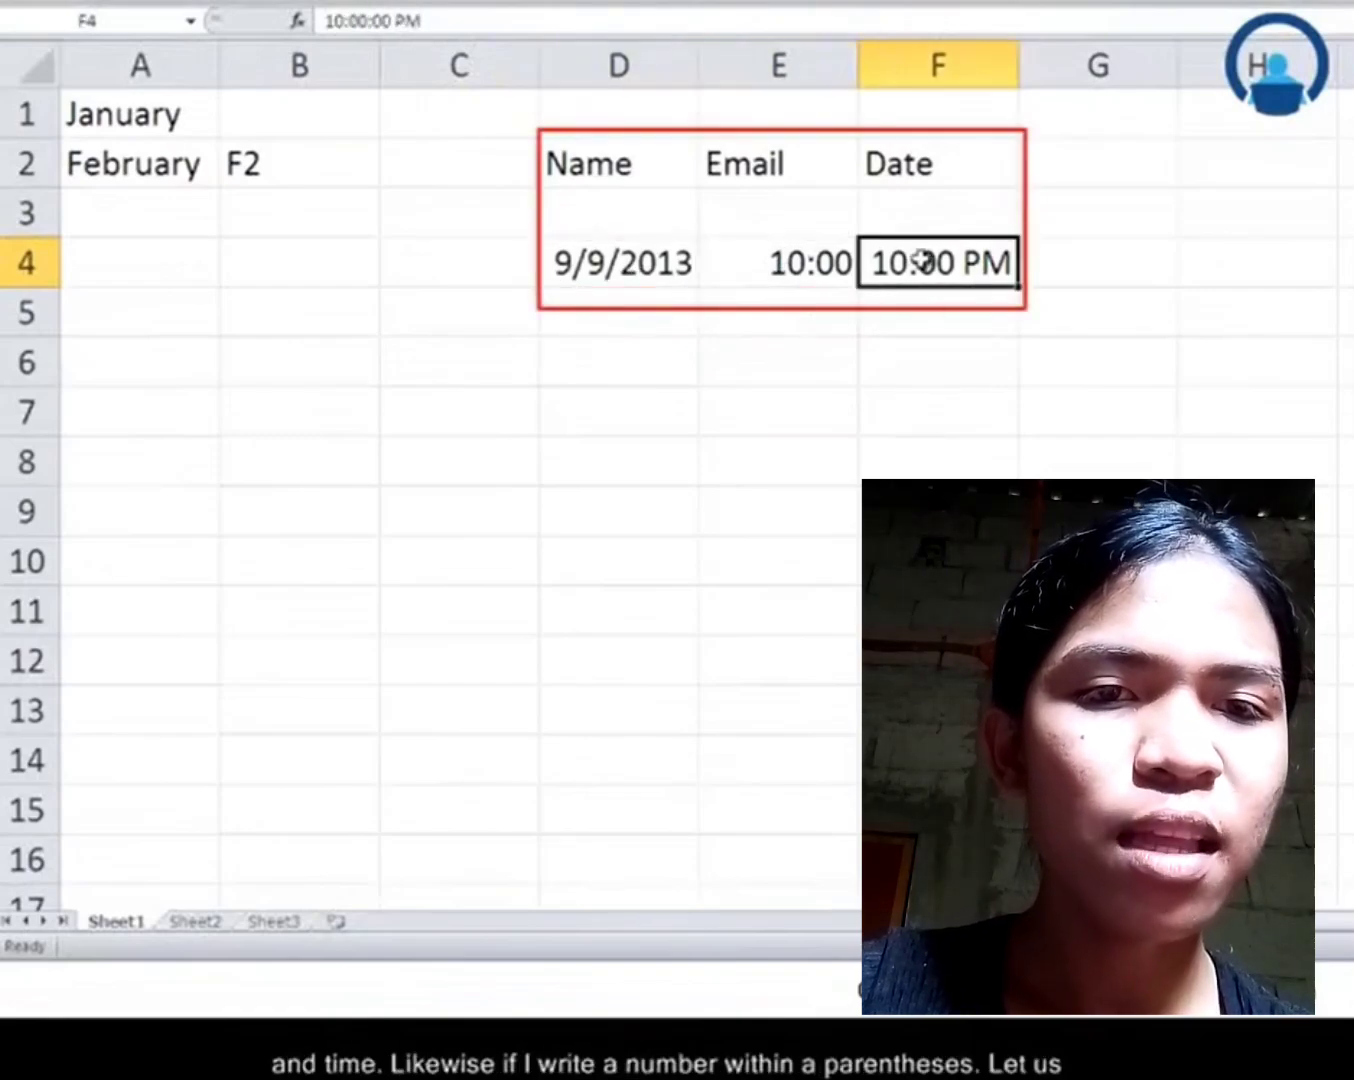
Enter the bracketed number (50) in cell D6 and select that cell again to check its stored value.
{"action": "left_click", "coordinate": [617, 361]}
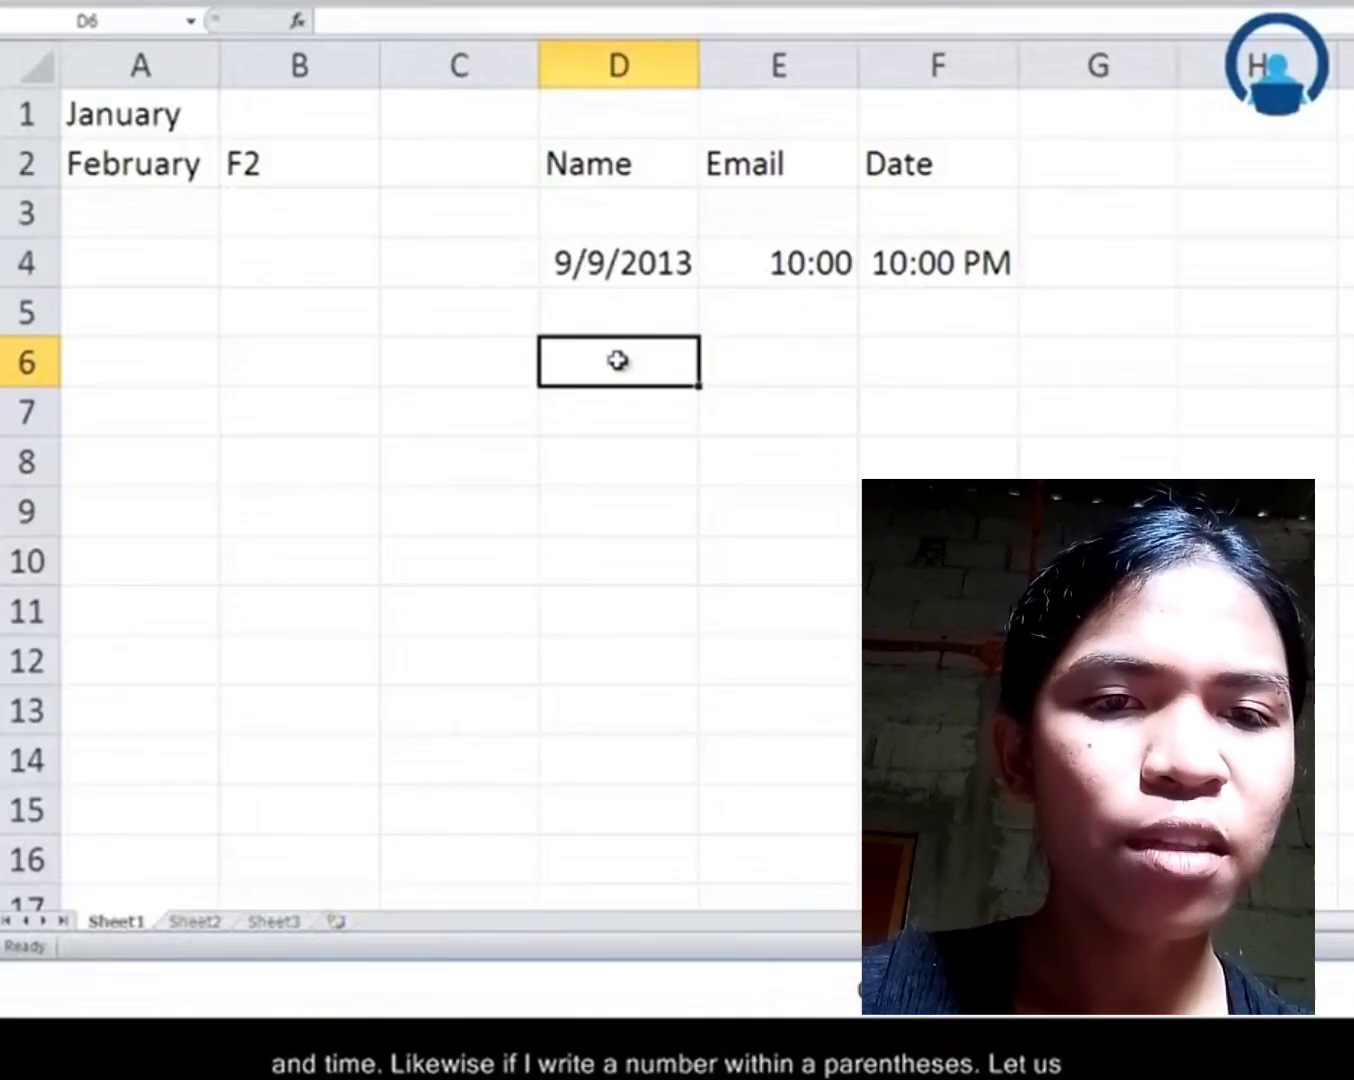
{"action": "type", "text": "("}
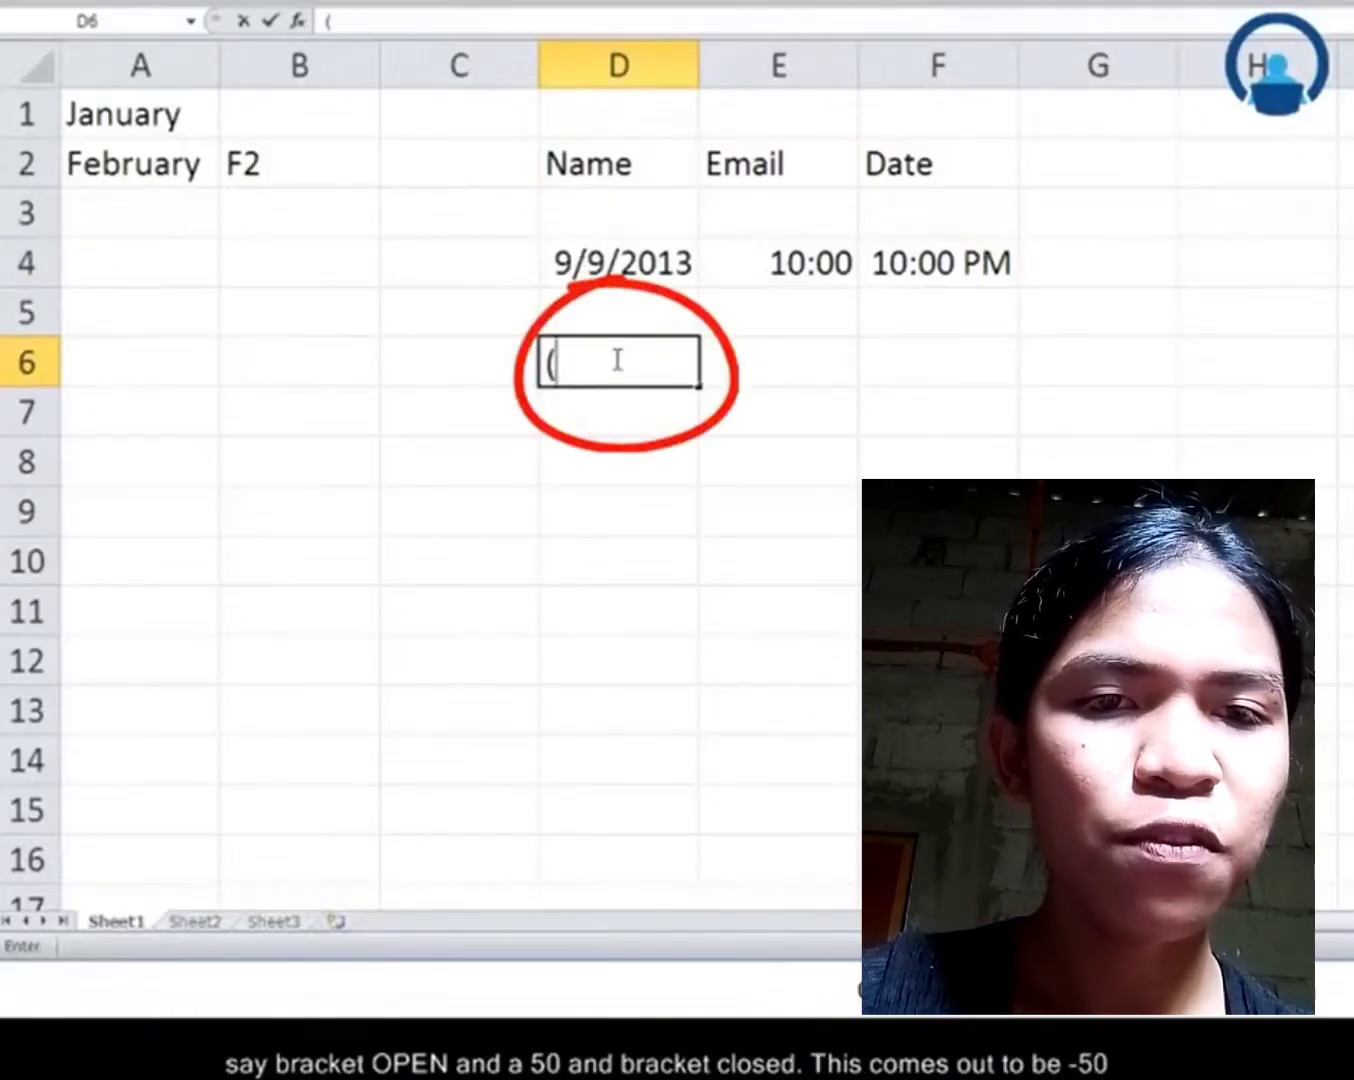
{"action": "type", "text": "5"}
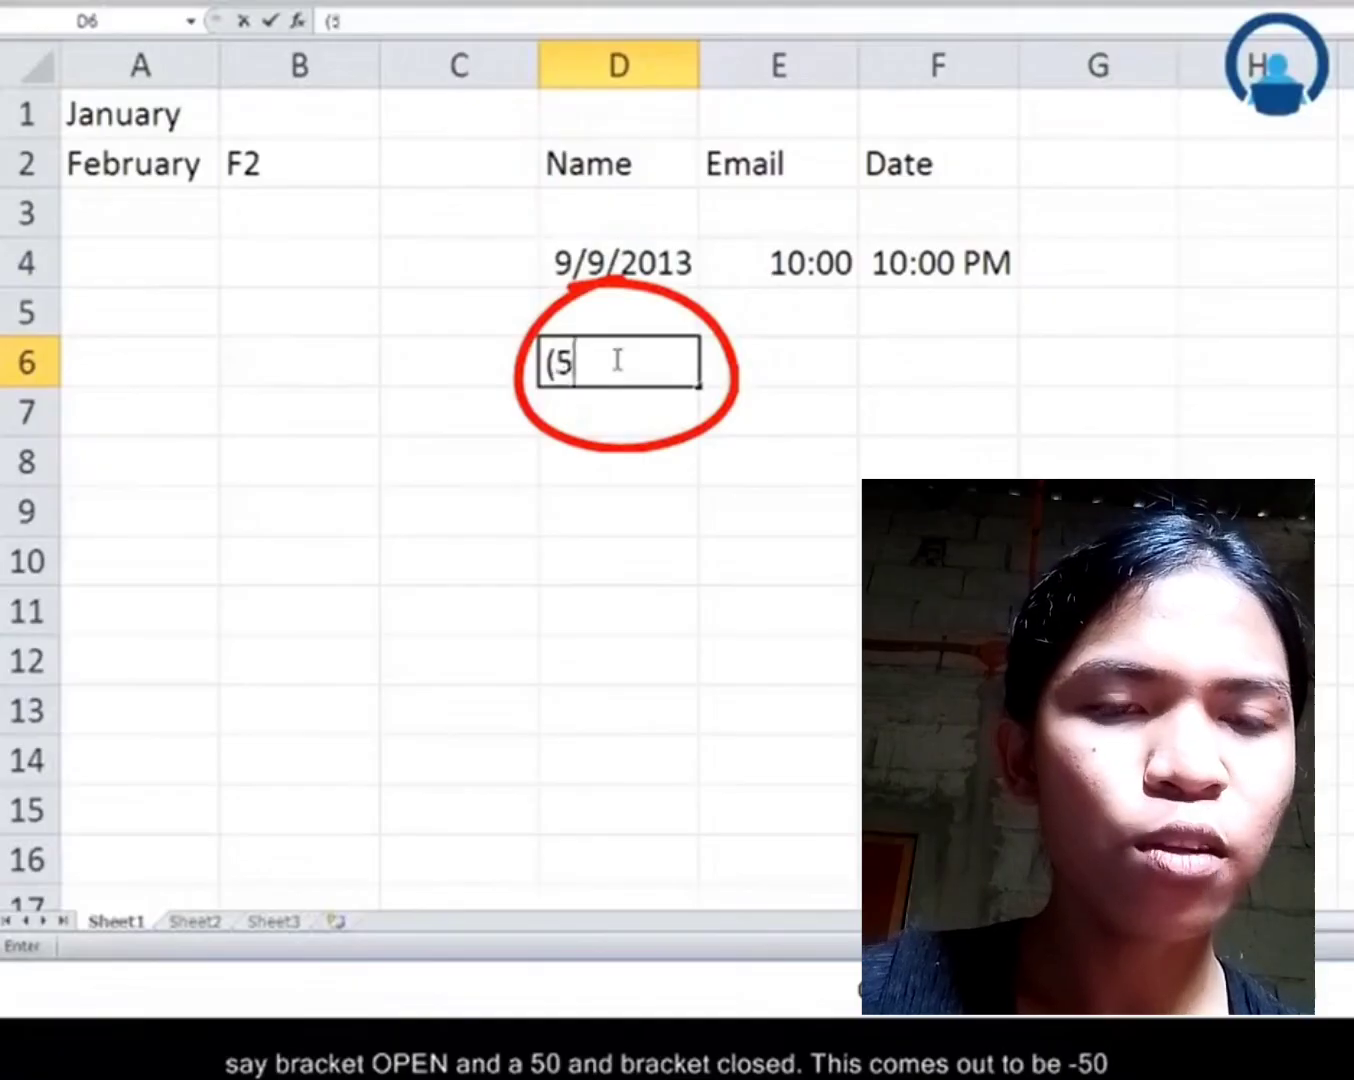
{"action": "type", "text": "0)"}
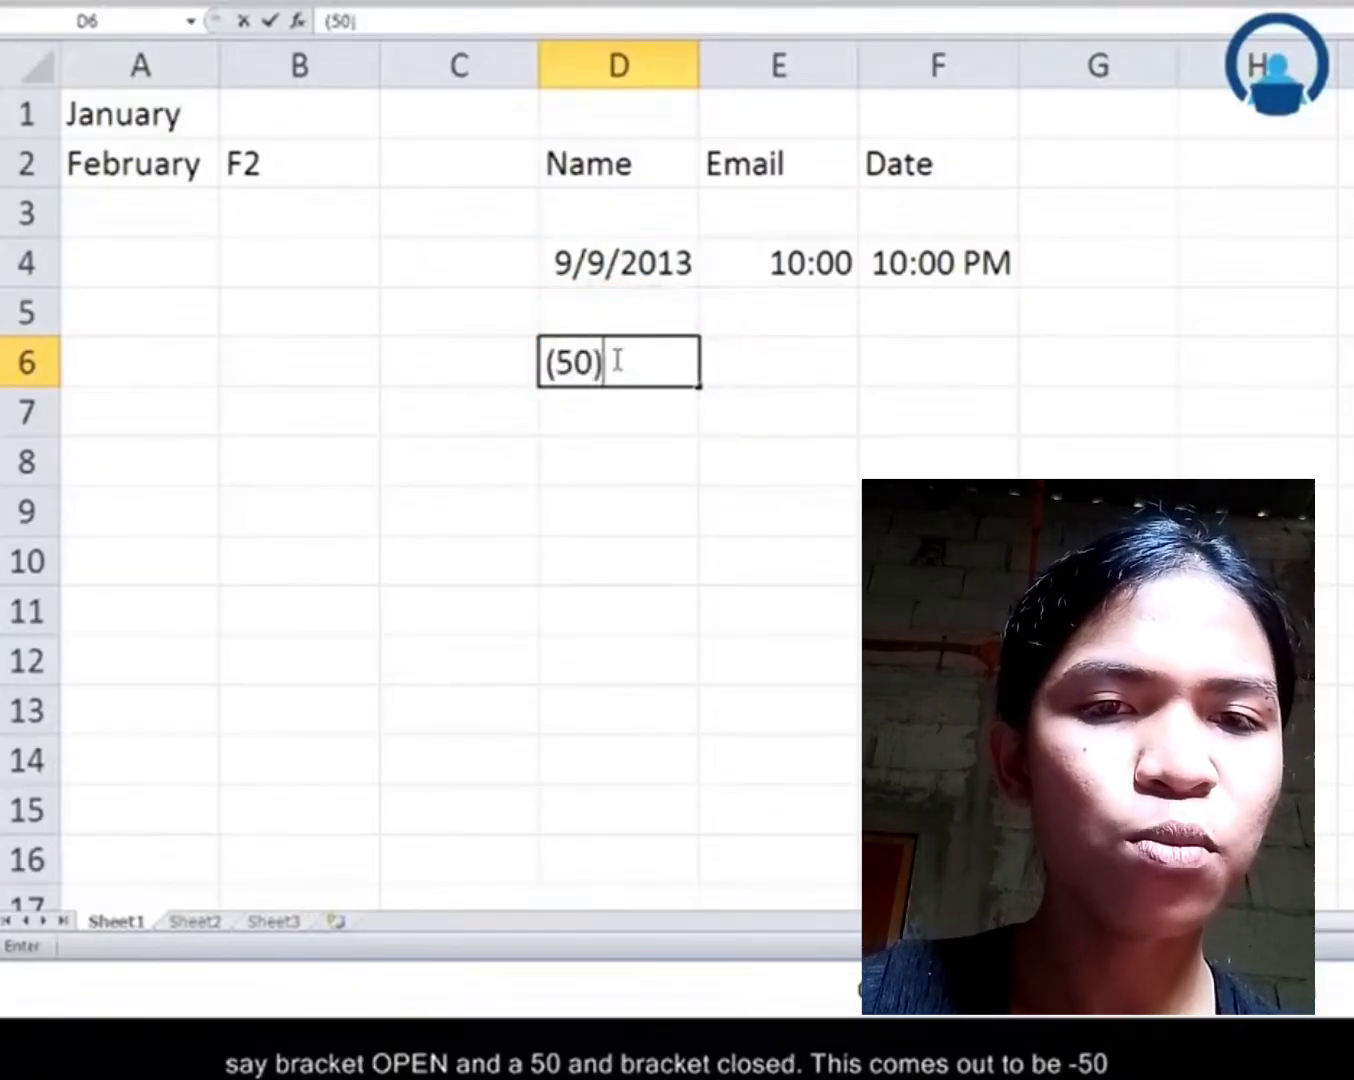
{"action": "key", "text": "Return"}
{"action": "left_click", "coordinate": [617, 361]}
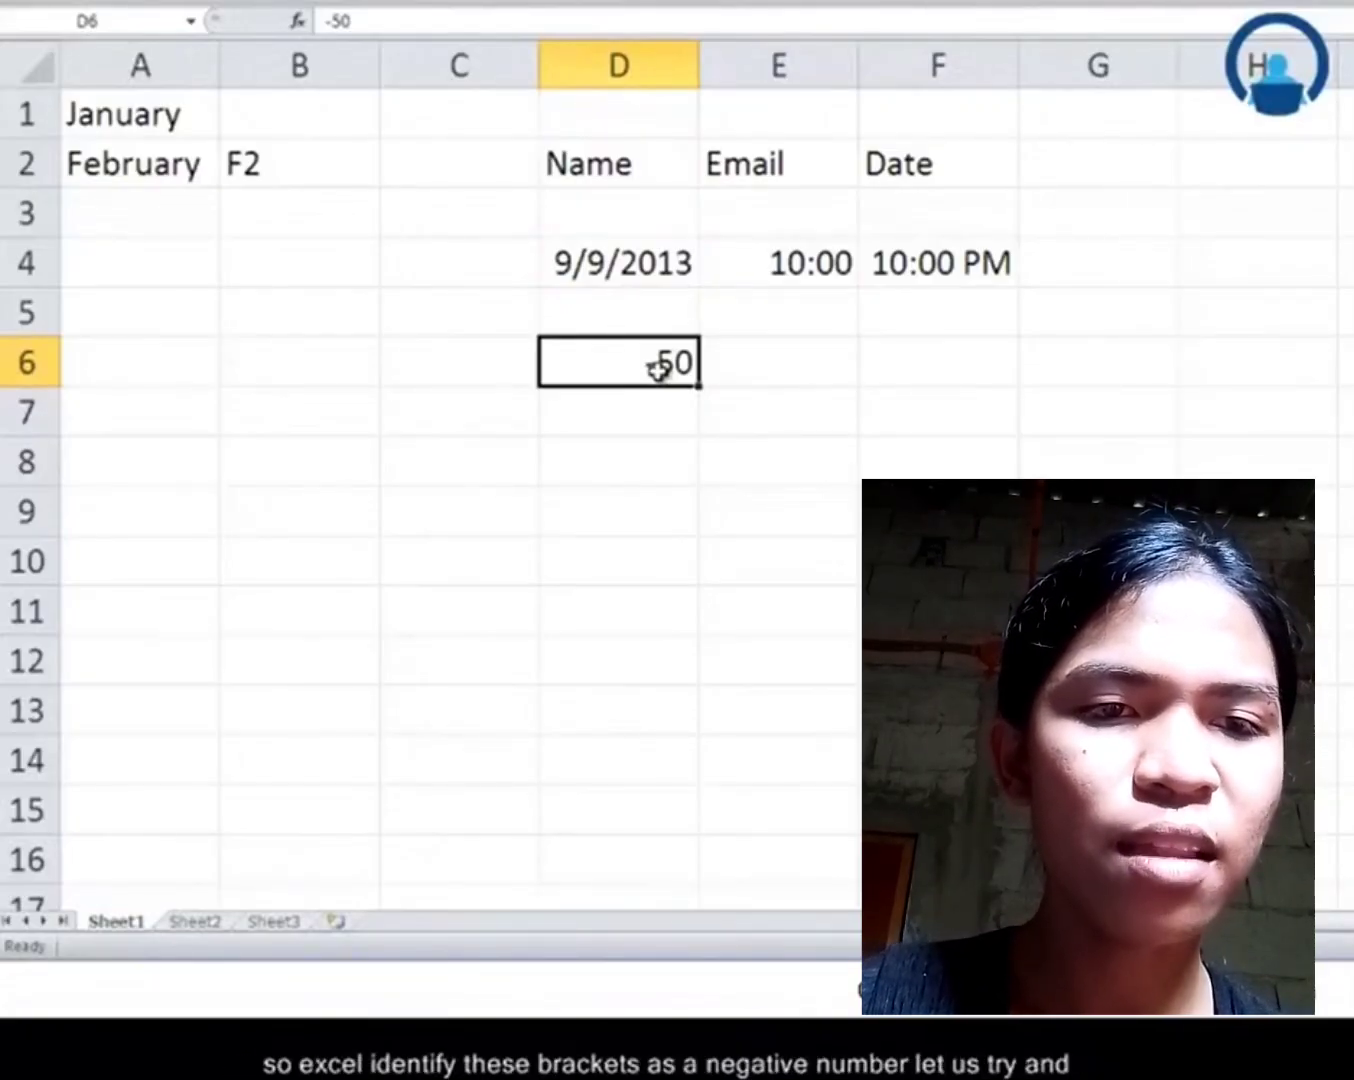
Enter the mixed fraction 2 1/4 in cell D8 and highlight its stored value in the formula bar.
{"action": "left_click", "coordinate": [615, 453]}
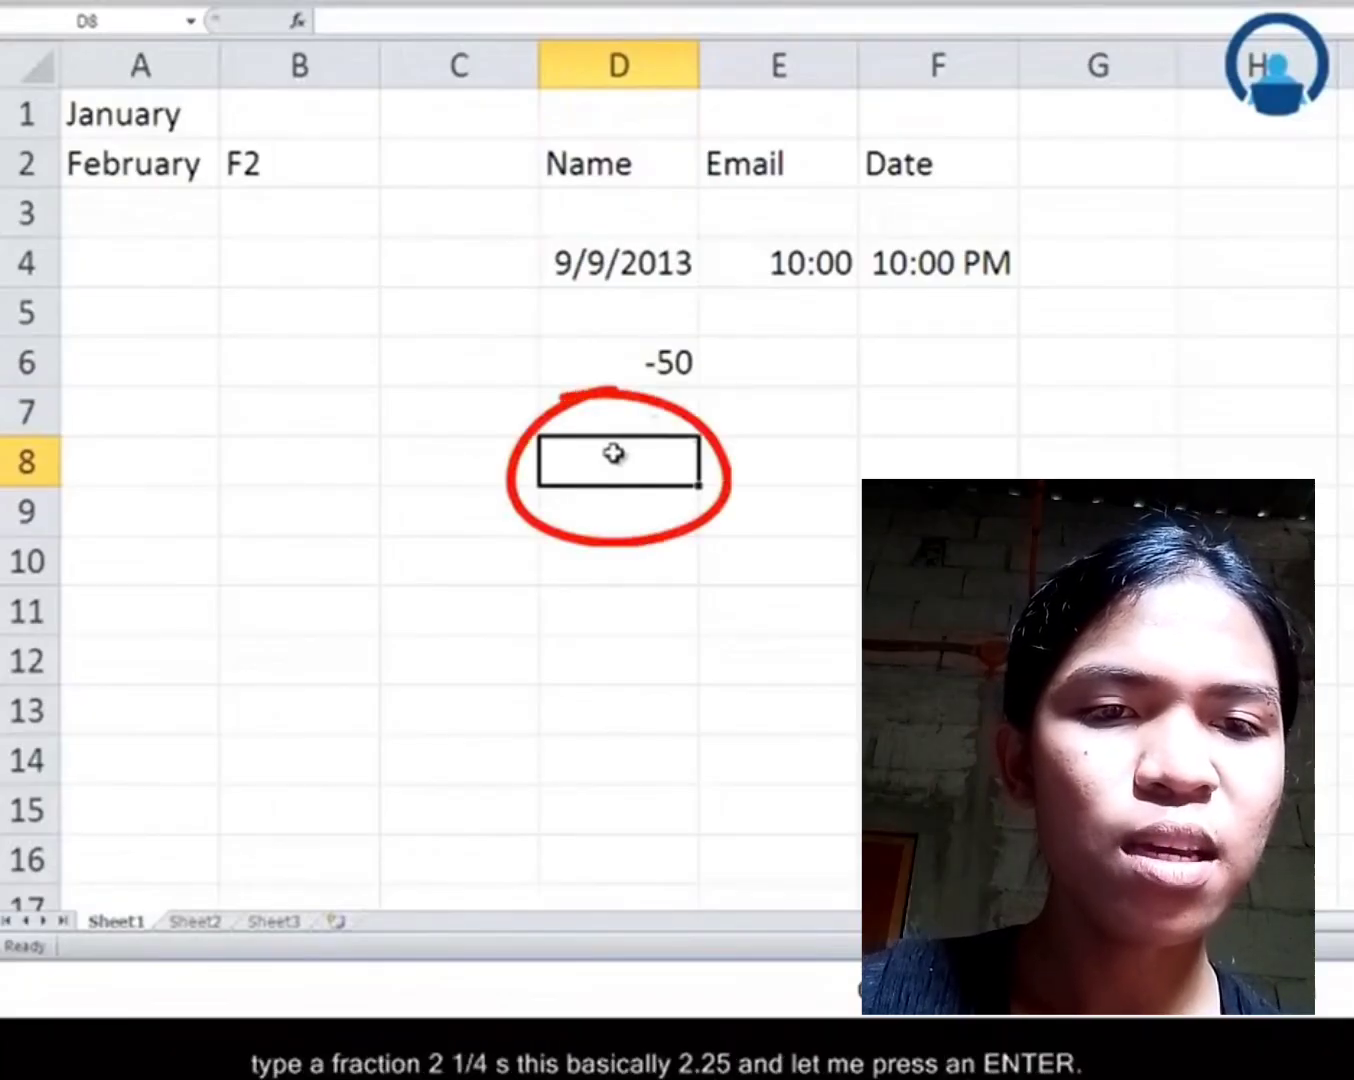
{"action": "type", "text": "2"}
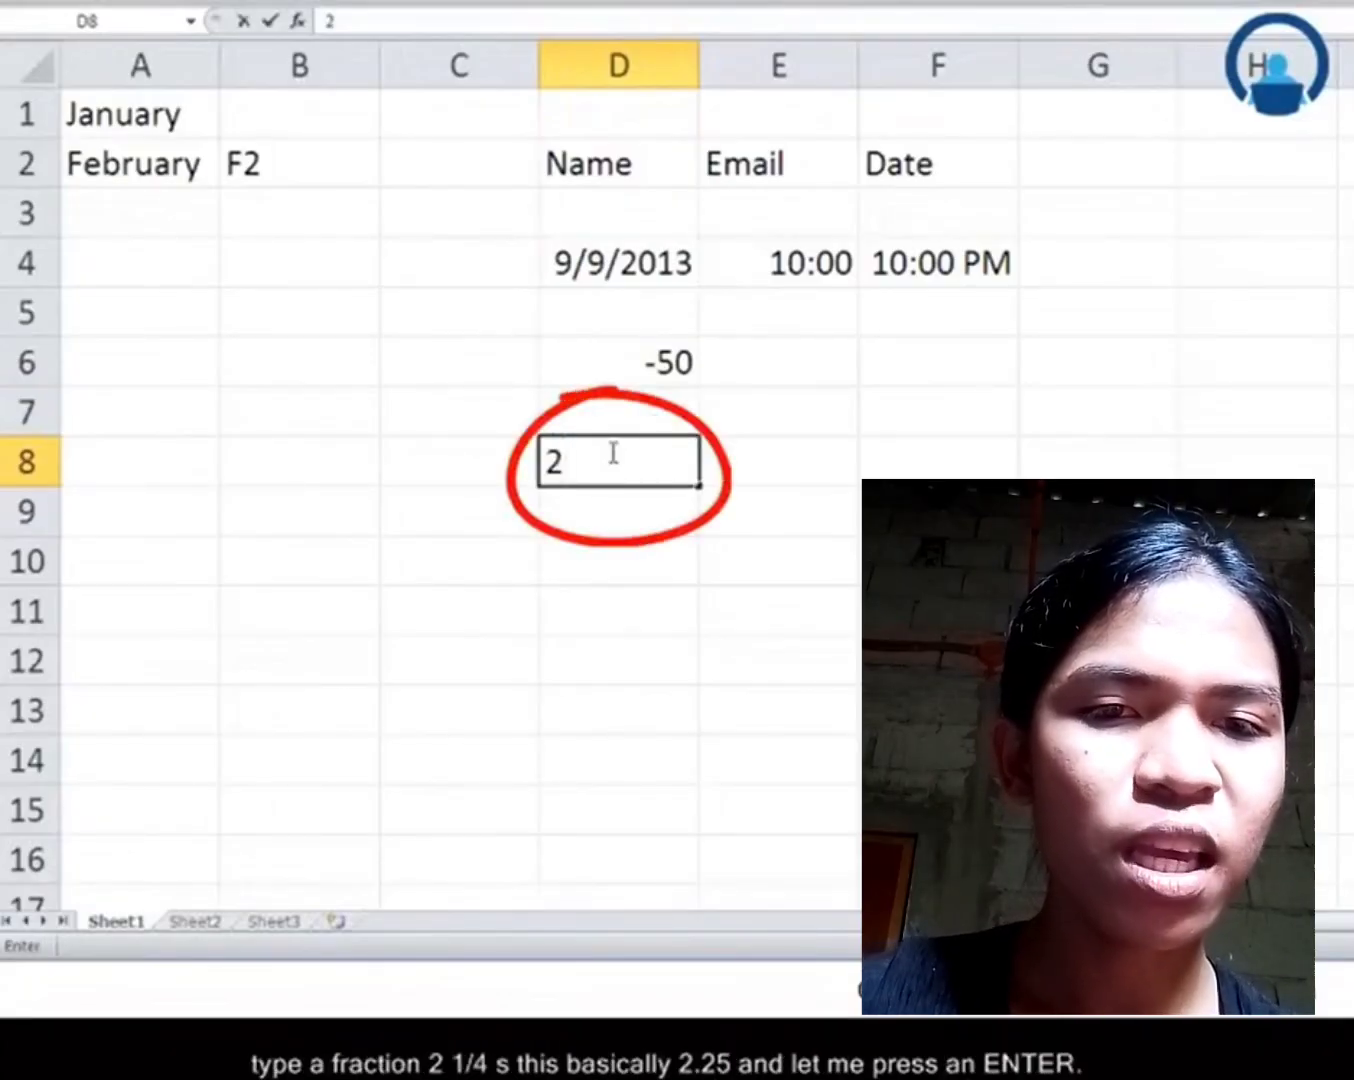
{"action": "type", "text": " 1/4"}
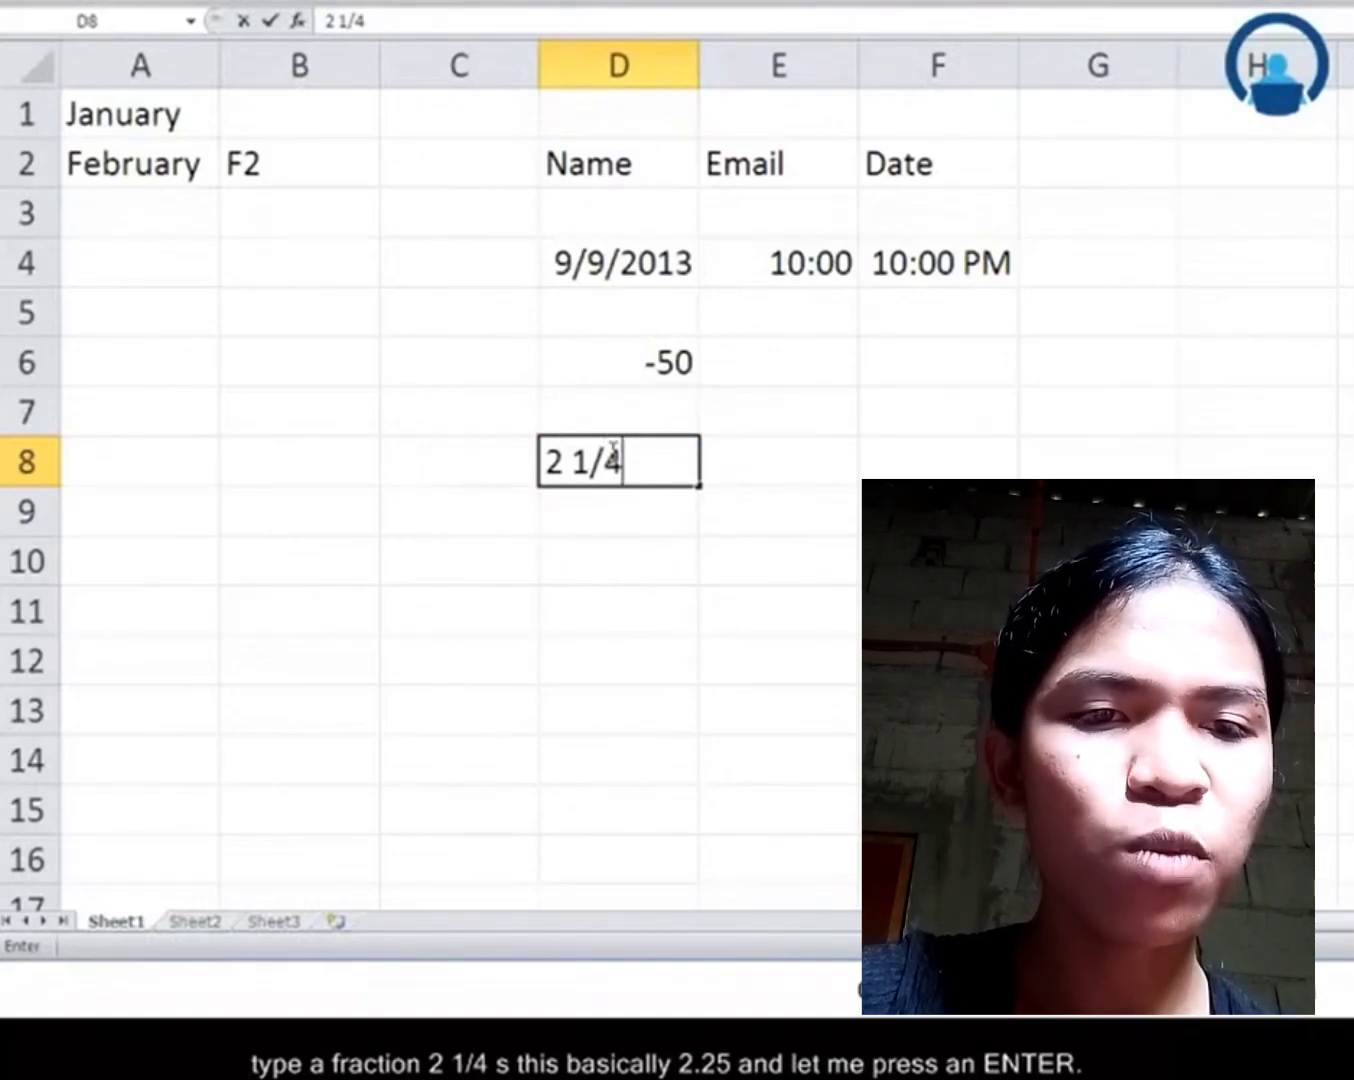
{"action": "key", "text": "Return"}
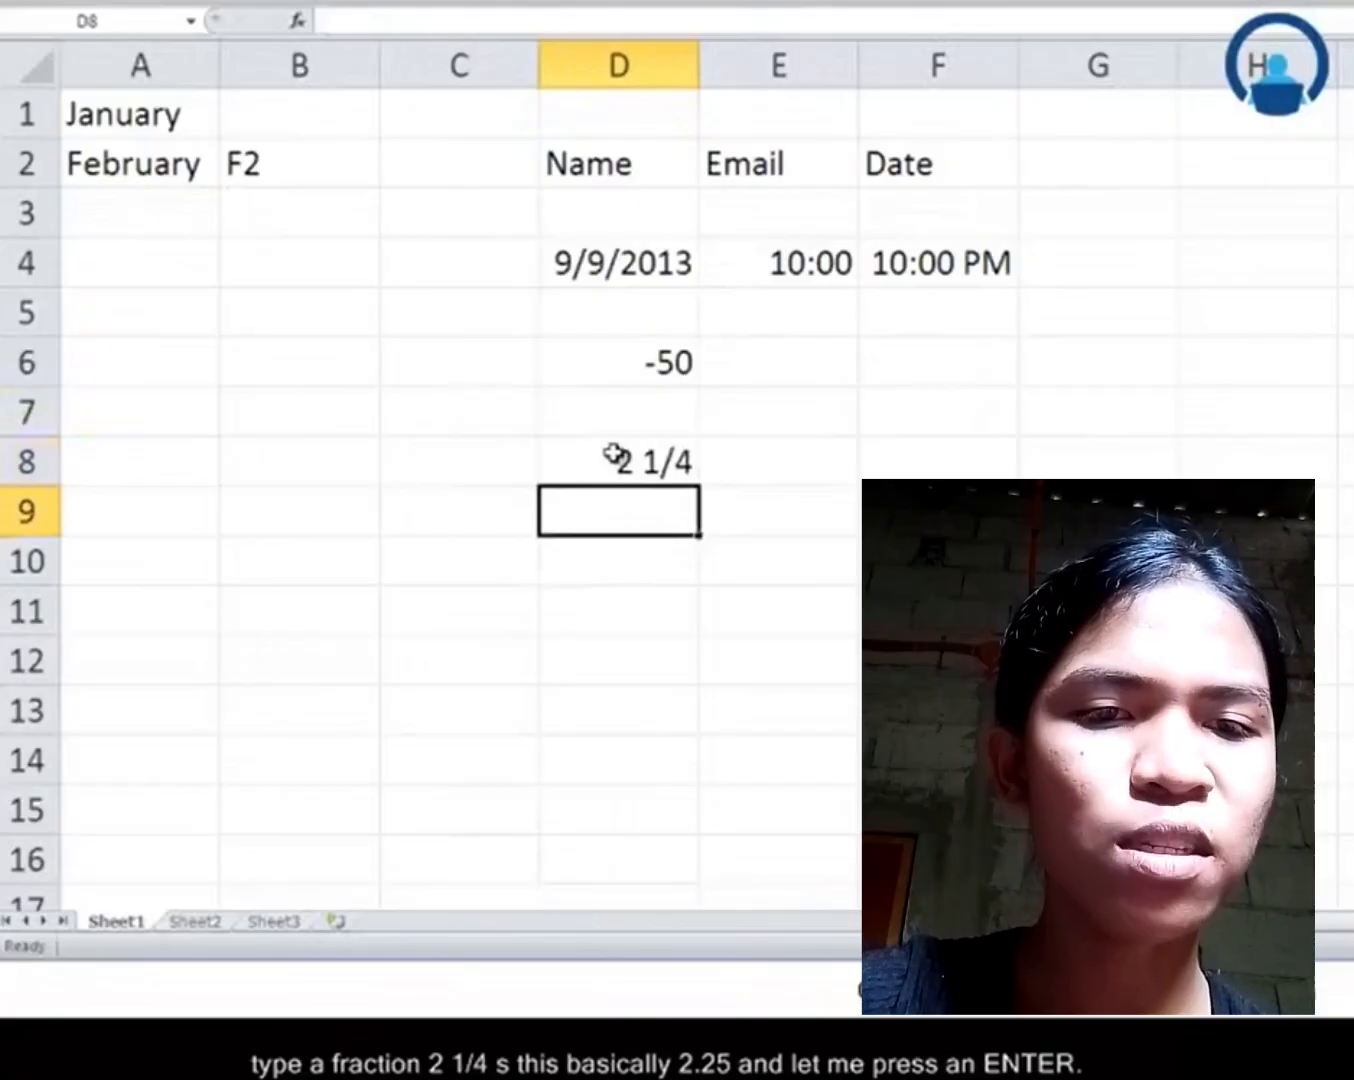
{"action": "left_click", "coordinate": [612, 455]}
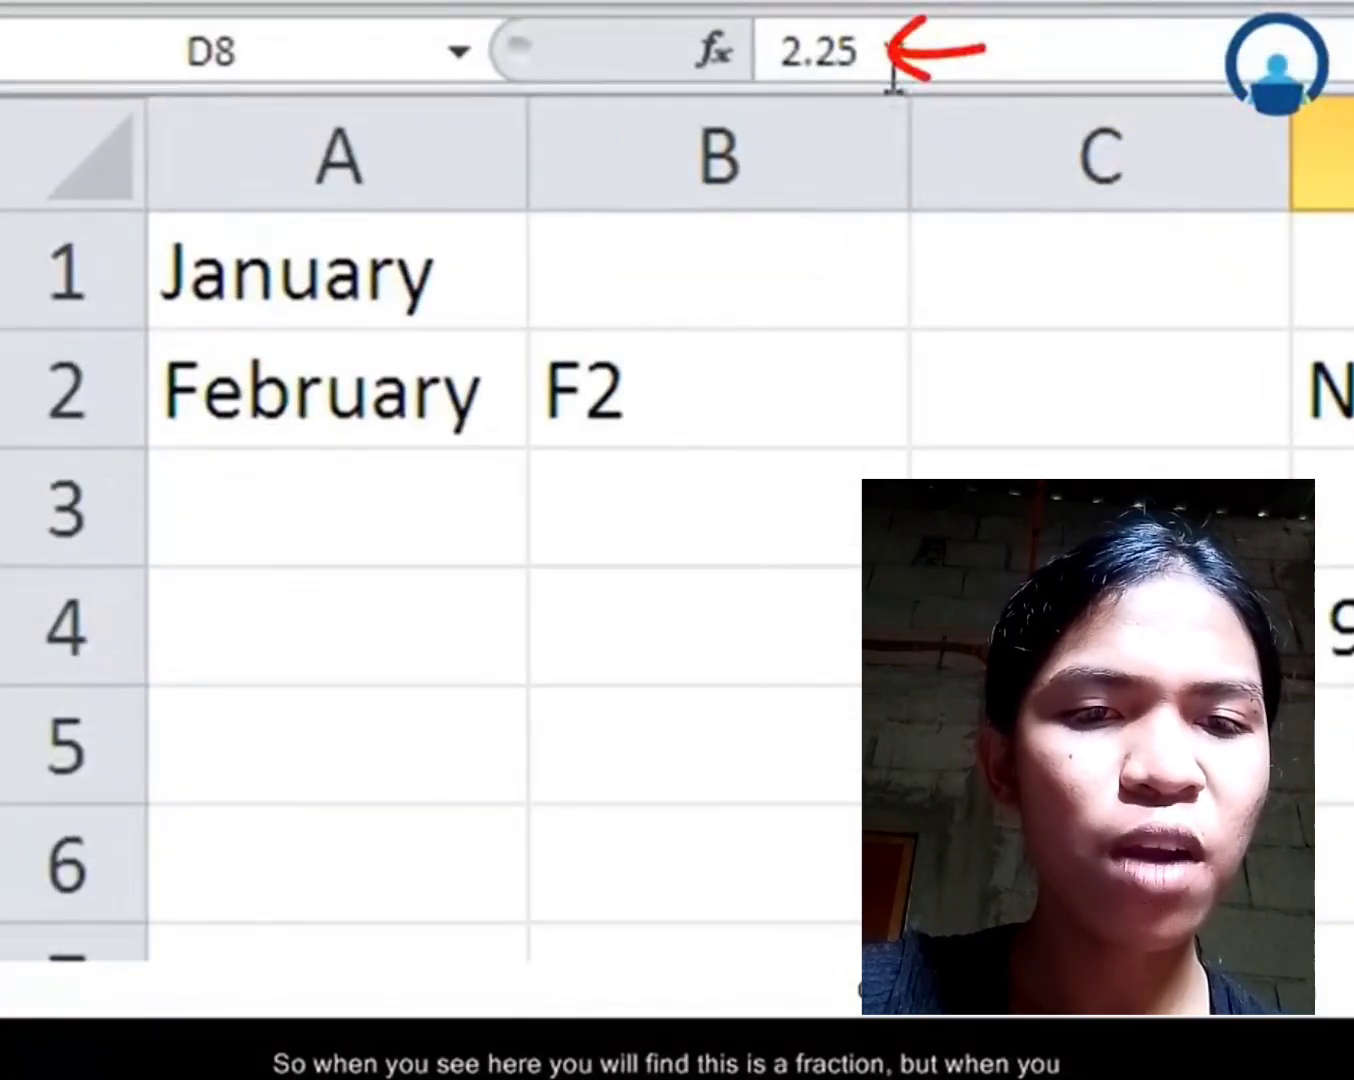
{"action": "left_click_drag", "start_coordinate": [893, 75], "coordinate": [759, 50]}
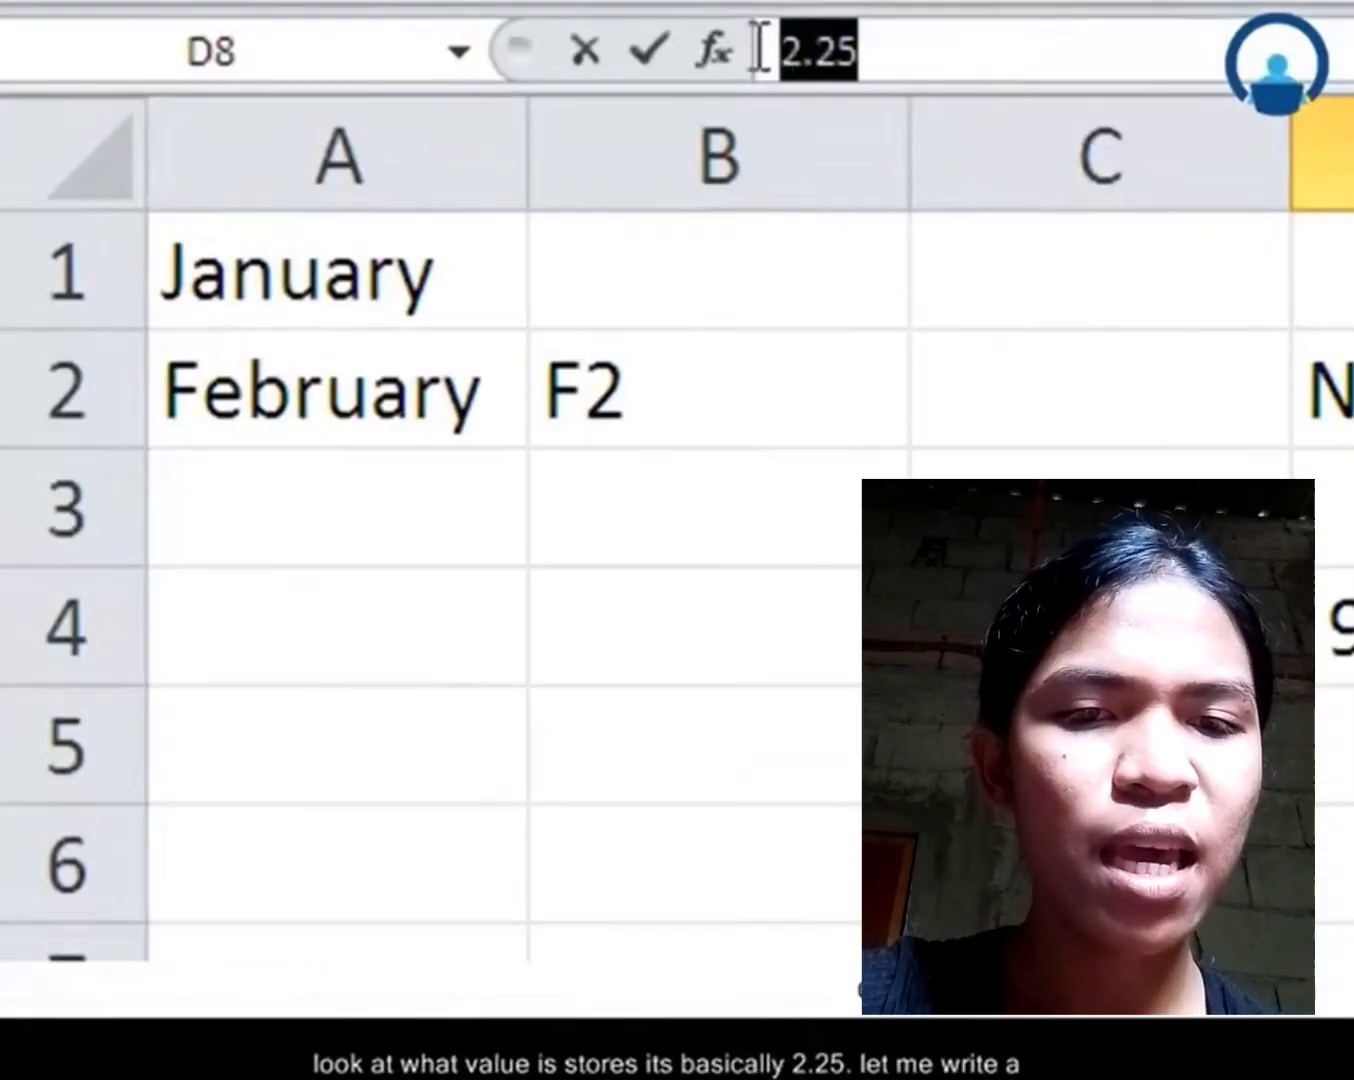
{"action": "left_click", "coordinate": [910, 51]}
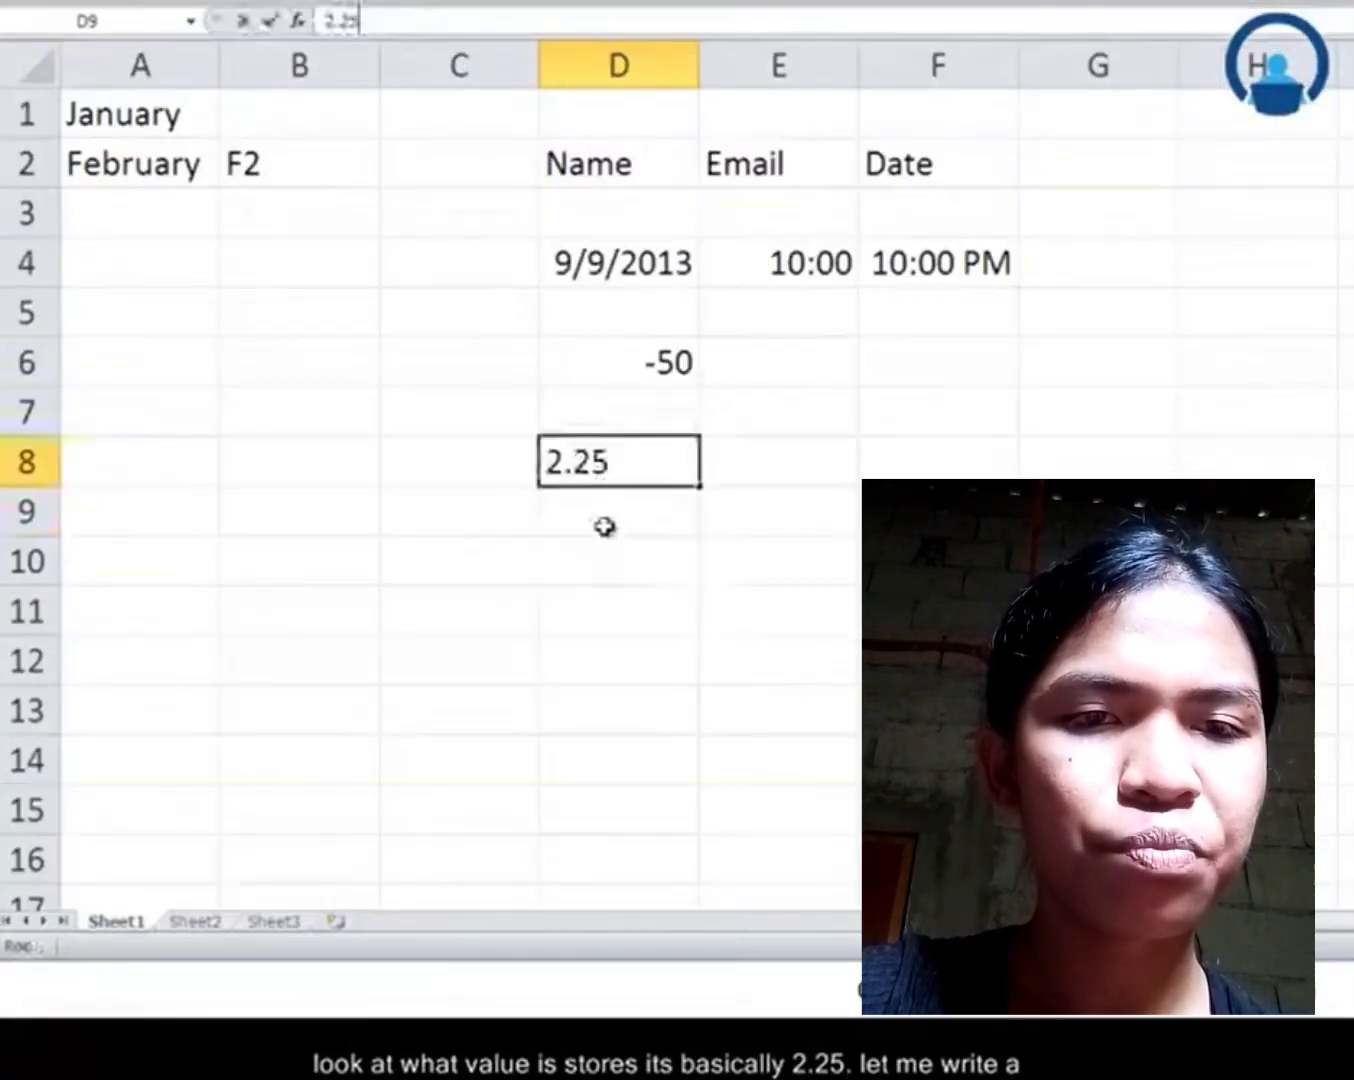
{"action": "key", "text": "Return"}
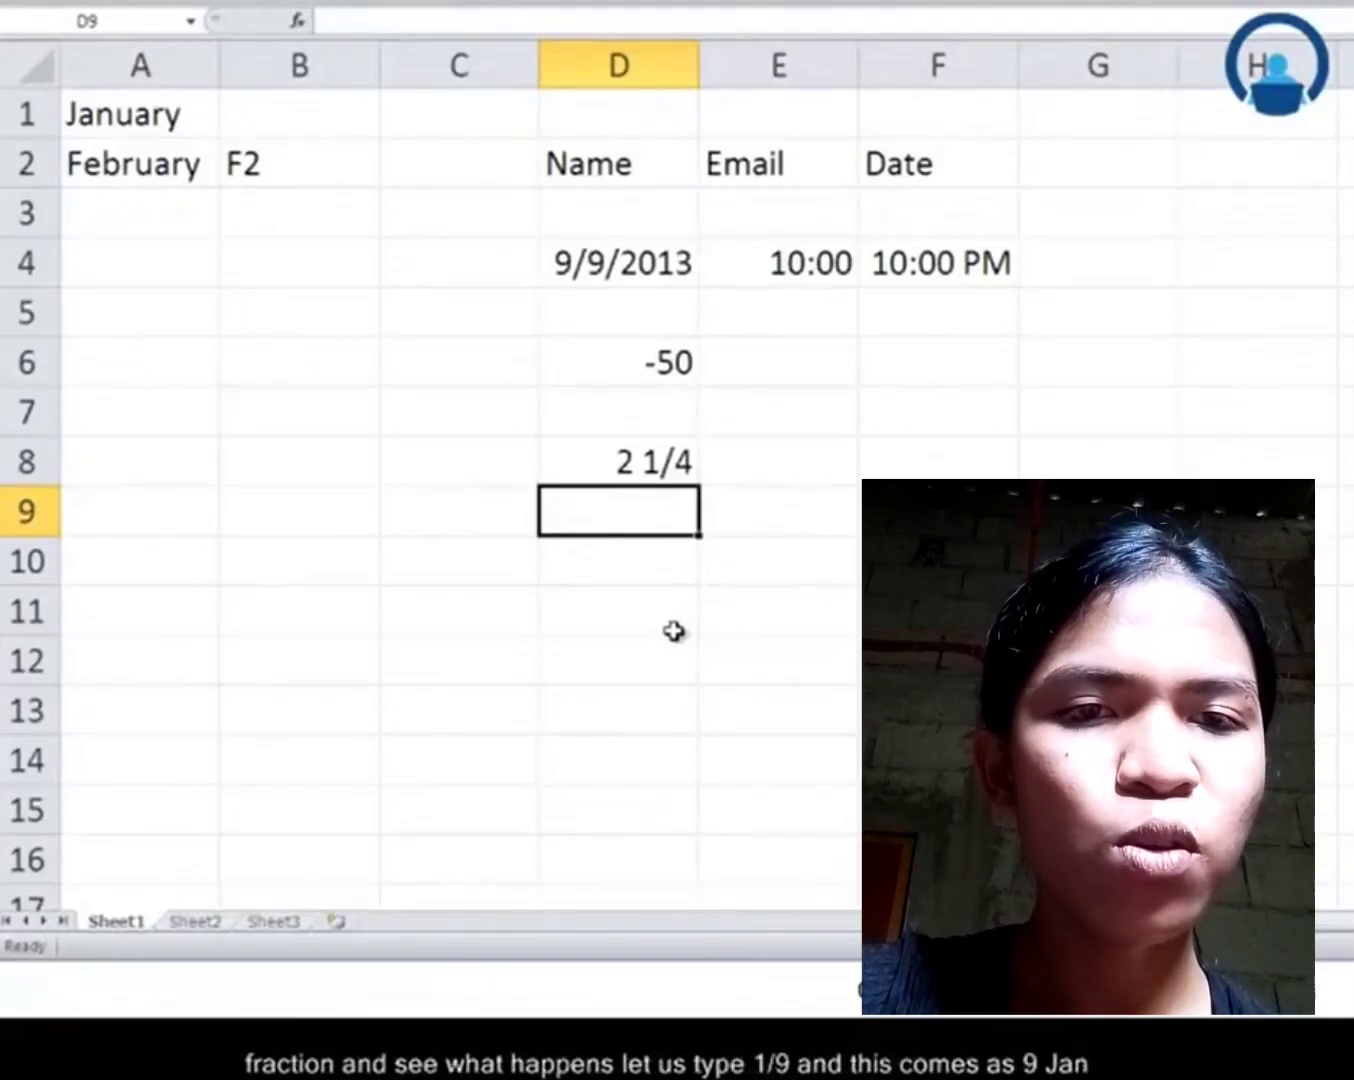
Enter 1/9 in cell D10 and check its underlying value in edit mode without changing it.
{"action": "key", "text": "Down"}
{"action": "type", "text": "1/"}
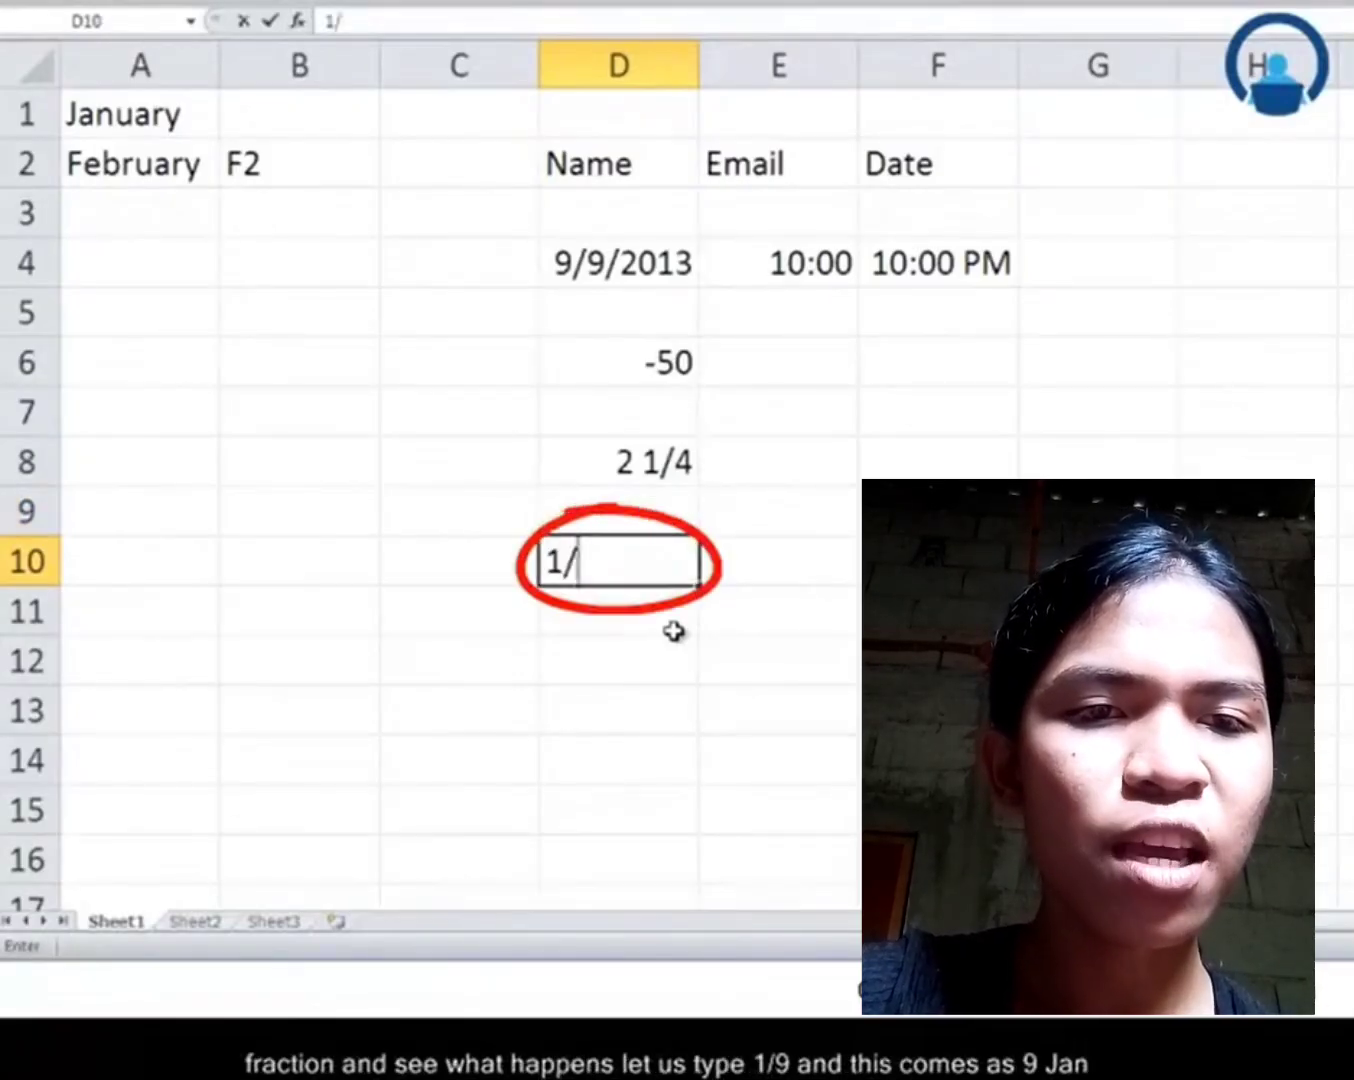
{"action": "type", "text": "9"}
{"action": "key", "text": "Return"}
{"action": "key", "text": "Up"}
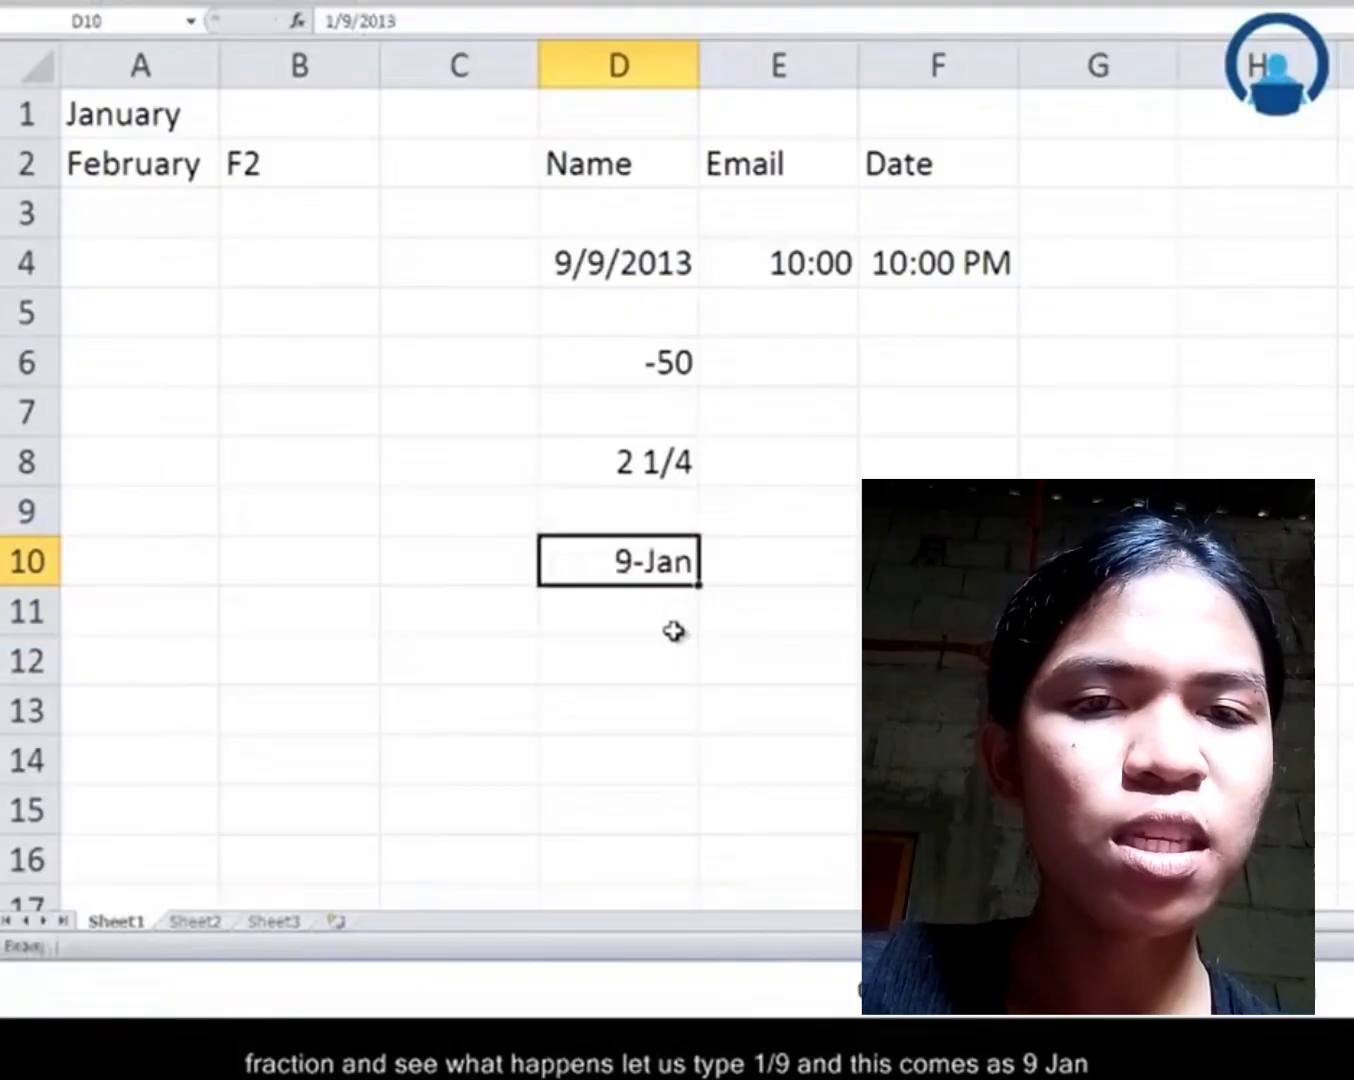
{"action": "key", "text": "F2"}
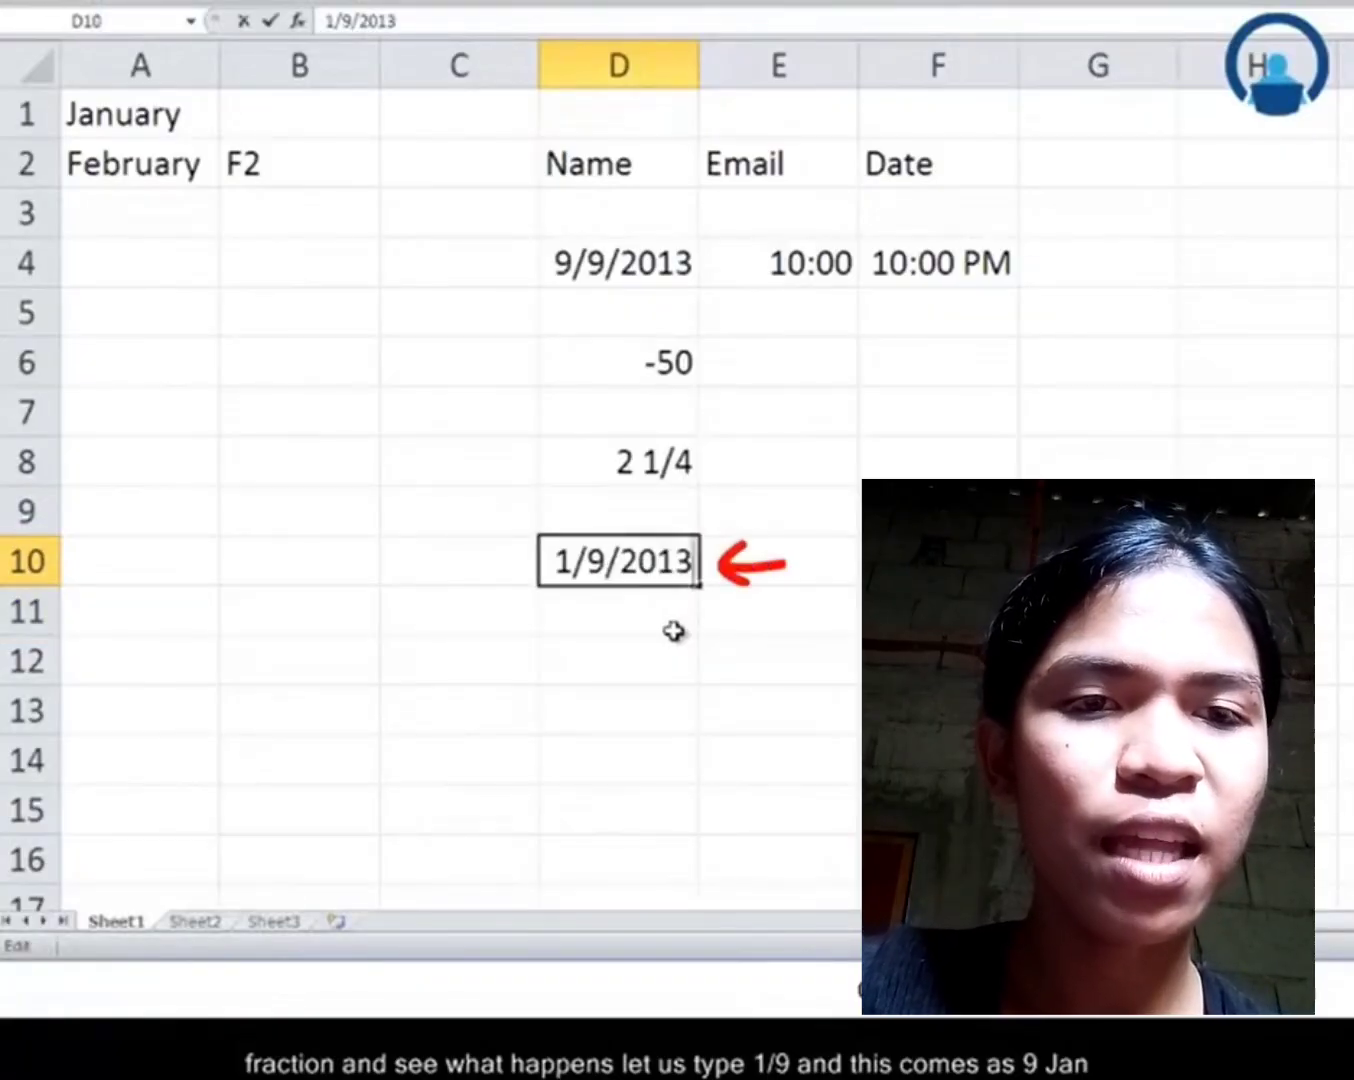
{"action": "key", "text": "Escape"}
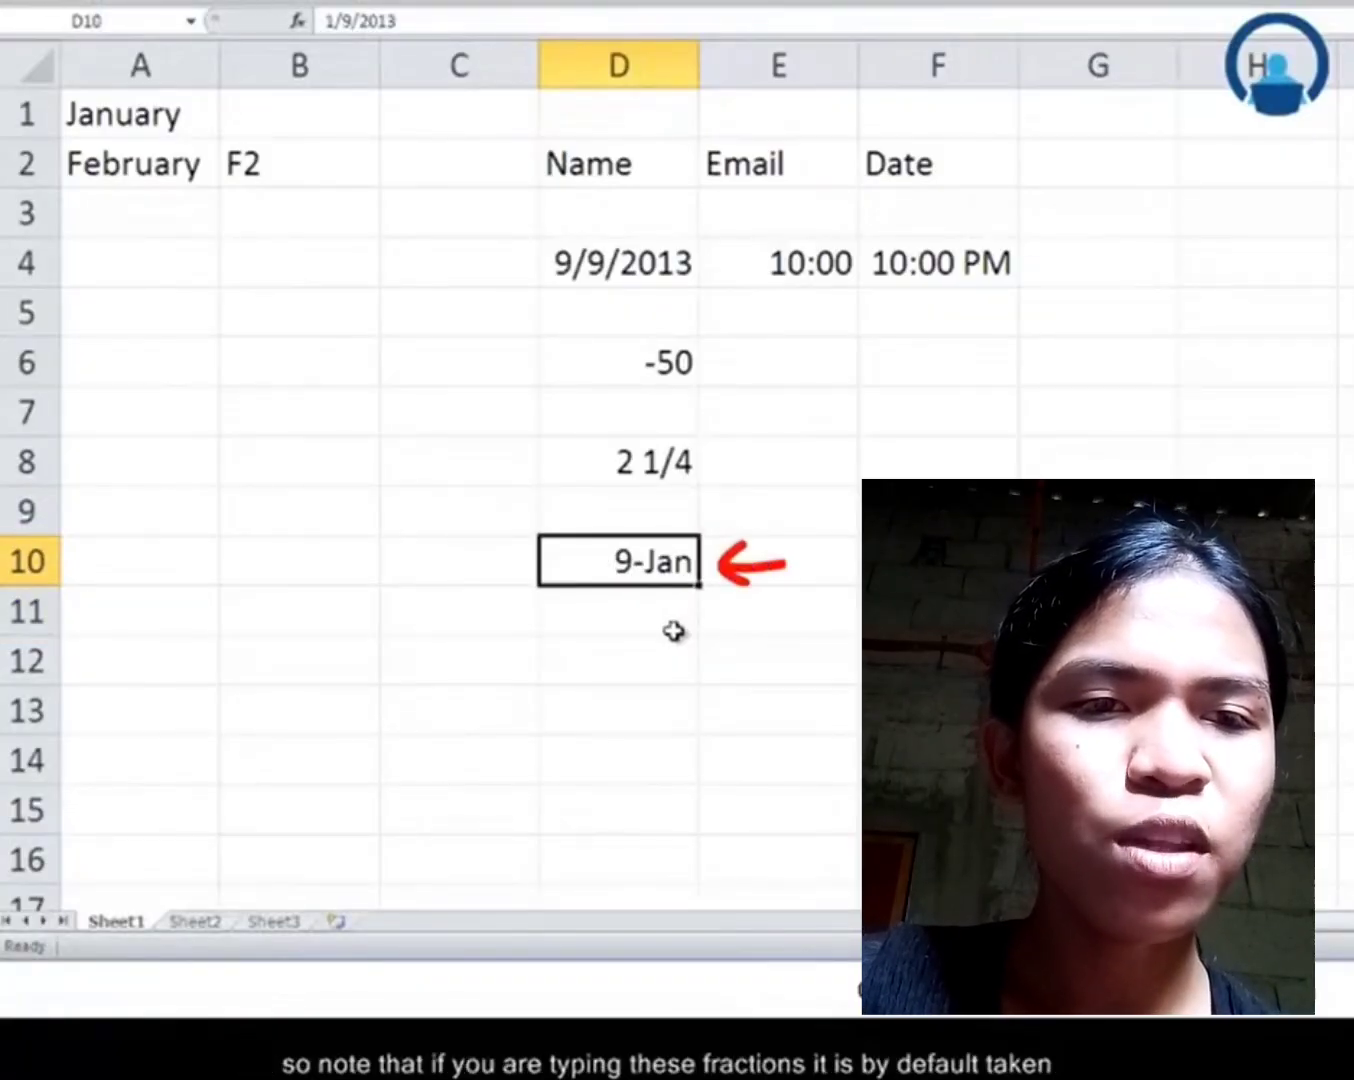
{"action": "key", "text": "F2"}
{"action": "key", "text": "Escape"}
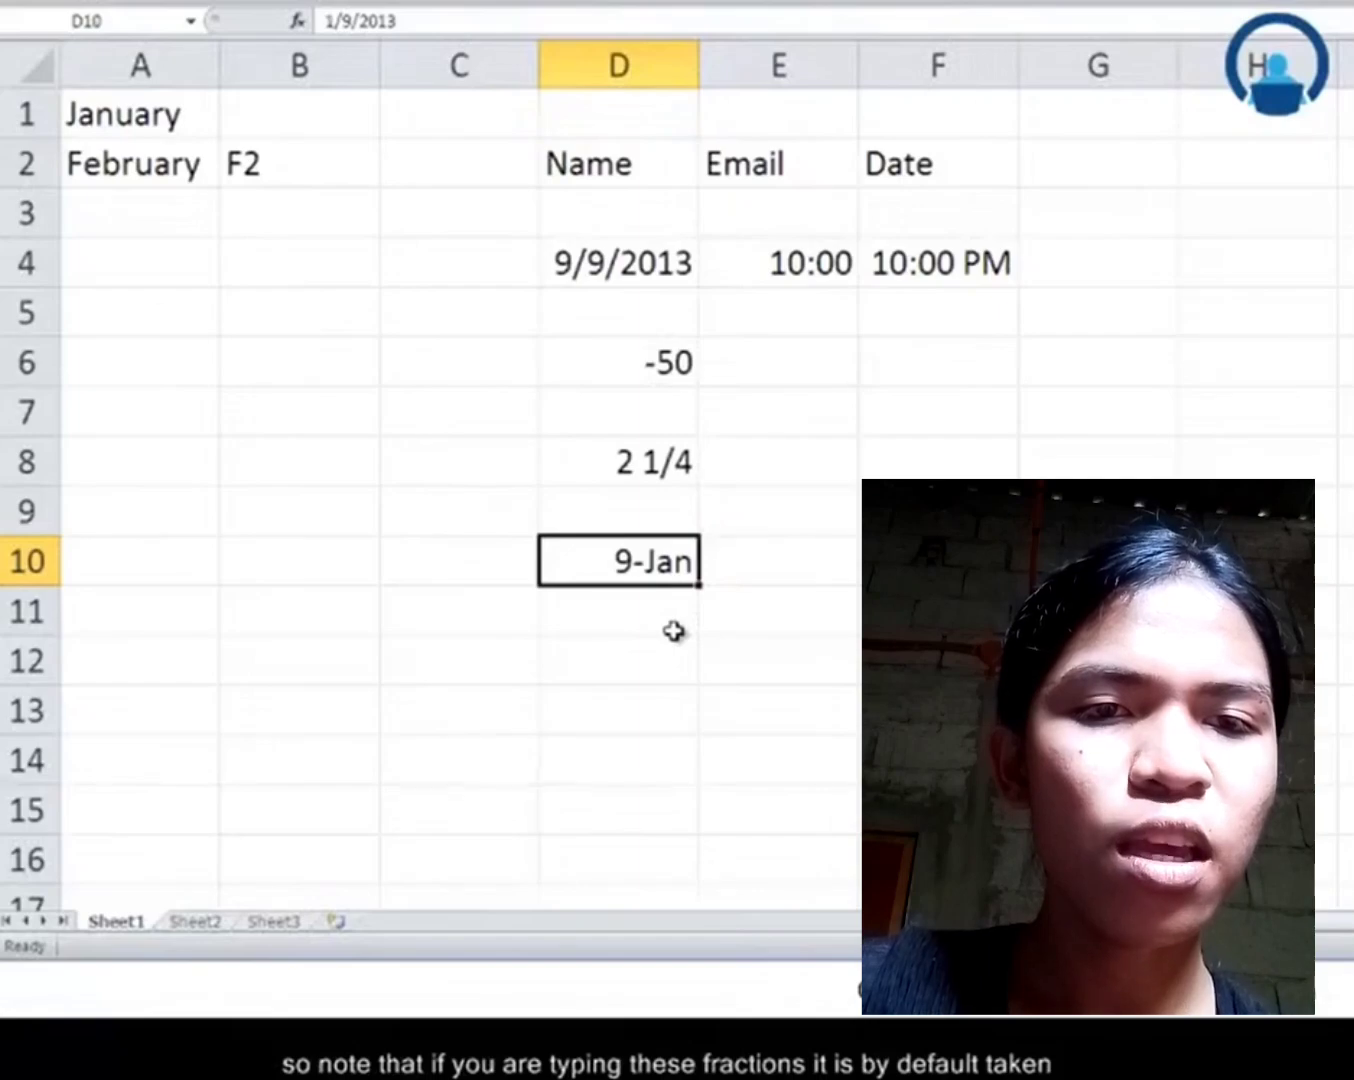
Enter 5/7 in cell D11 and check its underlying value in edit mode, leaving it unedited.
{"action": "left_click", "coordinate": [674, 631]}
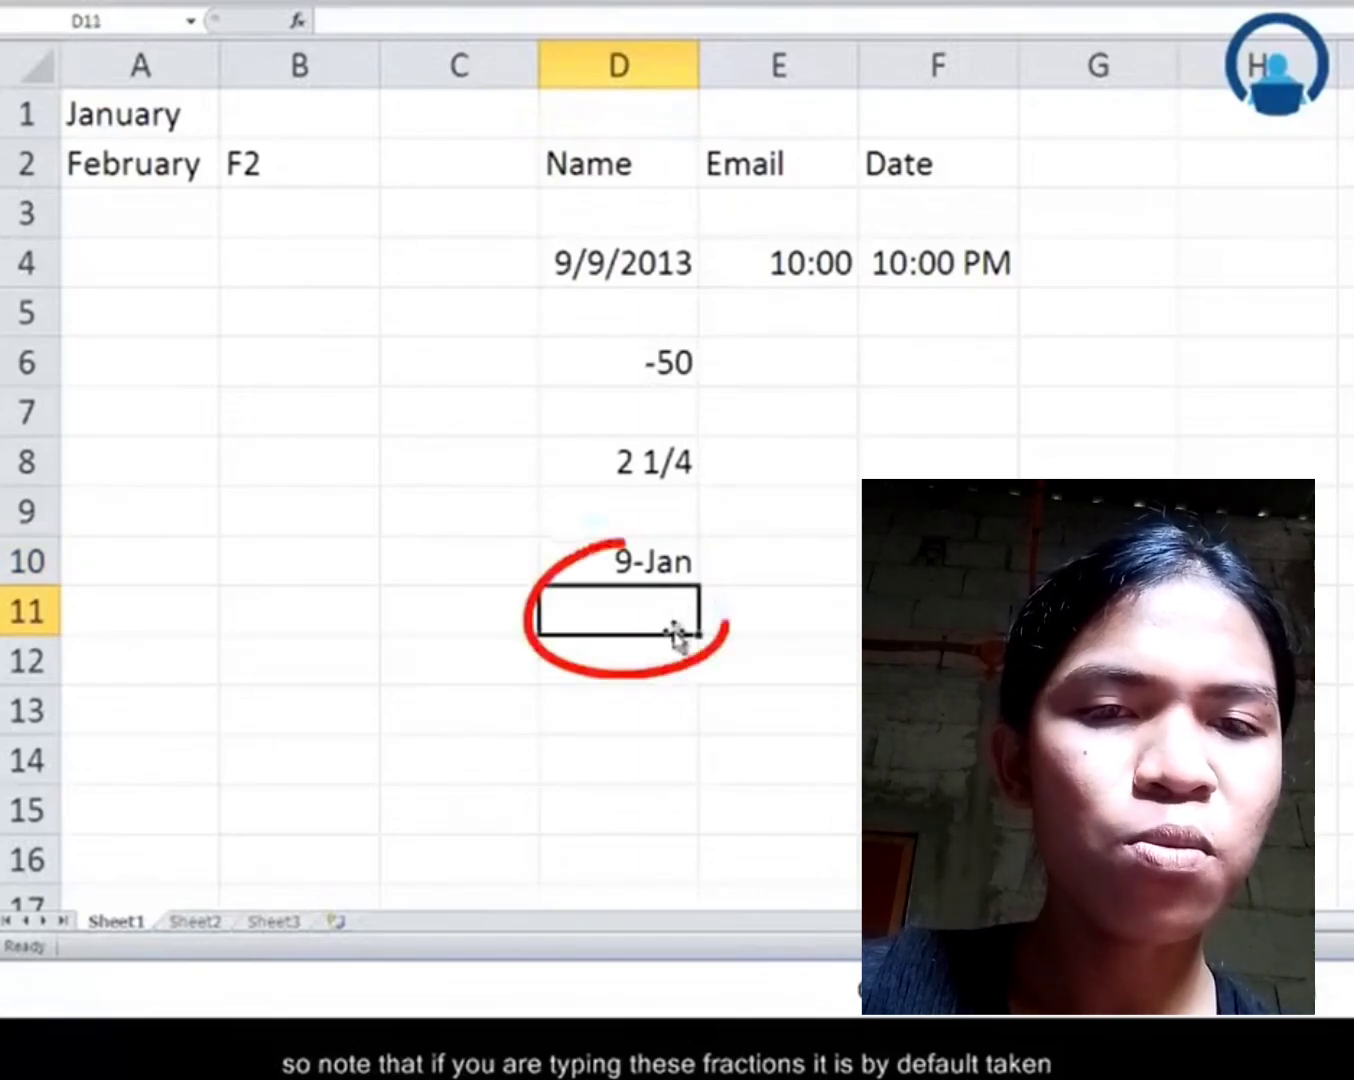
{"action": "type", "text": "5/7"}
{"action": "key", "text": "Return"}
{"action": "left_click", "coordinate": [673, 631]}
{"action": "key", "text": "F2"}
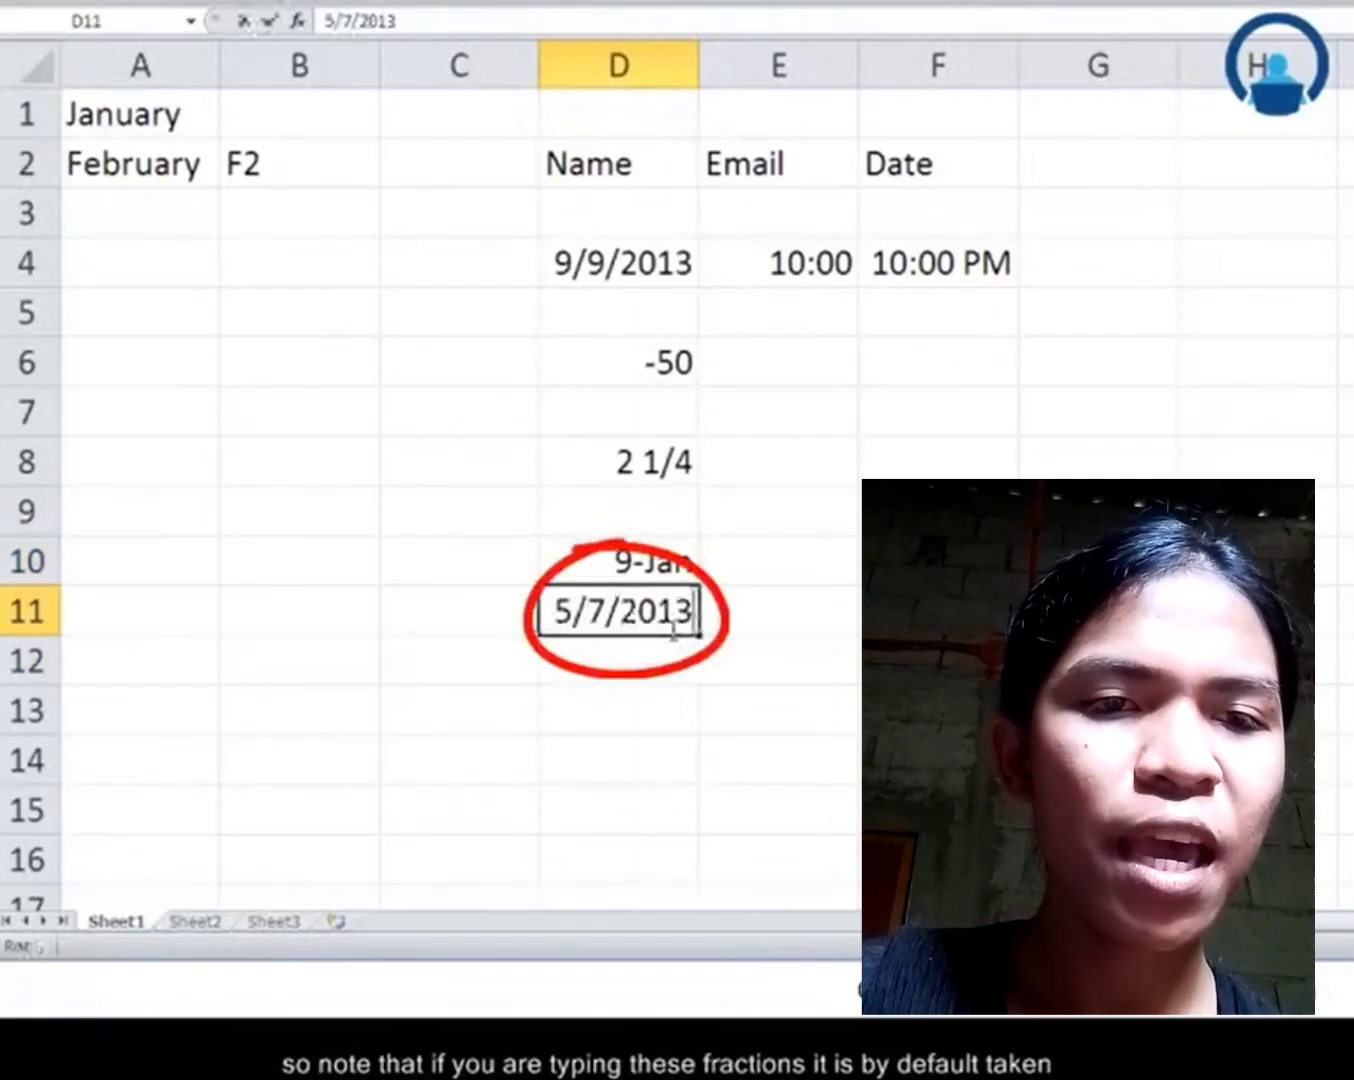
{"action": "key", "text": "Escape"}
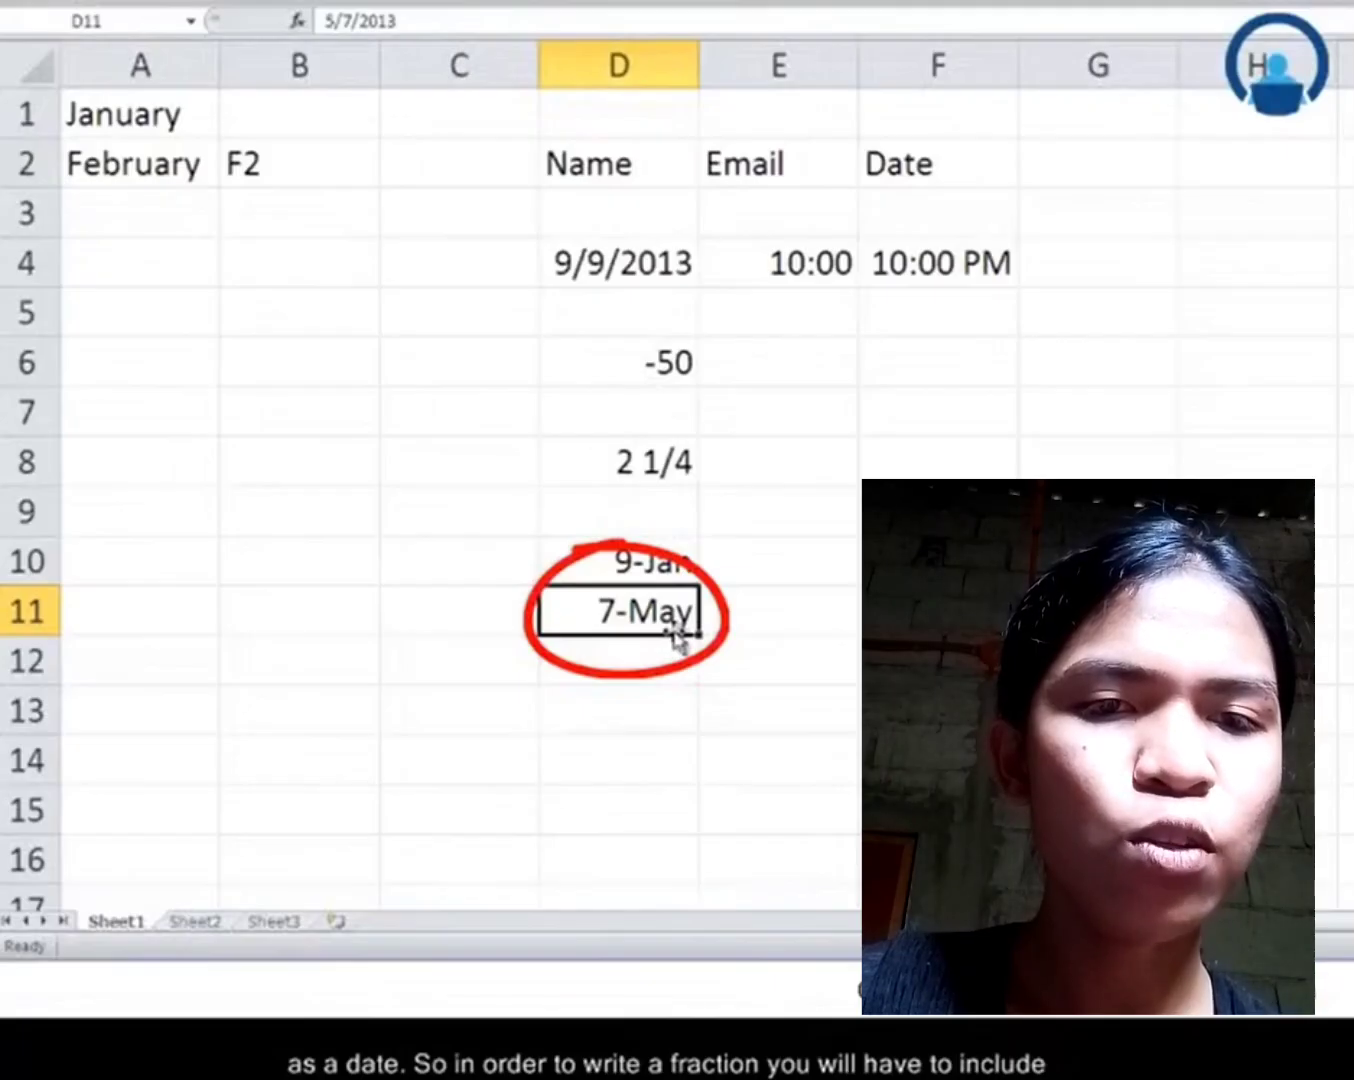
Enter the fraction with a leading zero as 0 1/8 in cell D13 and highlight its stored value in the formula bar.
{"action": "key", "text": "Down"}
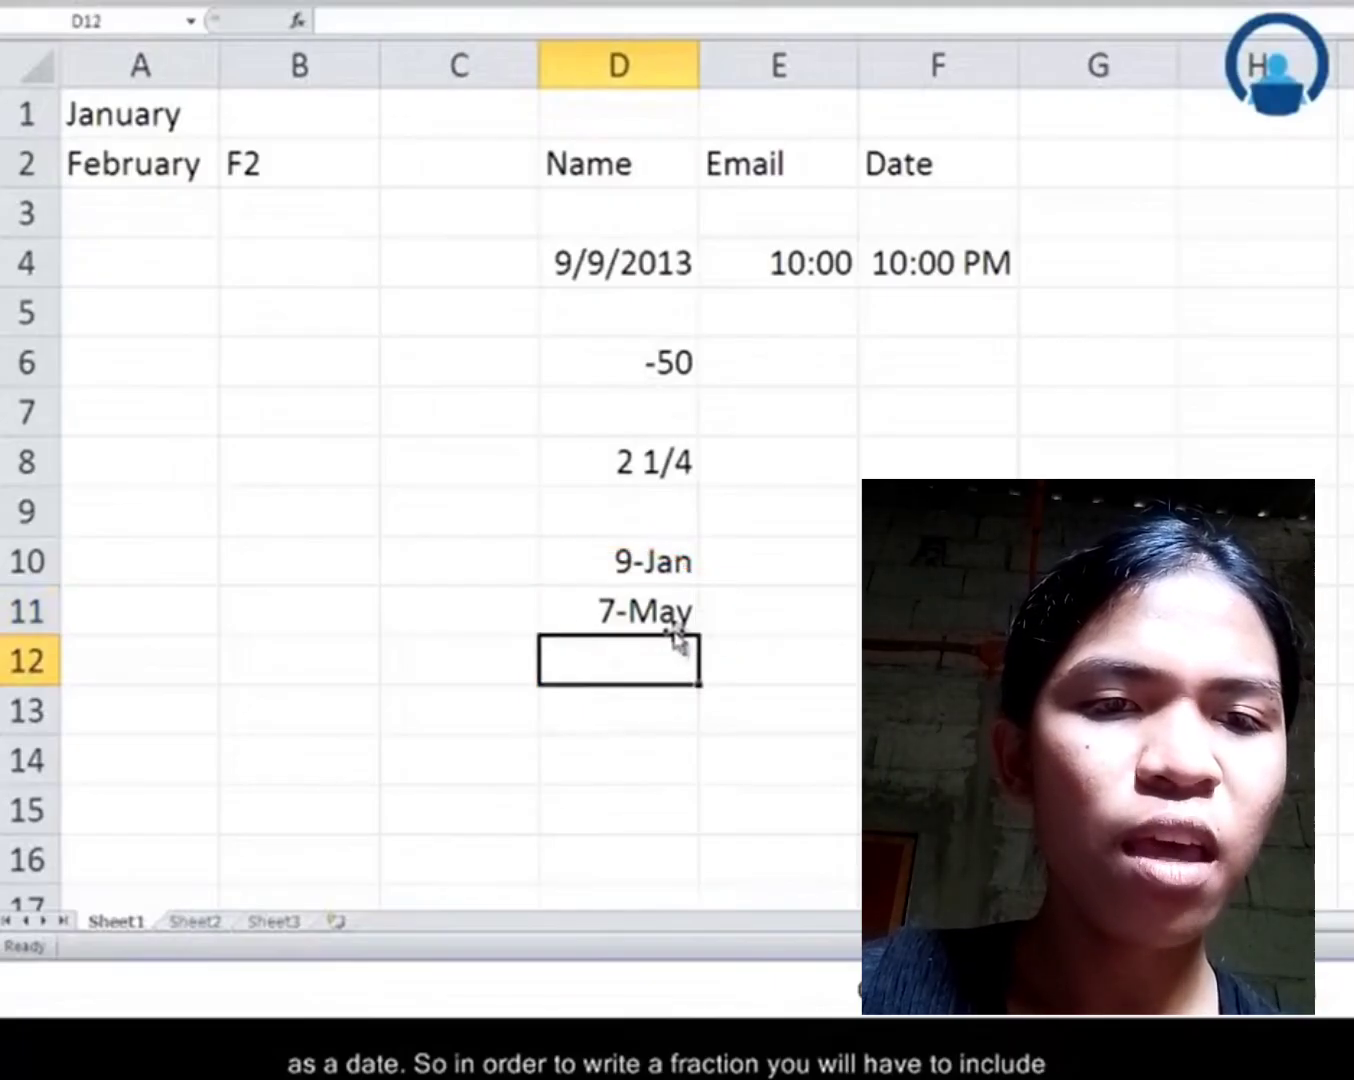
{"action": "key", "text": "Down"}
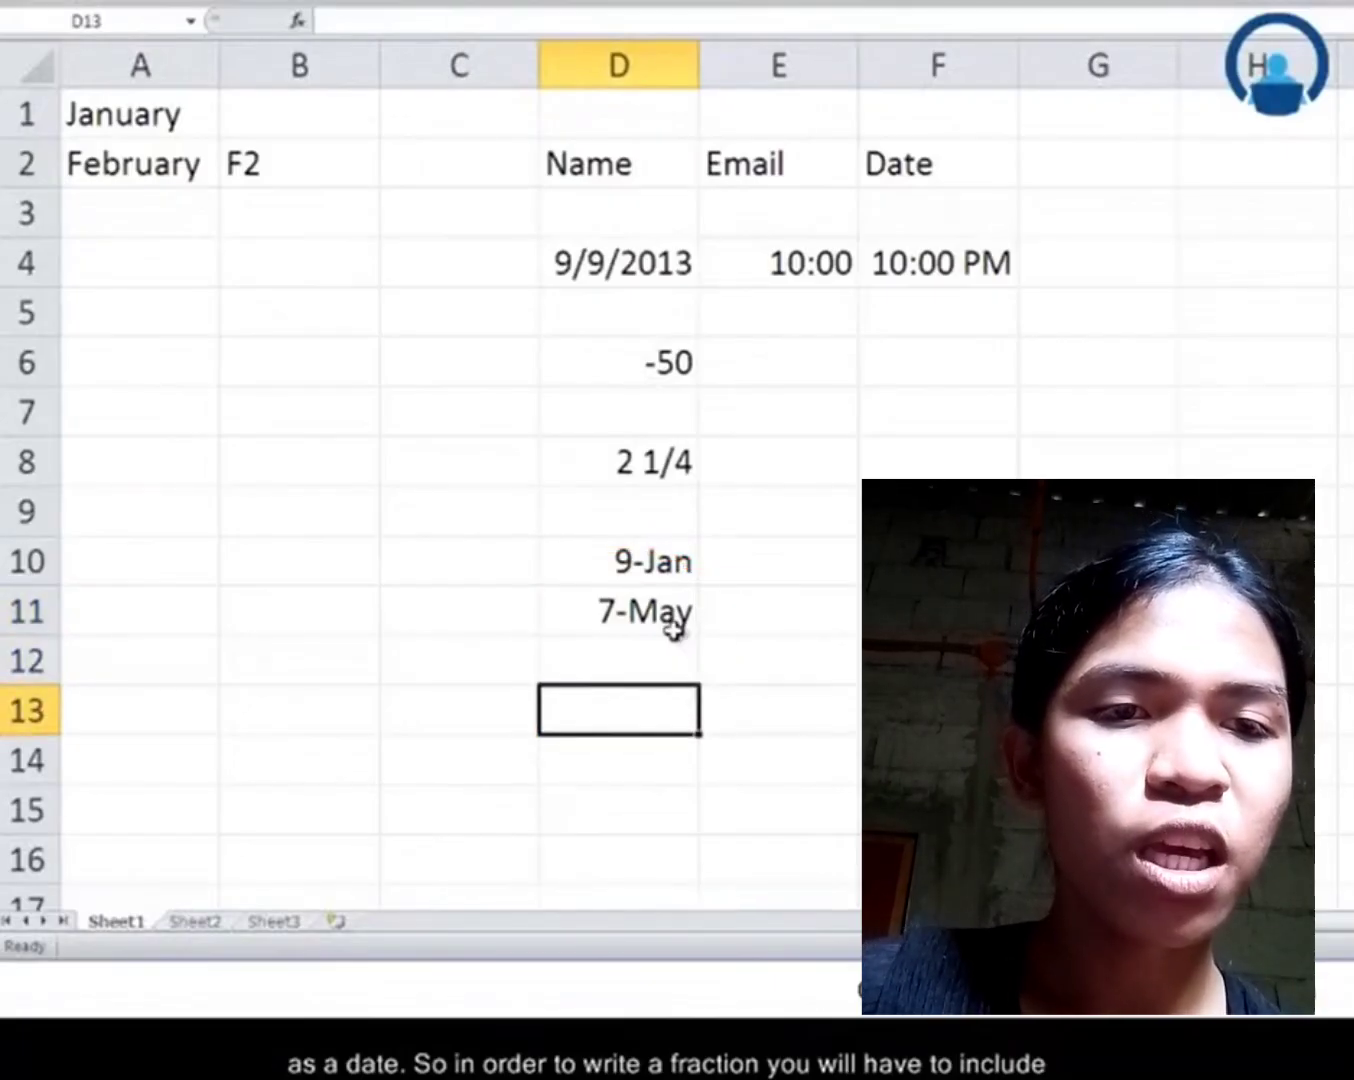
{"action": "type", "text": "0 "}
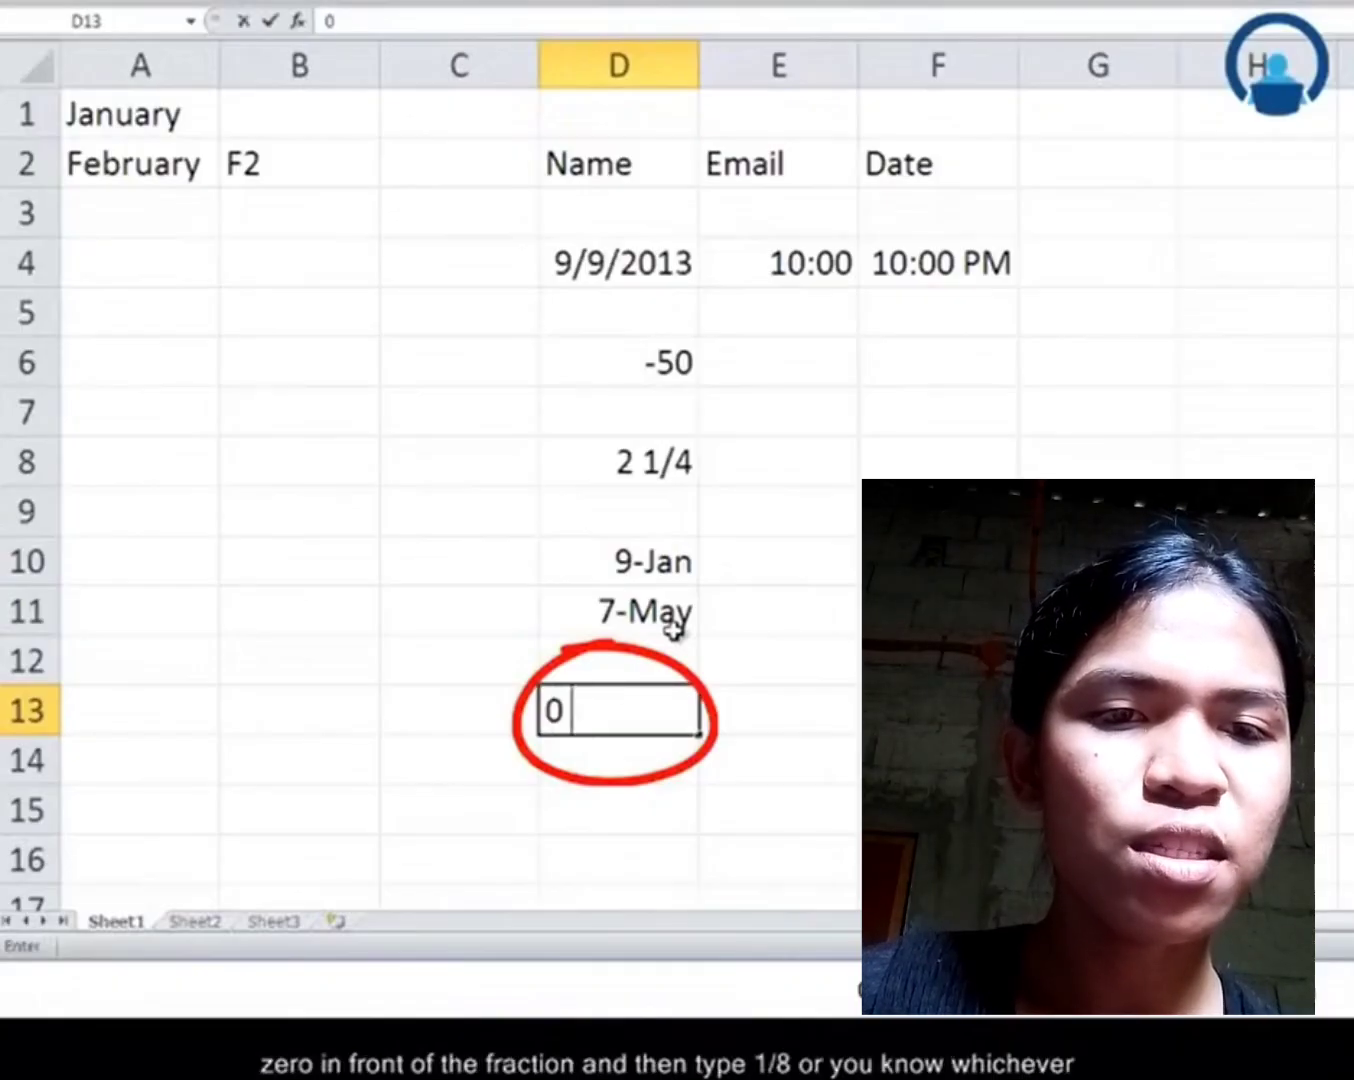
{"action": "type", "text": "1/8"}
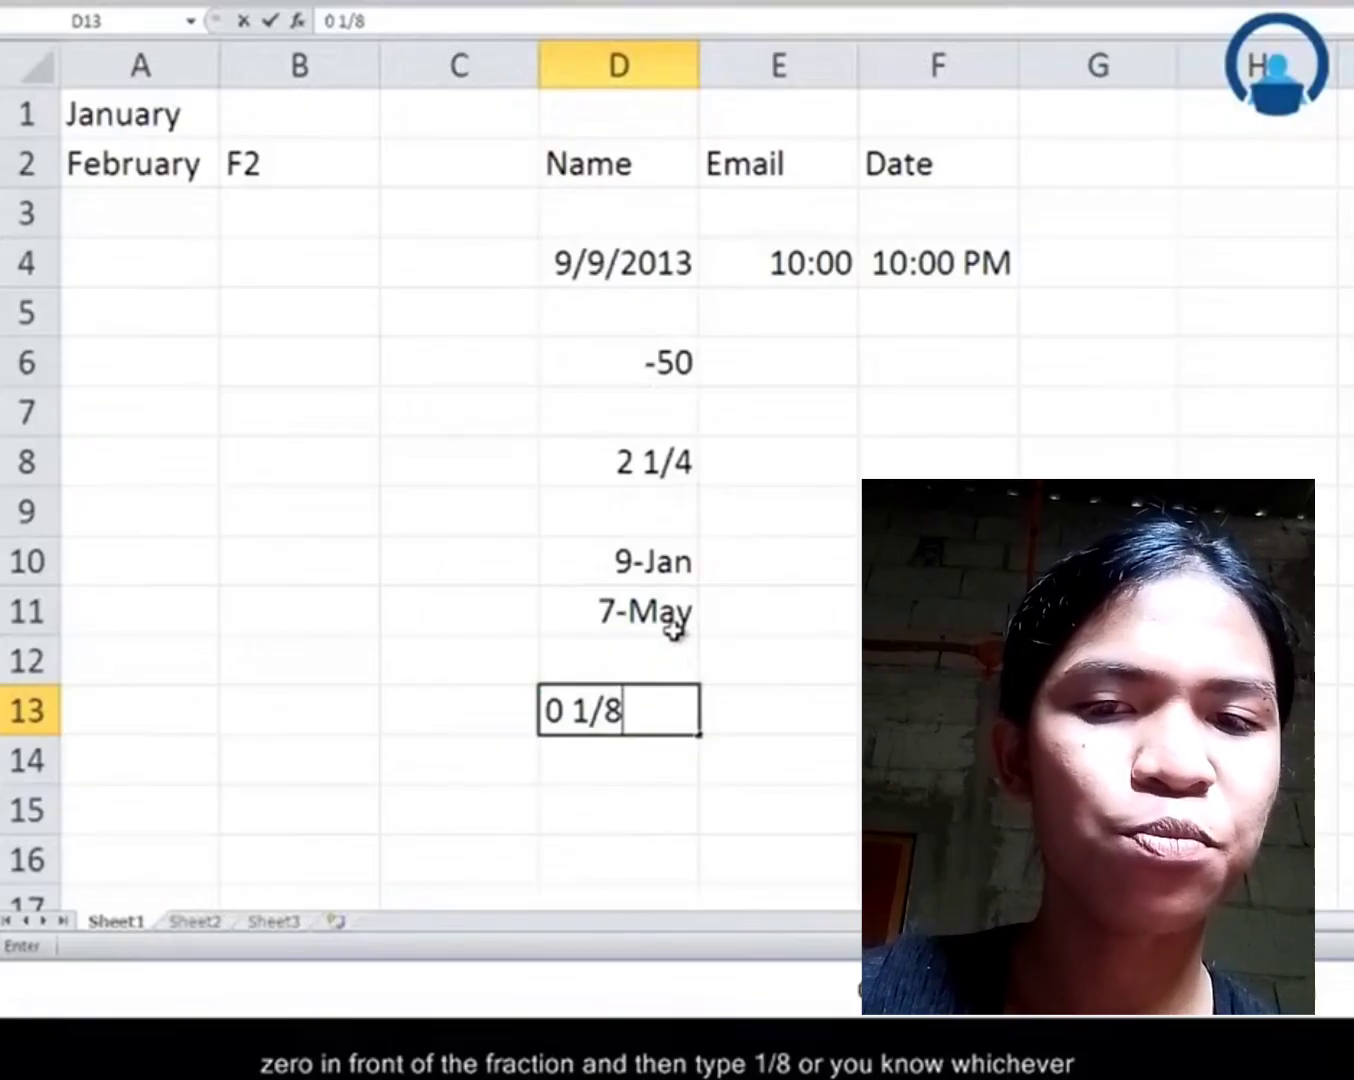
{"action": "key", "text": "Return"}
{"action": "key", "text": "Up"}
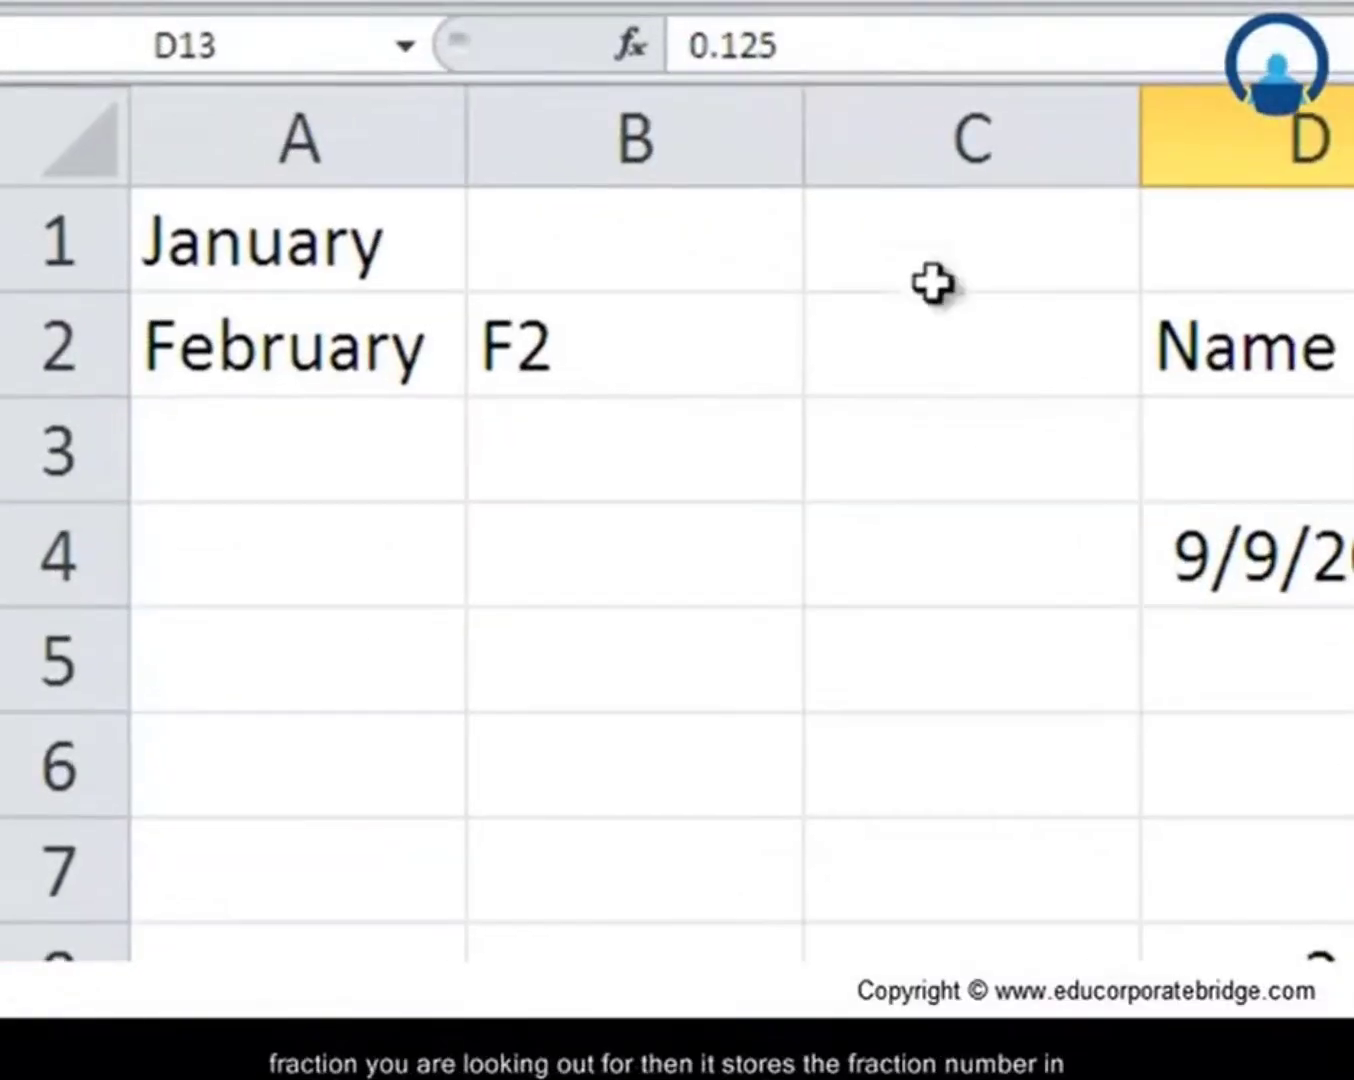
{"action": "left_click_drag", "start_coordinate": [822, 55], "coordinate": [665, 47]}
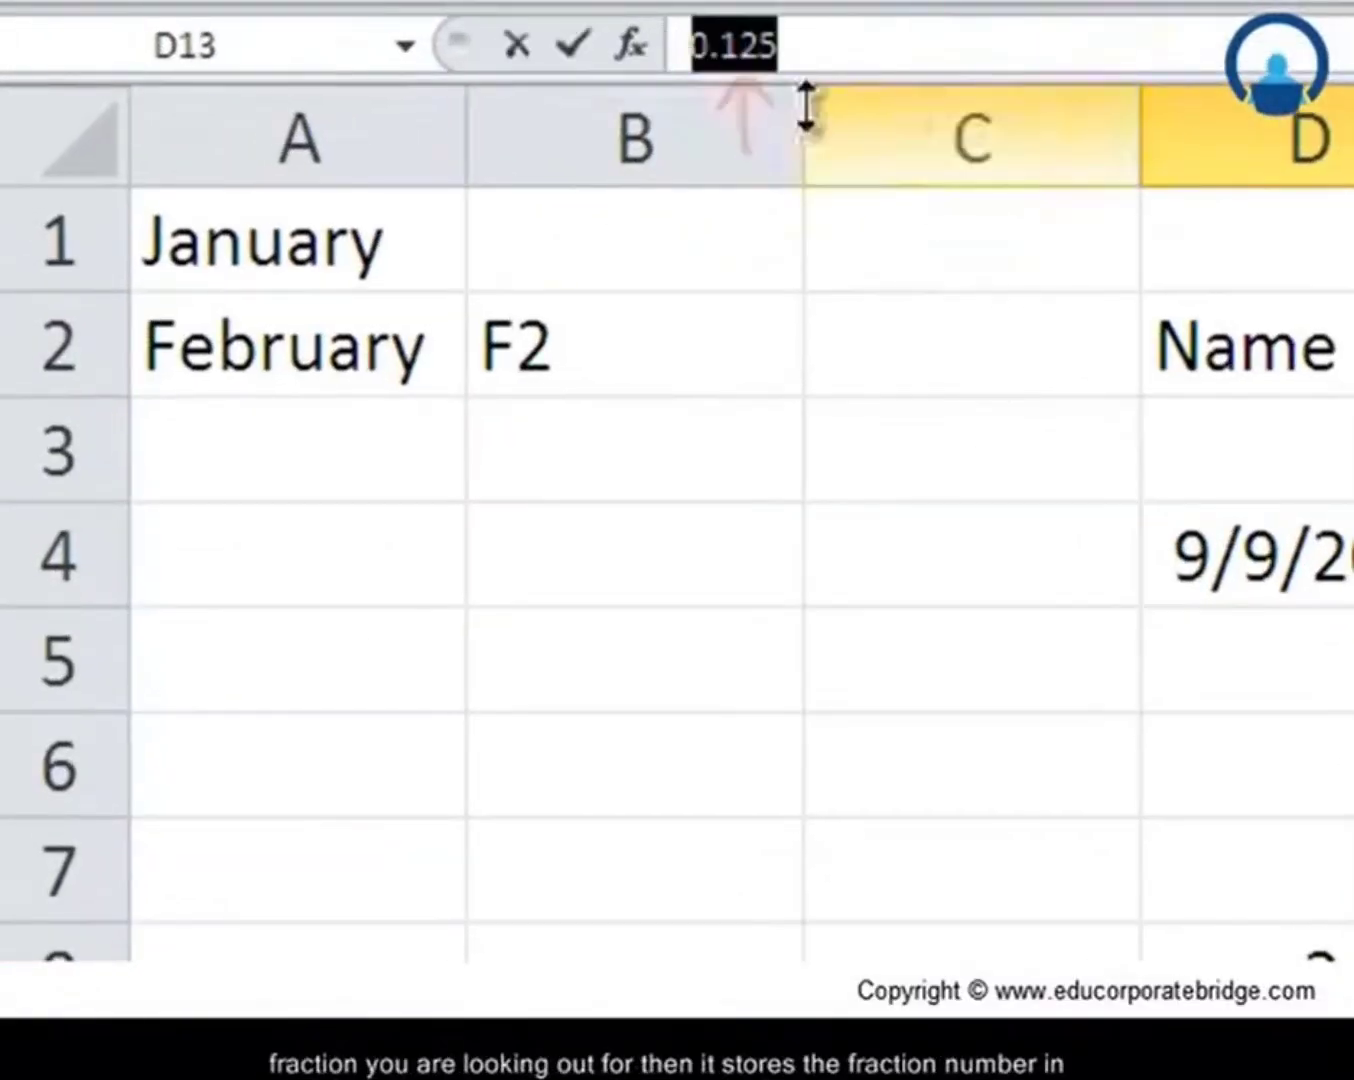
{"action": "key", "text": "Escape"}
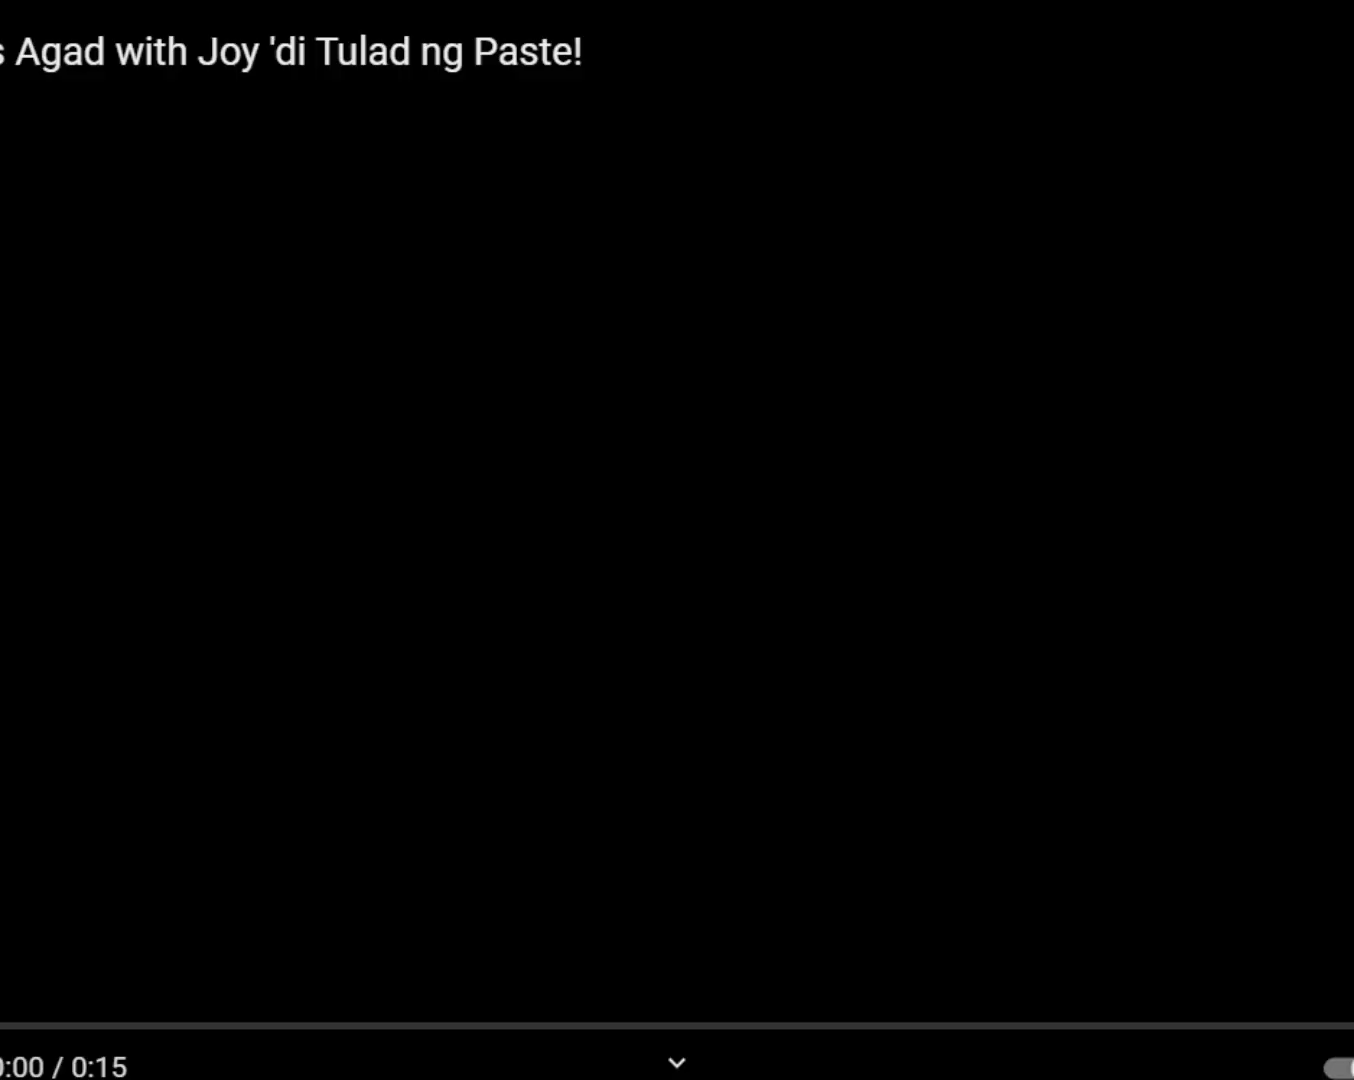